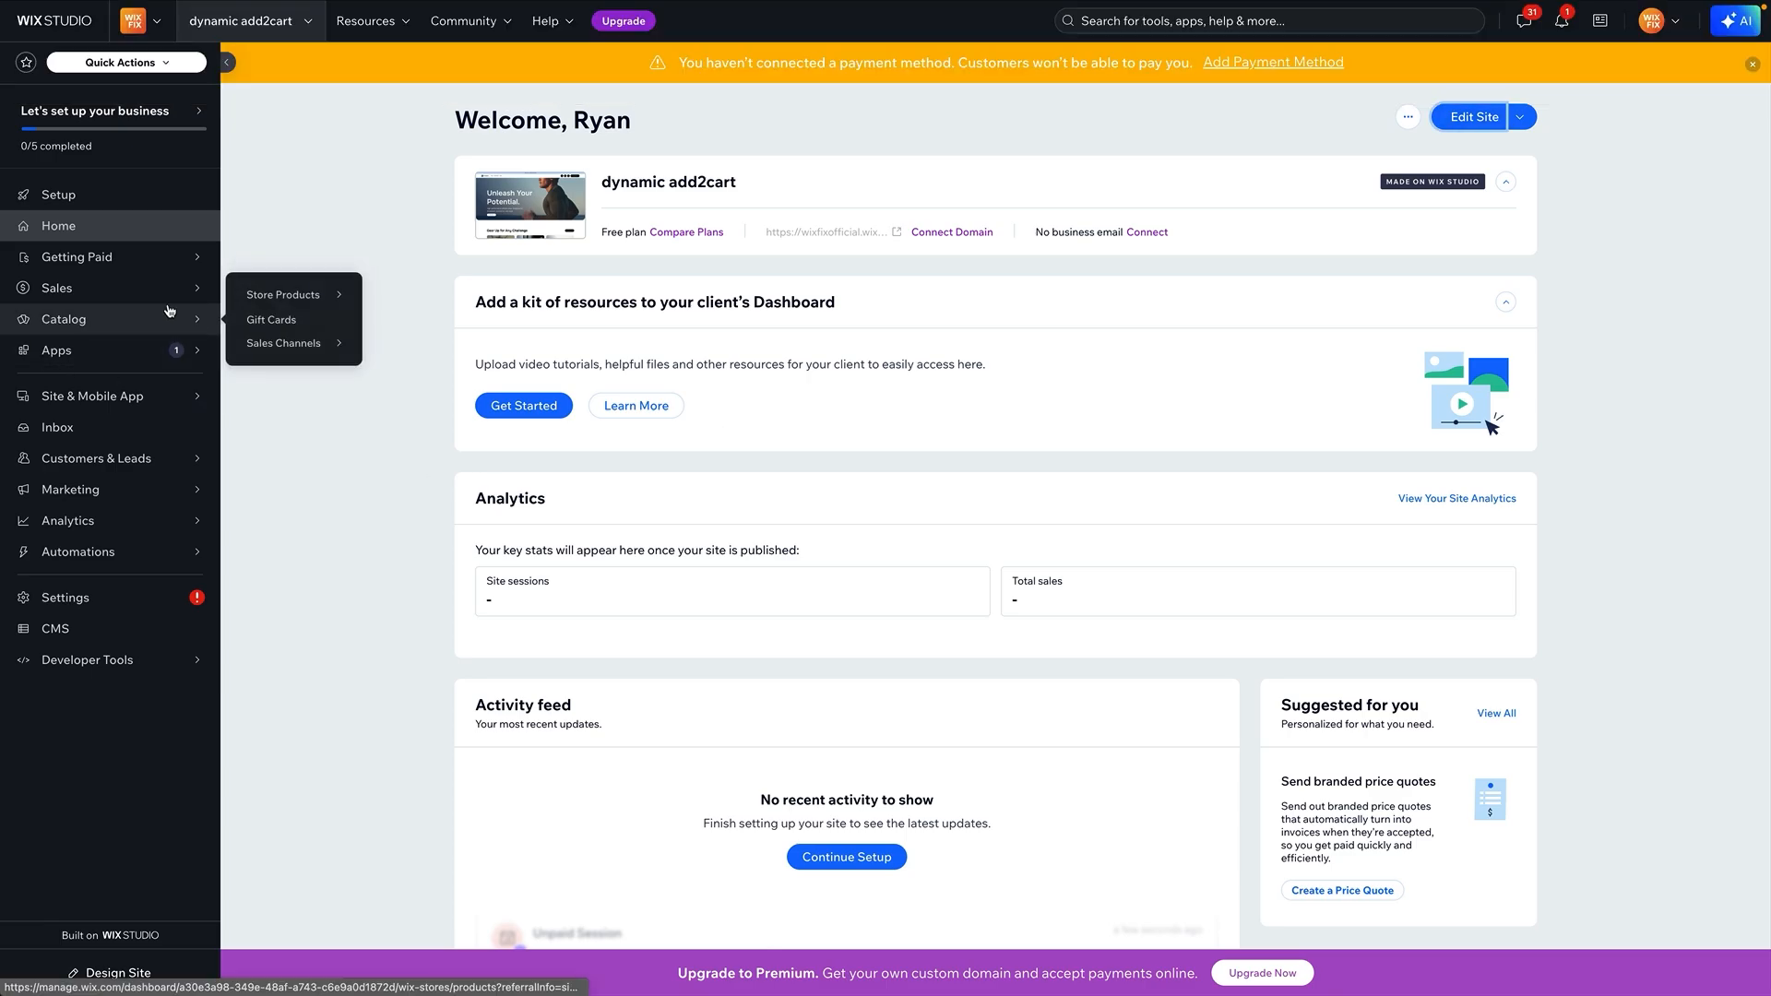
# Open the store's product list from the site dashboard and look through the products.
pyautogui.moveTo(161, 323)
pyautogui.moveTo(291, 293)
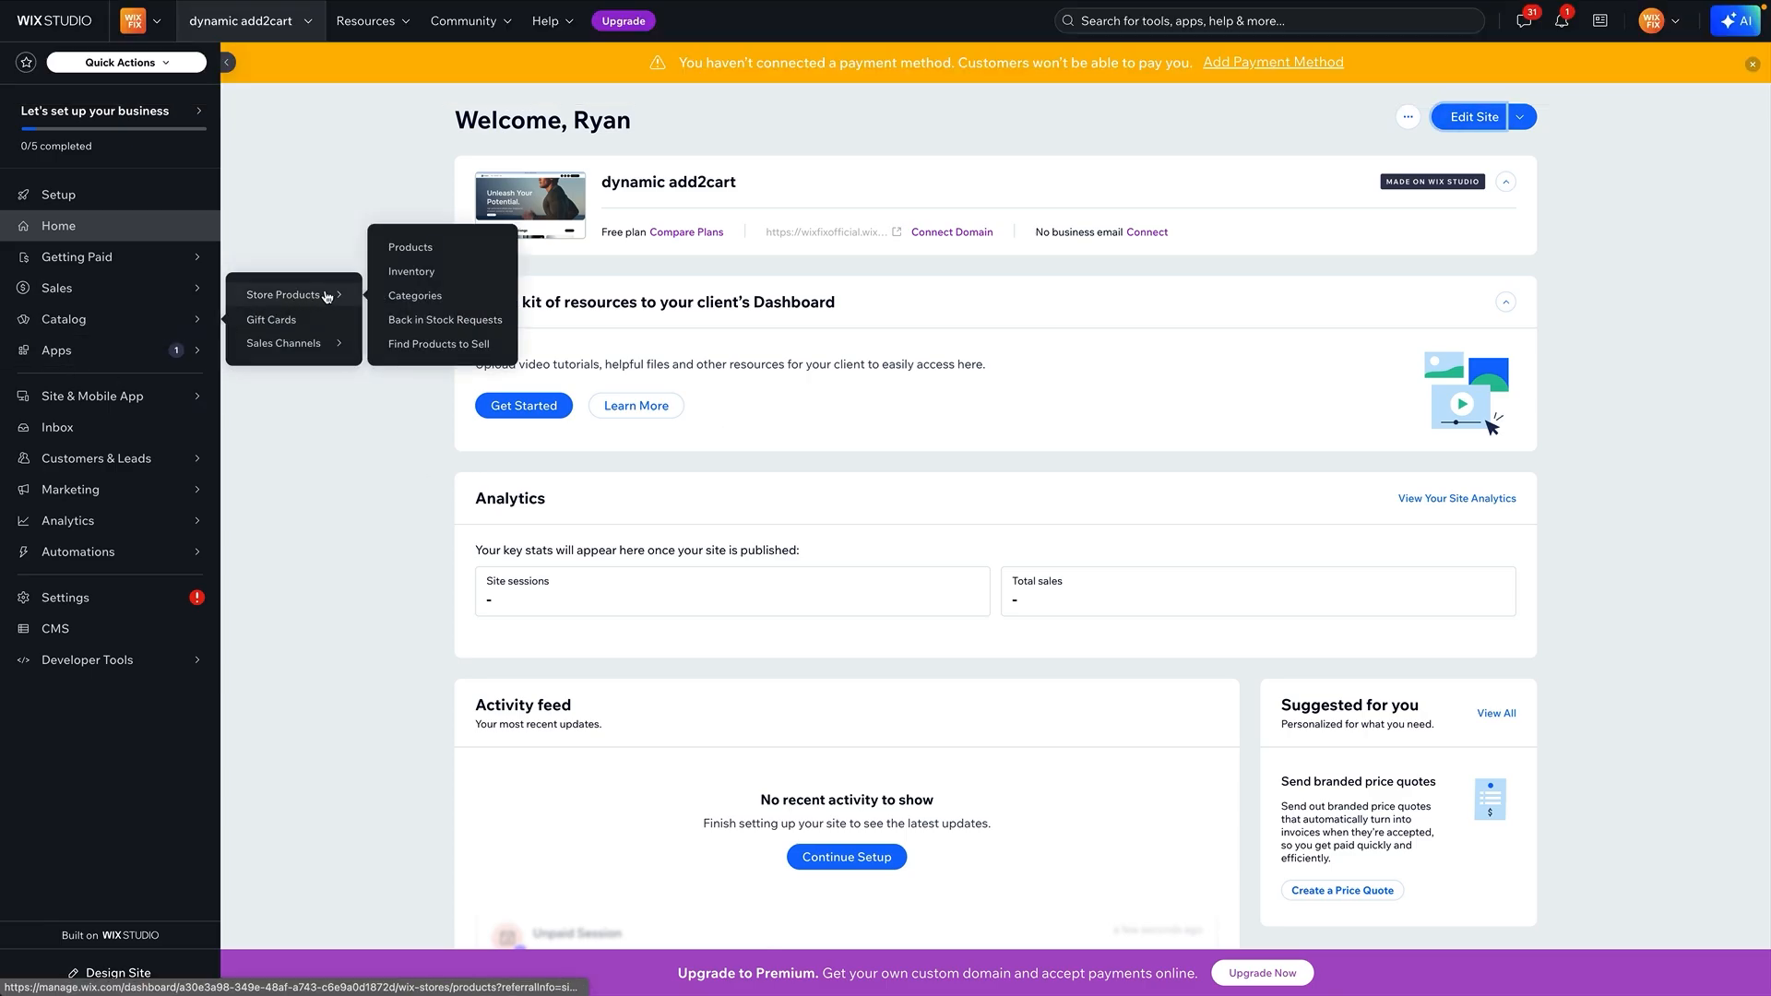
pyautogui.click(404, 244)
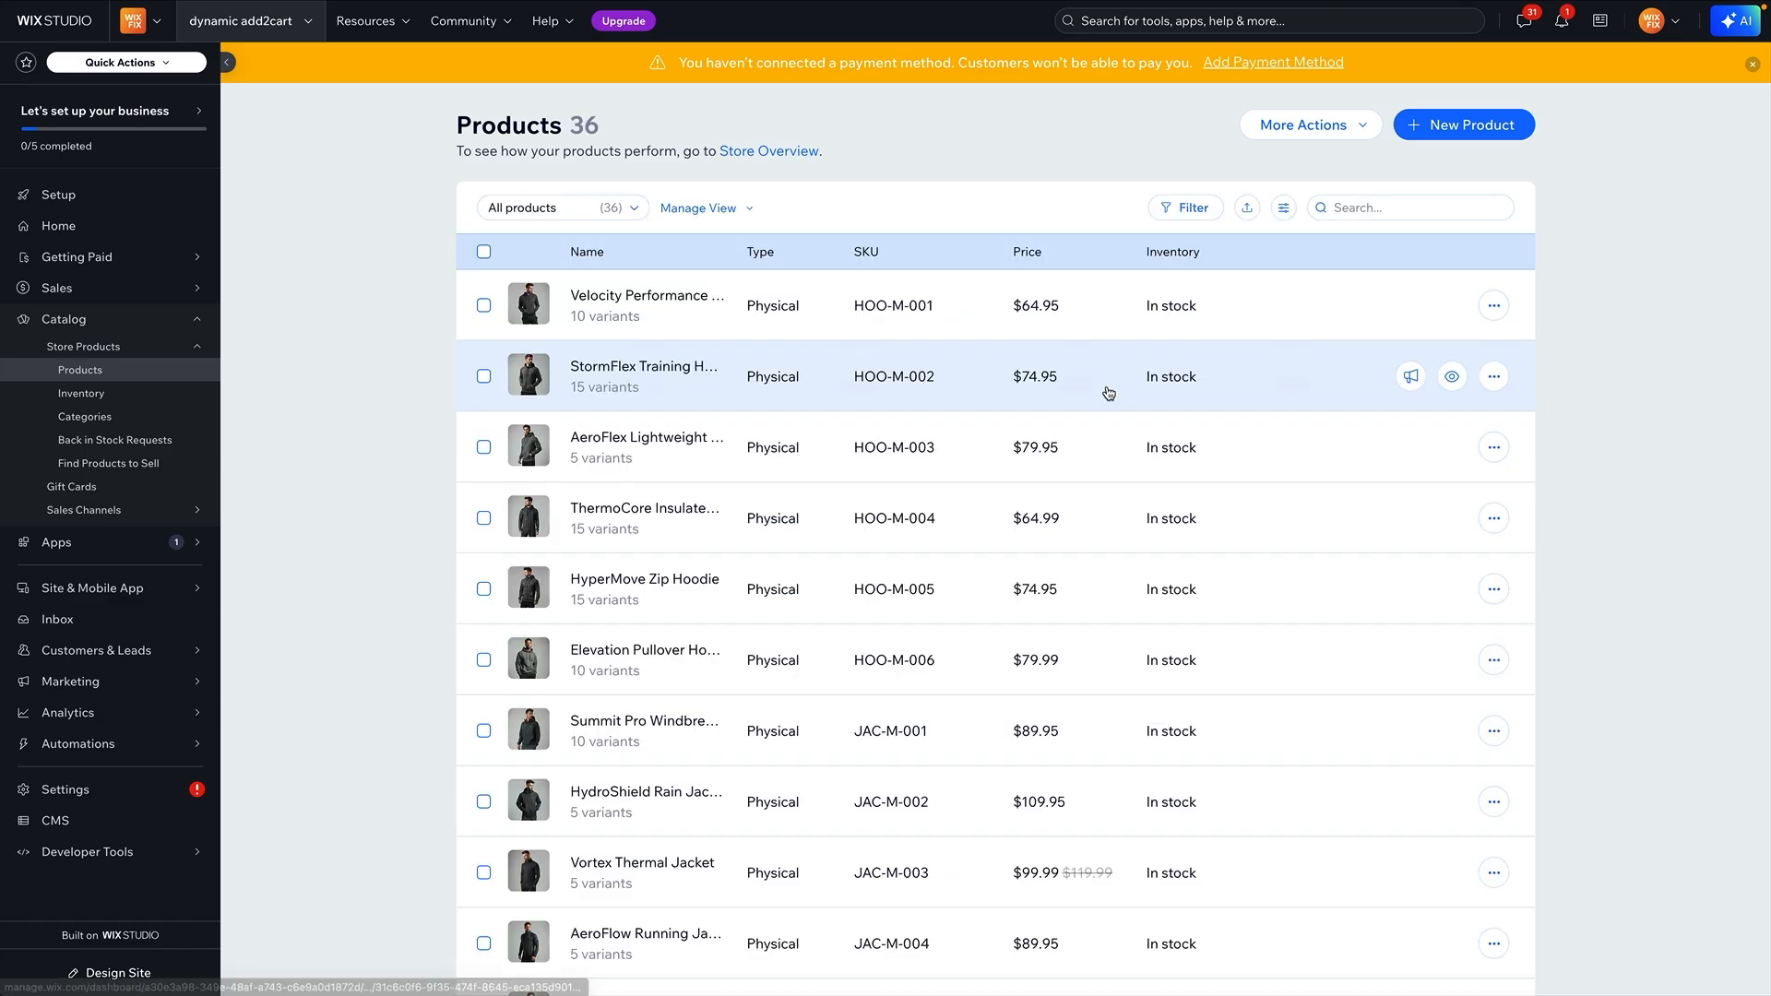
pyautogui.scroll(-5, 1107, 387)
pyautogui.scroll(-10, 1107, 392)
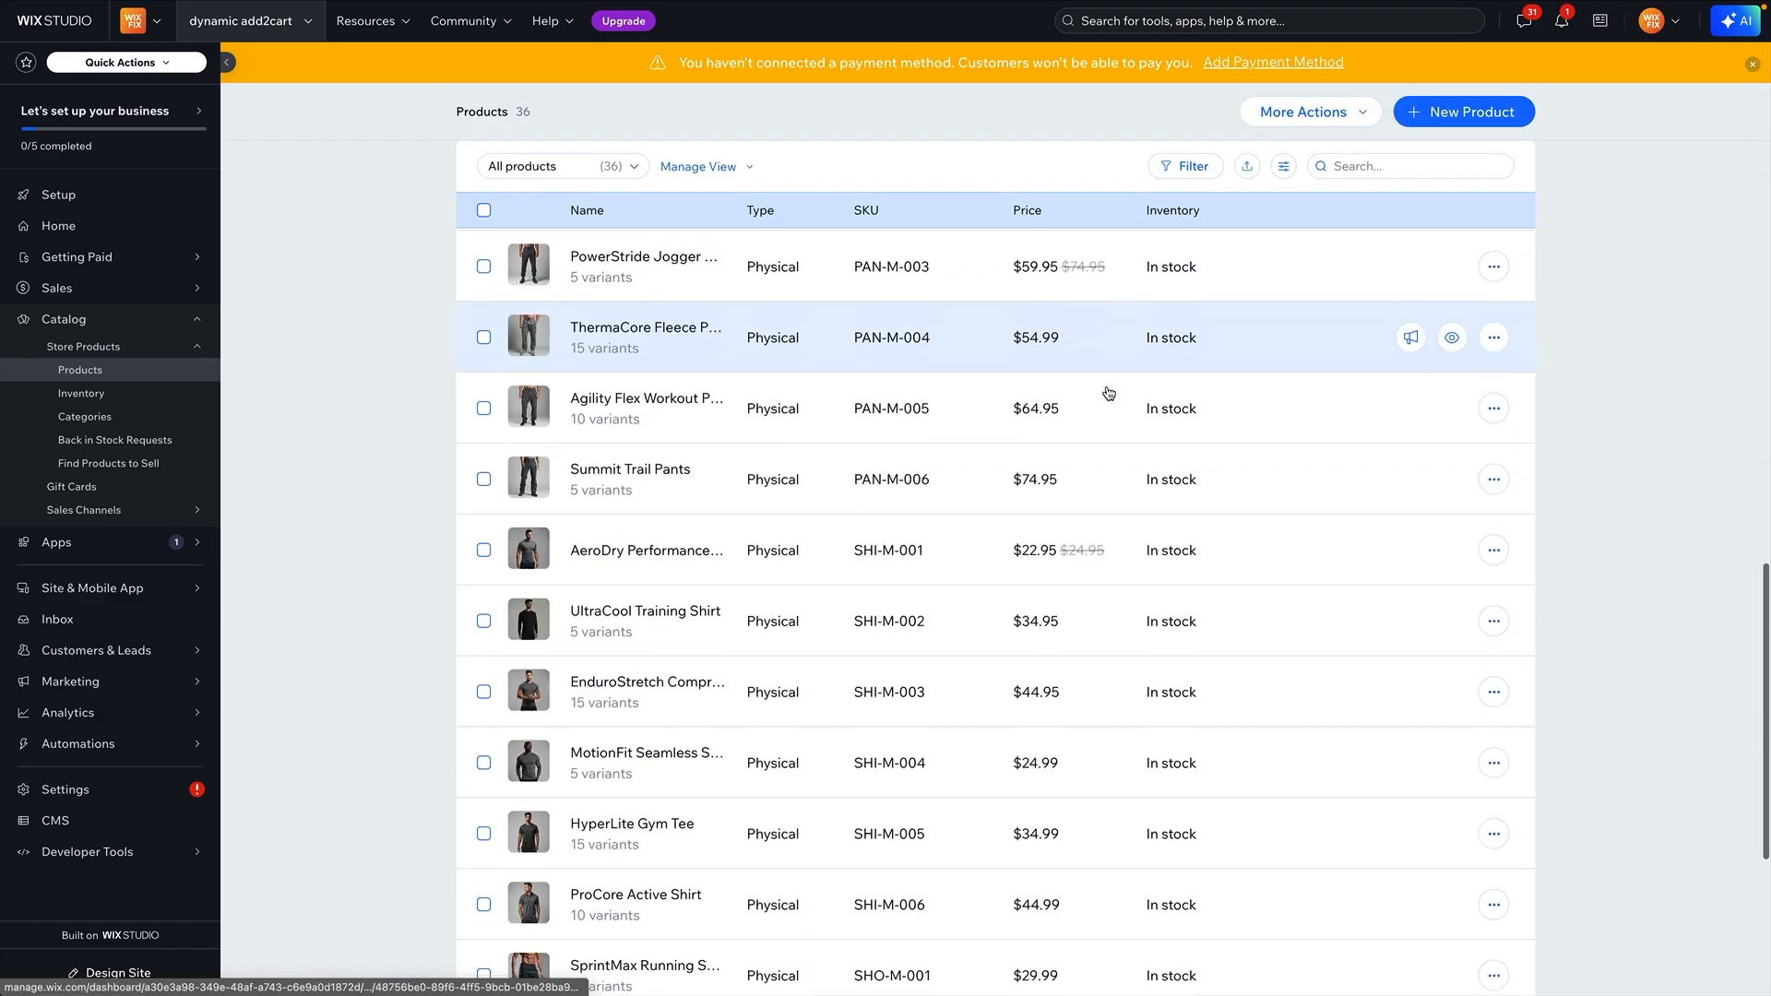
pyautogui.scroll(15, 1106, 391)
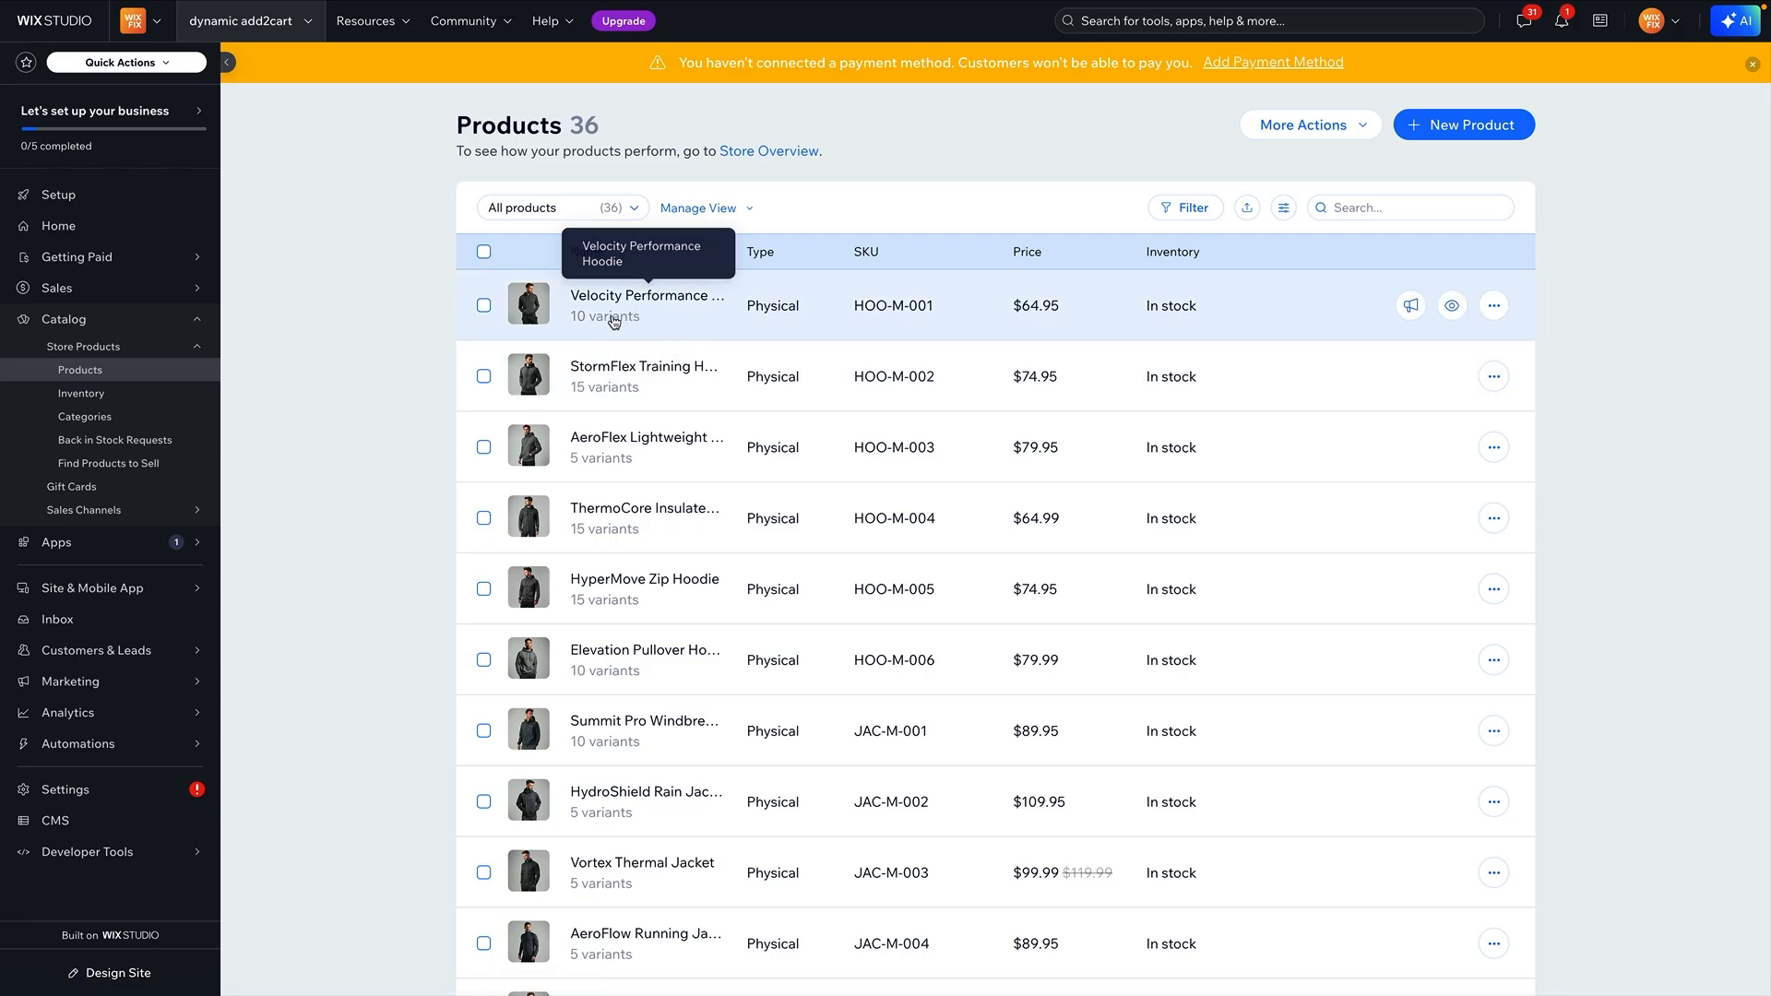
# Open the Velocity Performance Hoodie product and examine its size and color options.
pyautogui.click(656, 317)
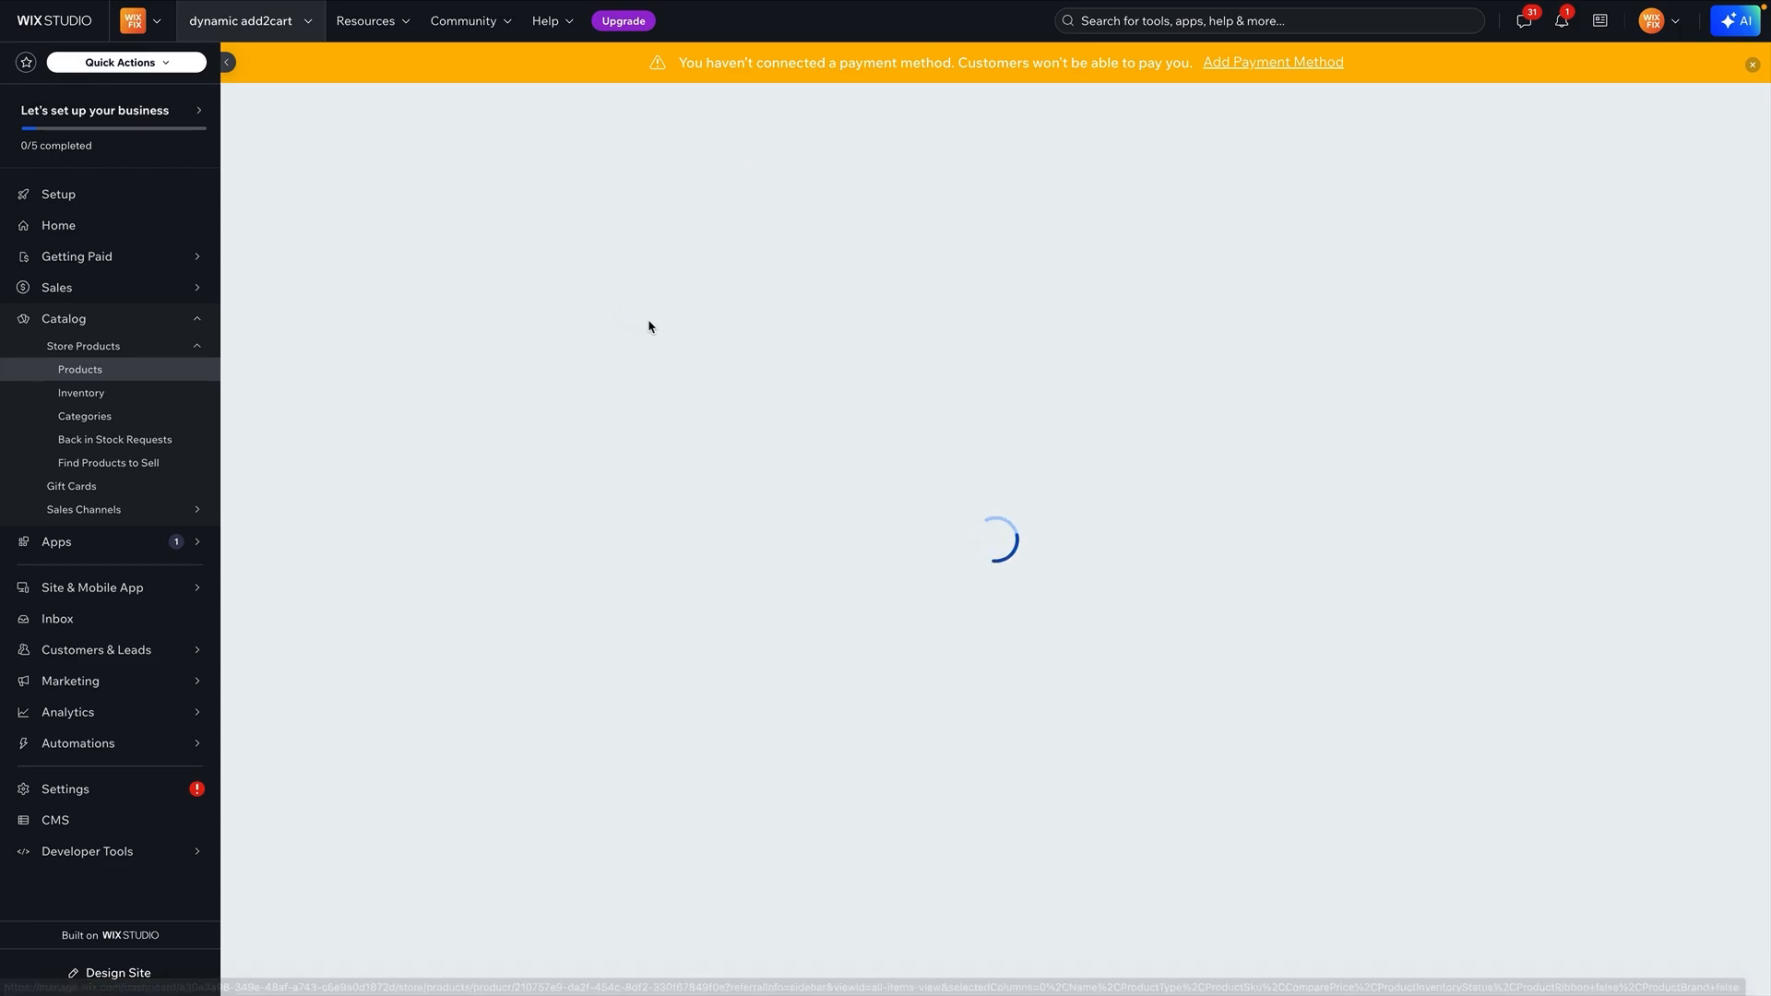
pyautogui.scroll(-15, 893, 394)
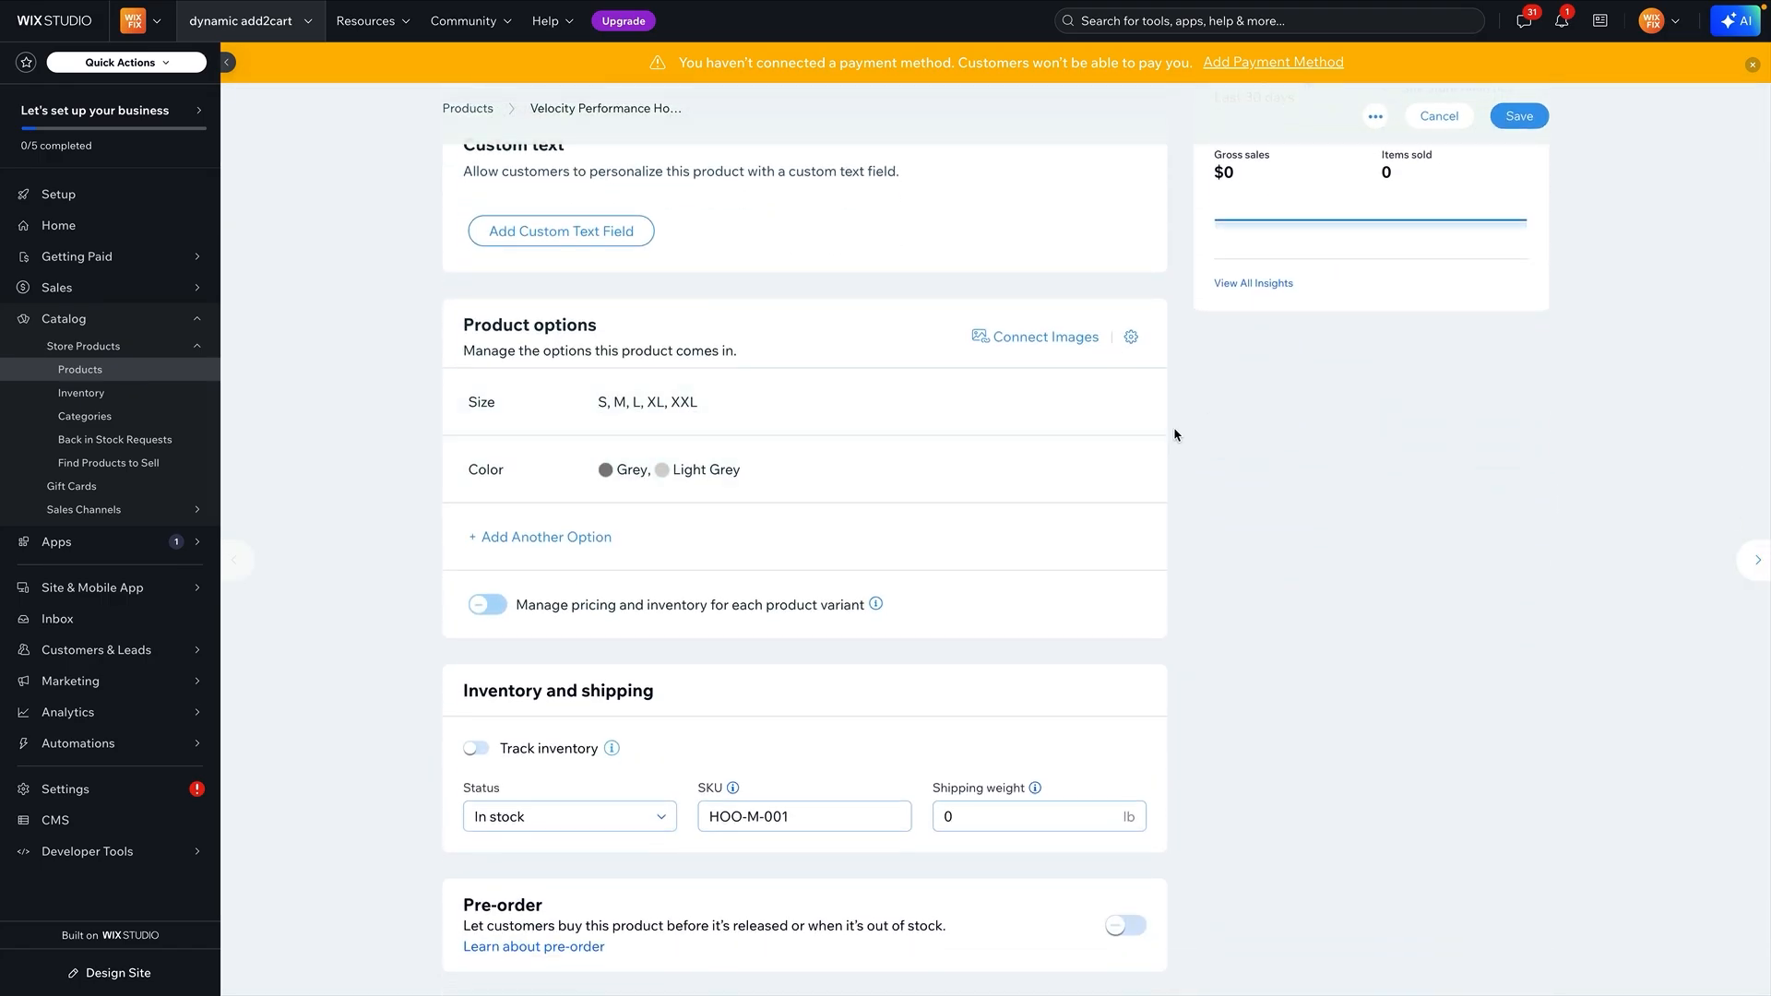
pyautogui.scroll(15, 1175, 427)
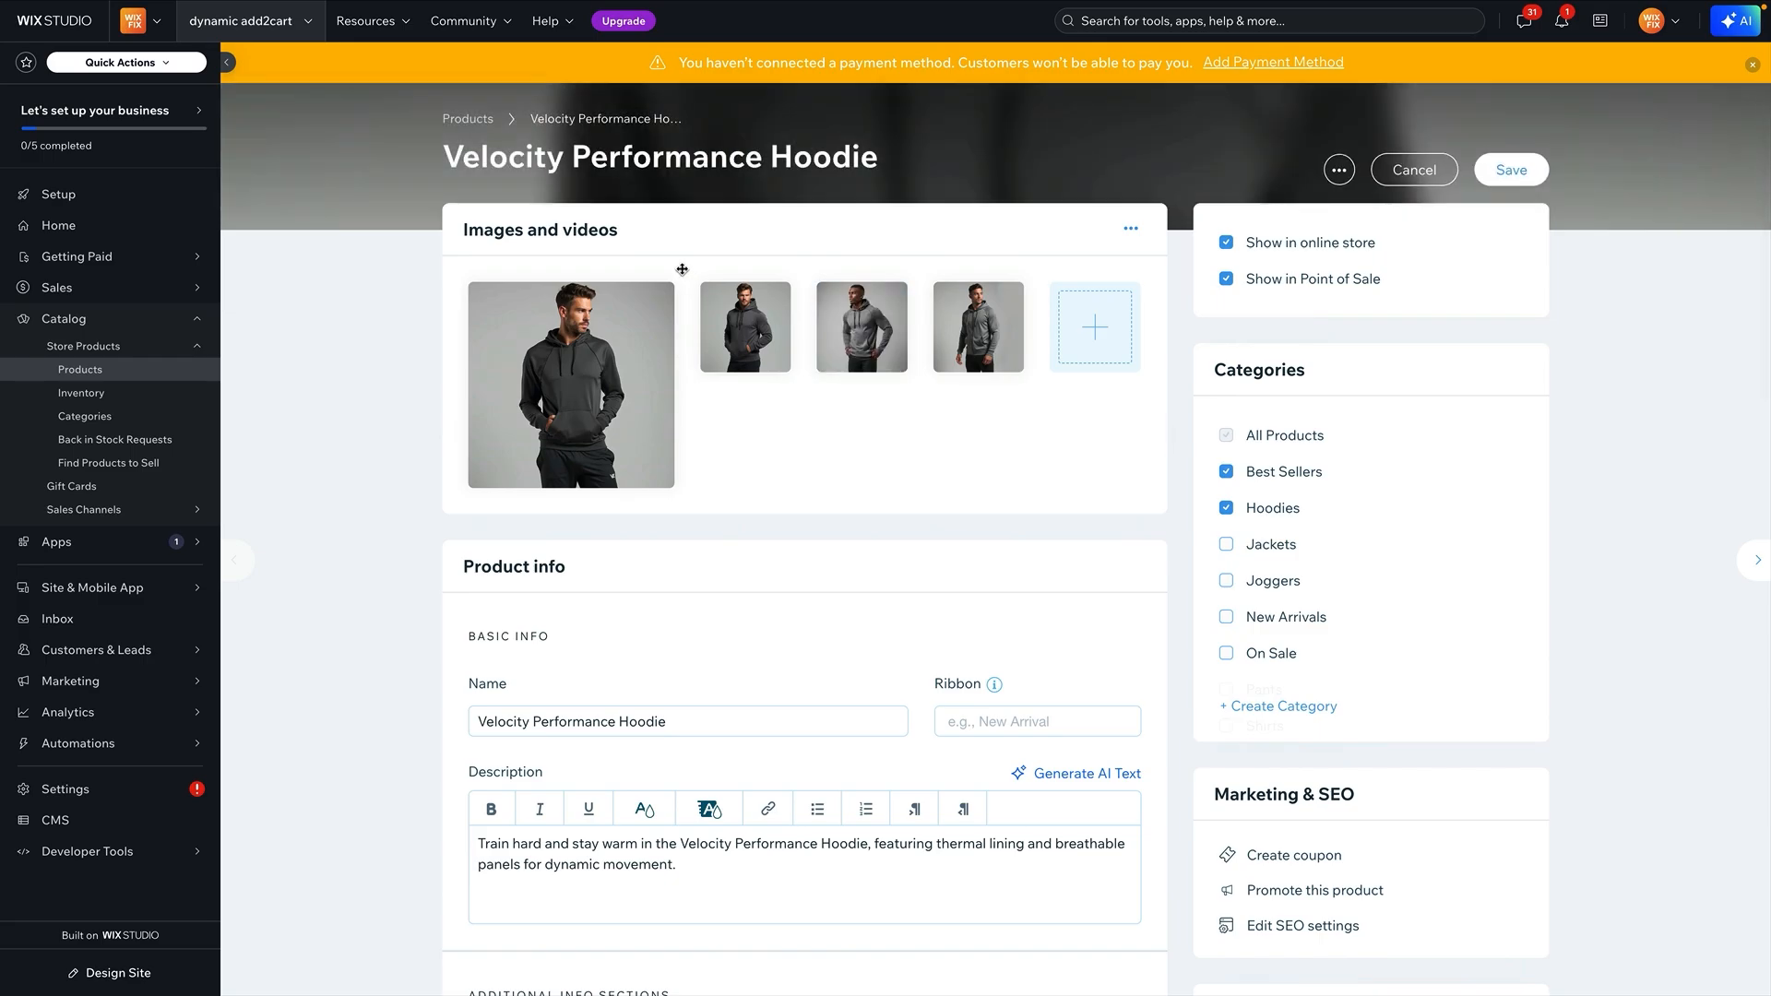
# Return to the product list, open the AeroDry Performance Tee and examine whether it has product options.
pyautogui.click(468, 118)
pyautogui.scroll(-17, 729, 620)
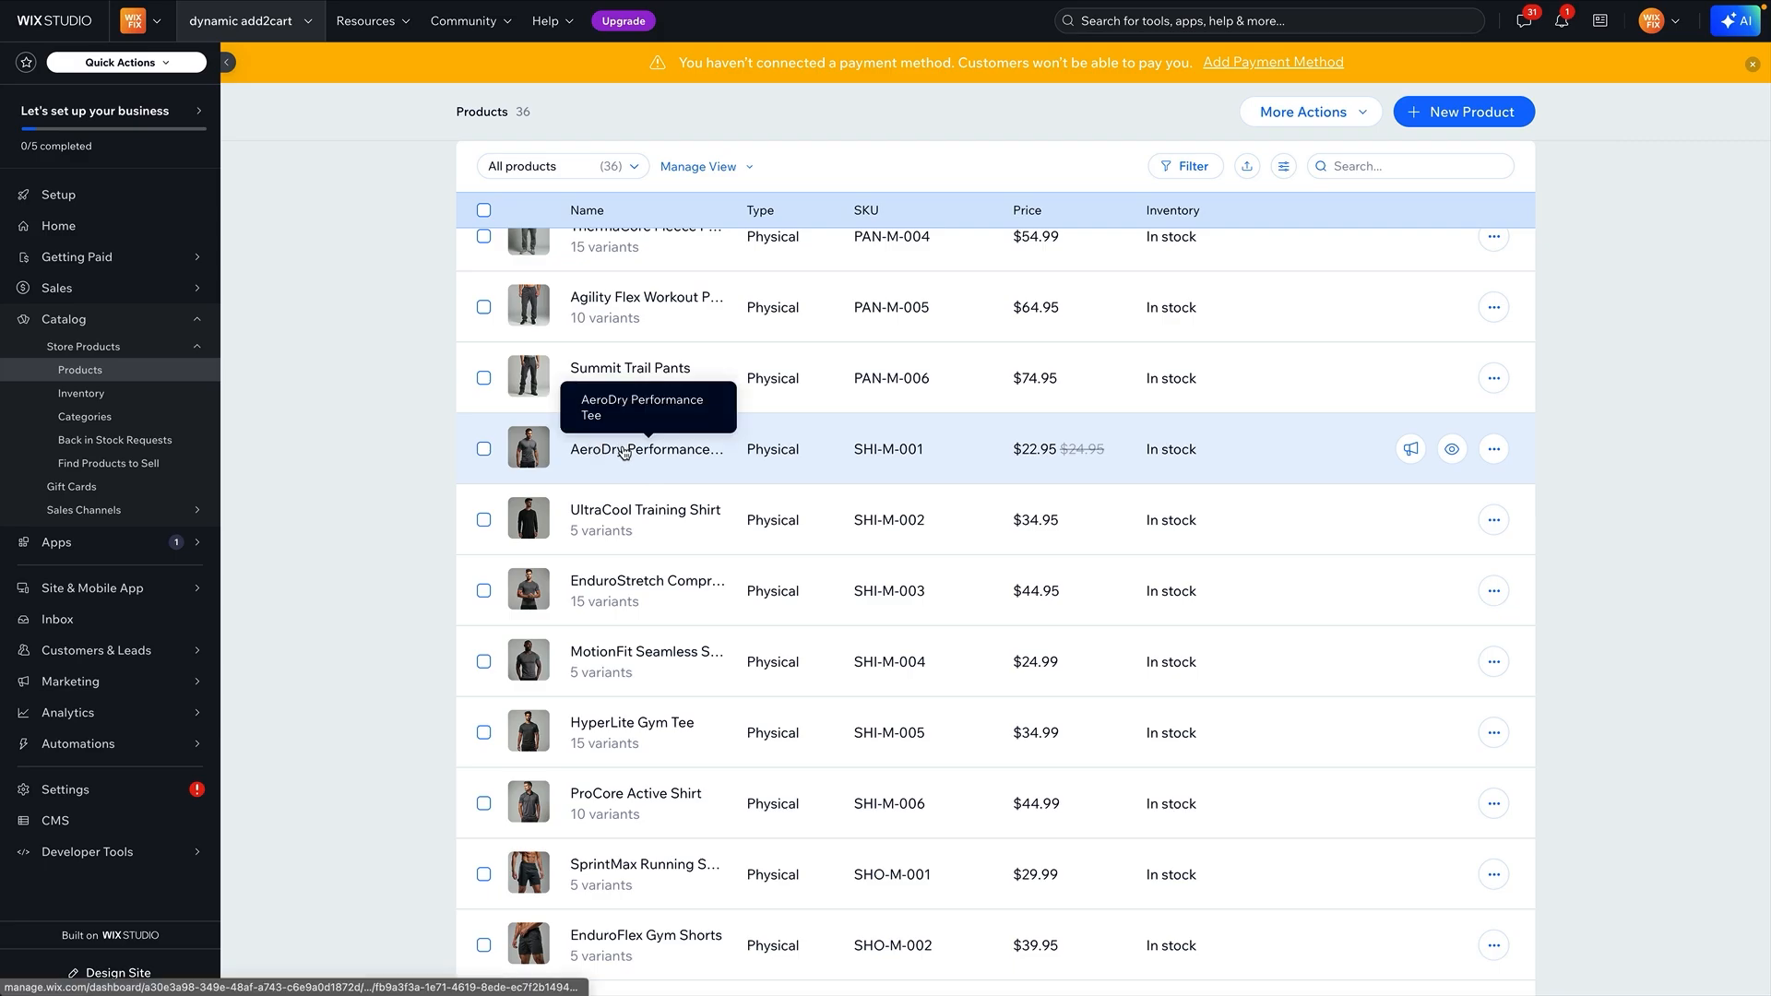
pyautogui.click(620, 451)
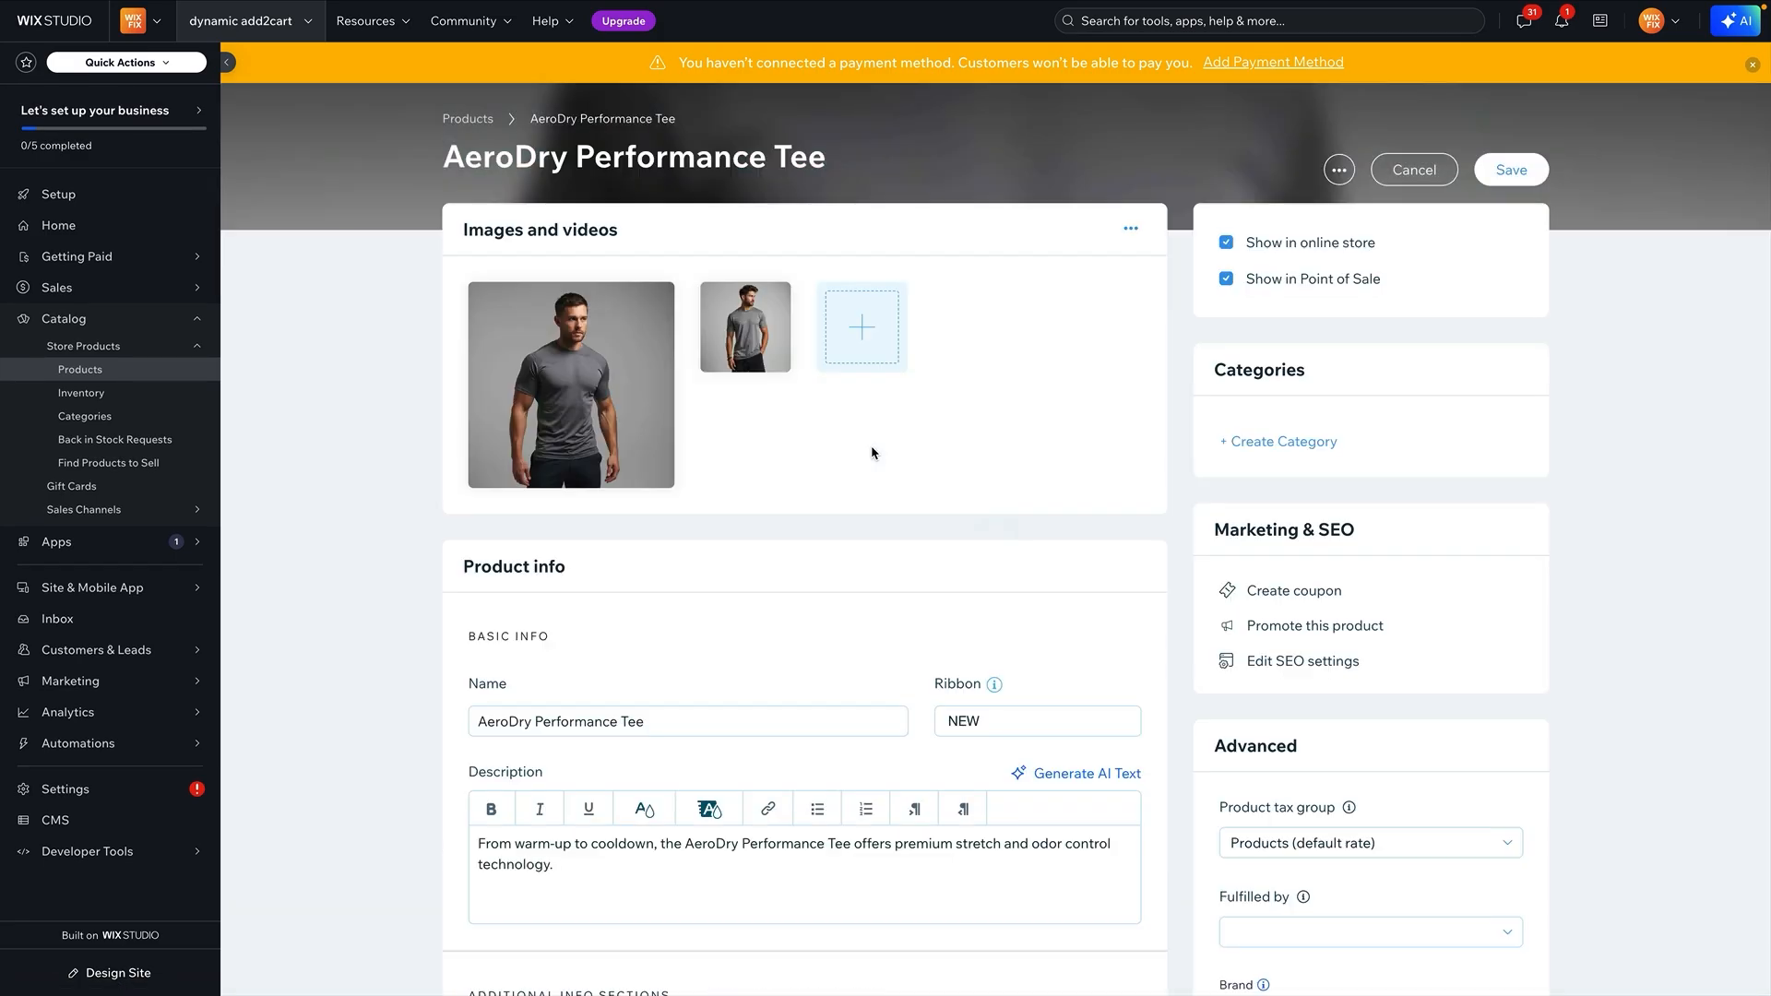
pyautogui.scroll(-8, 871, 452)
pyautogui.scroll(-5, 872, 452)
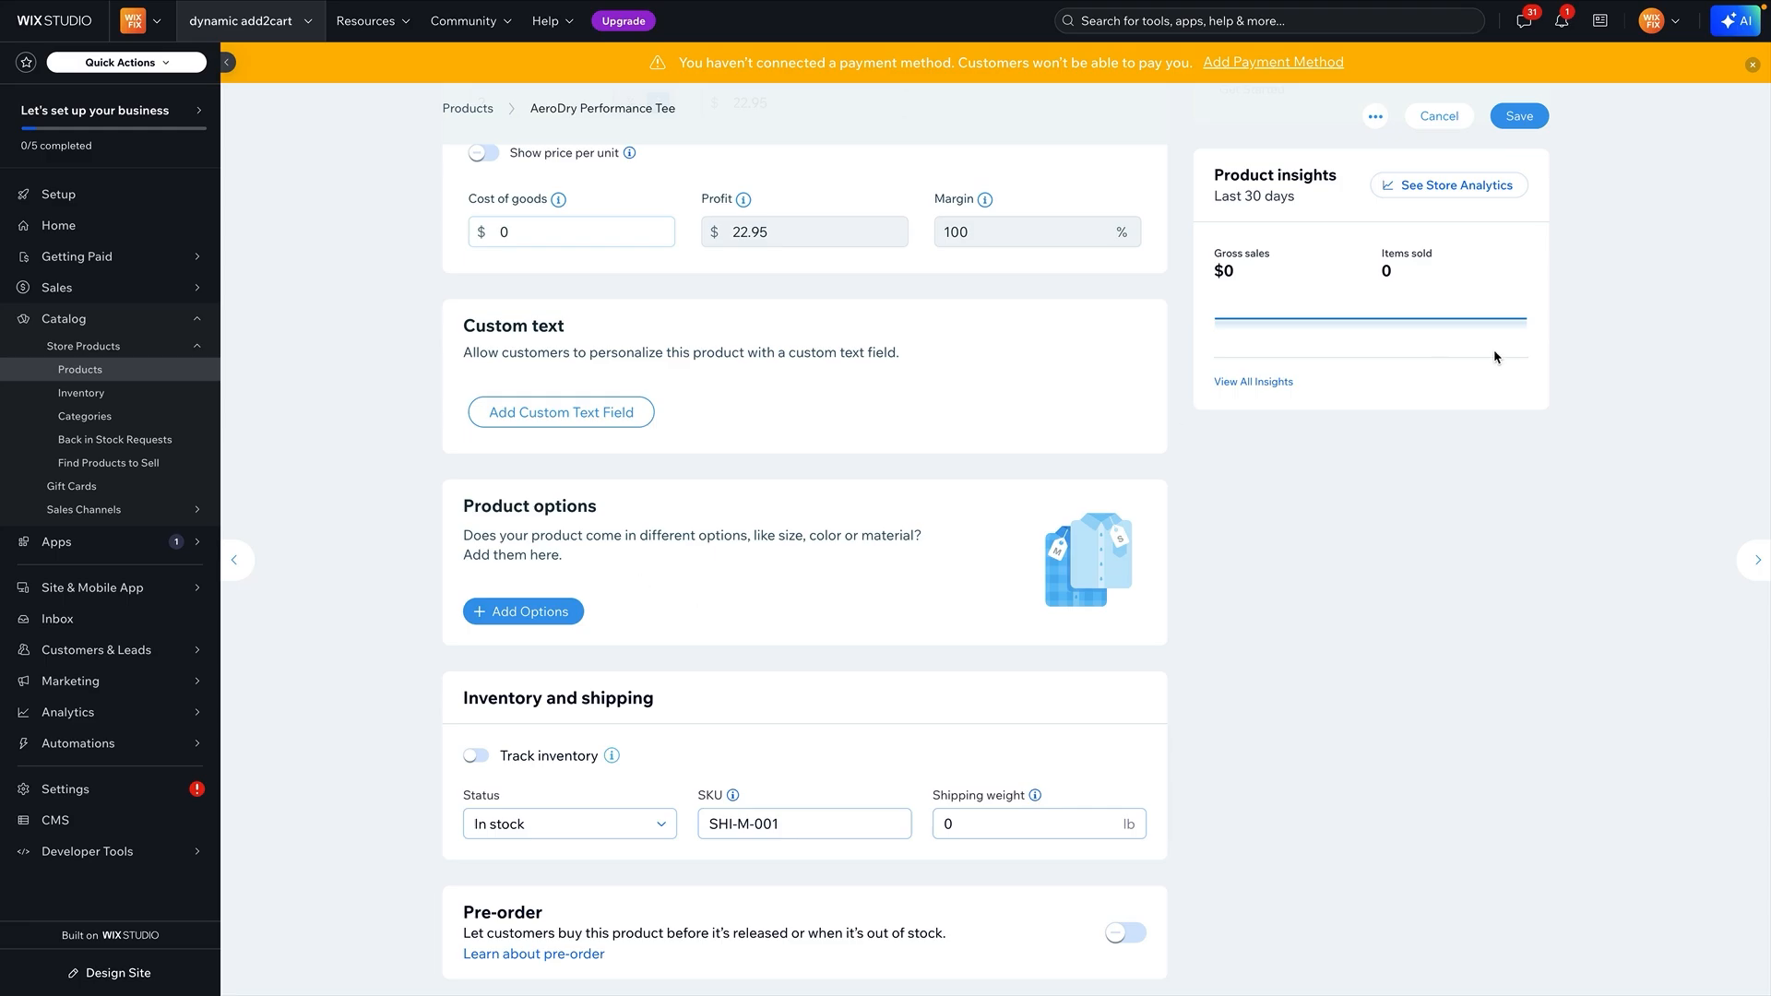
pyautogui.scroll(12, 1012, 471)
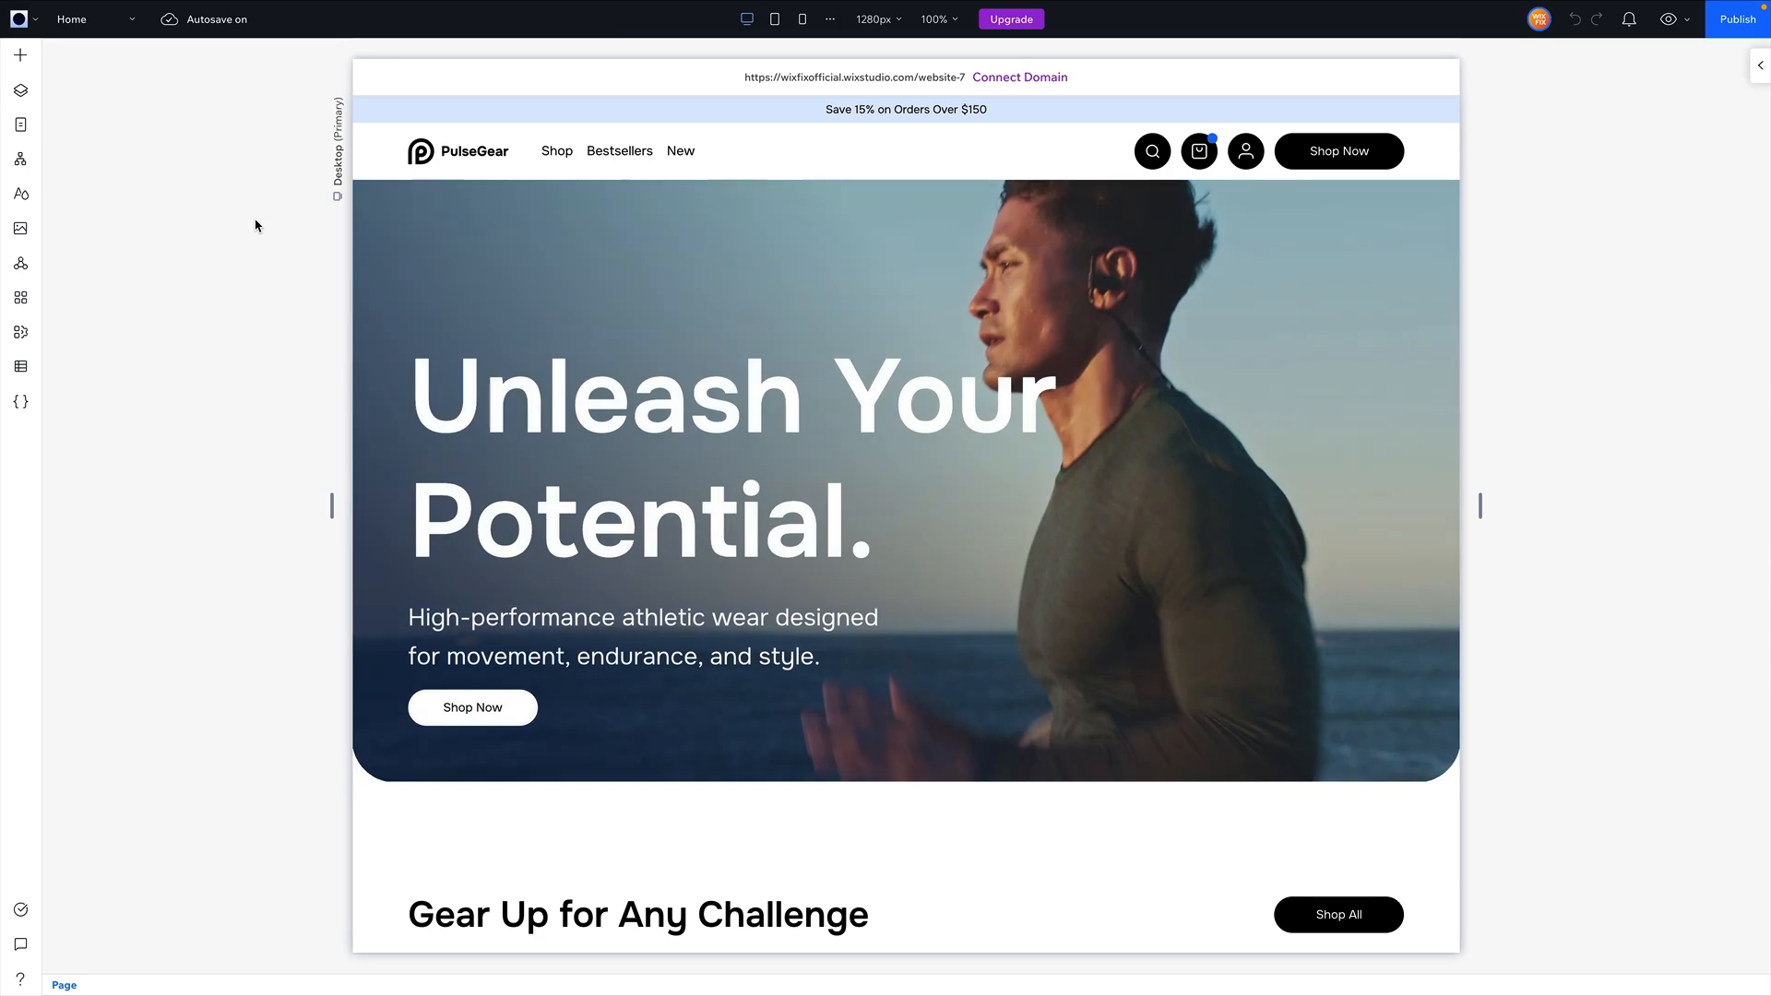
# In the site editor, enable Wix App Collections in the CMS advanced settings and close the CMS manager.
pyautogui.click(16, 371)
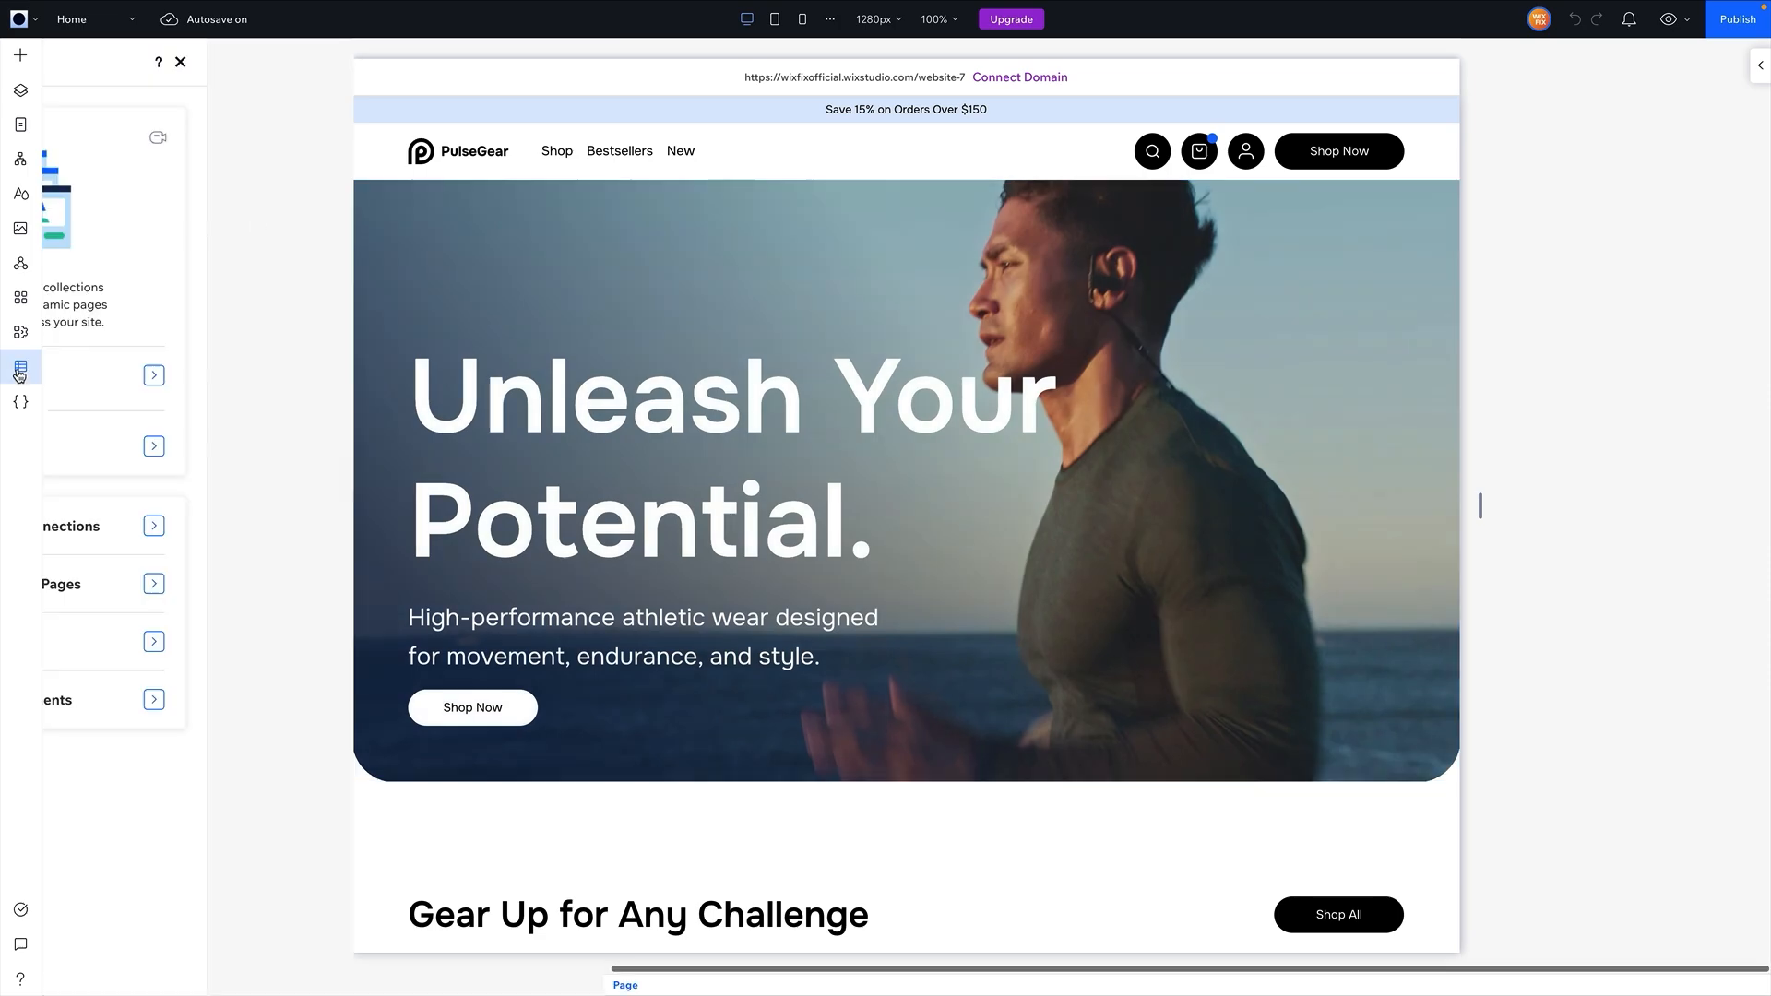
pyautogui.click(138, 100)
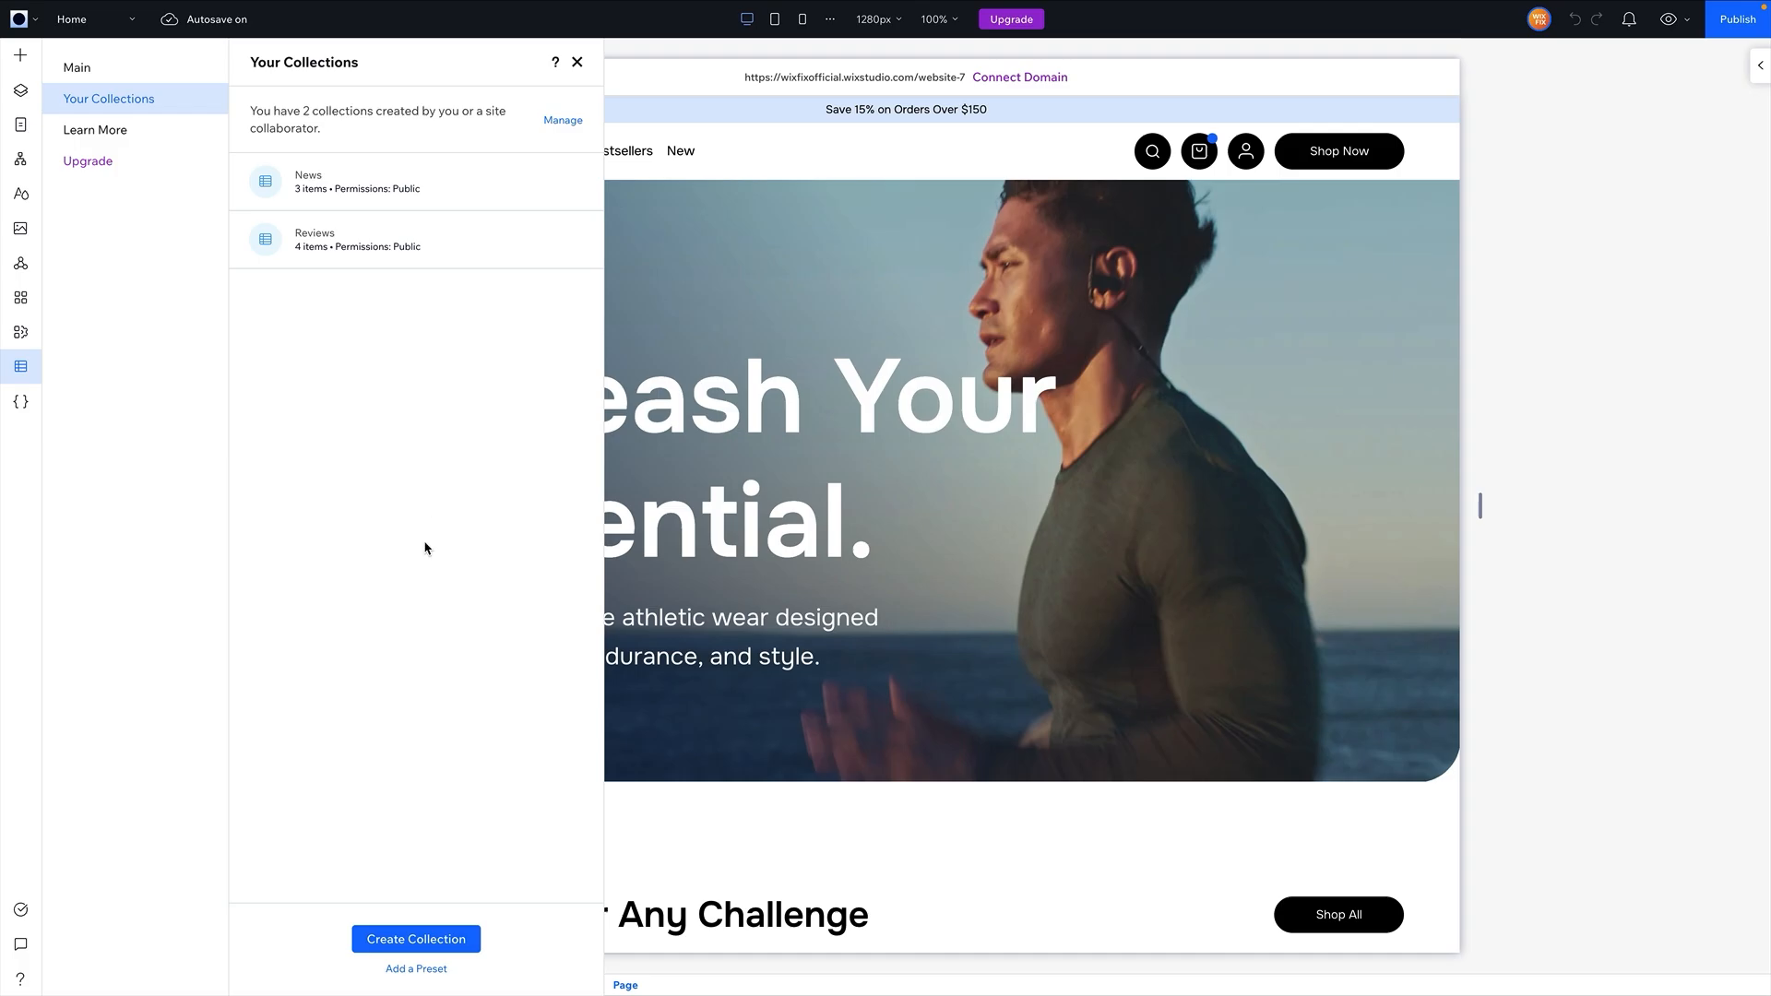
pyautogui.click(561, 122)
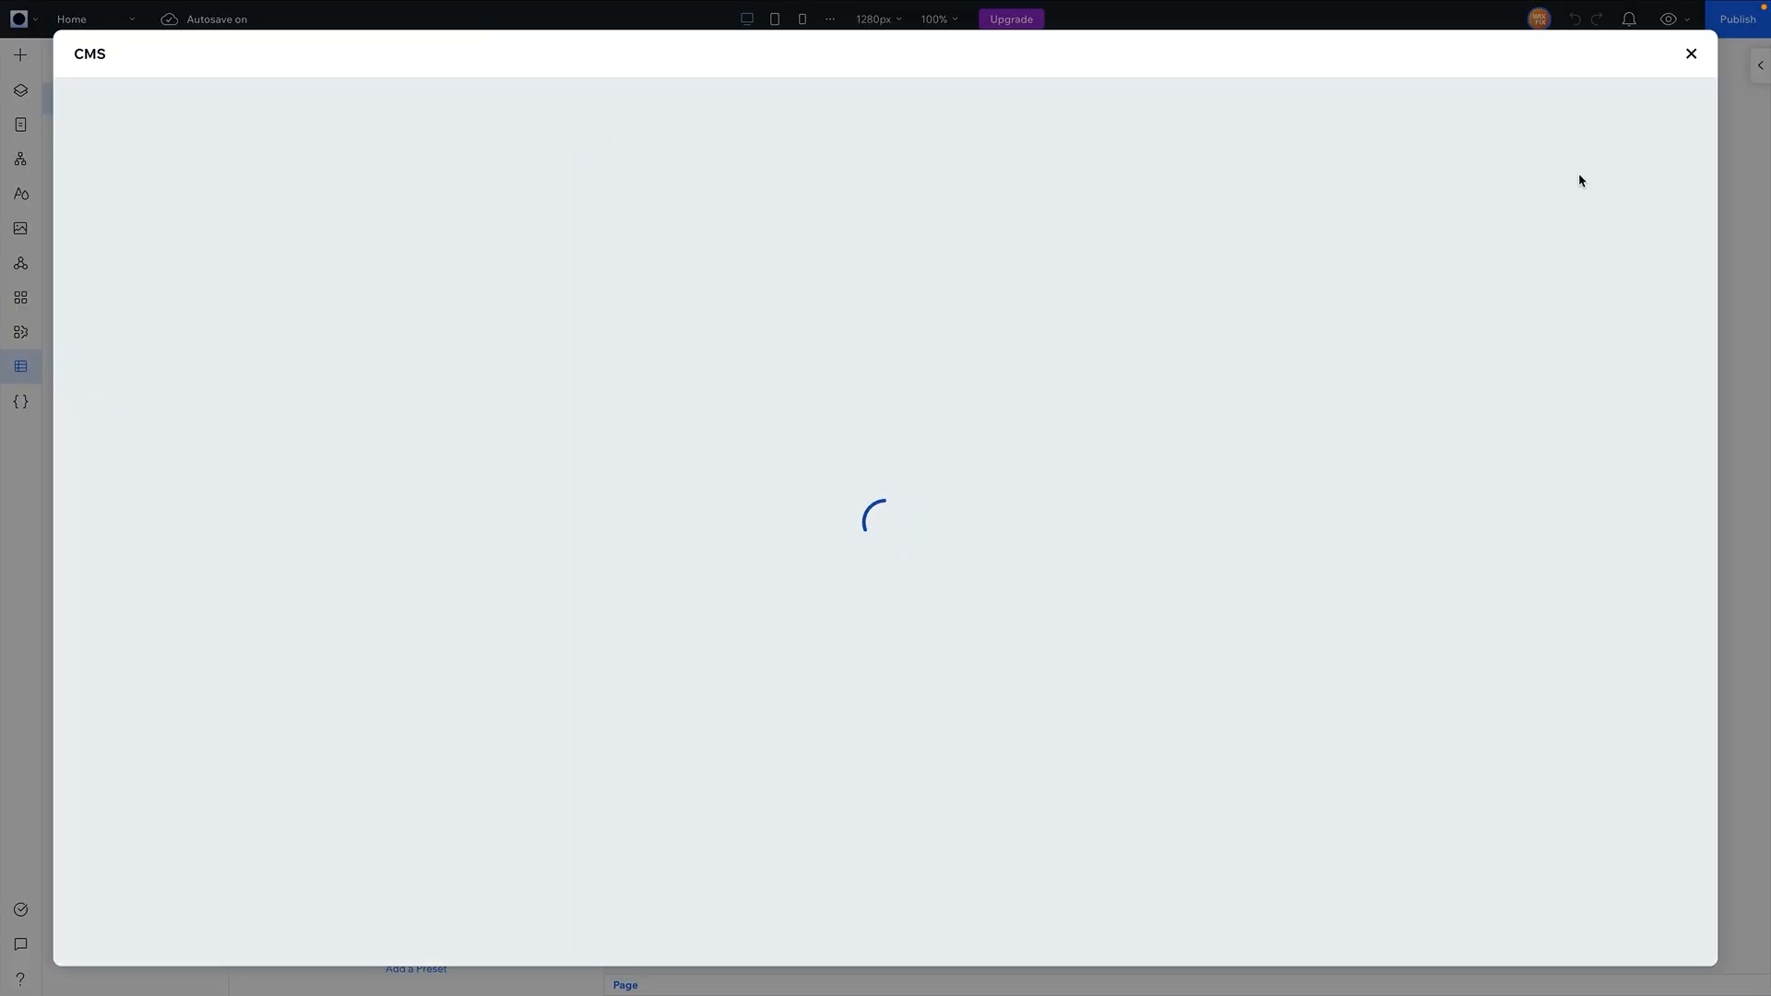
pyautogui.click(1166, 127)
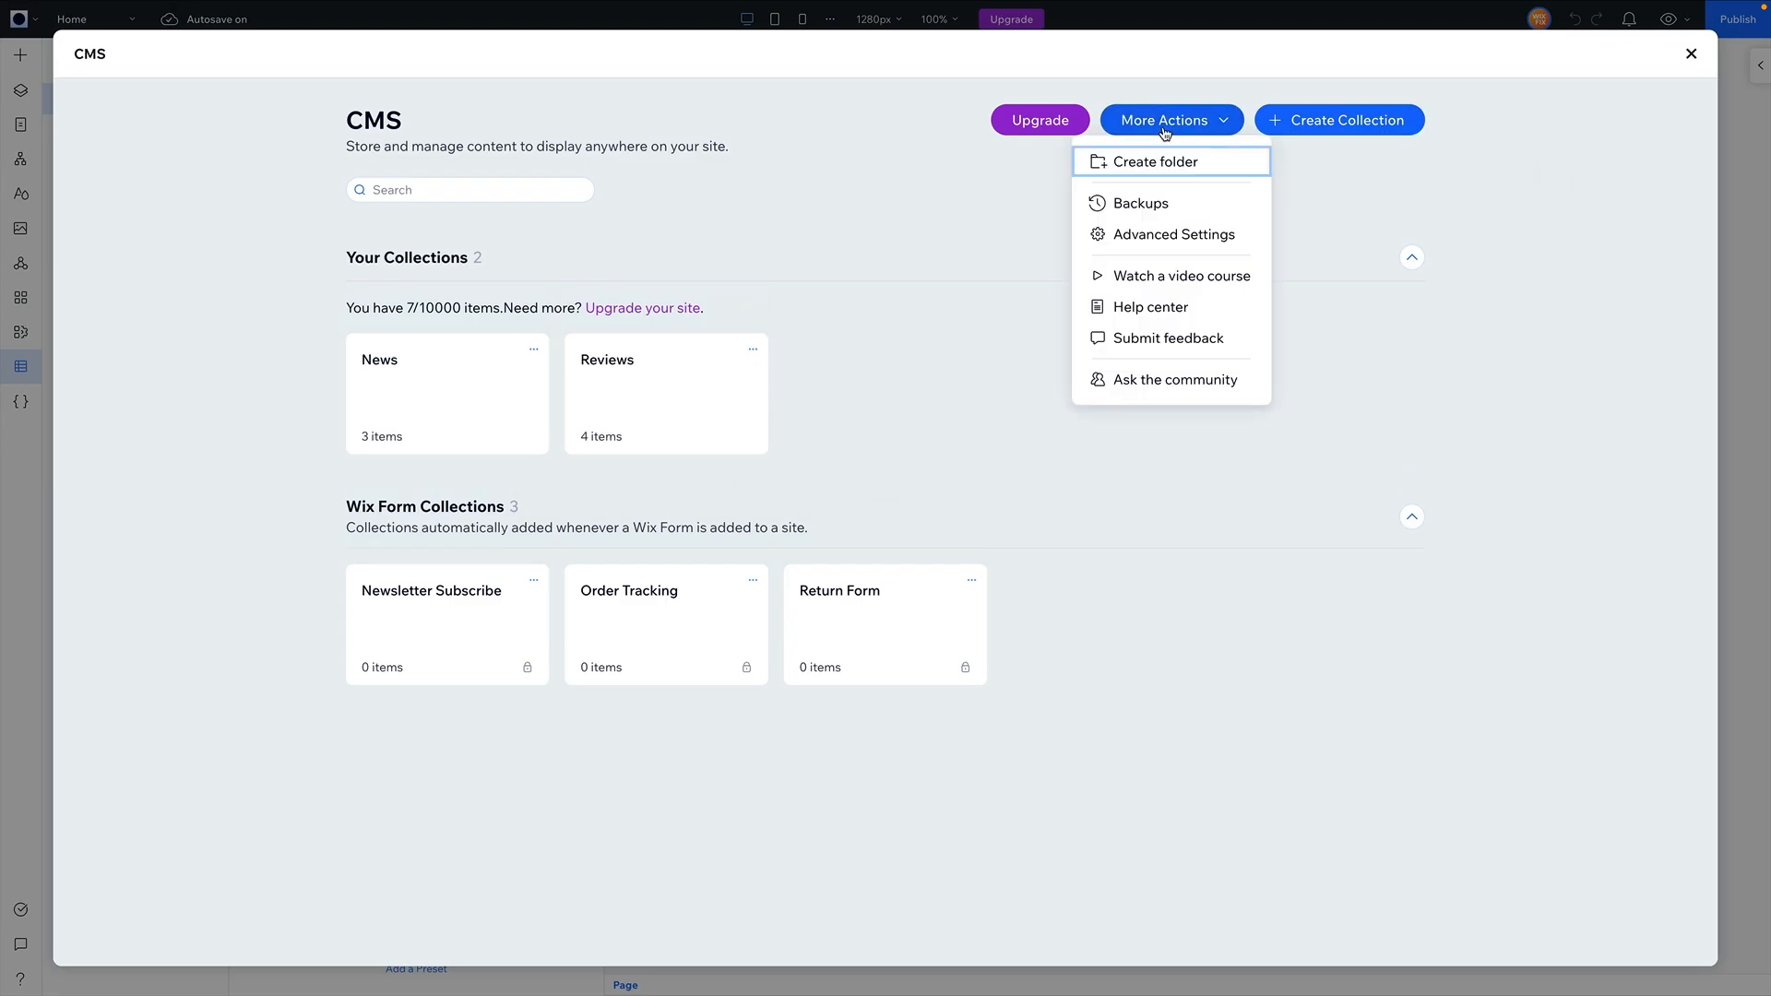
pyautogui.click(1164, 238)
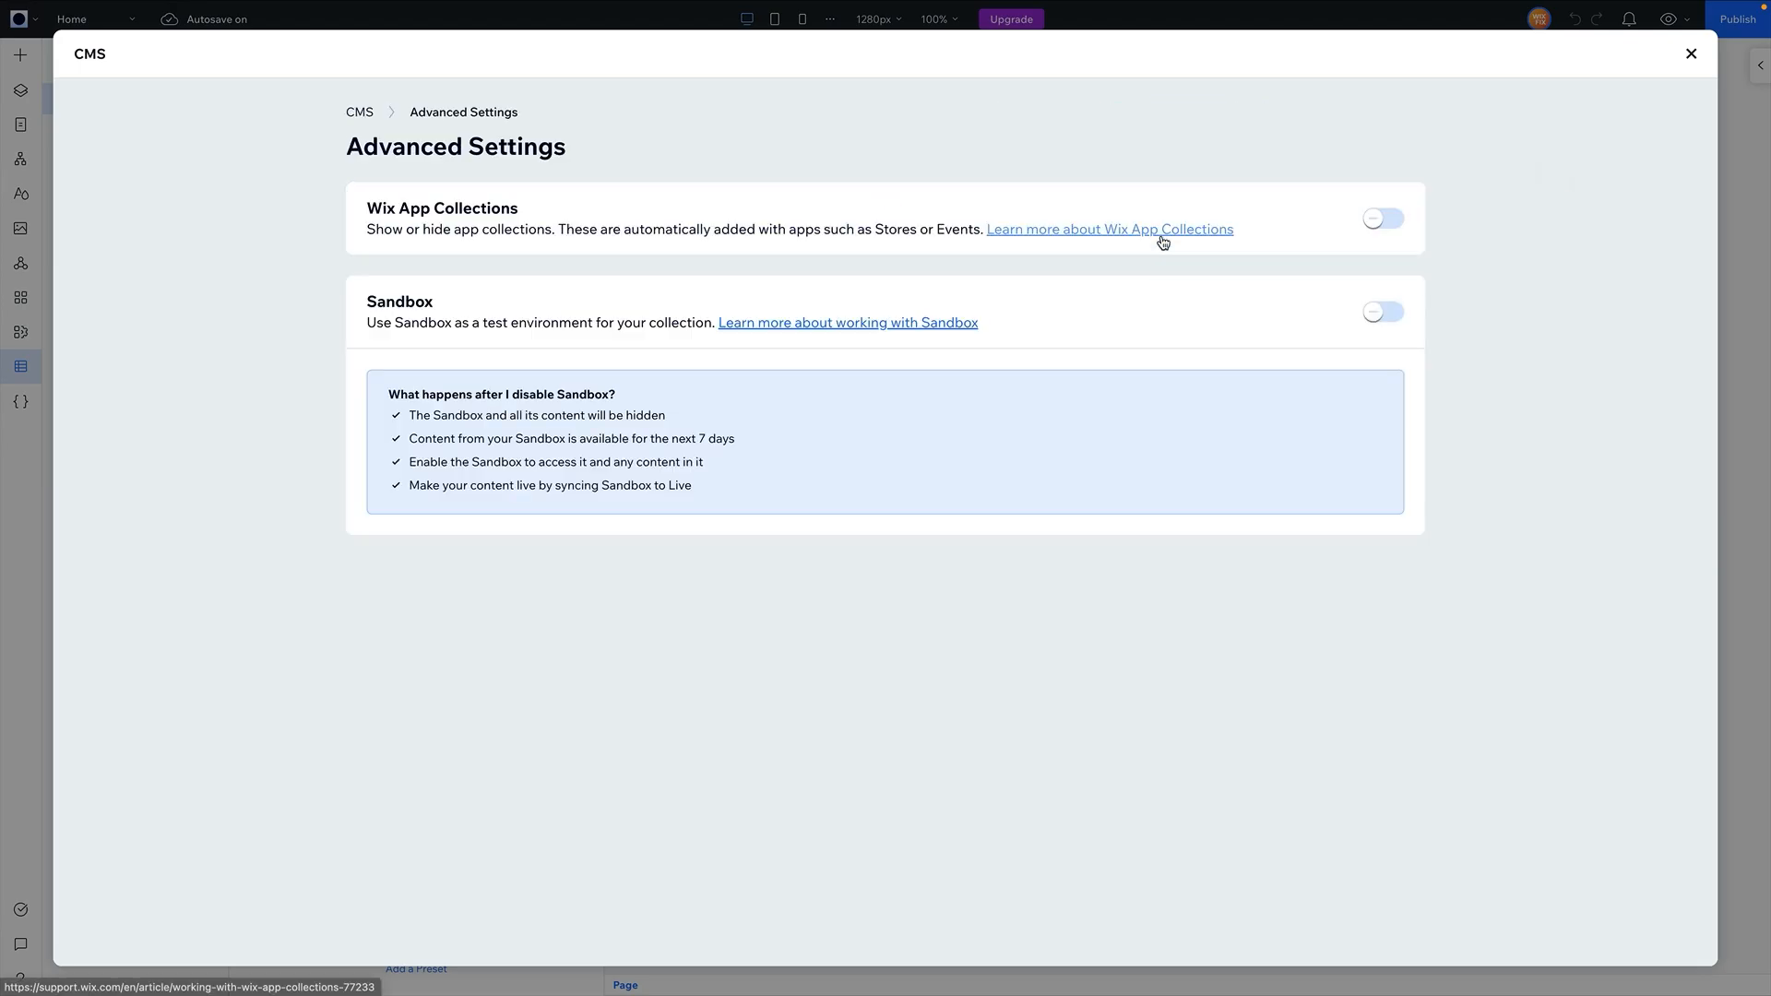
pyautogui.moveTo(380, 209); pyautogui.dragTo(514, 207)
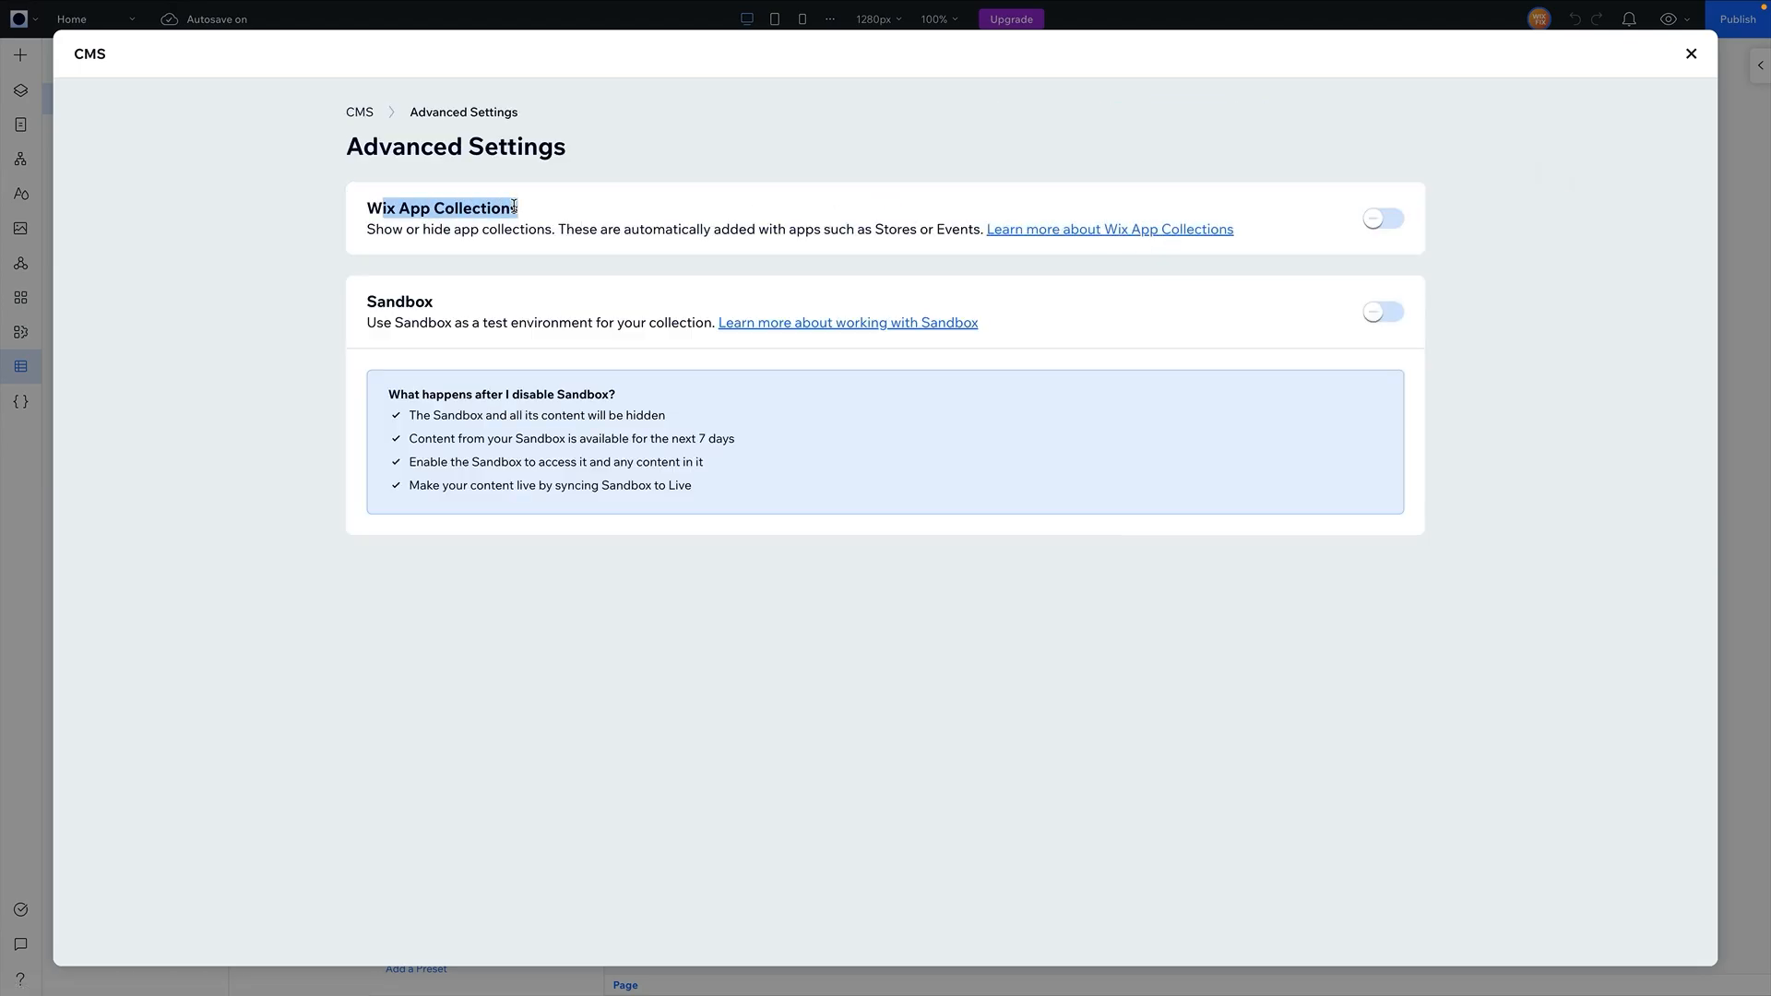
pyautogui.click(1390, 219)
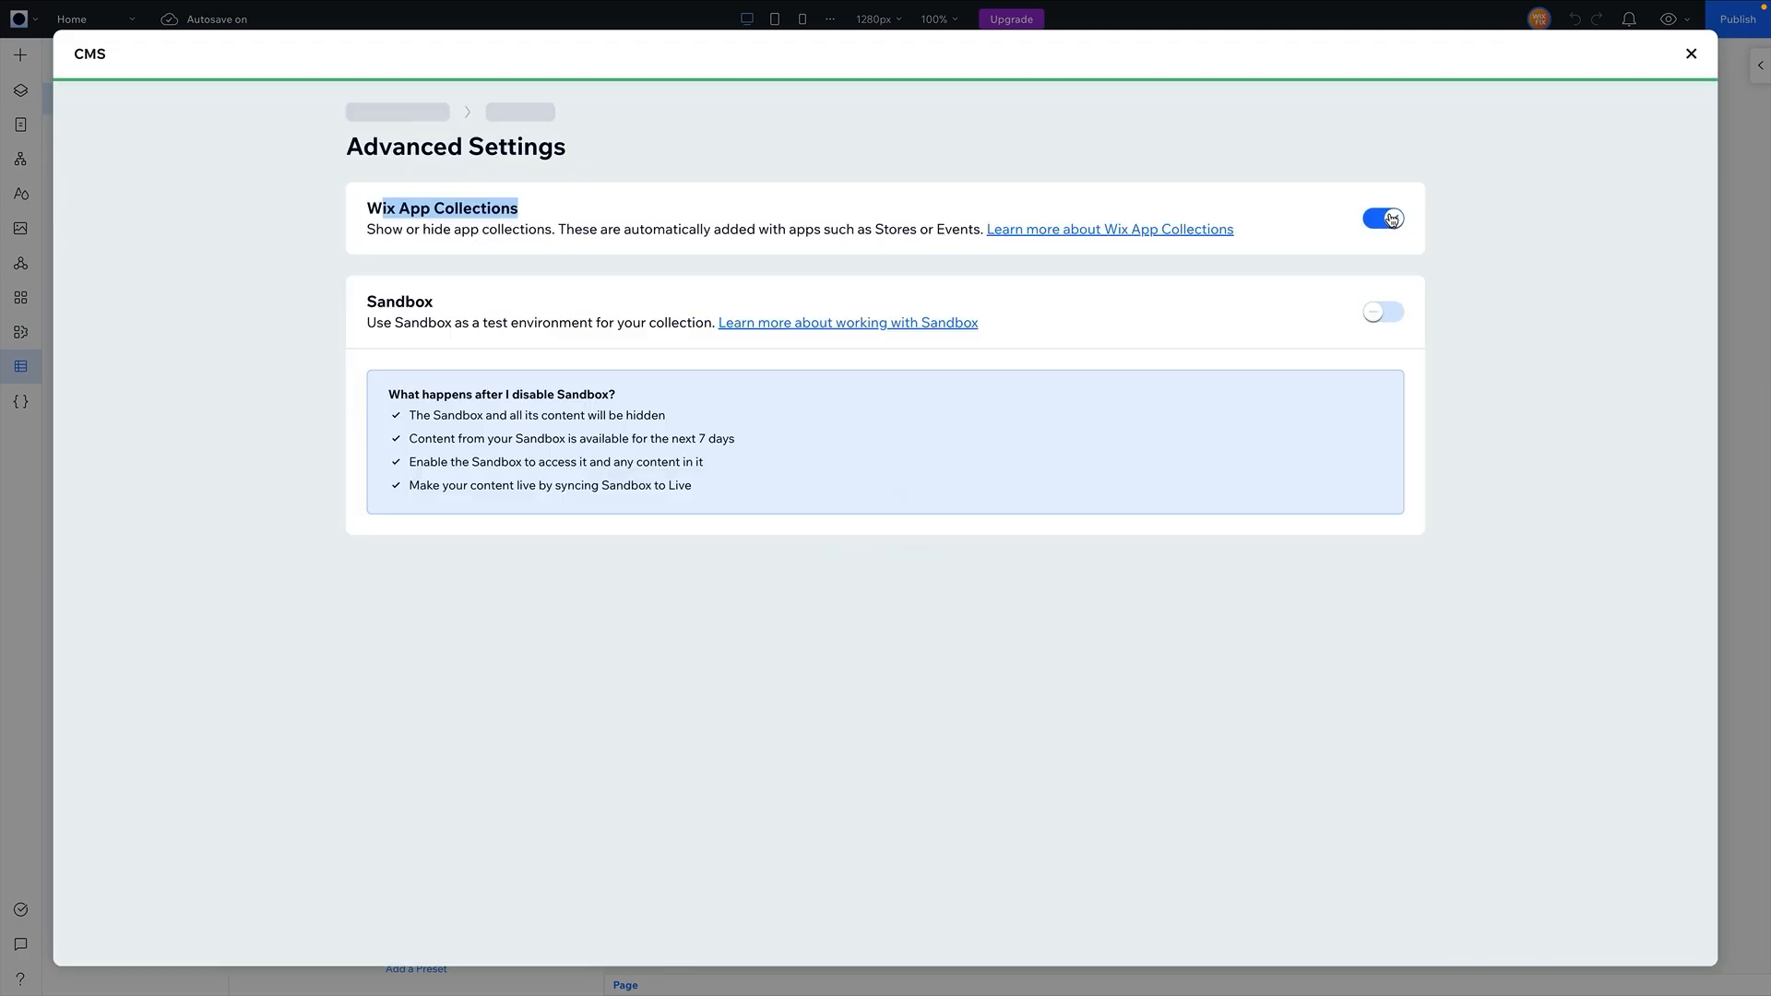
pyautogui.click(1693, 53)
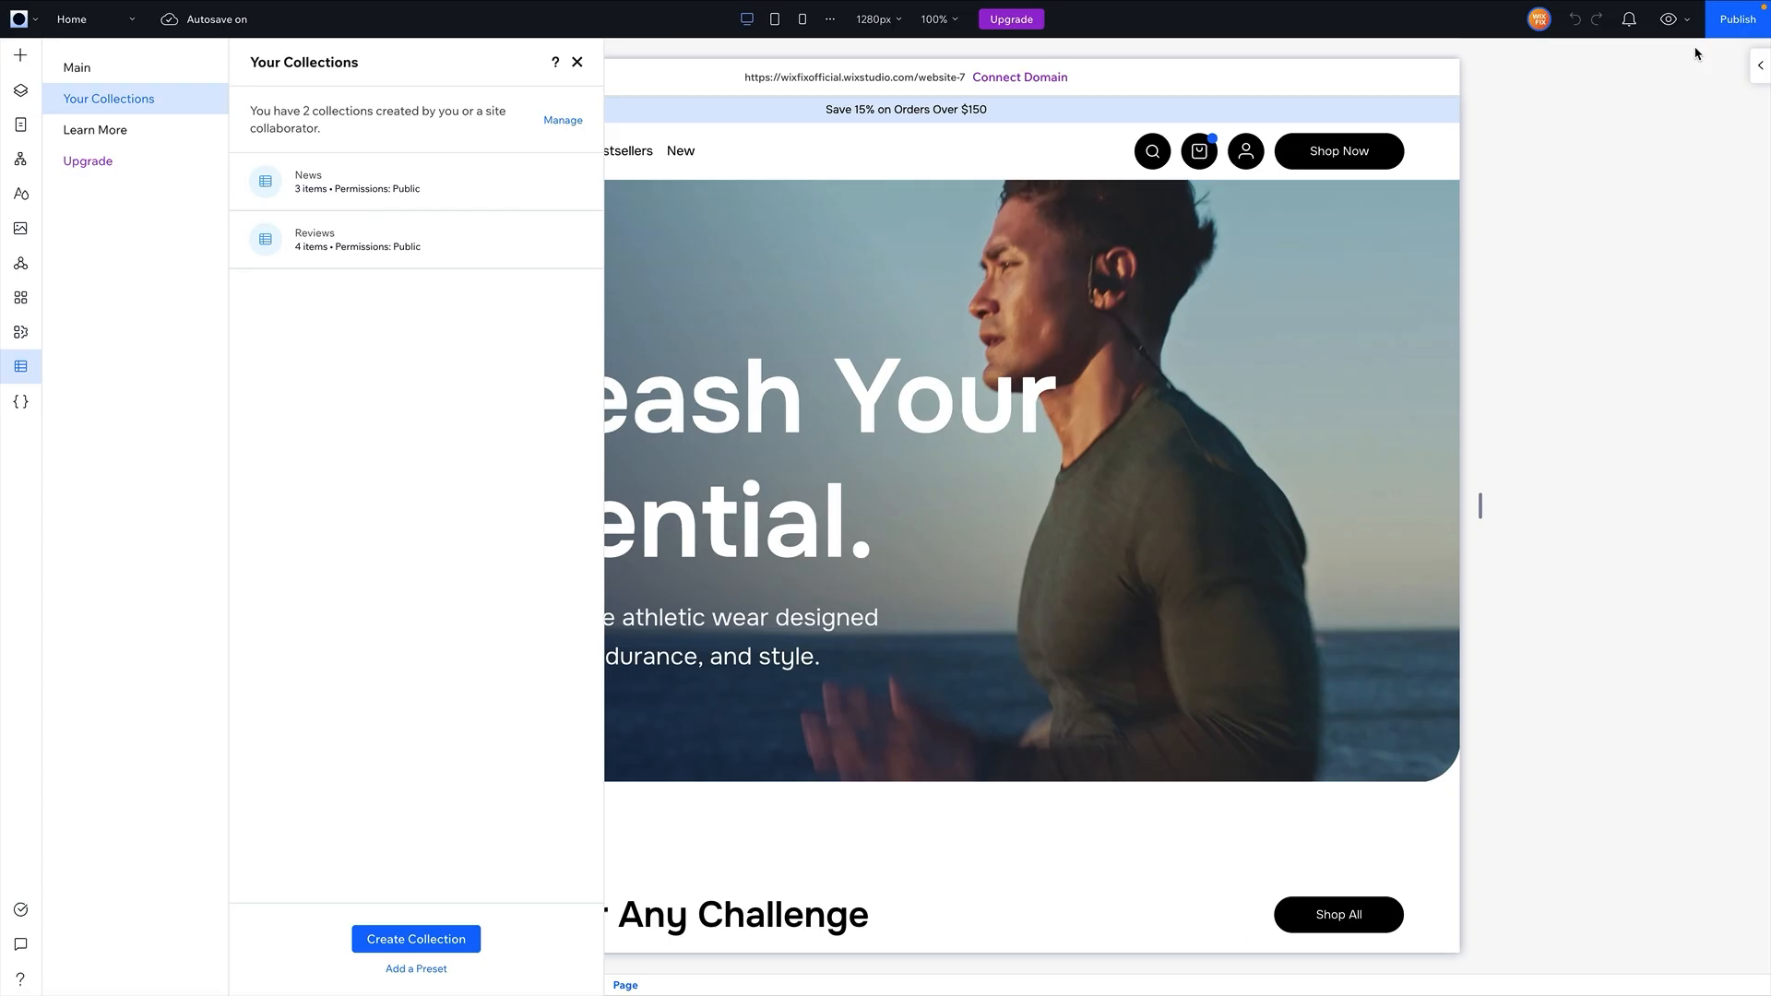
# Add a blank dynamic page to the site for the Stores Products collection from the Wix app collections.
pyautogui.click(20, 369)
pyautogui.click(21, 369)
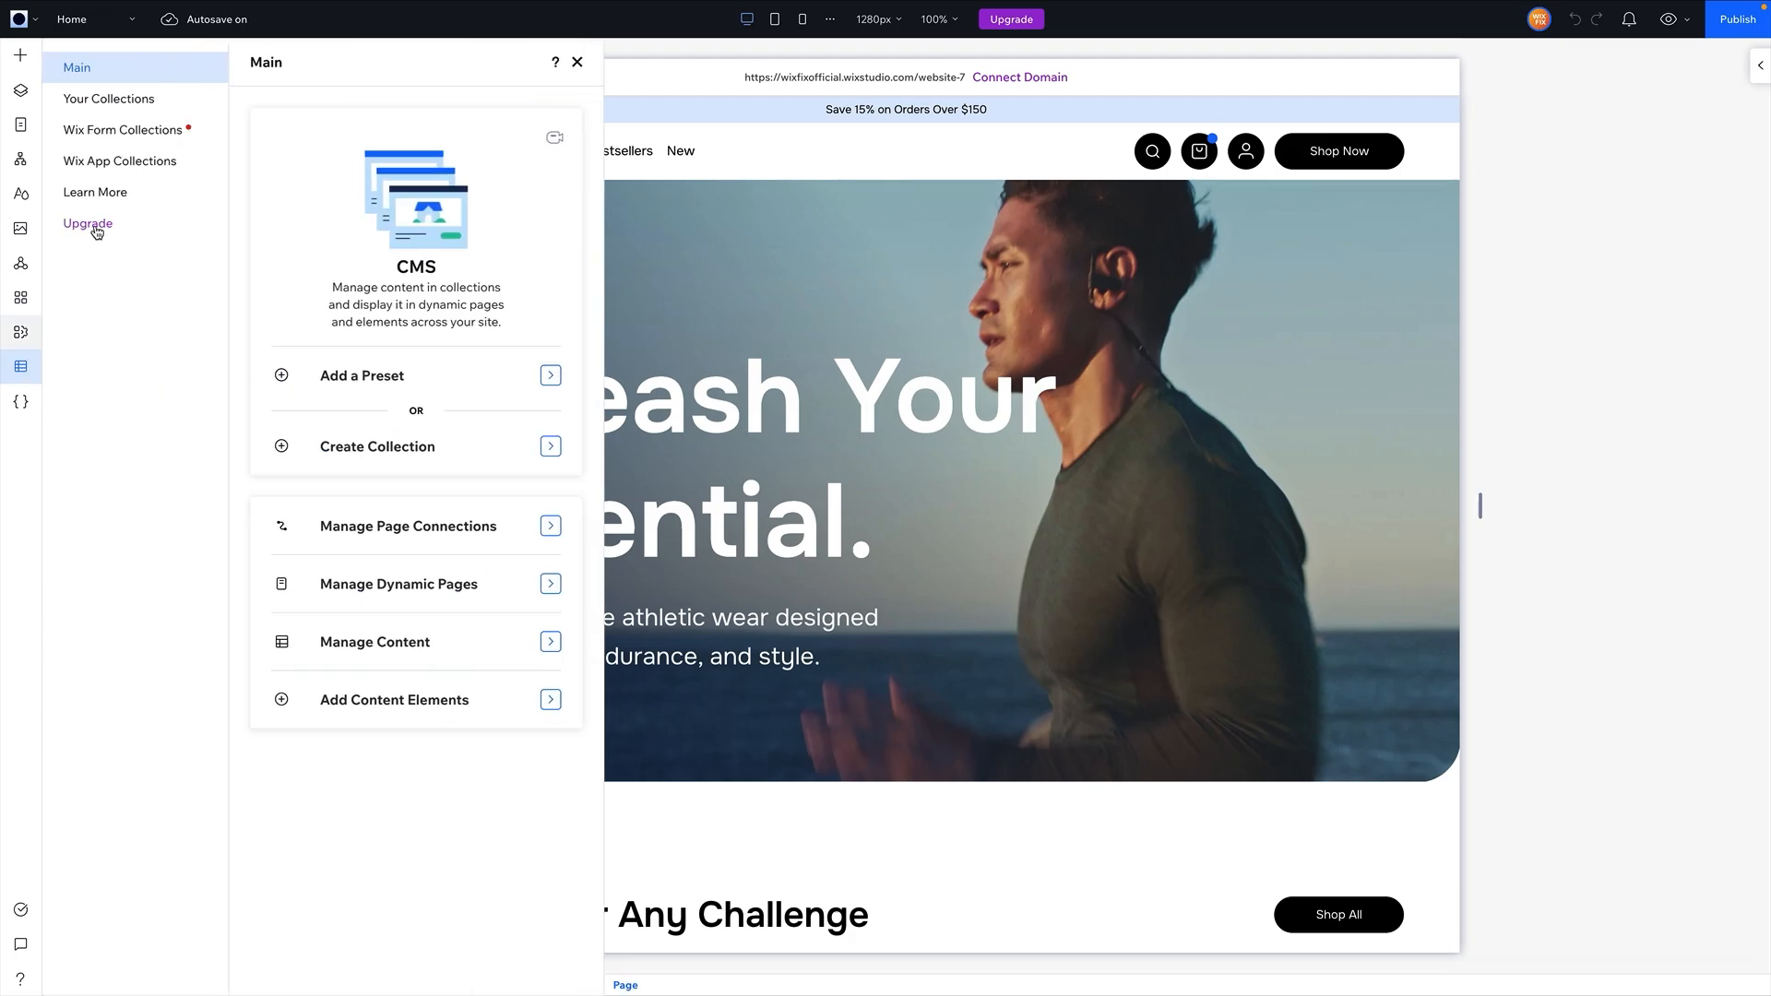
pyautogui.click(82, 103)
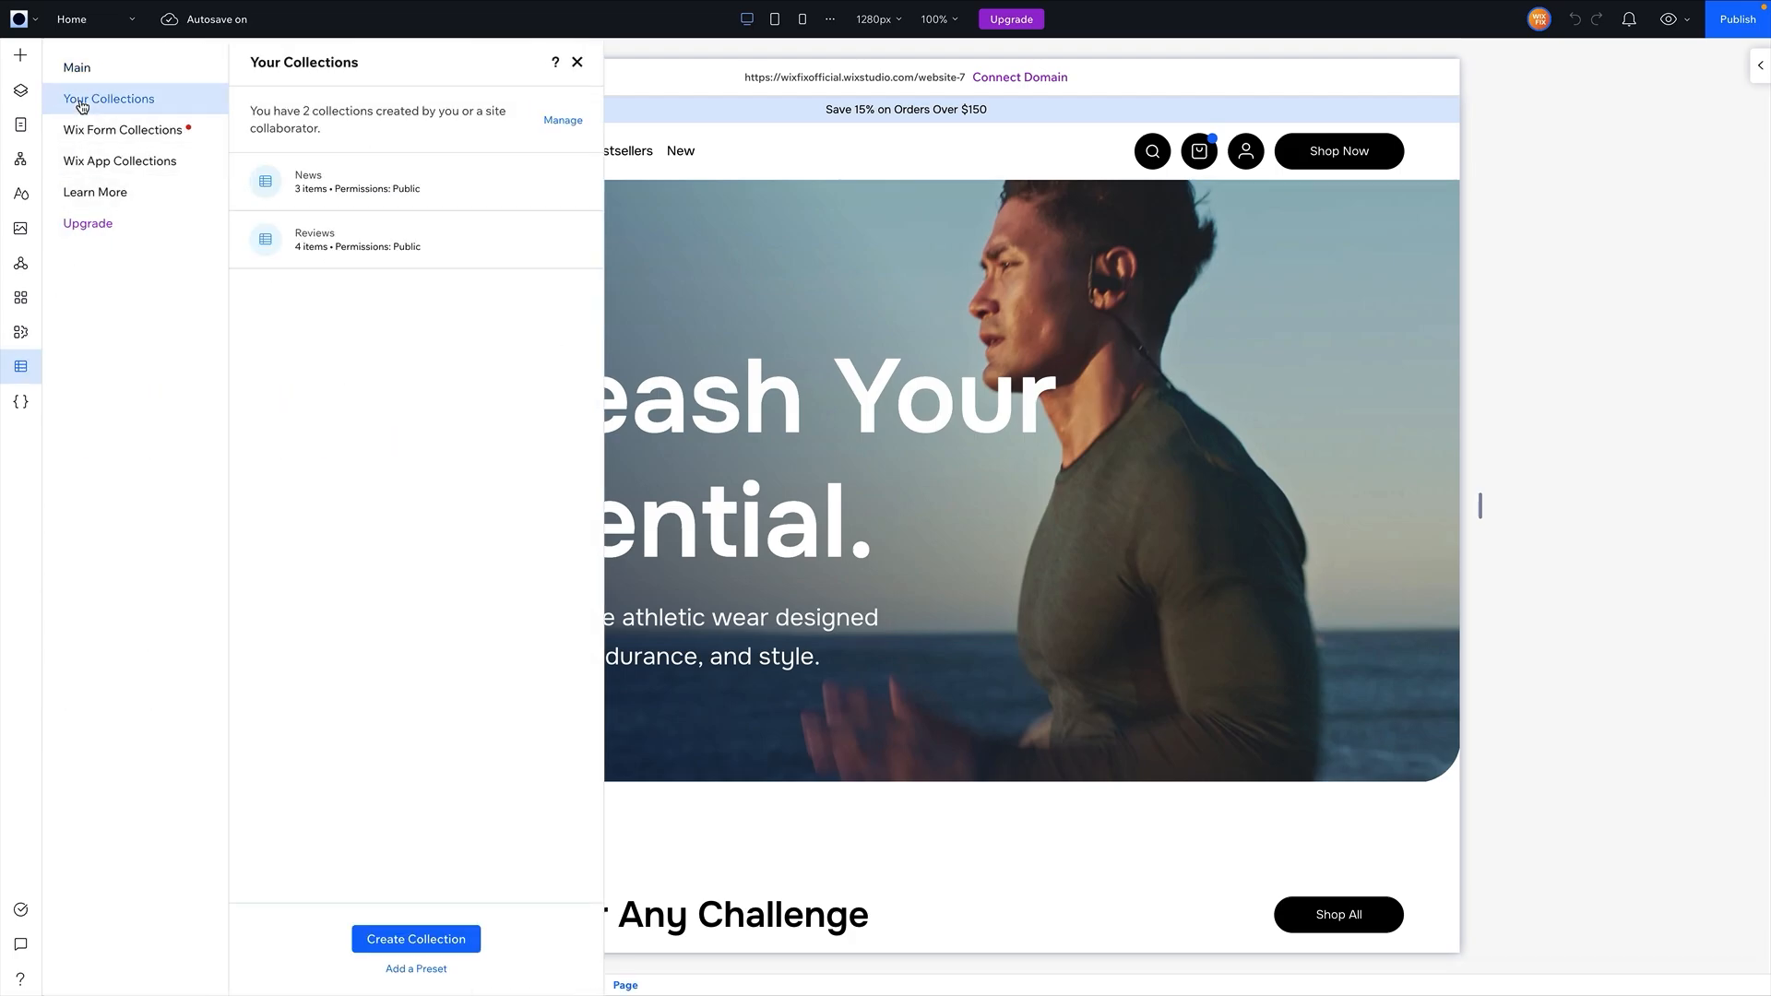
pyautogui.click(96, 162)
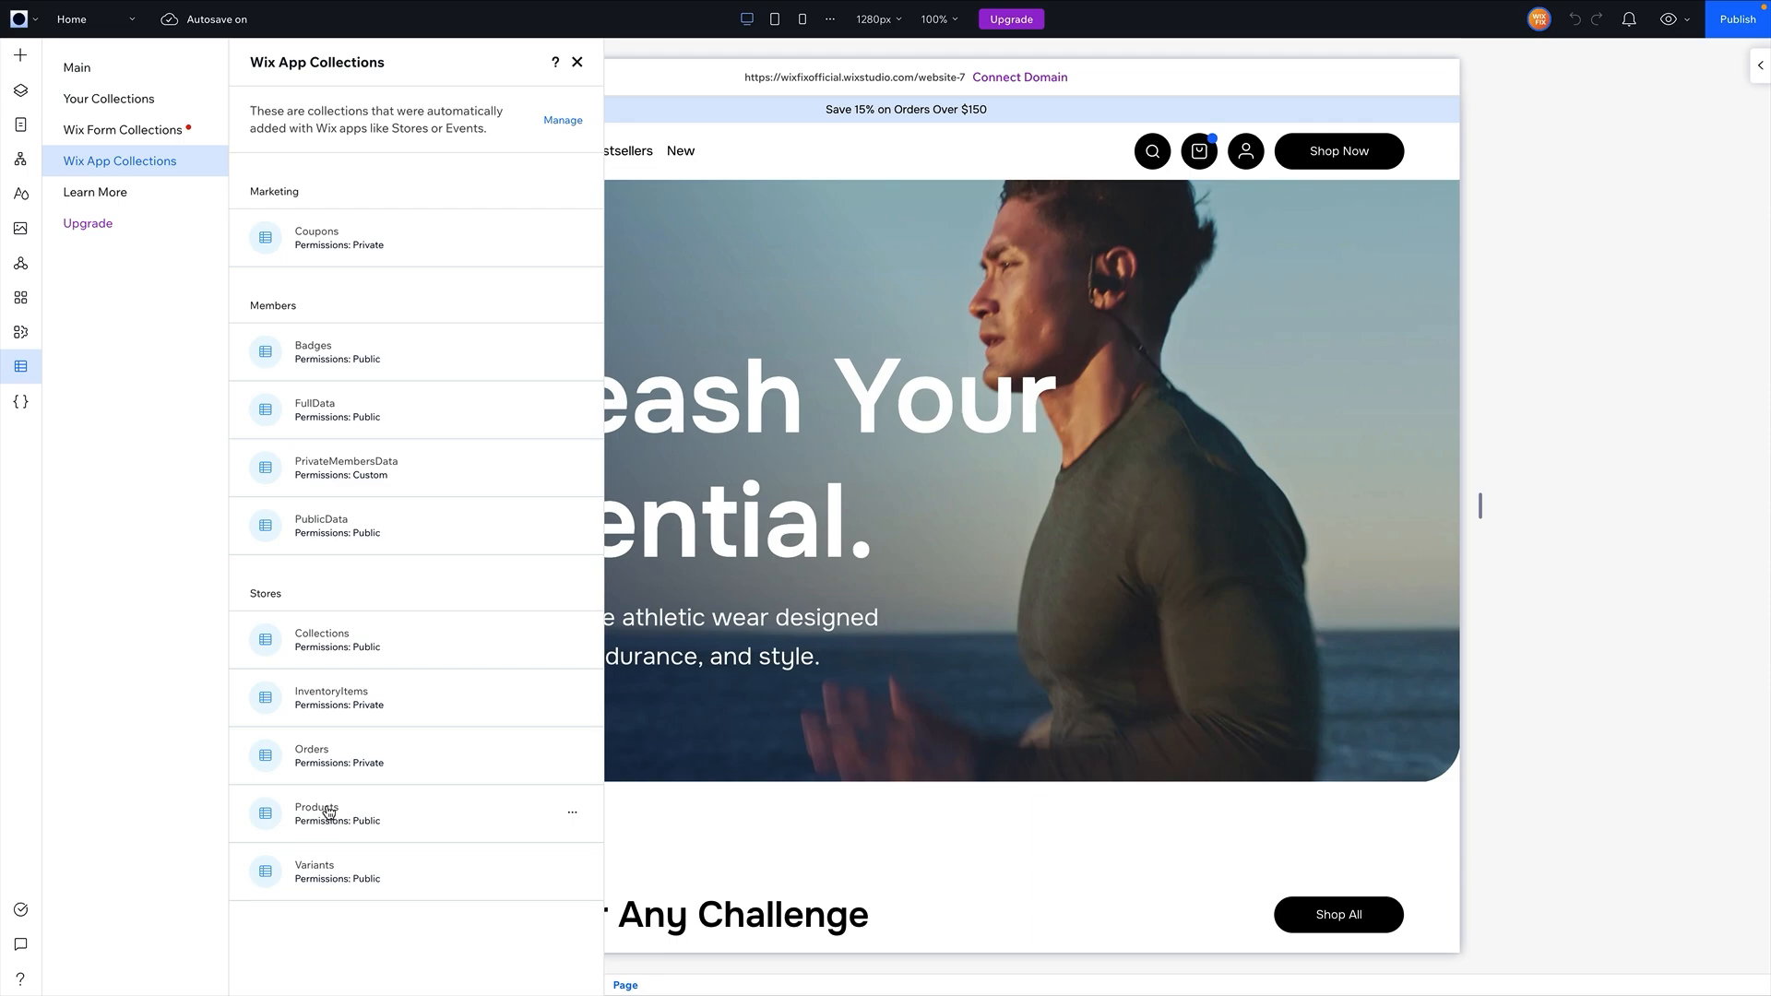
pyautogui.click(572, 817)
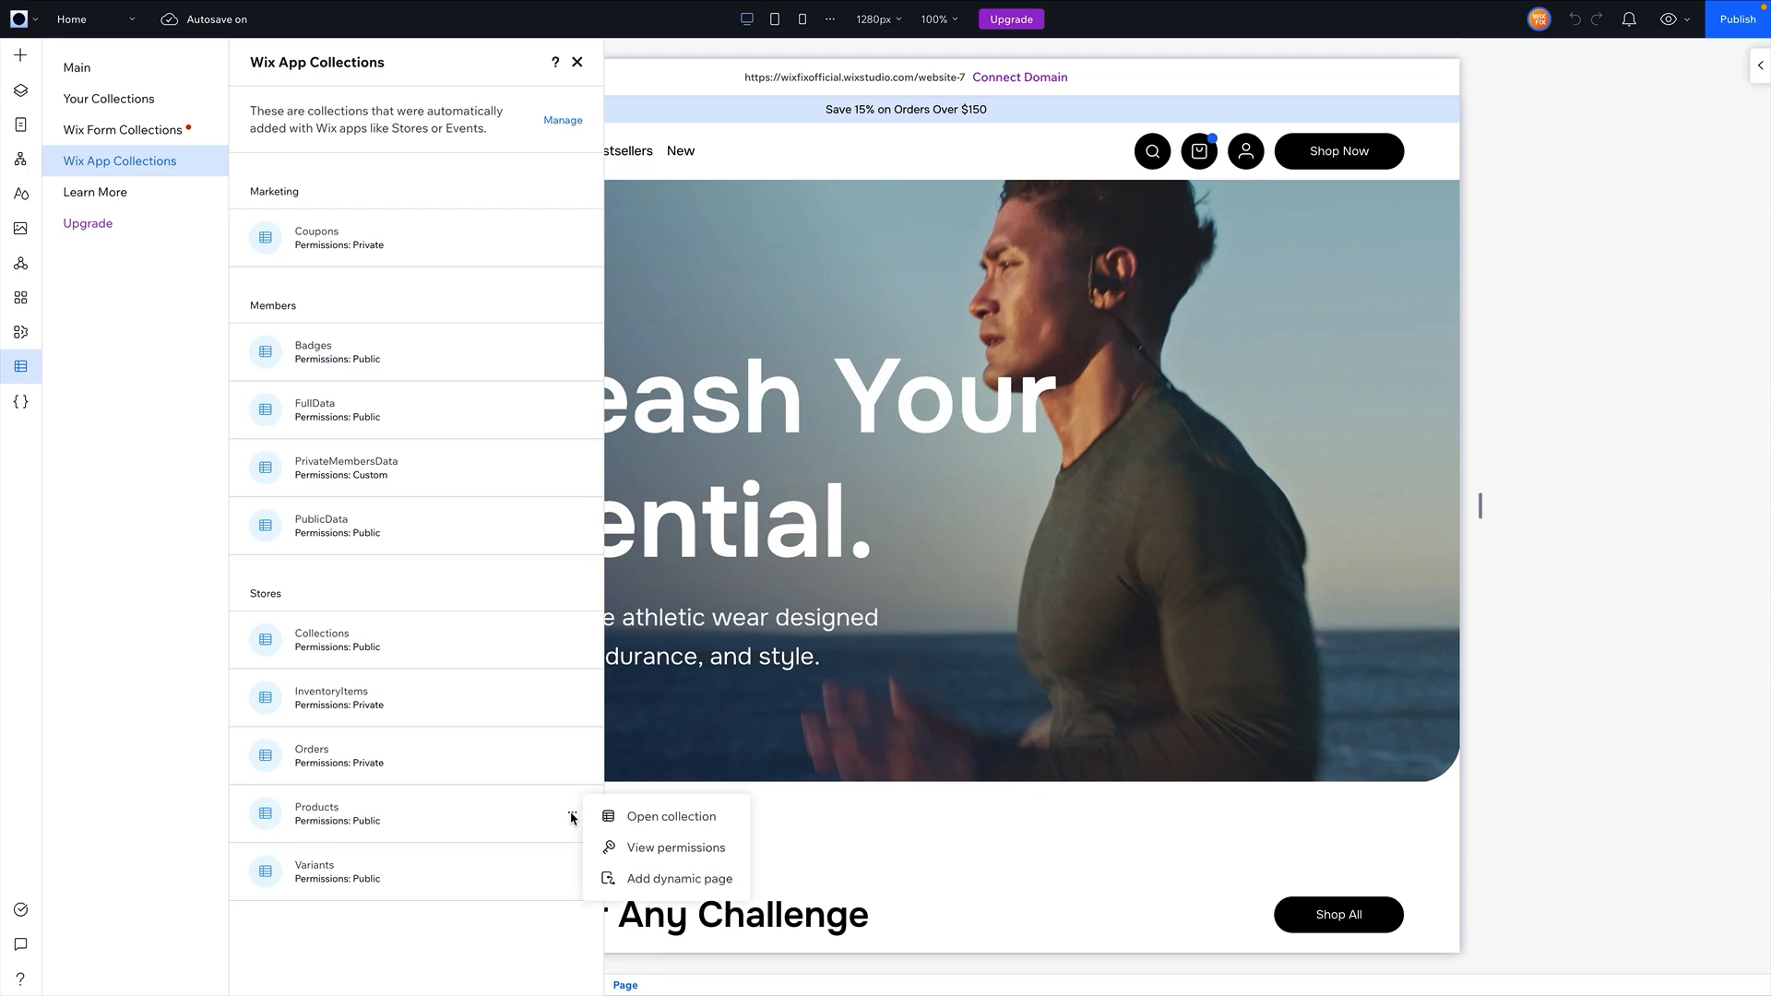
pyautogui.click(651, 881)
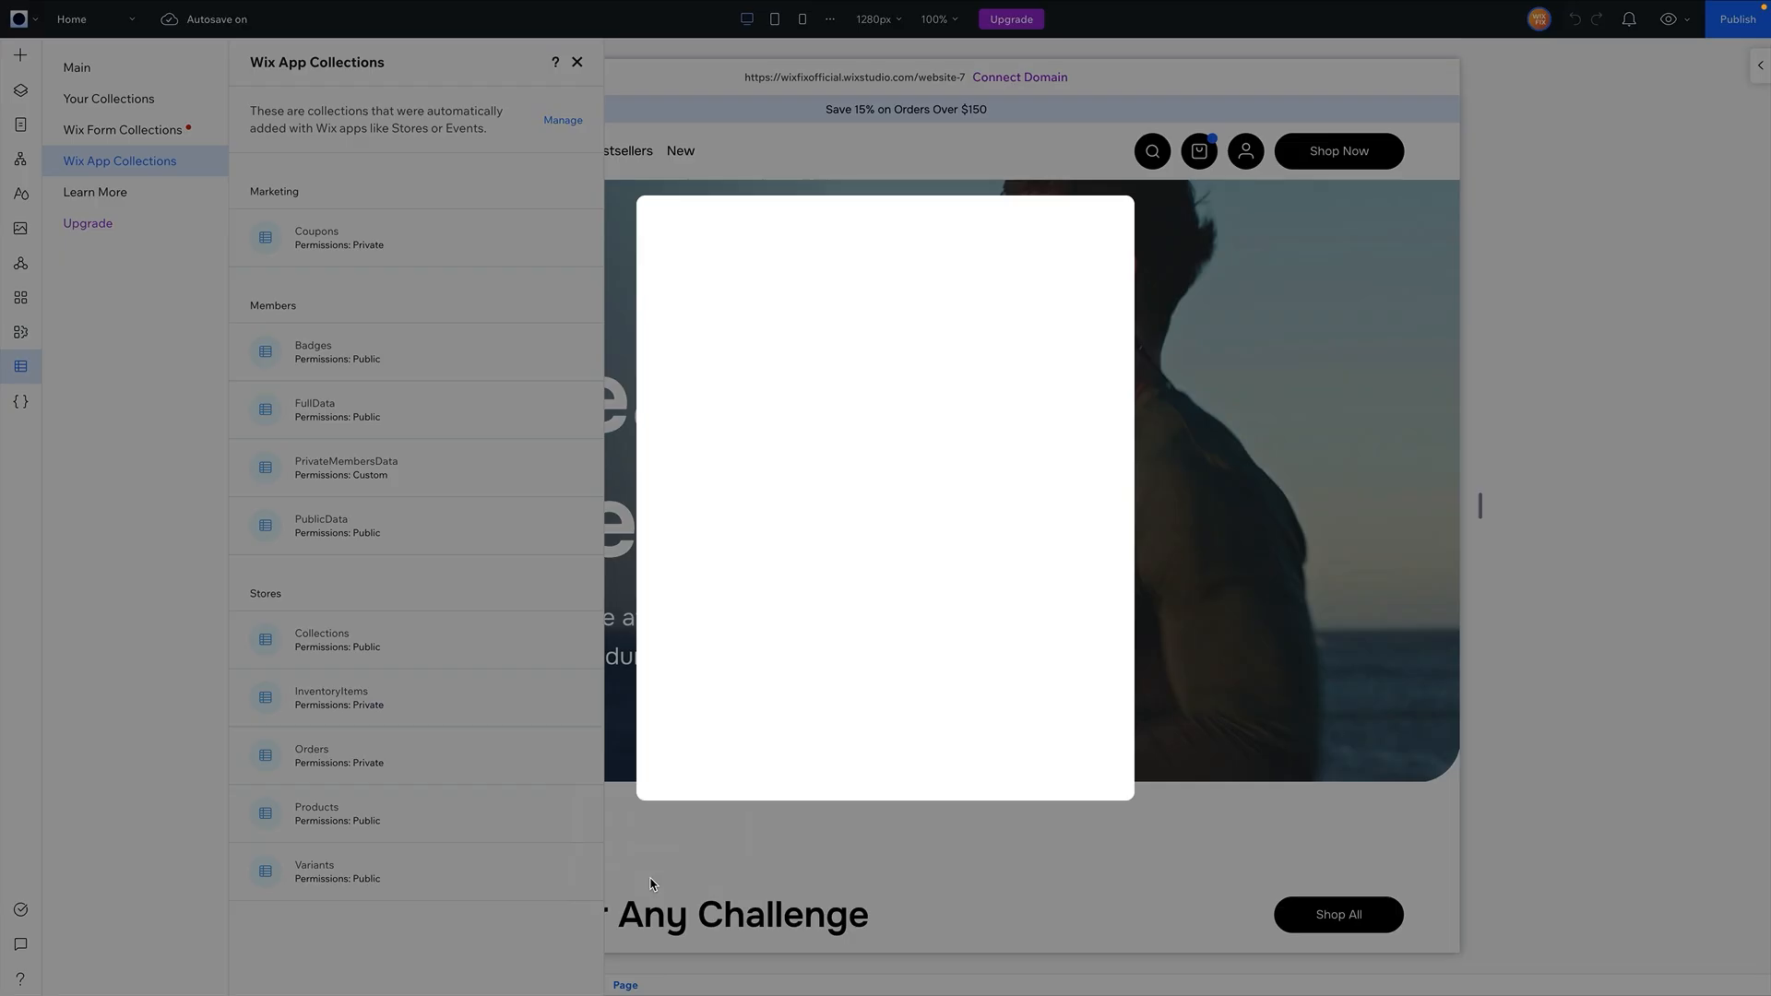
pyautogui.click(1034, 459)
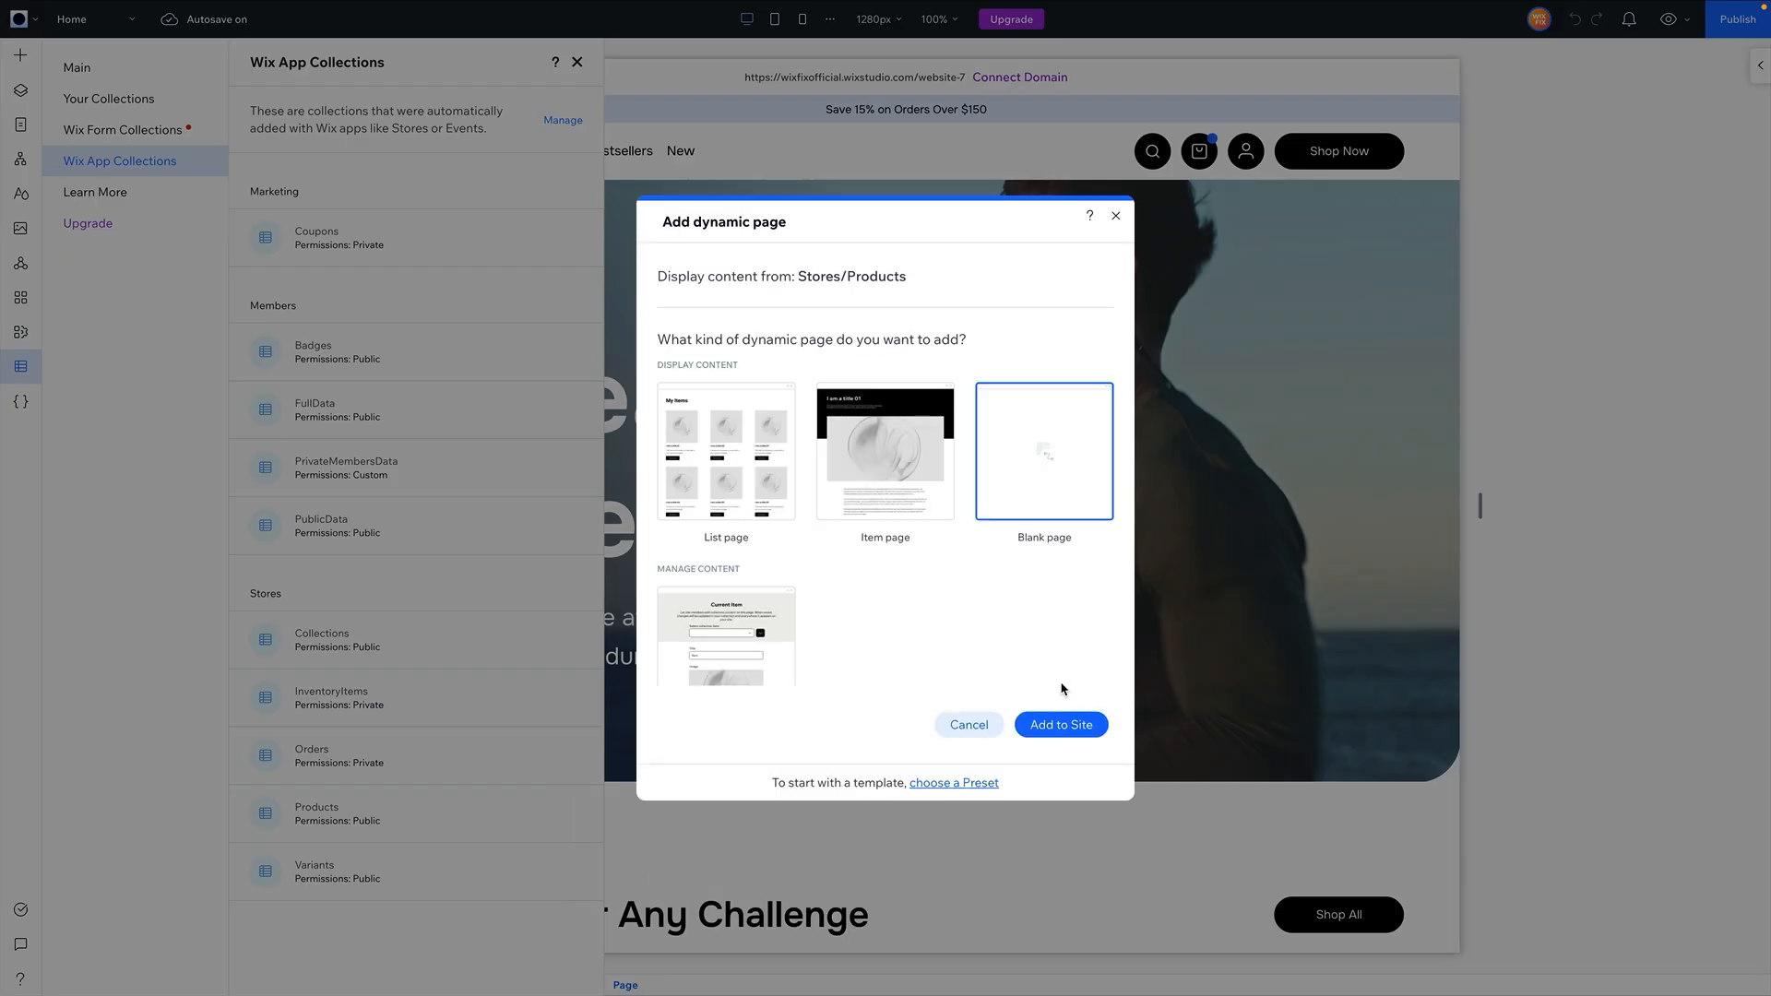
pyautogui.click(1063, 725)
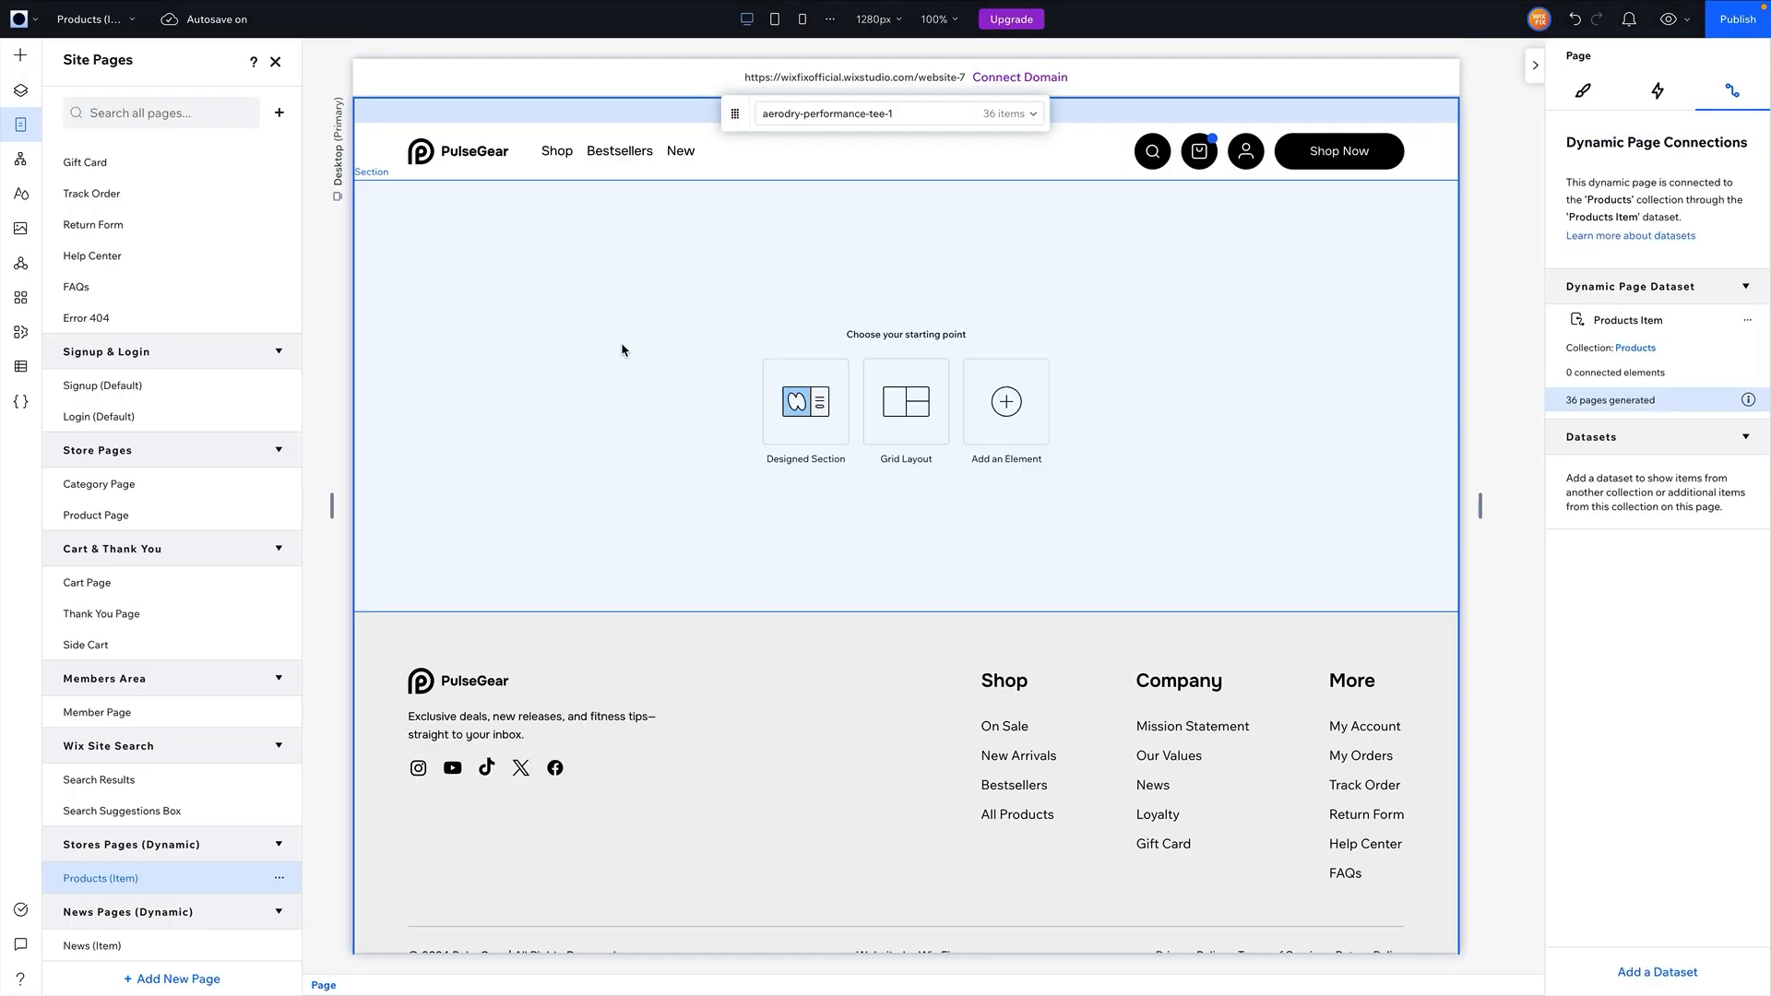
# Replace the blank section of the Products (Item) page with the saved asset "_Empty Section".
pyautogui.click(623, 350)
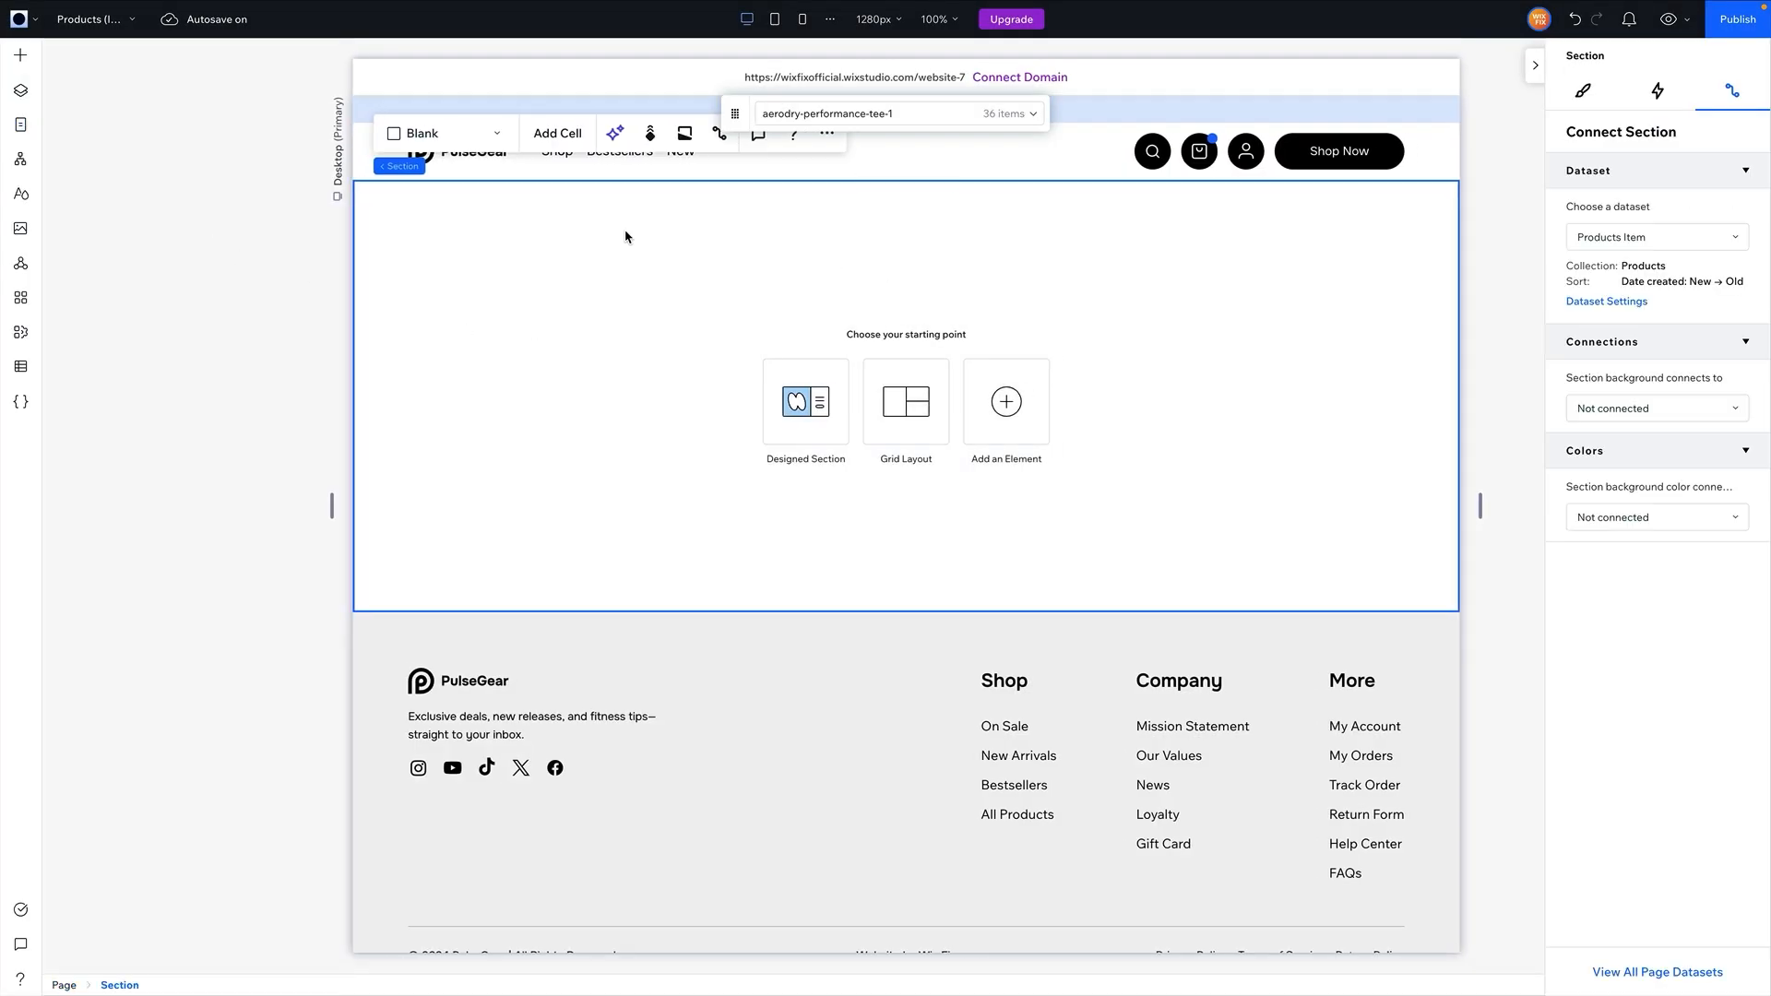
pyautogui.click(20, 54)
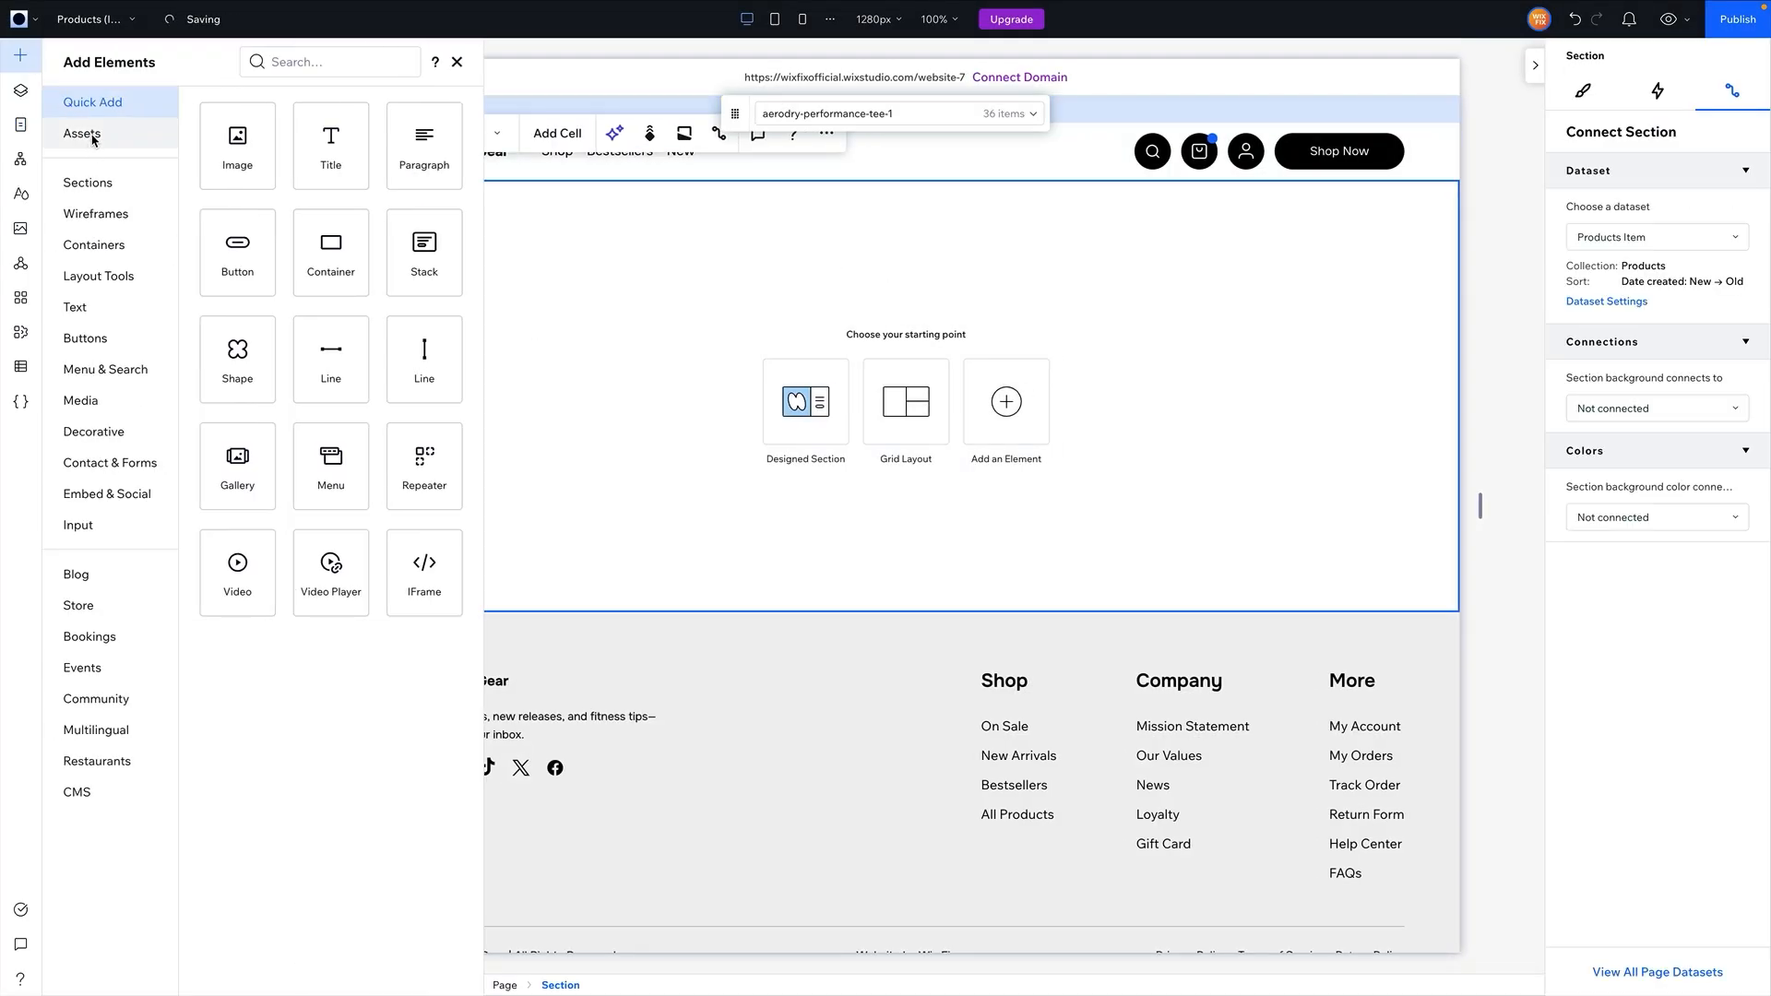
pyautogui.click(82, 134)
pyautogui.moveTo(387, 253); pyautogui.dragTo(914, 315)
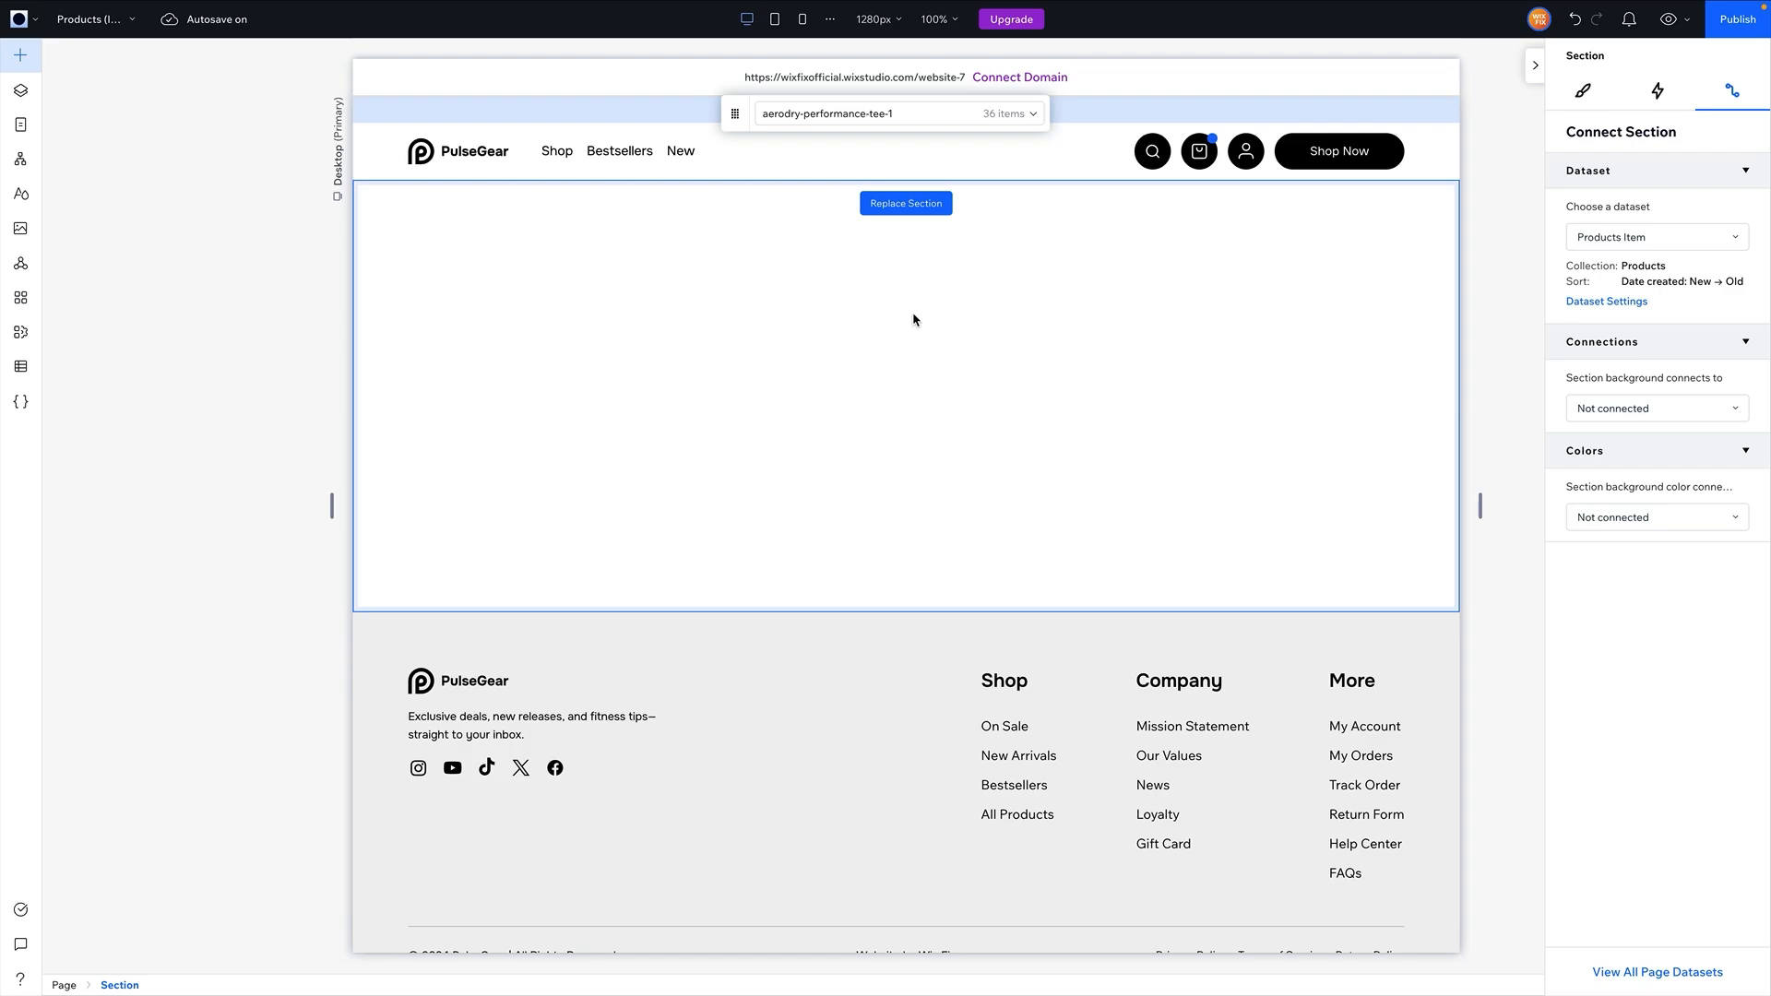
# Give the section's inner container a 2x1 layout with a 64 px* horizontal gap between the columns.
pyautogui.click(623, 306)
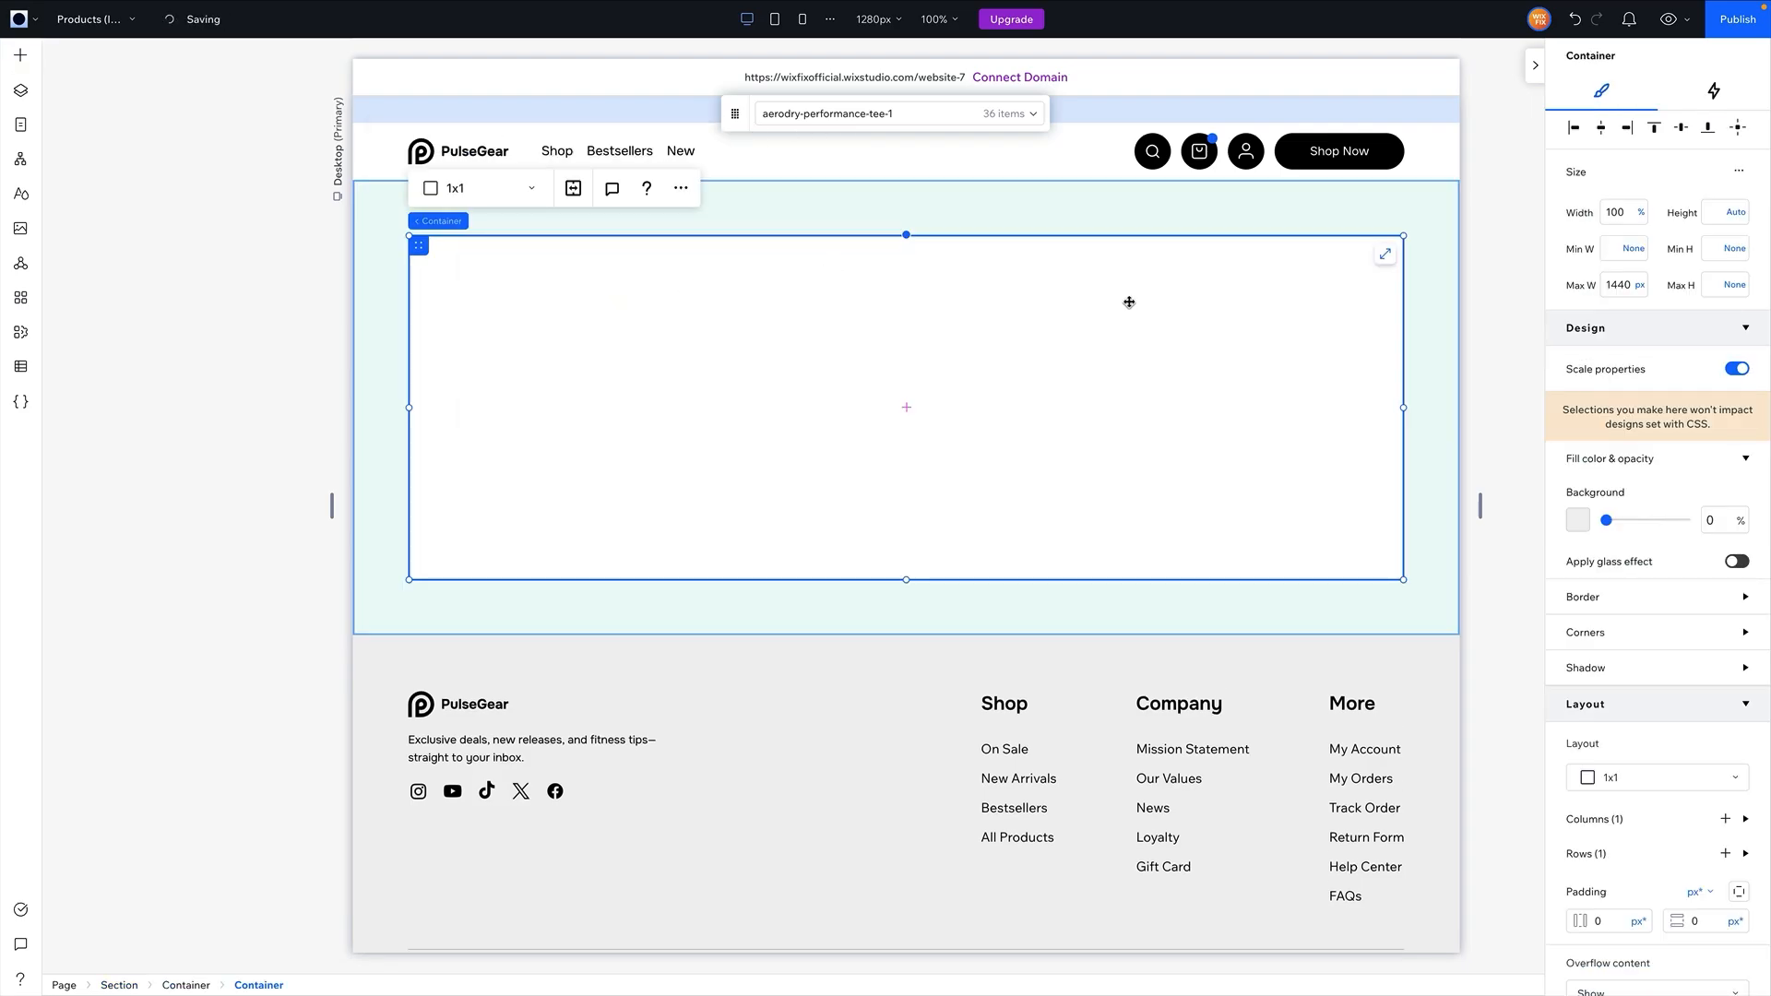
pyautogui.click(497, 197)
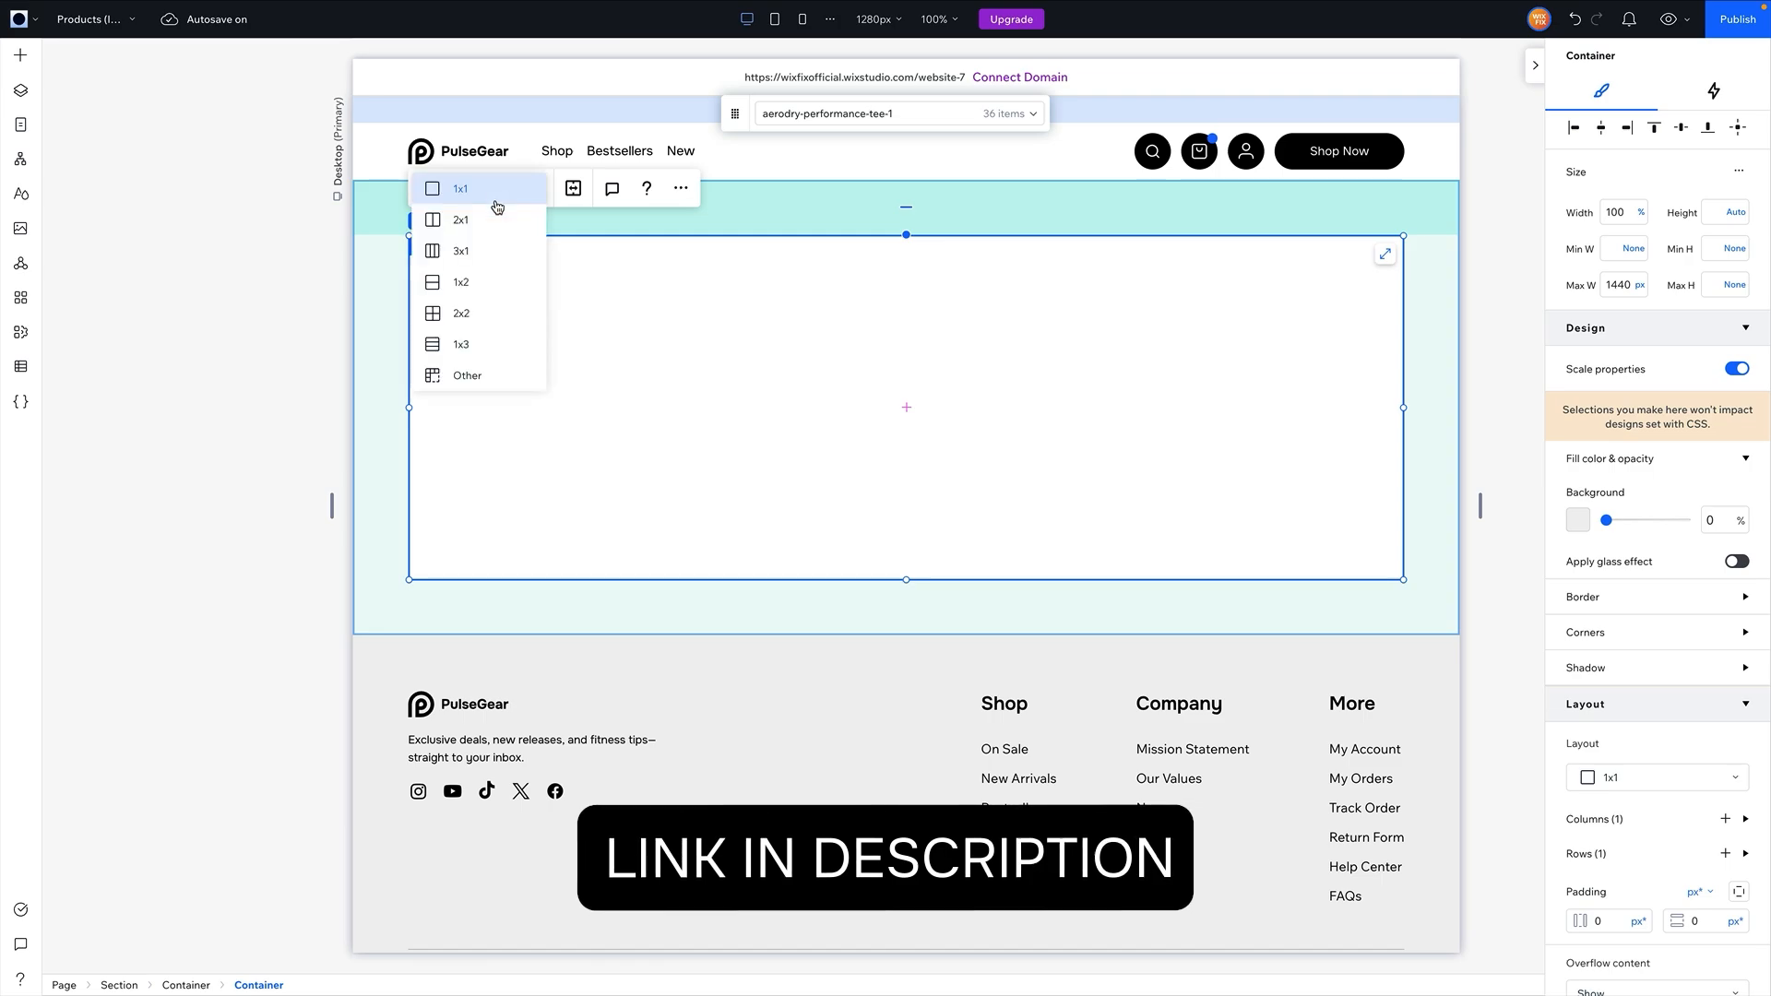
pyautogui.click(495, 221)
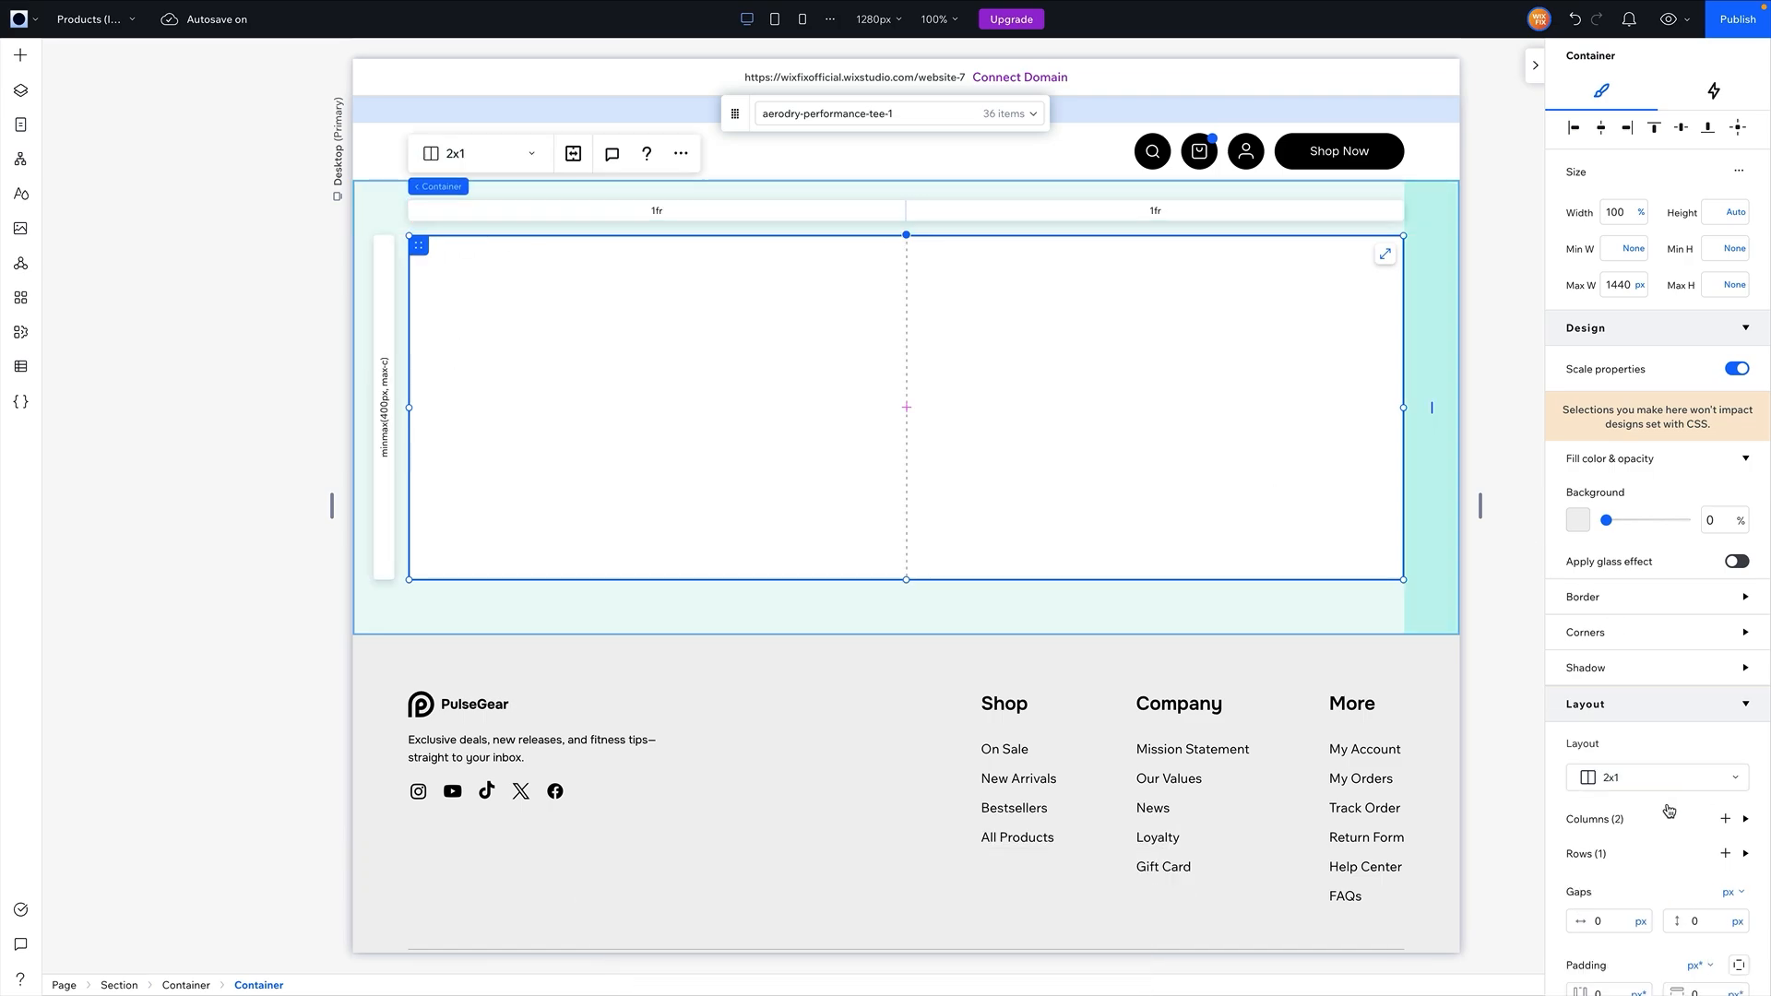
pyautogui.click(1603, 921)
pyautogui.write('64px*')
pyautogui.press('Return')
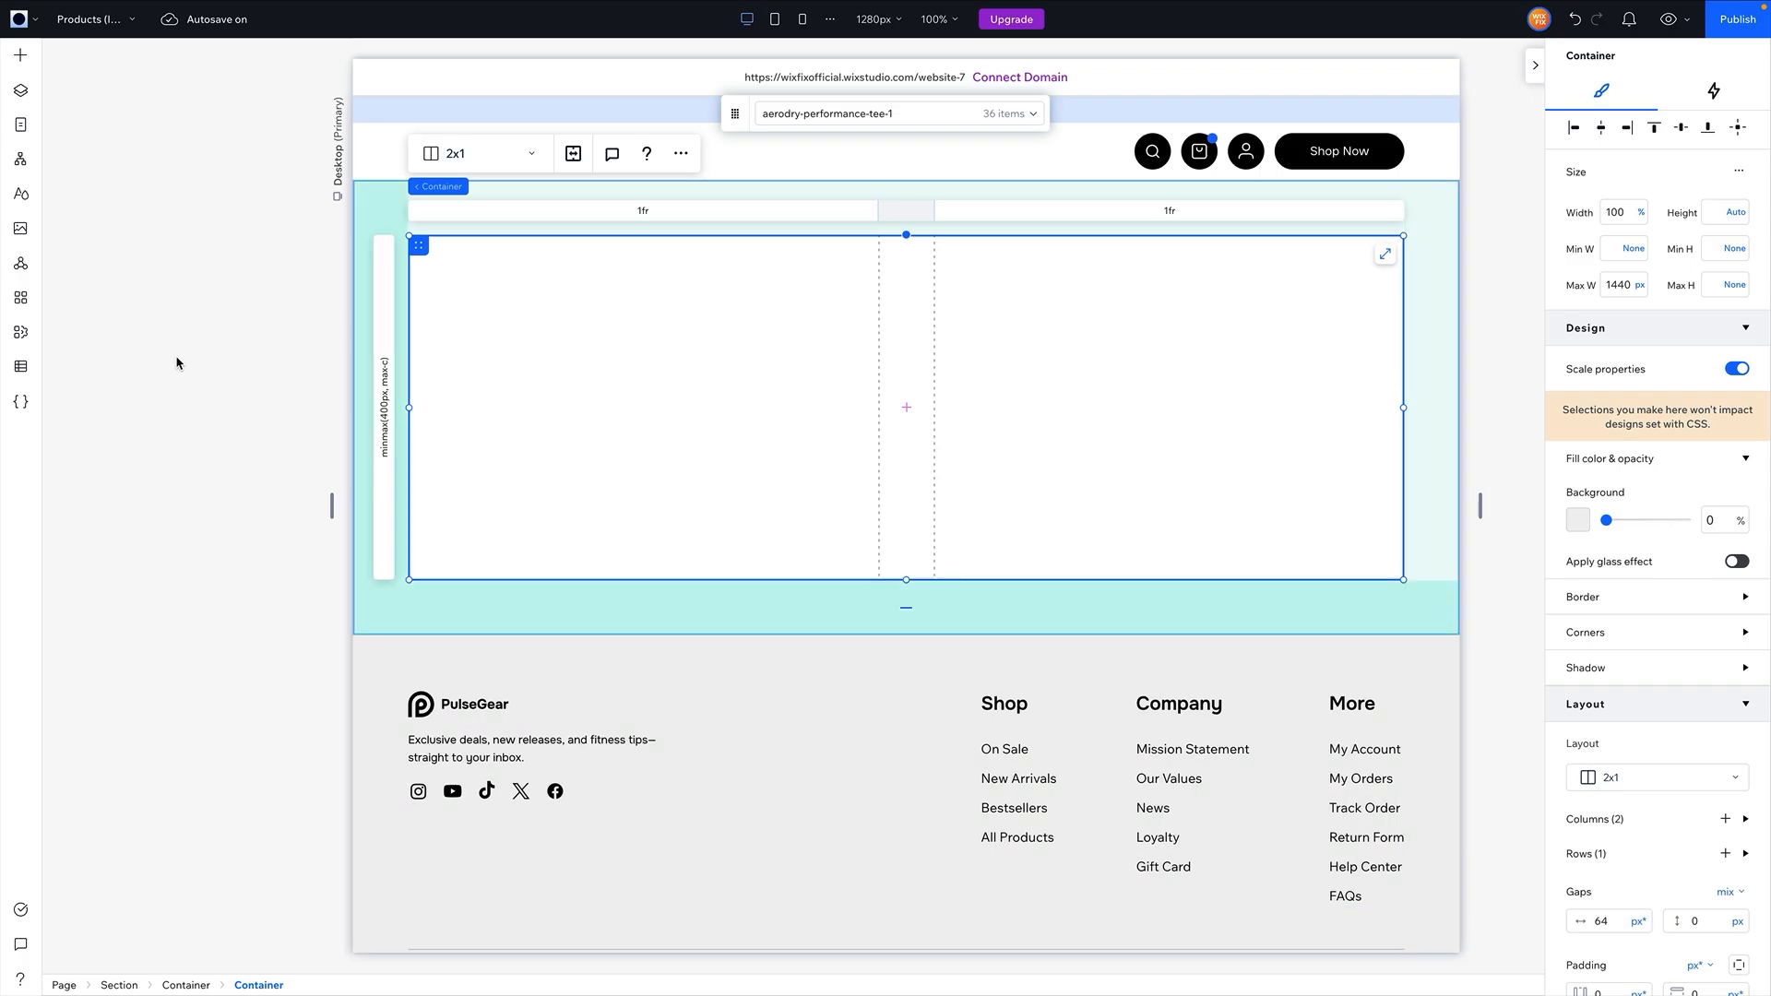
# Add a gallery to the first column of the 2x1 container and stretch it to fill the cell.
pyautogui.click(20, 56)
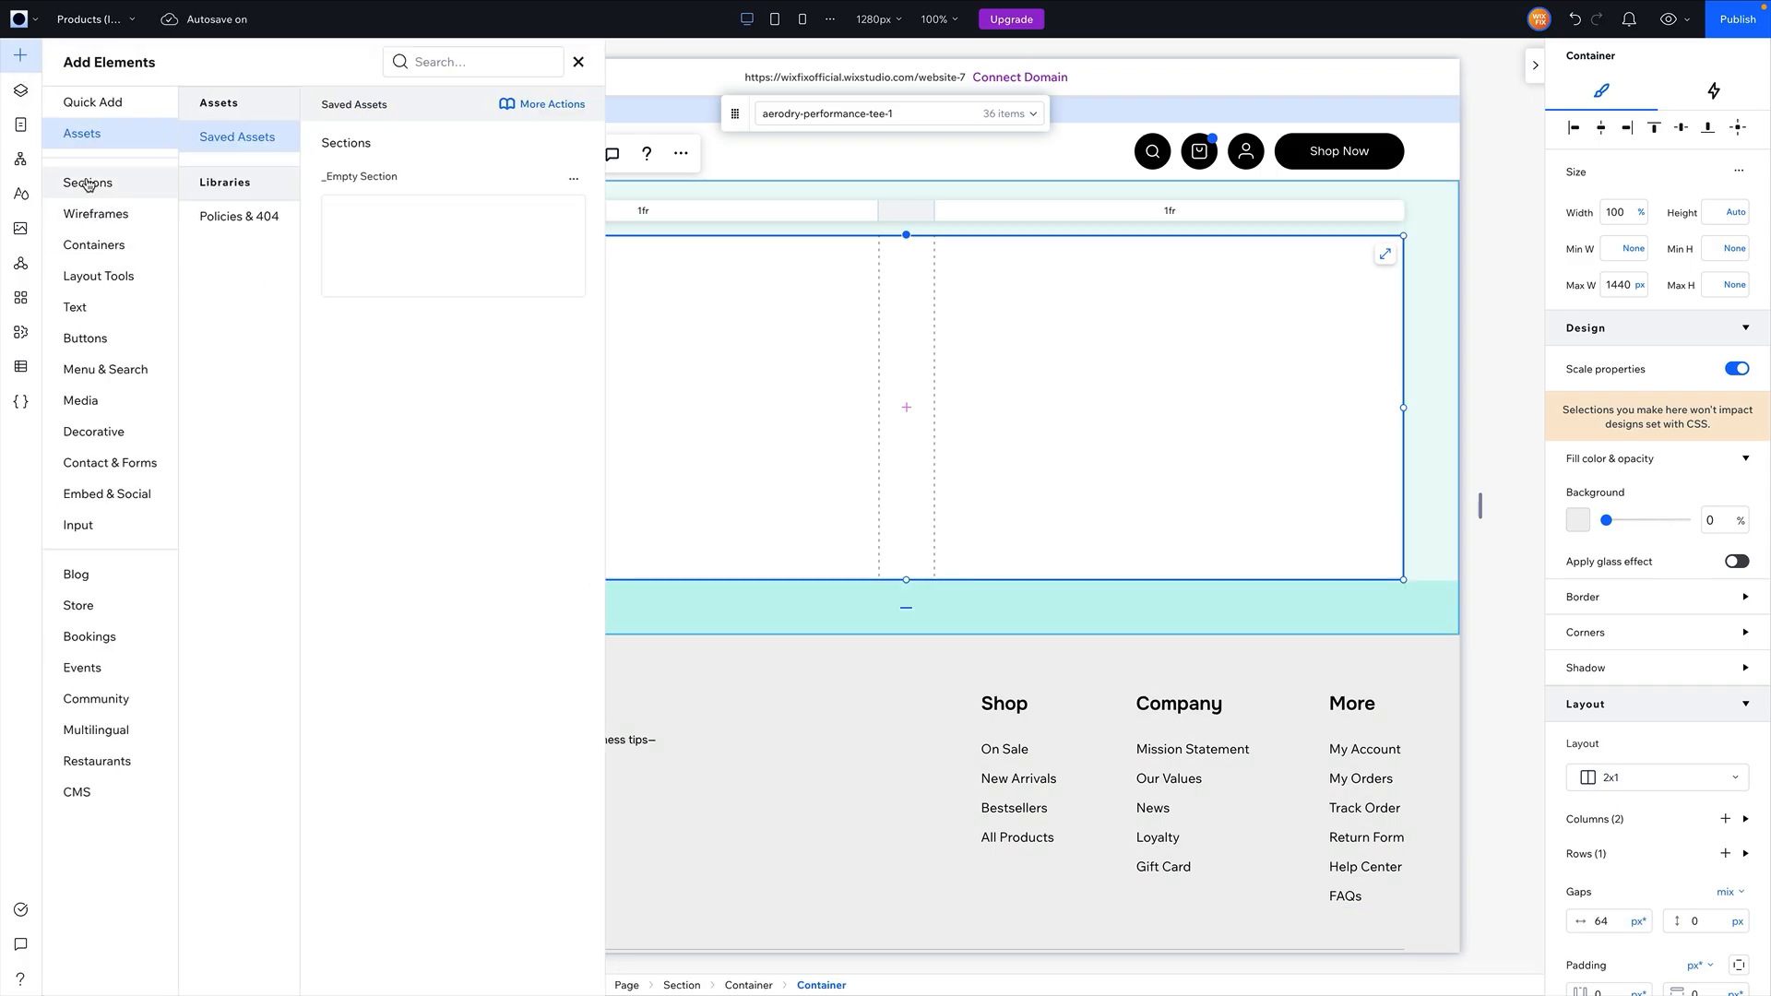
pyautogui.click(102, 113)
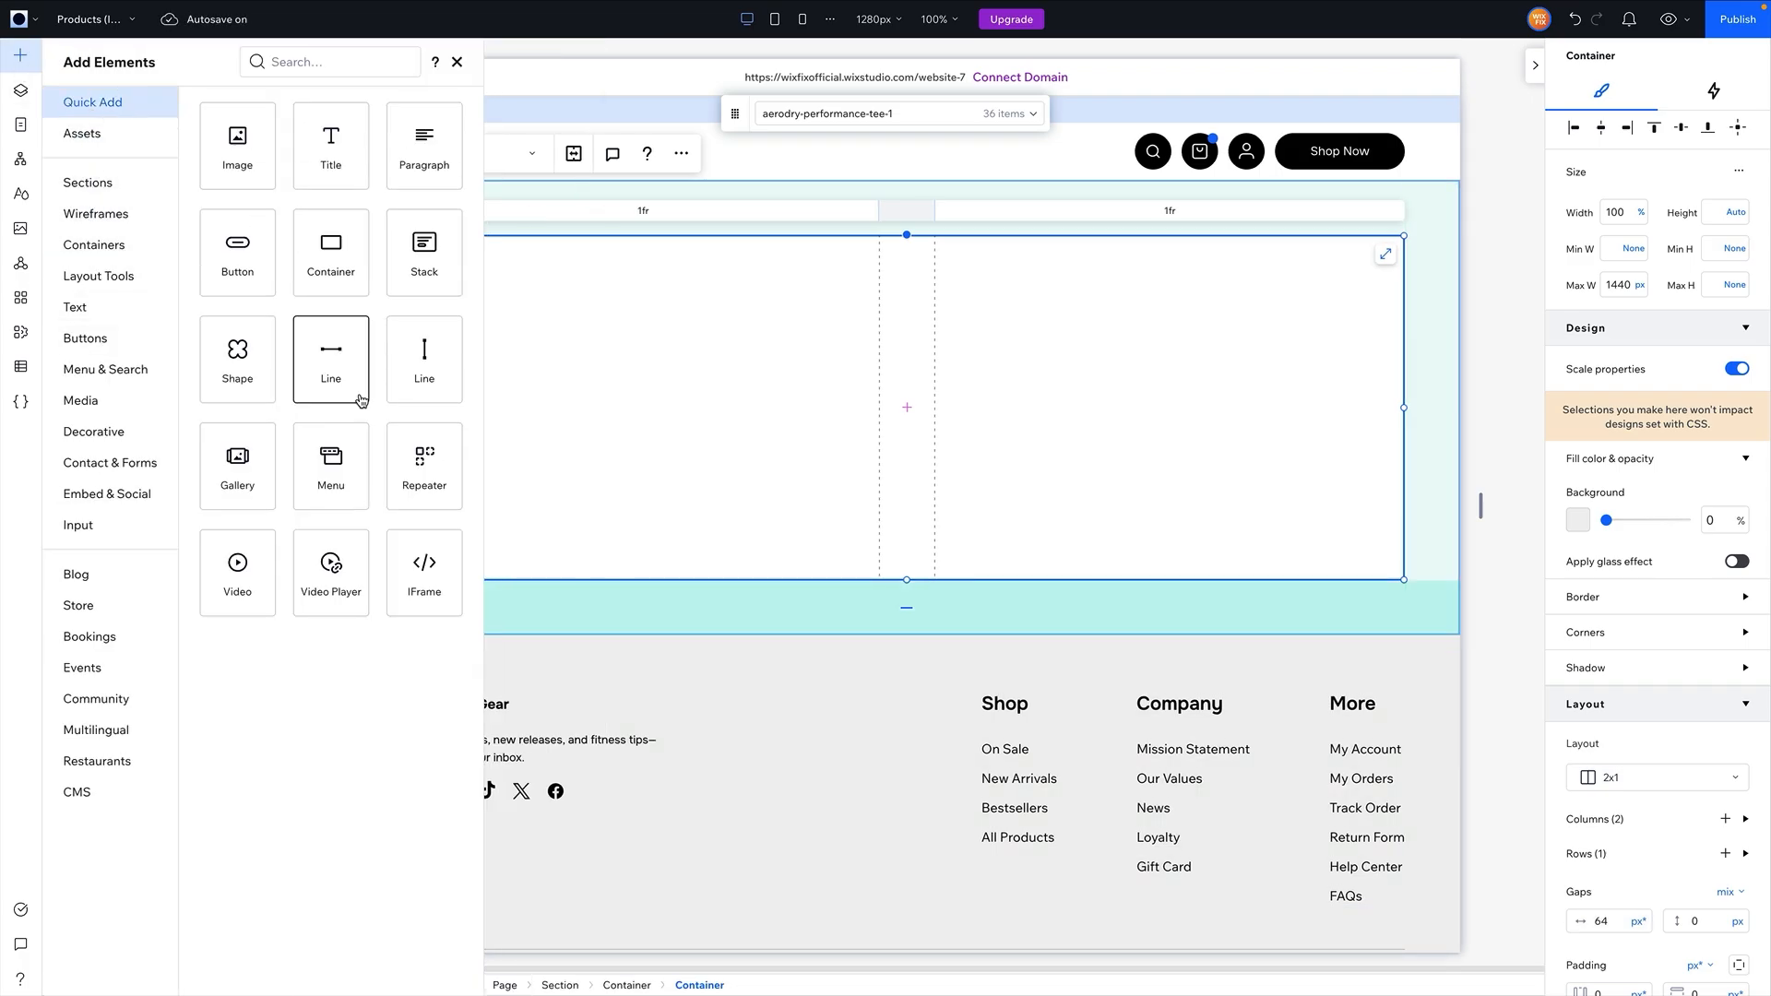
pyautogui.moveTo(265, 479); pyautogui.dragTo(664, 427)
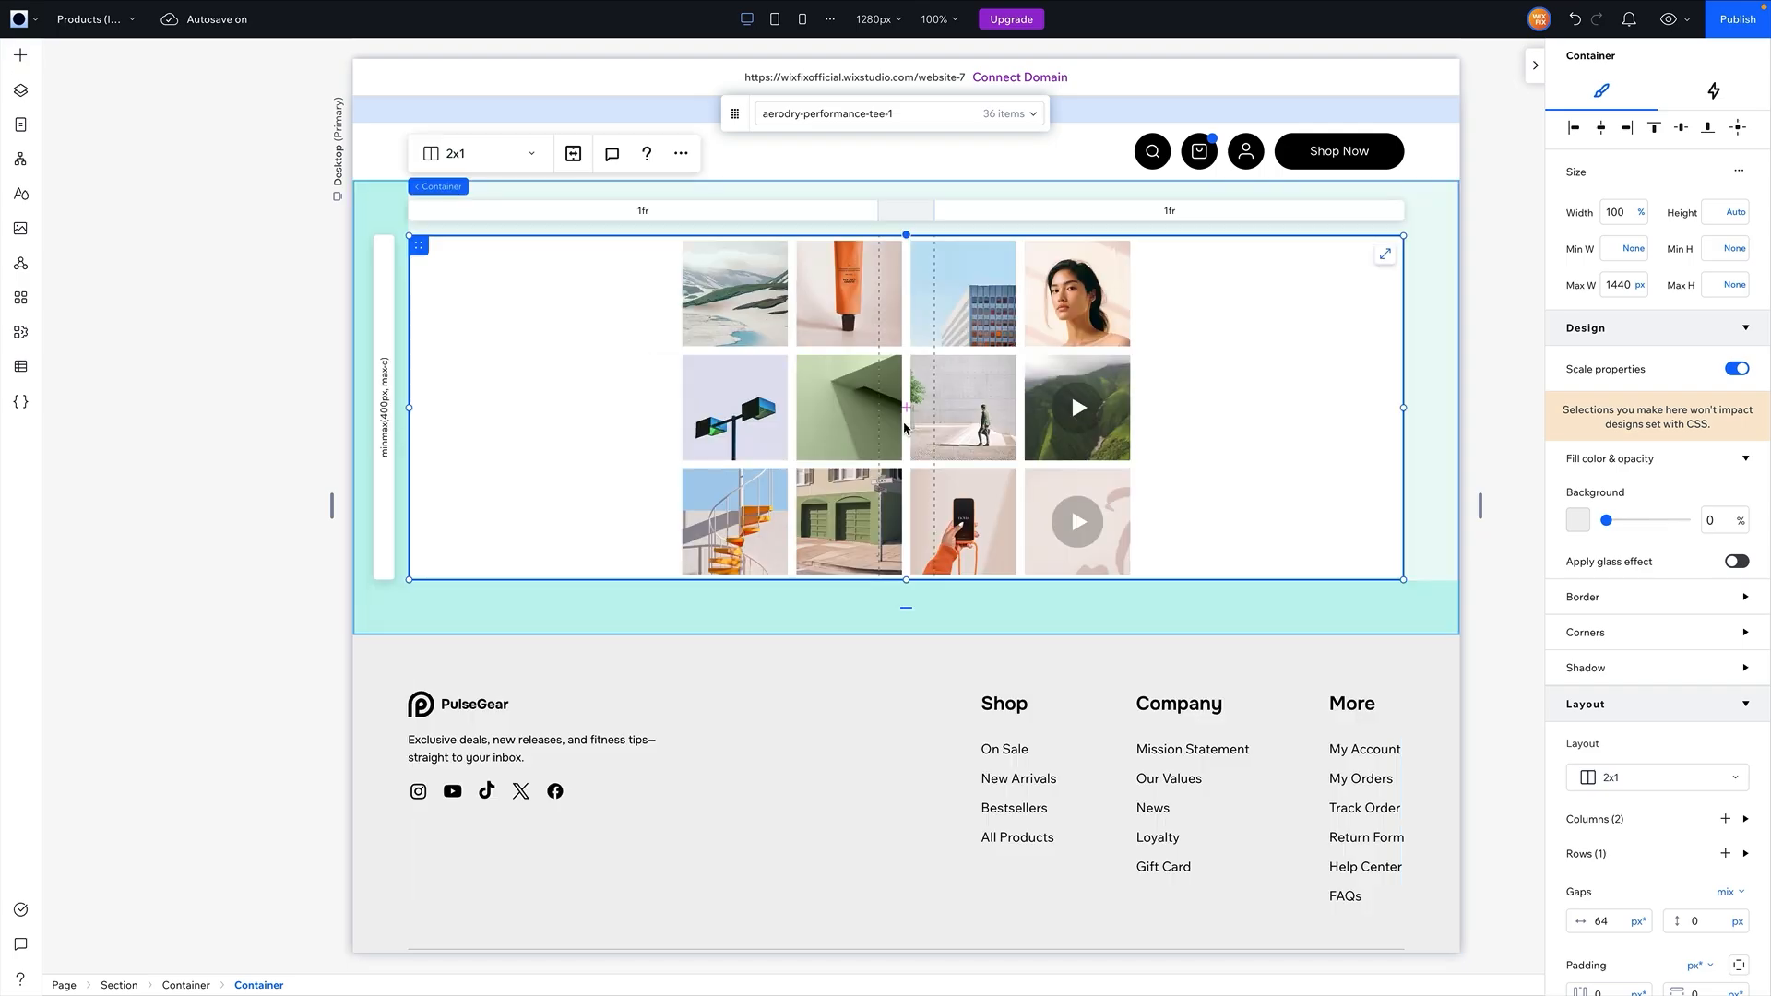
pyautogui.moveTo(963, 377); pyautogui.dragTo(837, 390)
pyautogui.click(879, 262)
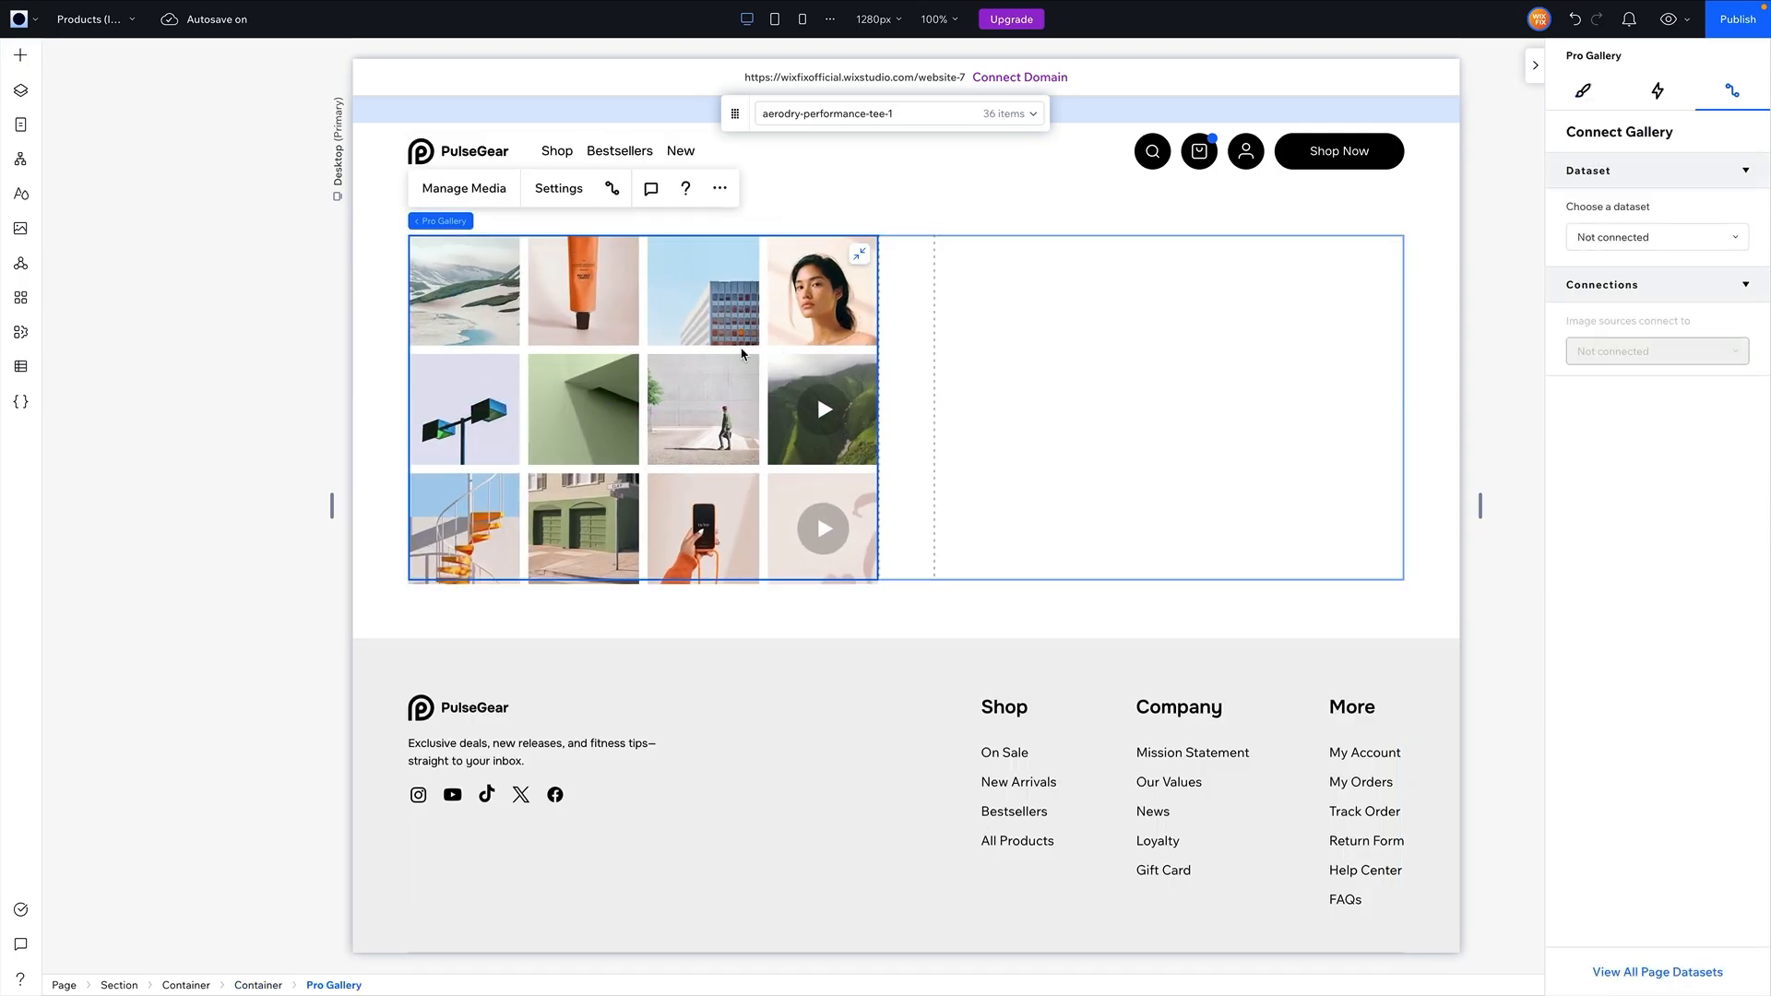
# Set the gallery's layout to Thumbnails.
pyautogui.click(558, 189)
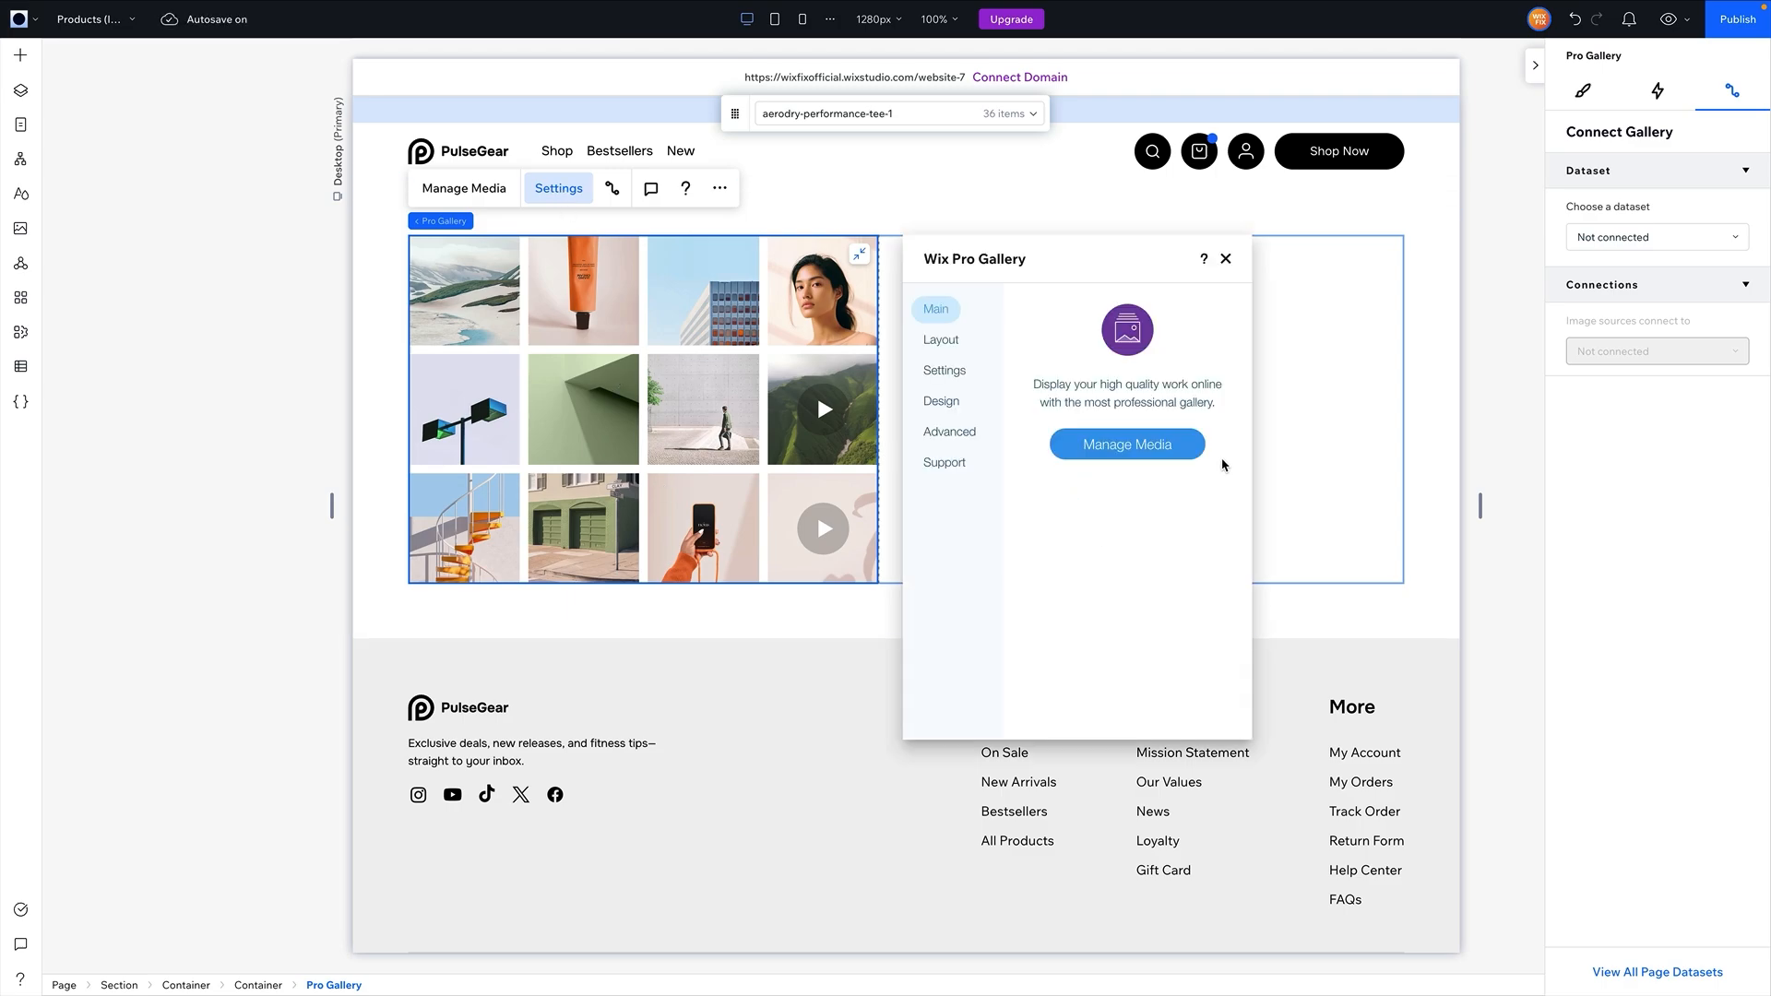
pyautogui.click(940, 350)
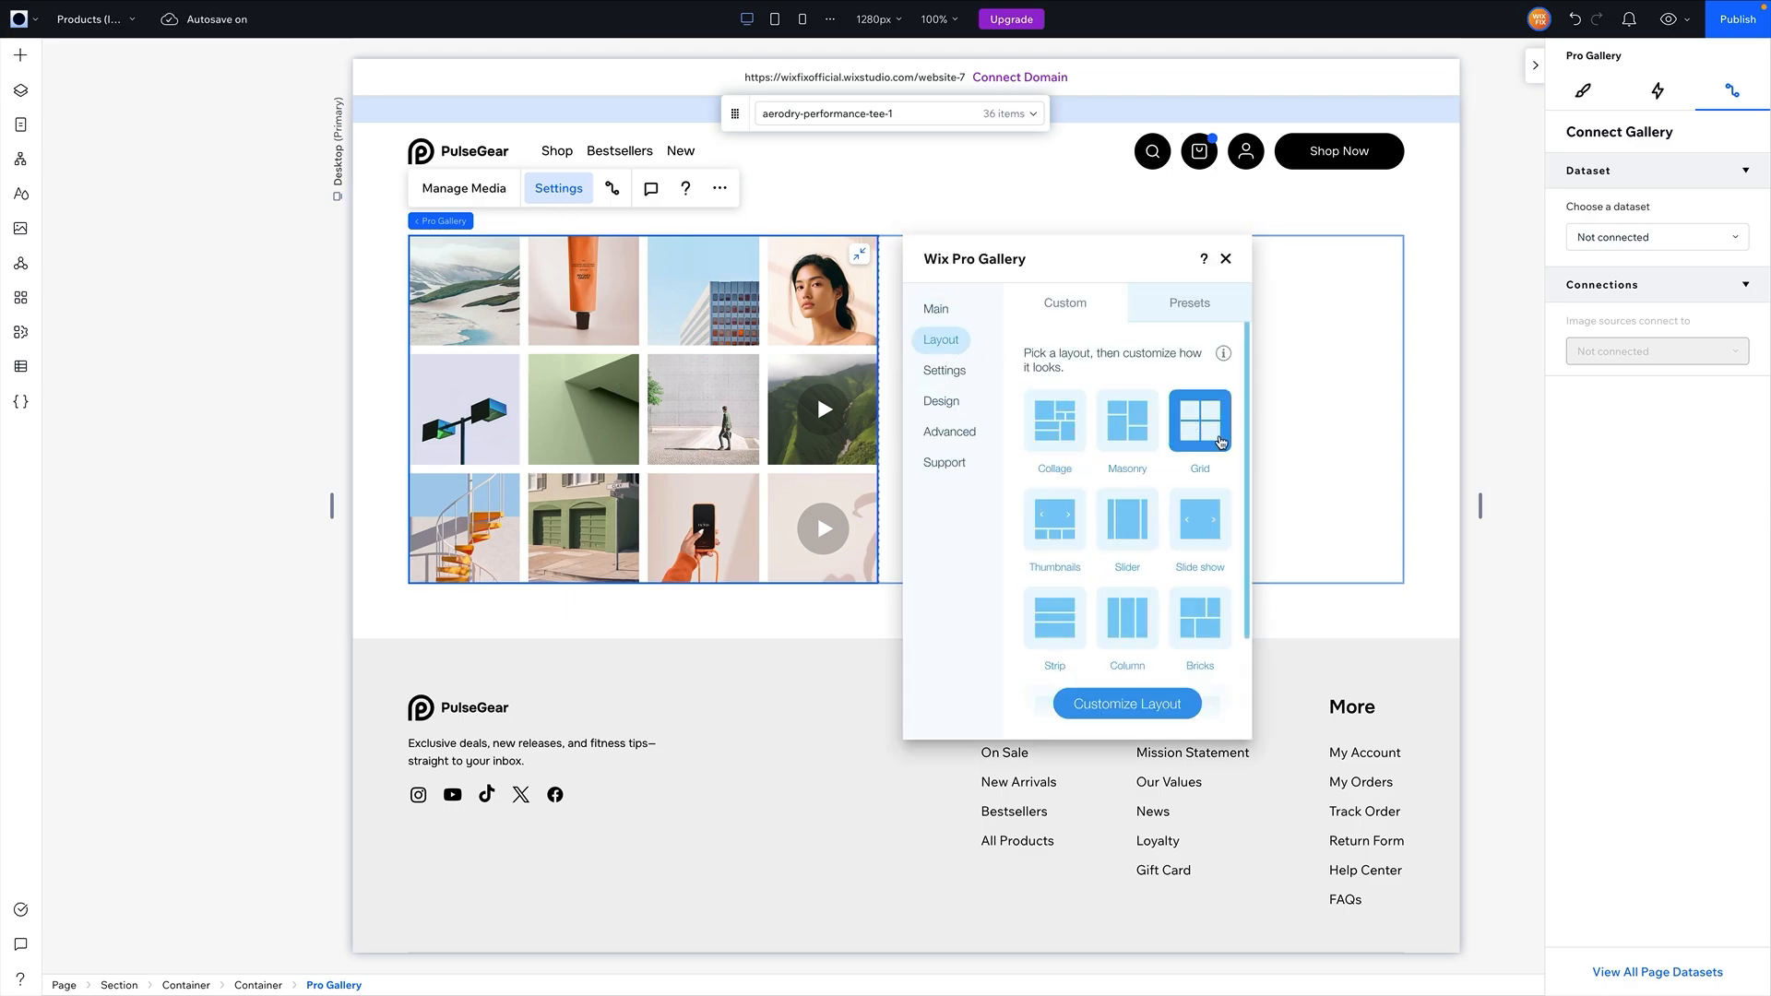
pyautogui.click(1034, 545)
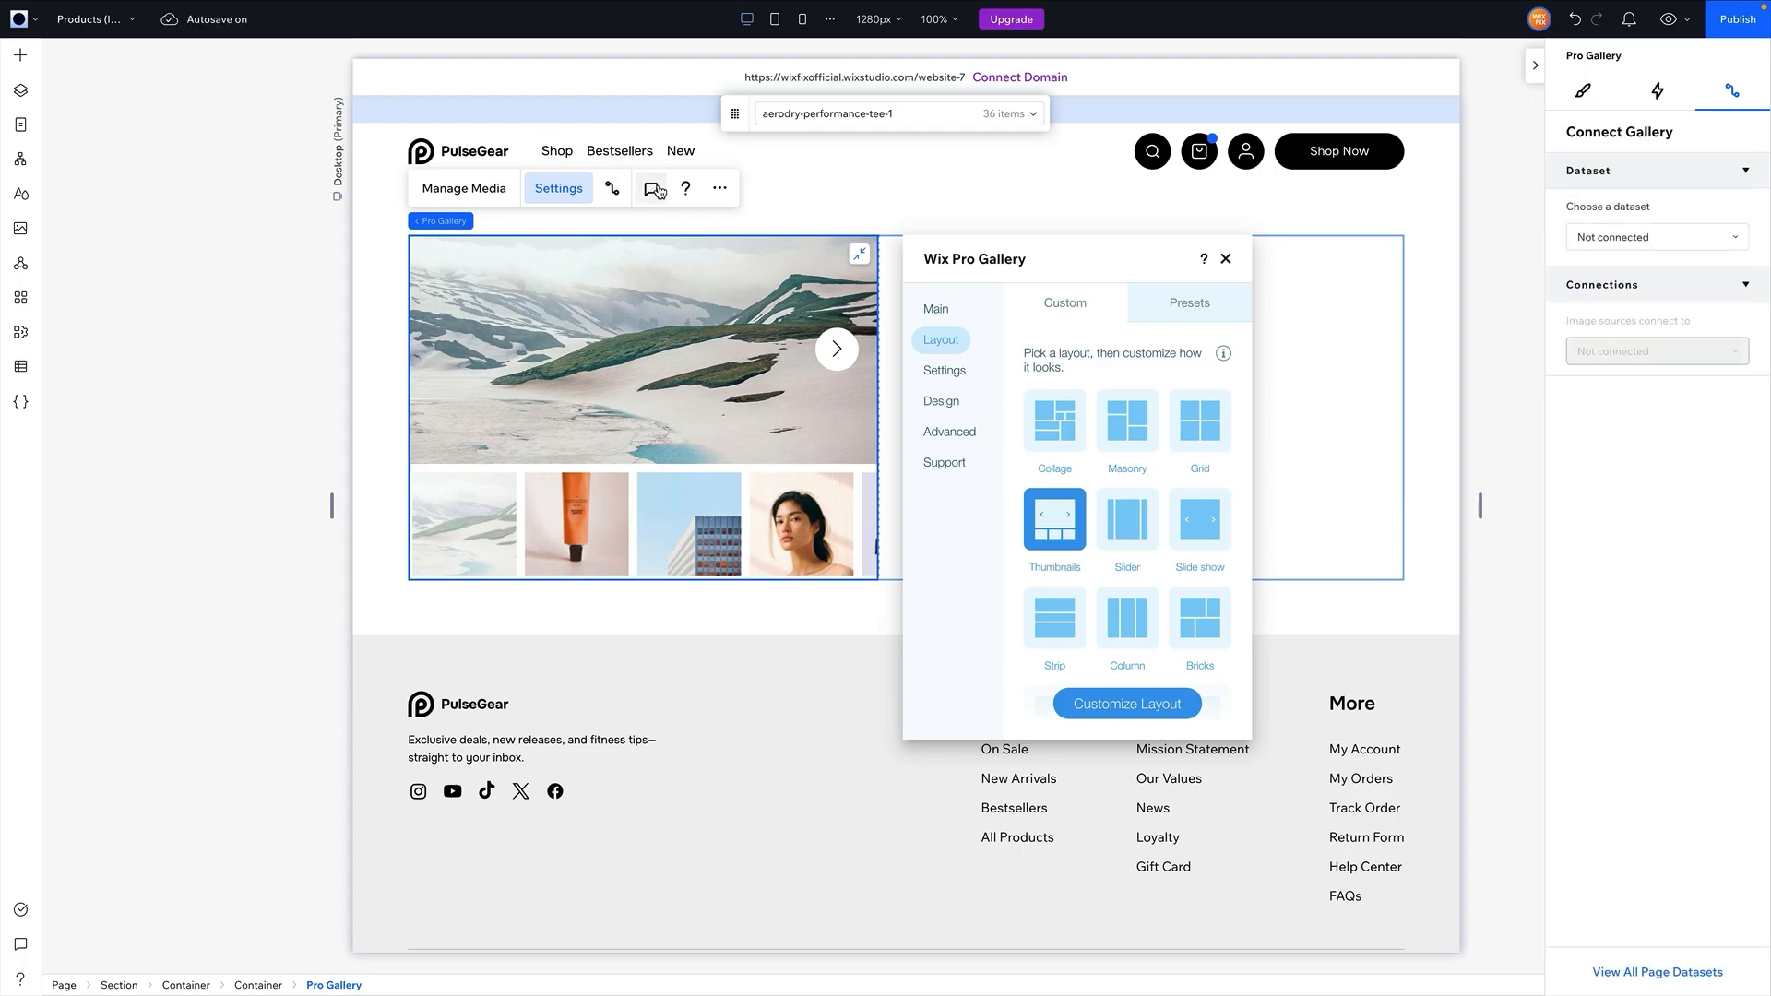
# Connect the gallery to the Products Item dataset, with Media Items (Media Gallery) as its image source.
pyautogui.click(1610, 238)
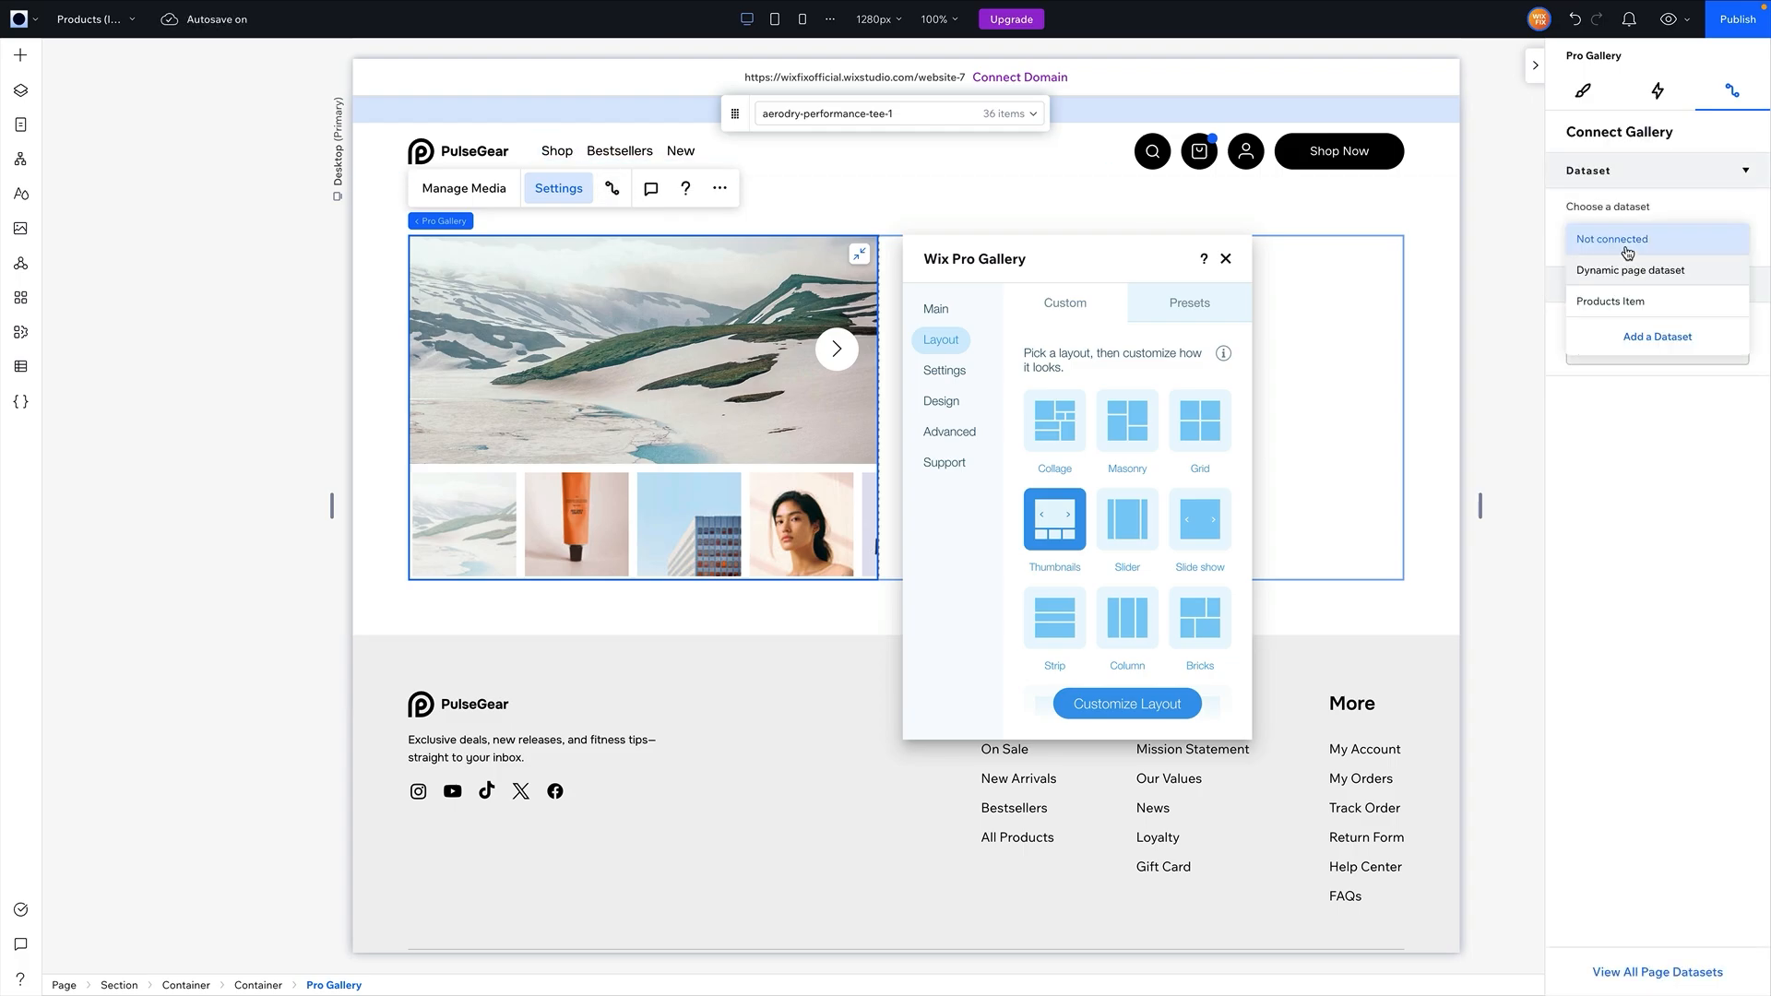
pyautogui.click(1637, 300)
pyautogui.click(1631, 408)
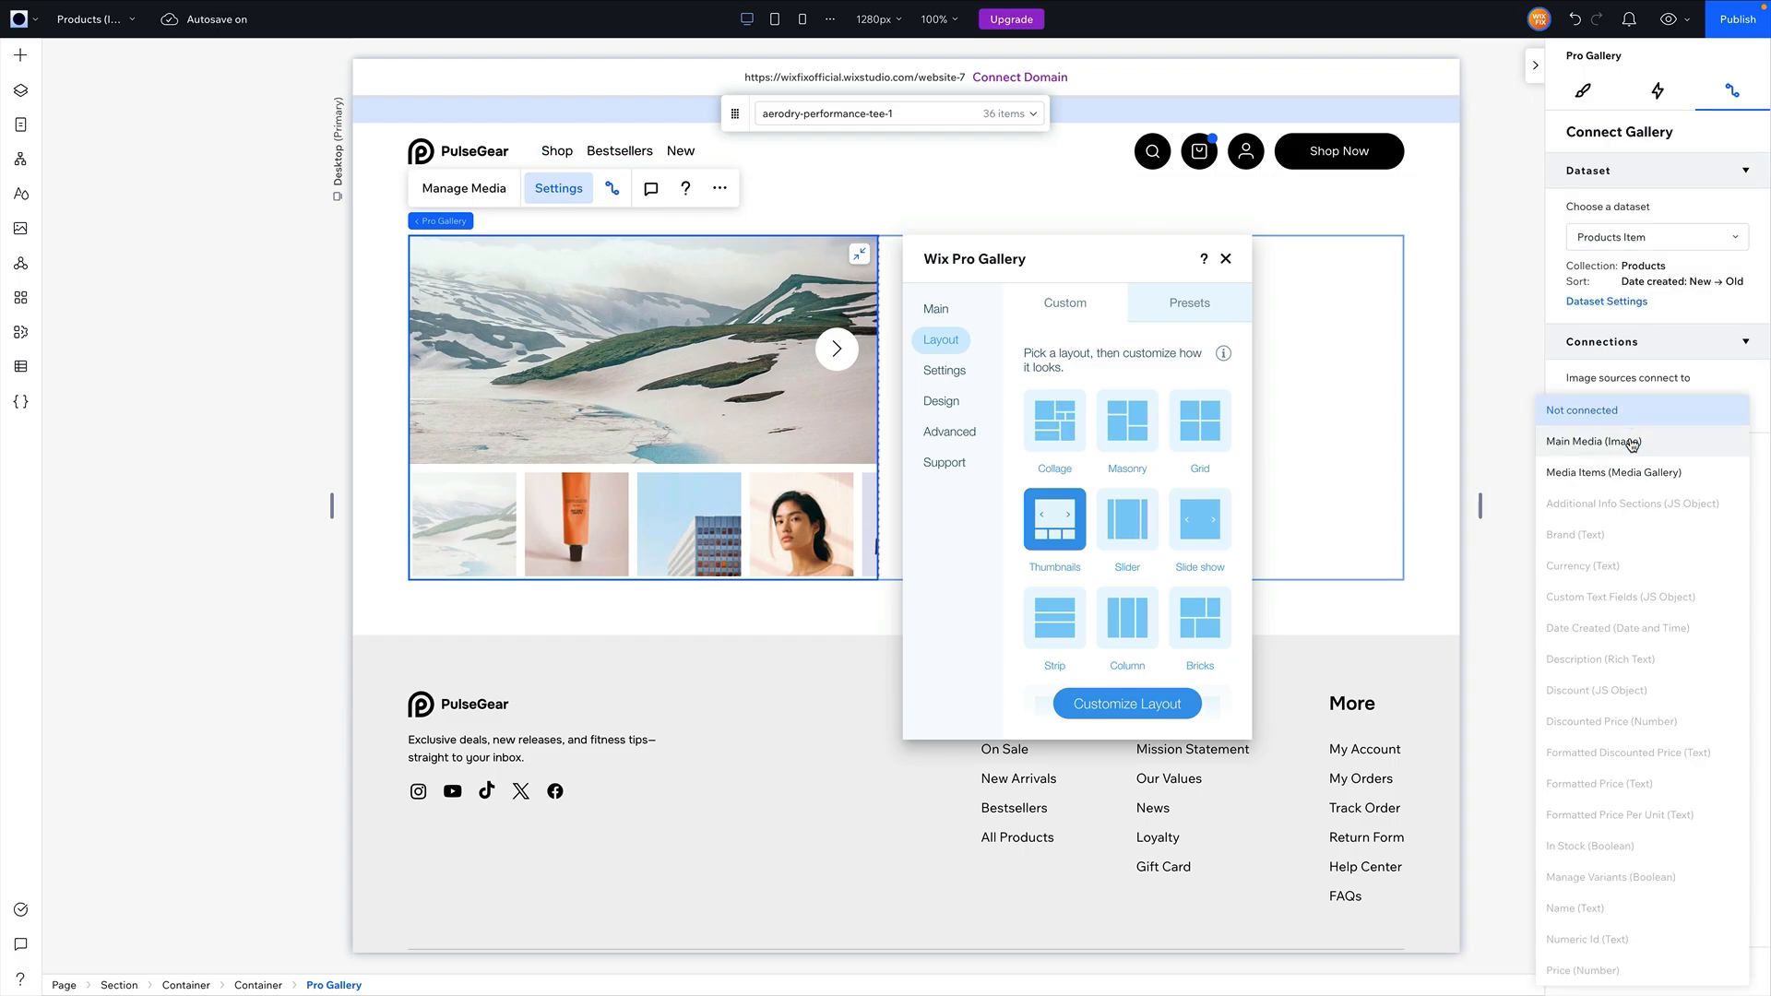
pyautogui.click(1581, 477)
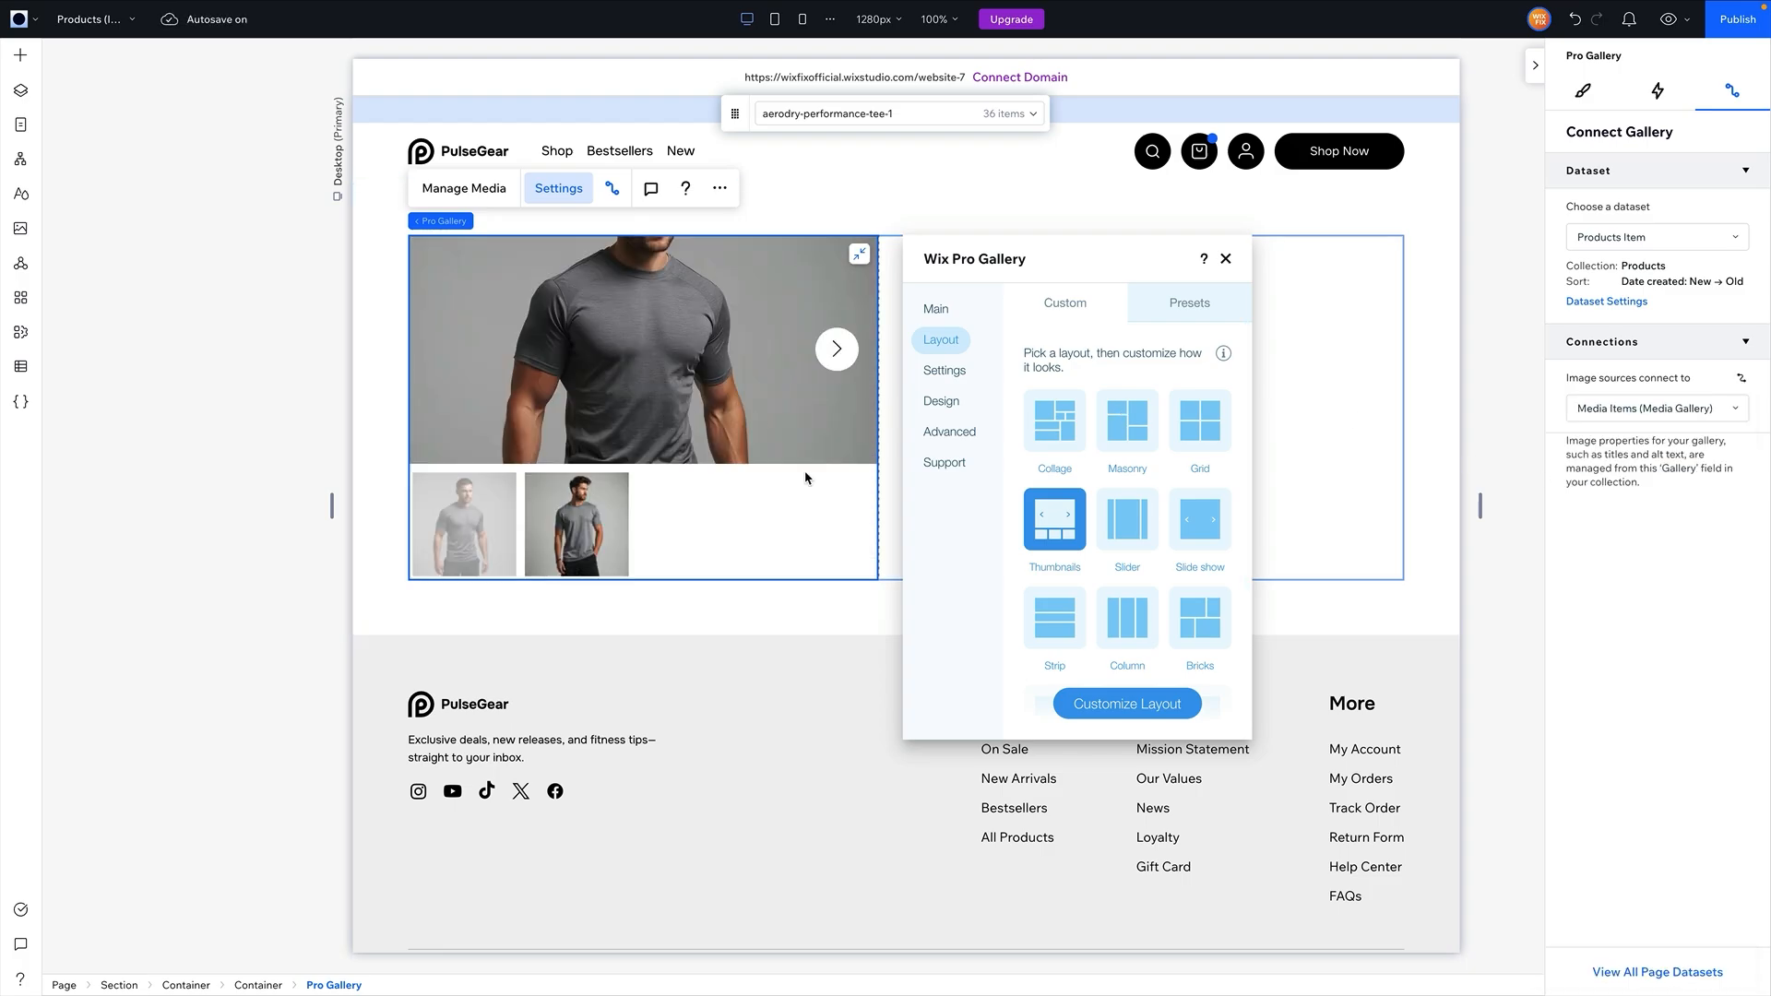
# Lengthen the section downward and enlarge the two-column container inside it to about 600 px tall.
pyautogui.click(892, 454)
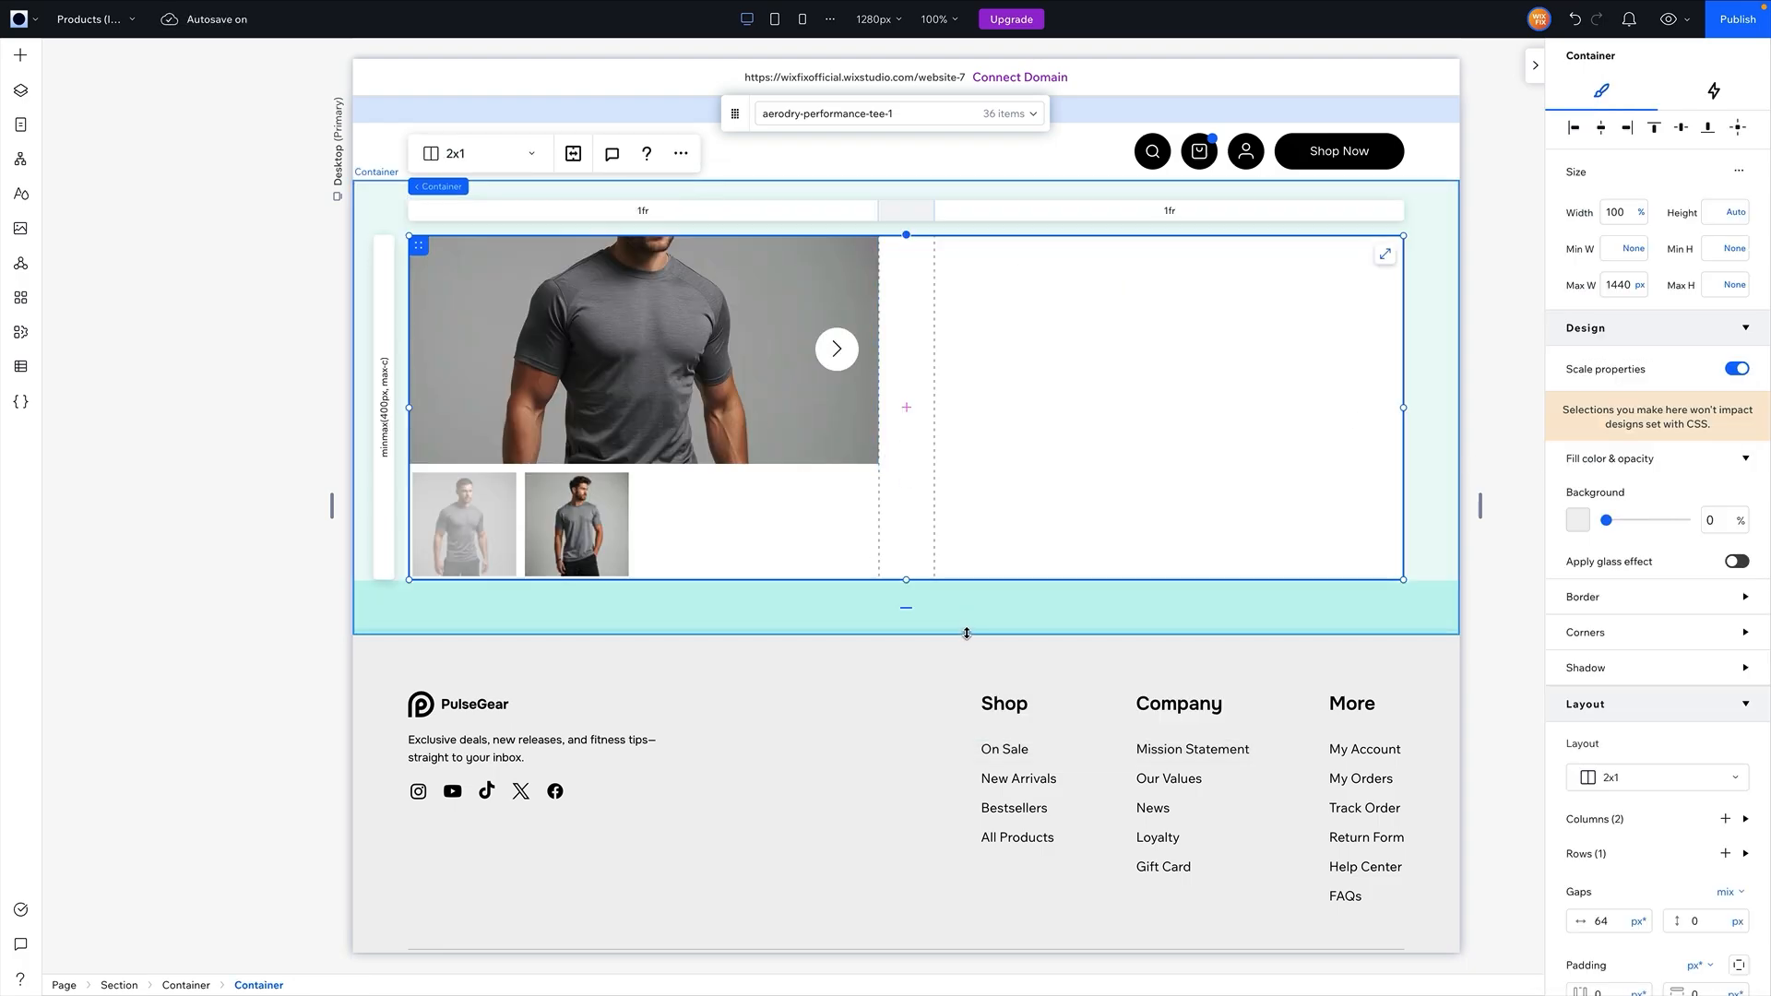
pyautogui.moveTo(966, 634); pyautogui.dragTo(1012, 807)
pyautogui.click(992, 462)
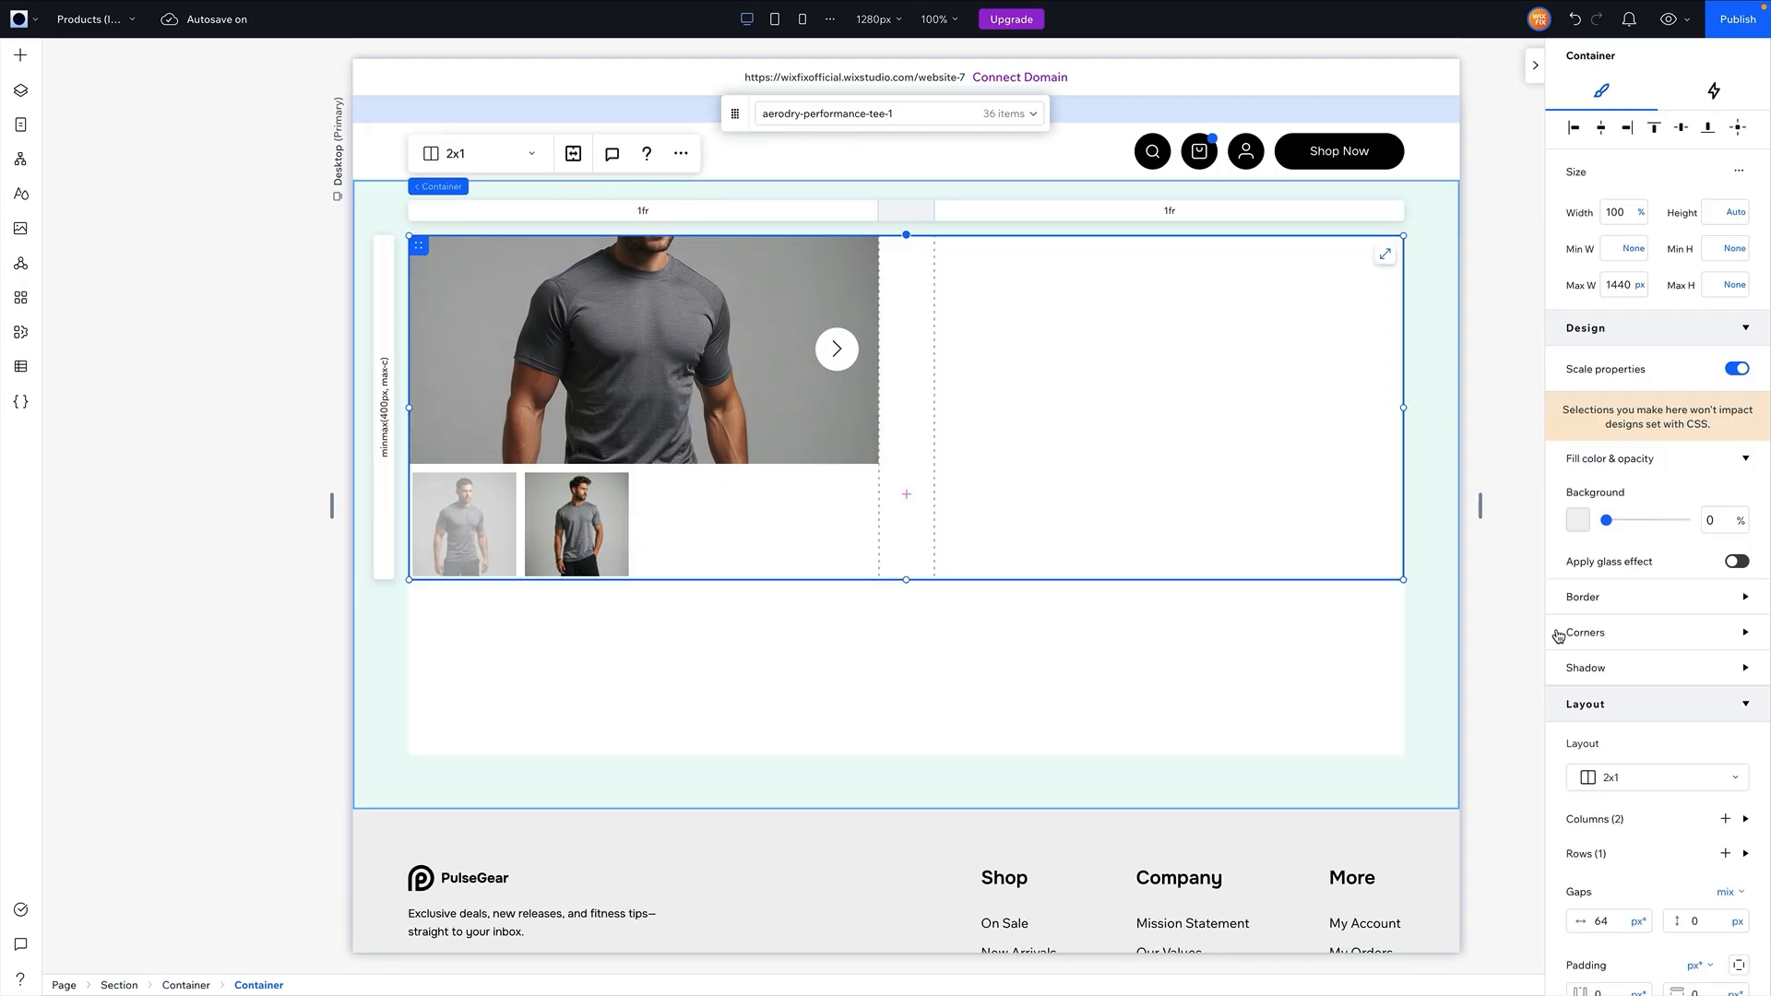
pyautogui.moveTo(906, 580); pyautogui.dragTo(905, 750)
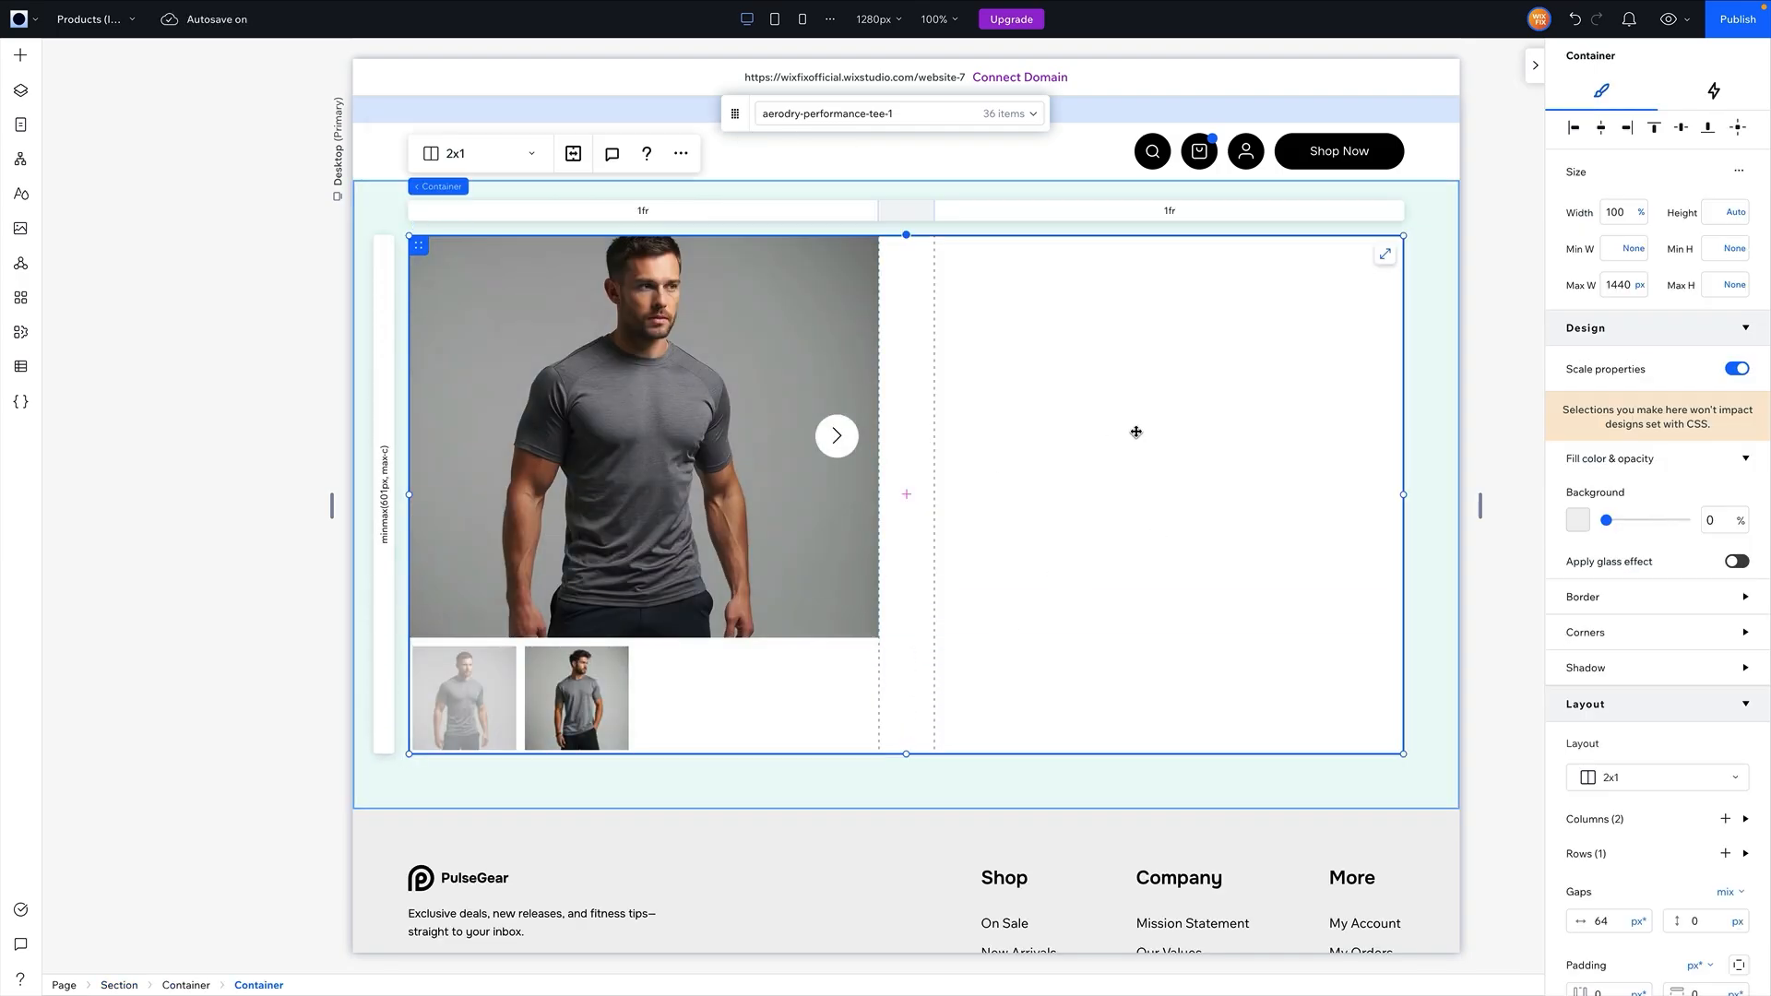
# Add a title, a paragraph, a second title and a button one below another in the container's empty second column.
pyautogui.click(19, 57)
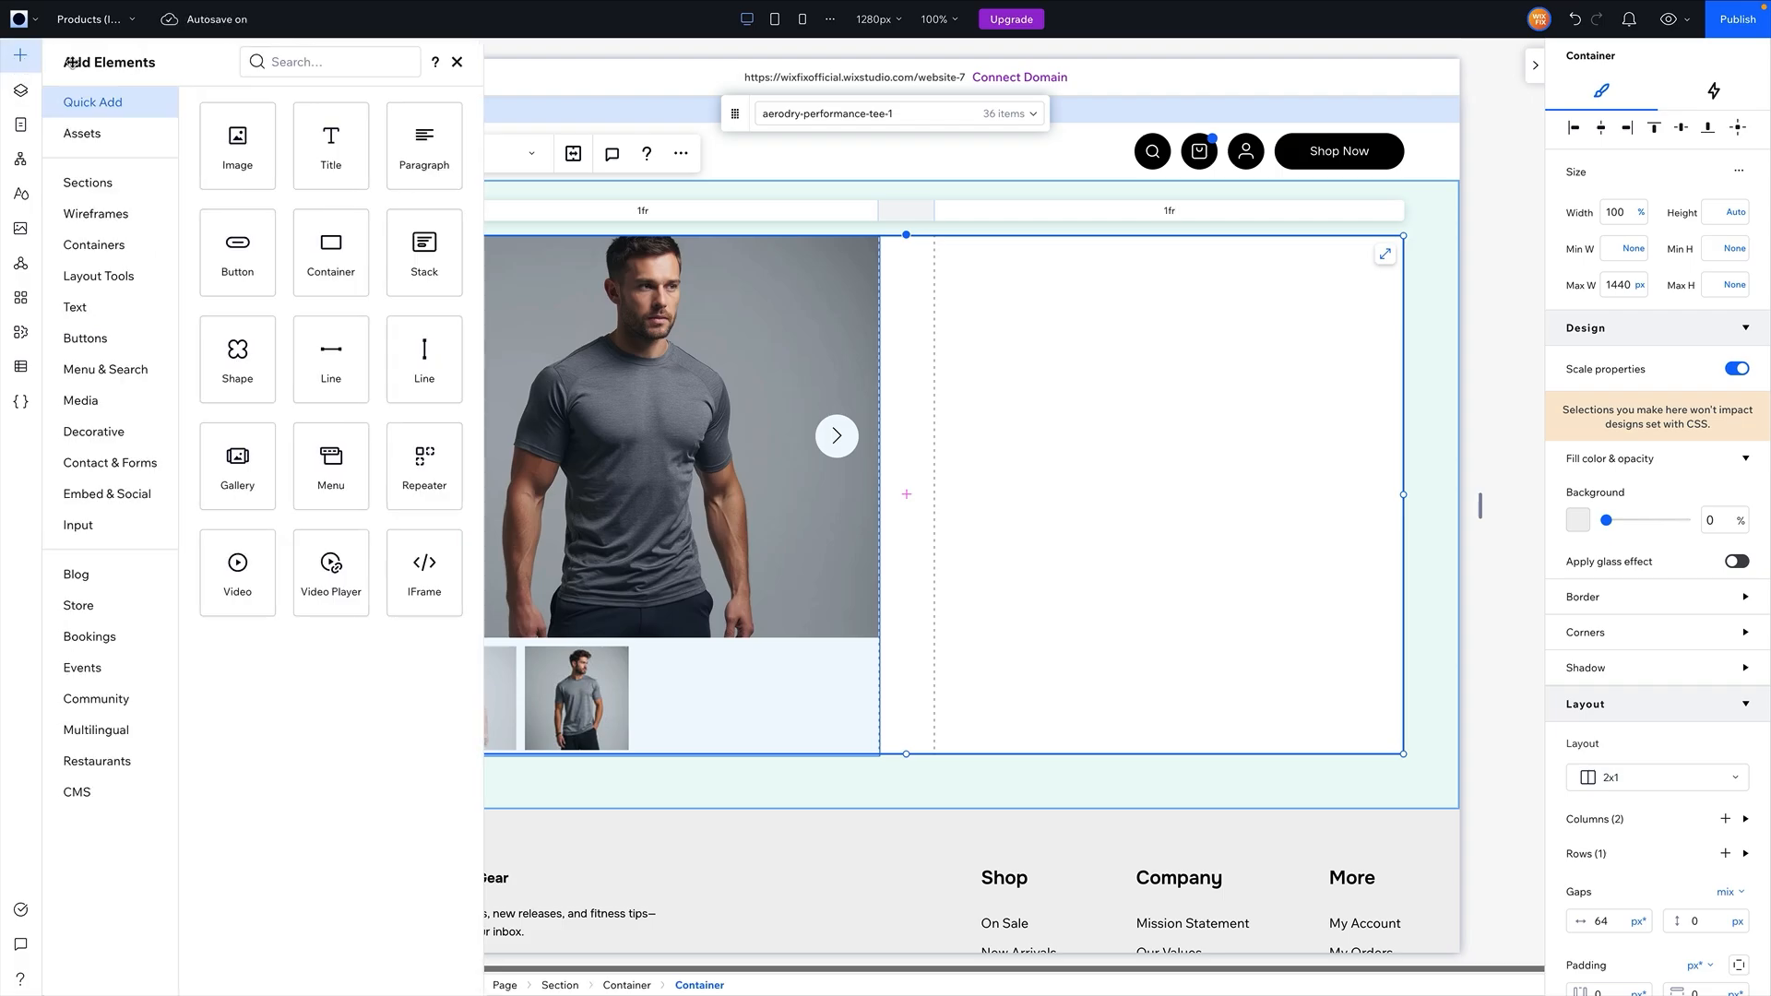
pyautogui.moveTo(323, 146); pyautogui.dragTo(1053, 378)
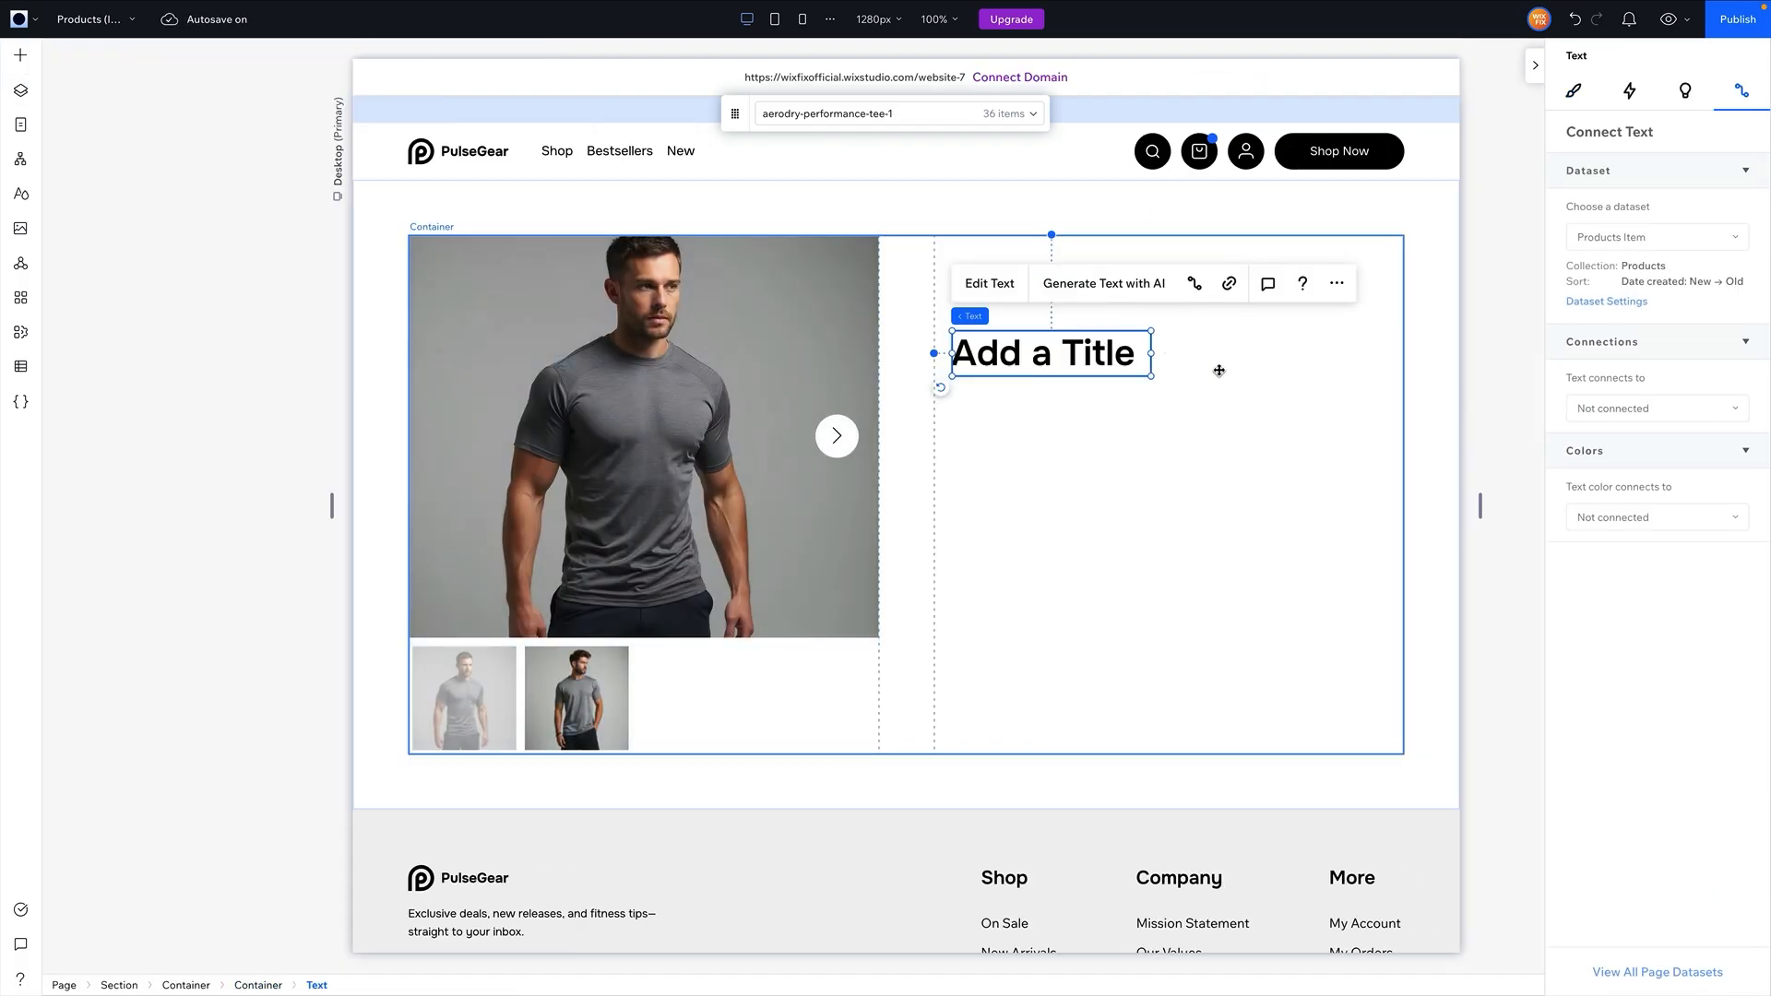
pyautogui.click(18, 57)
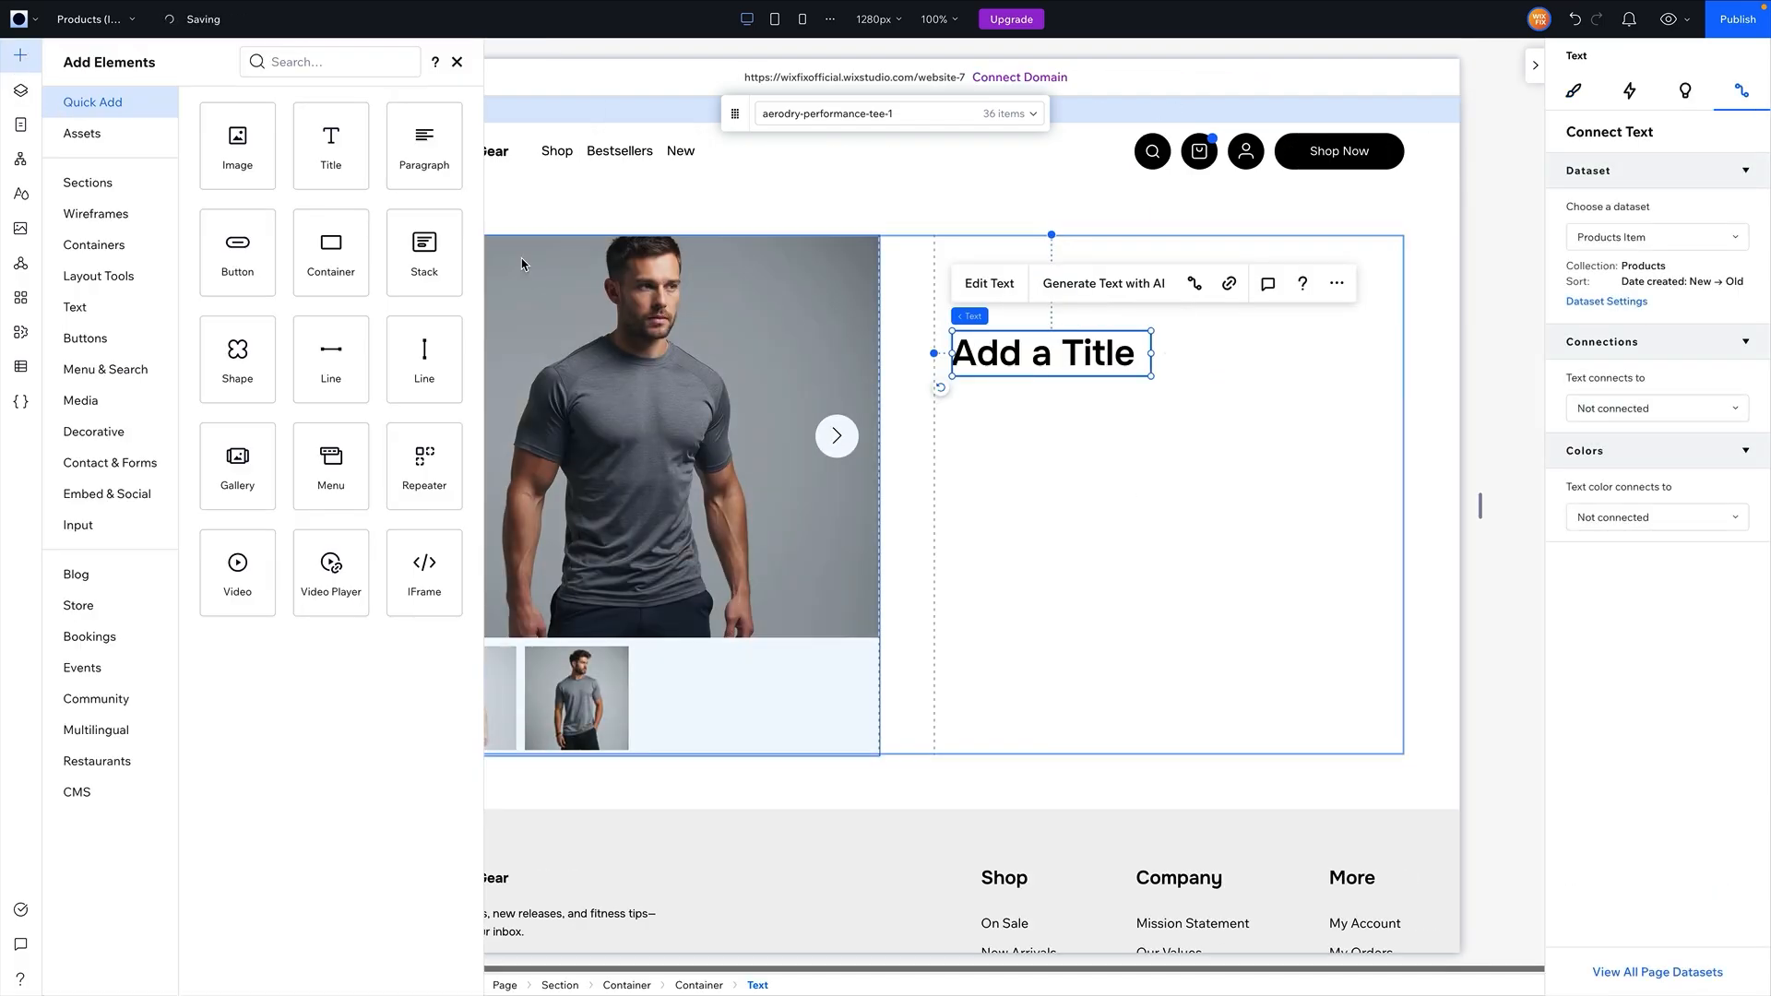
pyautogui.moveTo(423, 145); pyautogui.dragTo(1079, 454)
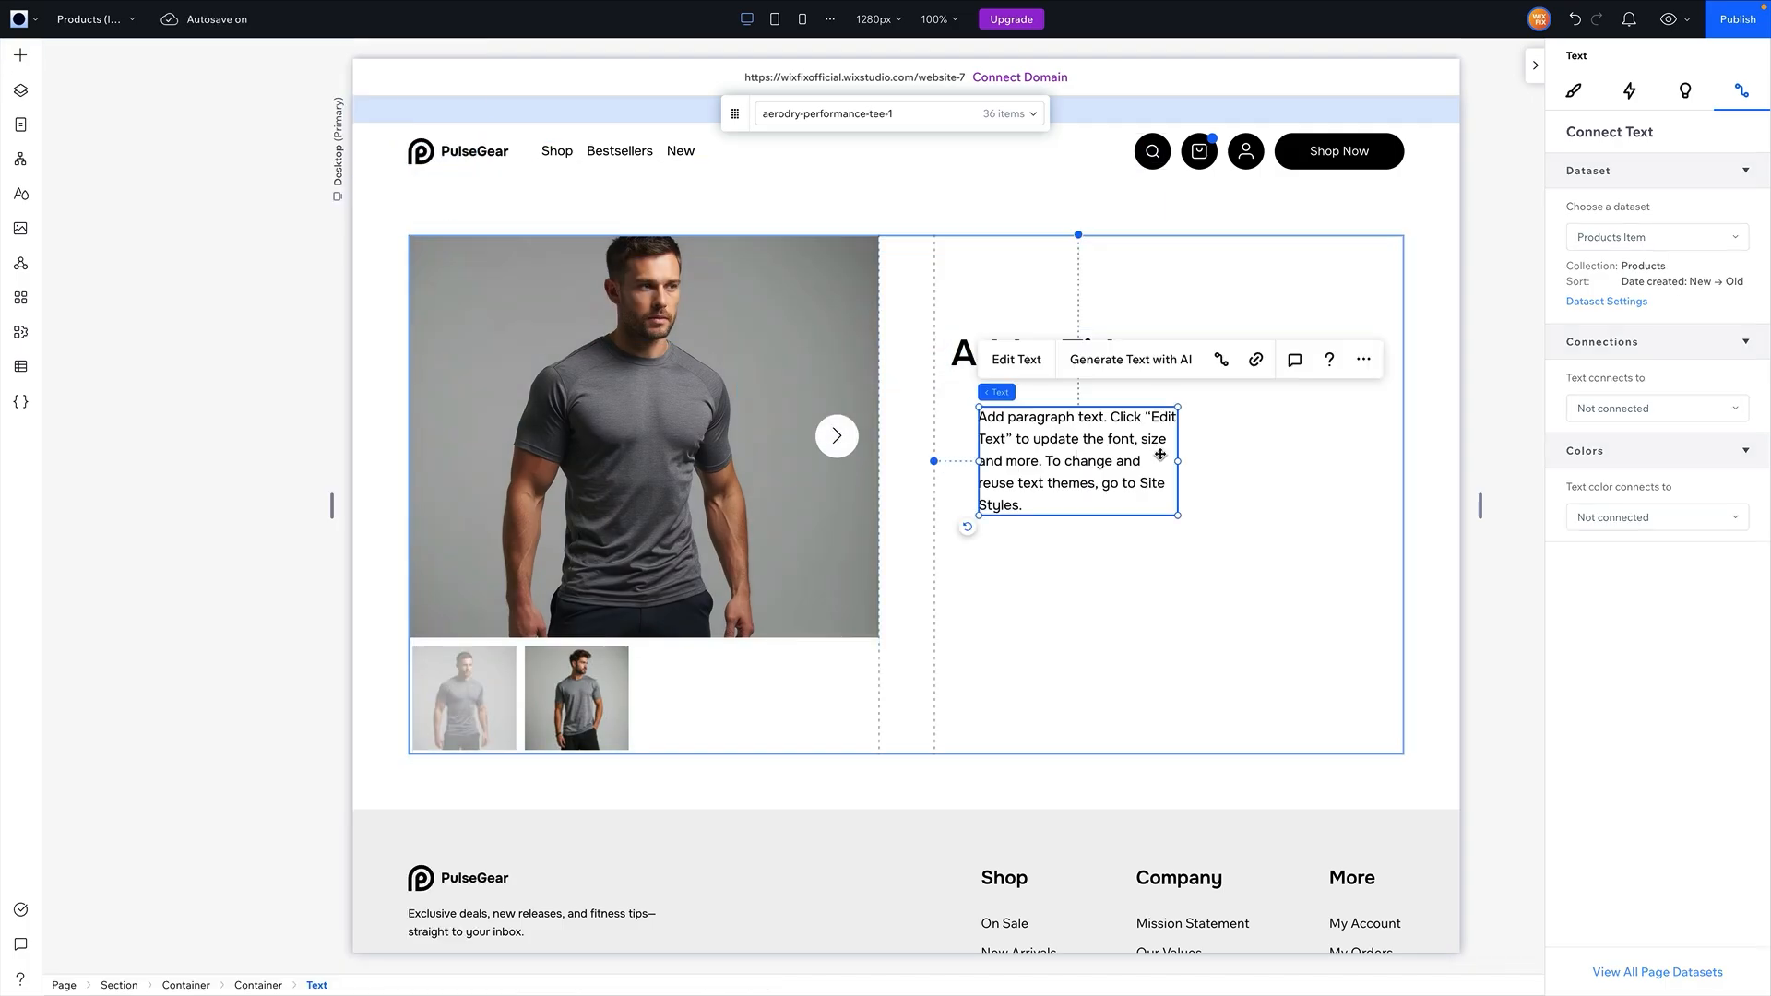
pyautogui.click(18, 57)
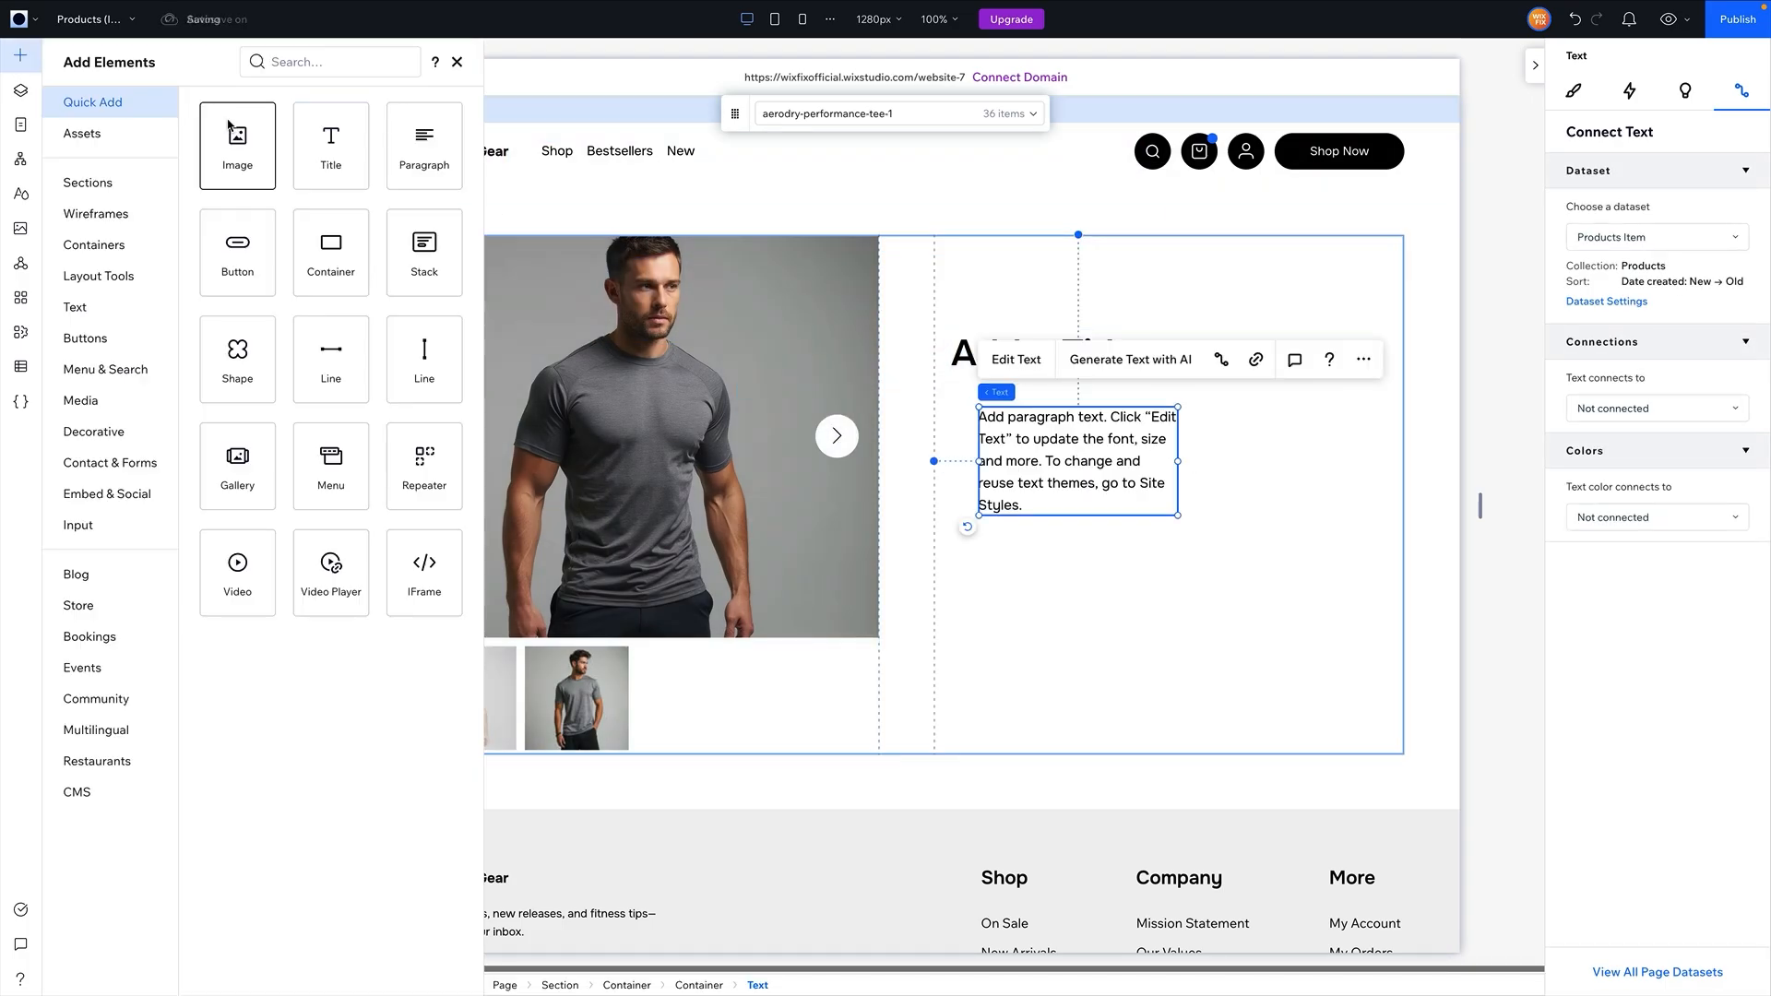
pyautogui.moveTo(346, 164); pyautogui.dragTo(1058, 618)
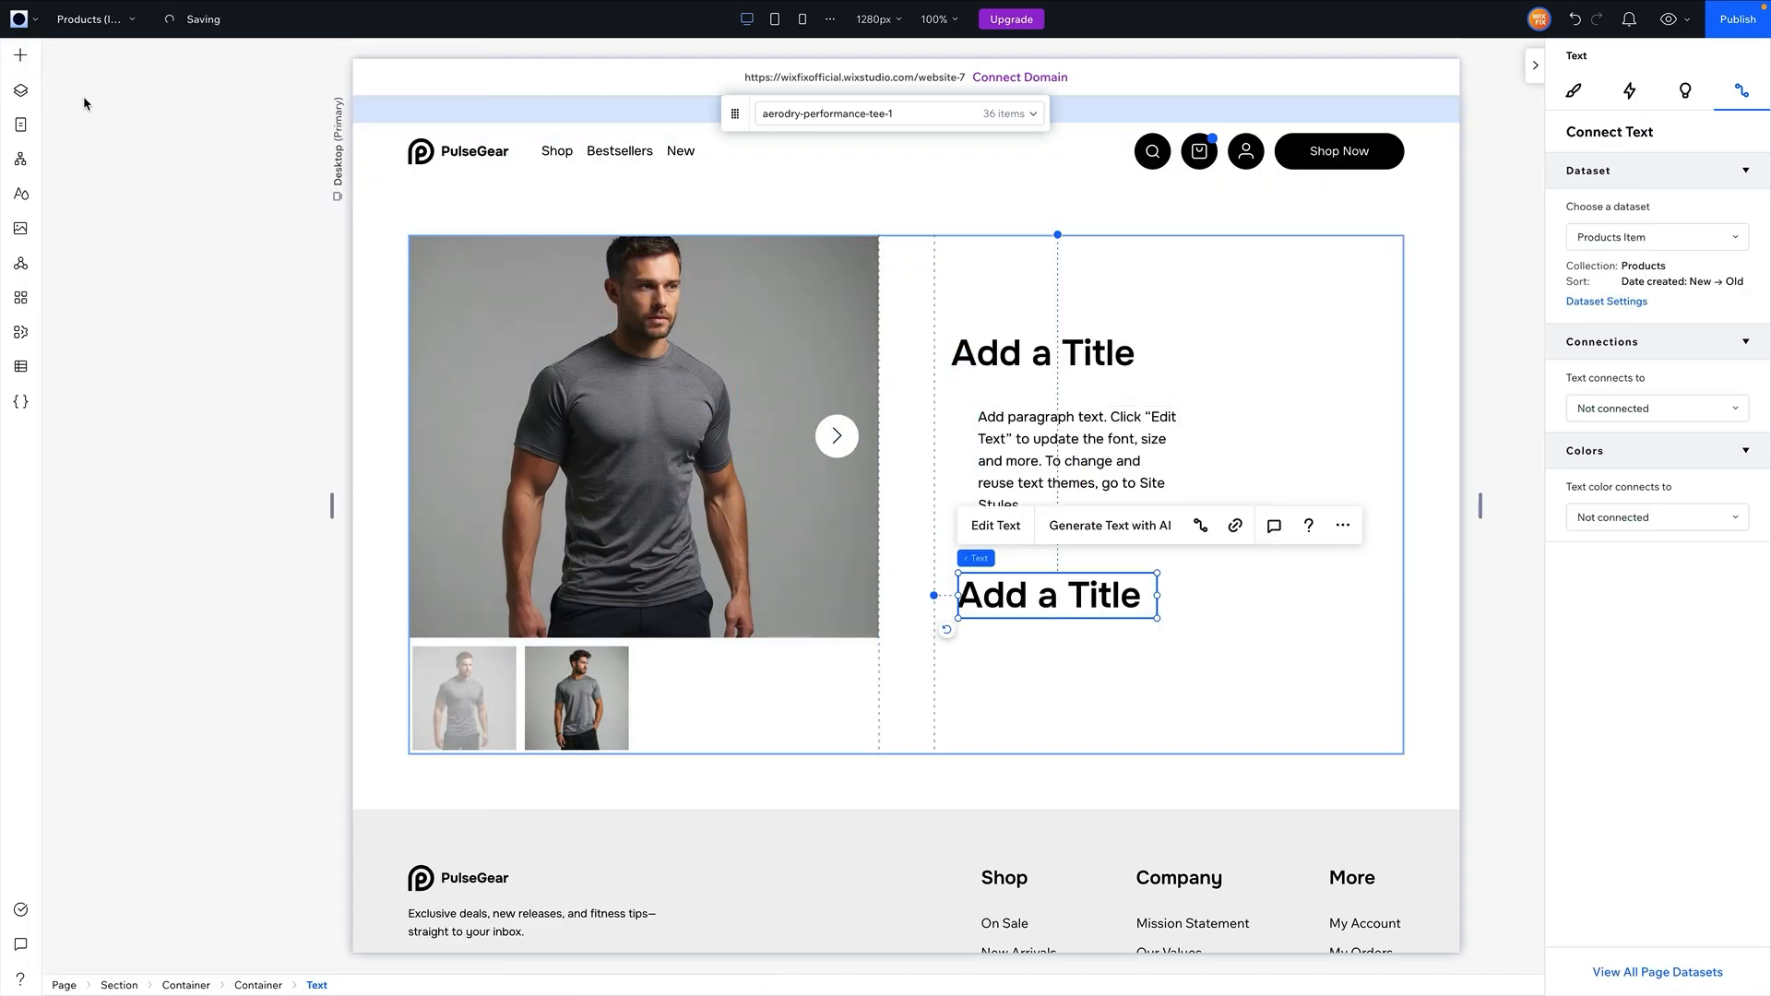
pyautogui.click(19, 56)
pyautogui.moveTo(257, 255); pyautogui.dragTo(1022, 671)
# Set the text style of the second title, just above the button, to Heading 6.
pyautogui.click(1052, 363)
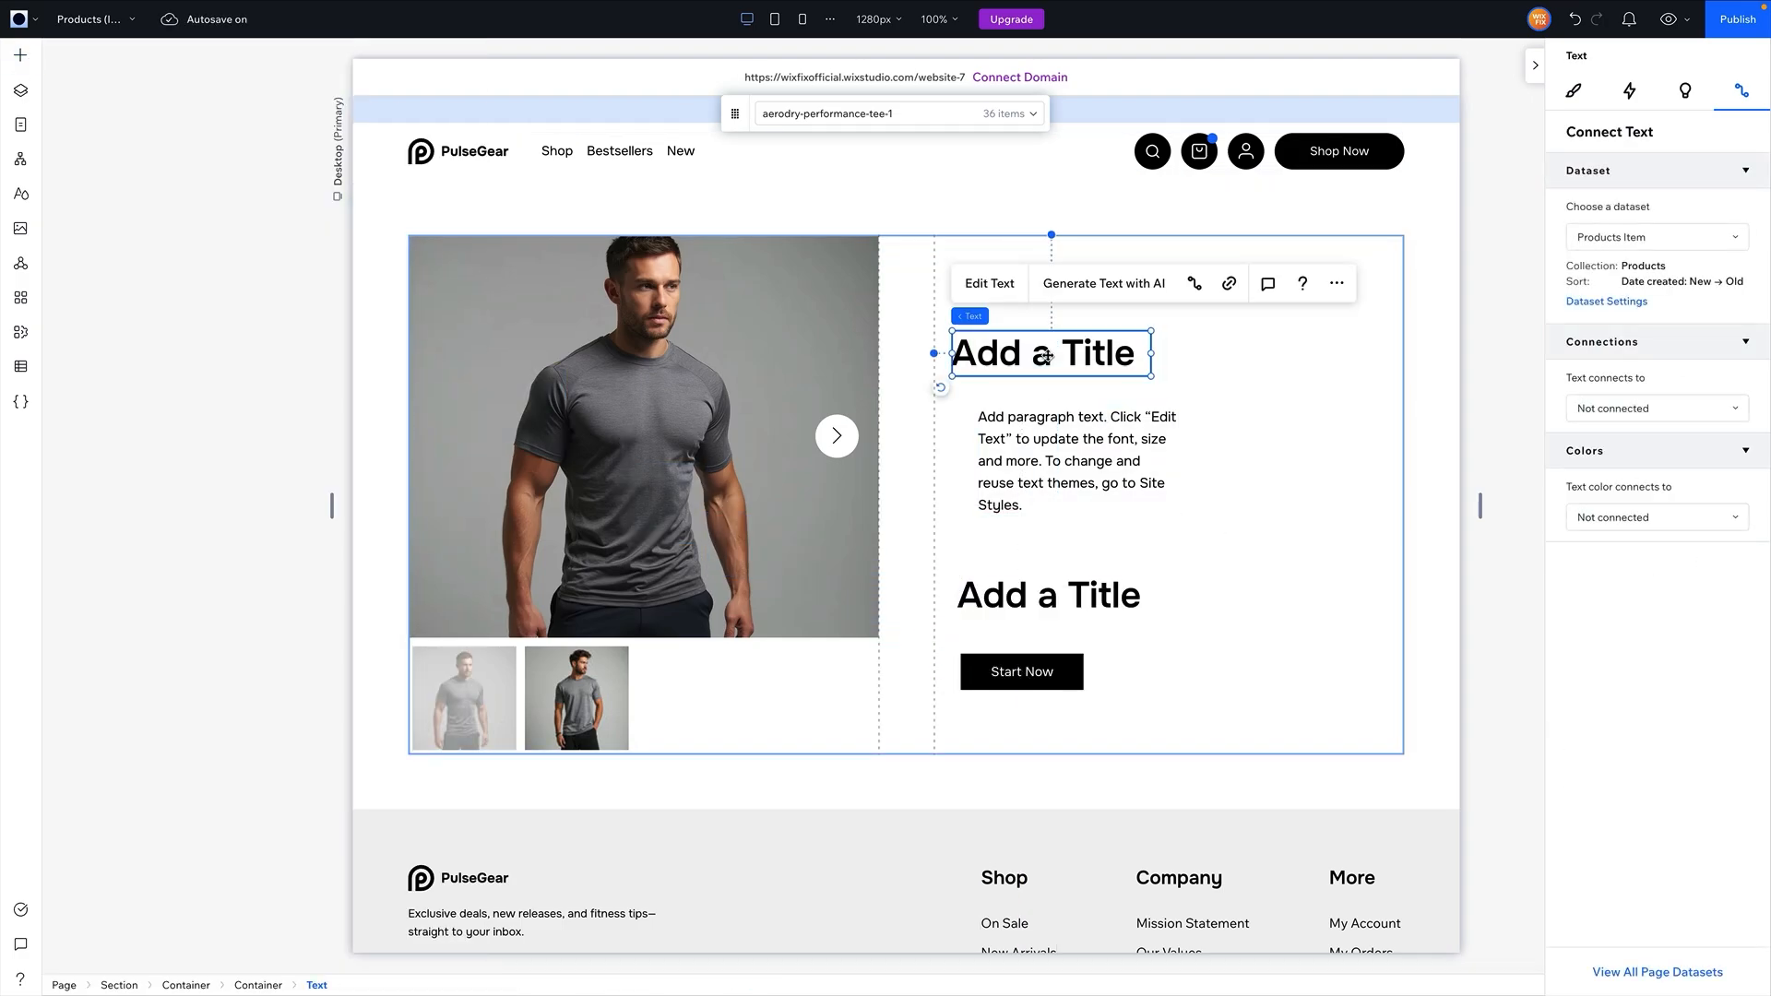
pyautogui.click(1051, 579)
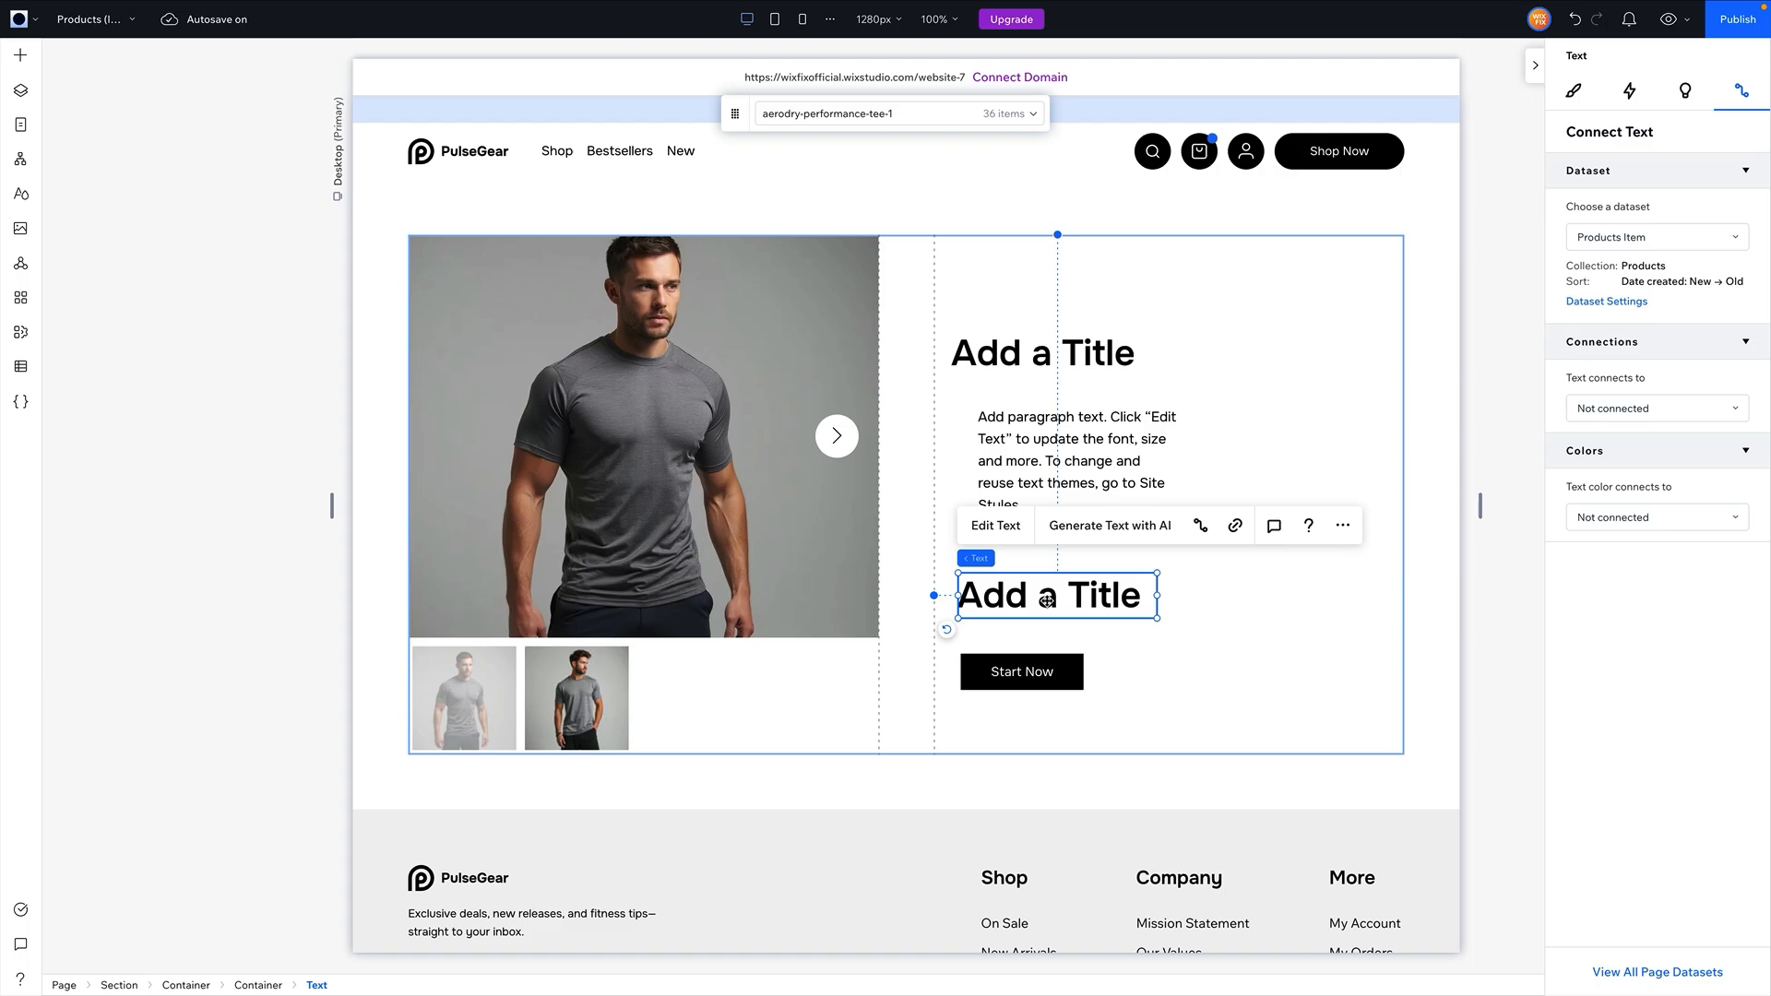
pyautogui.click(1574, 94)
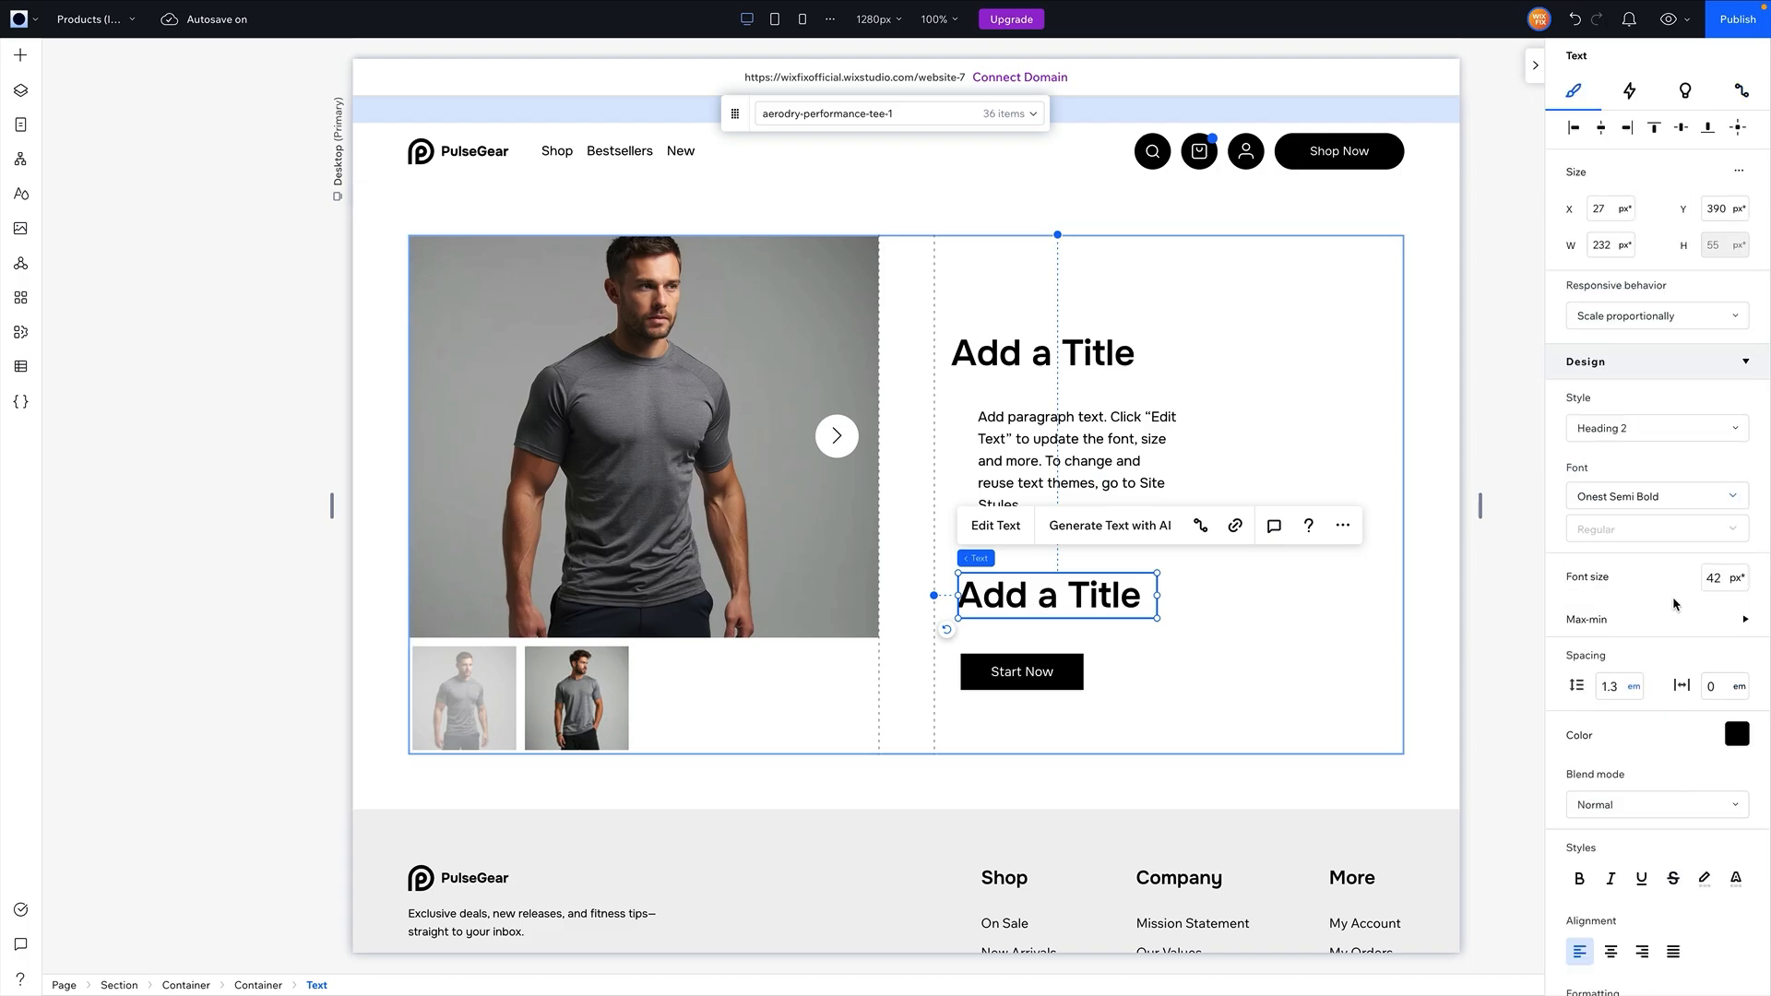
pyautogui.click(1629, 428)
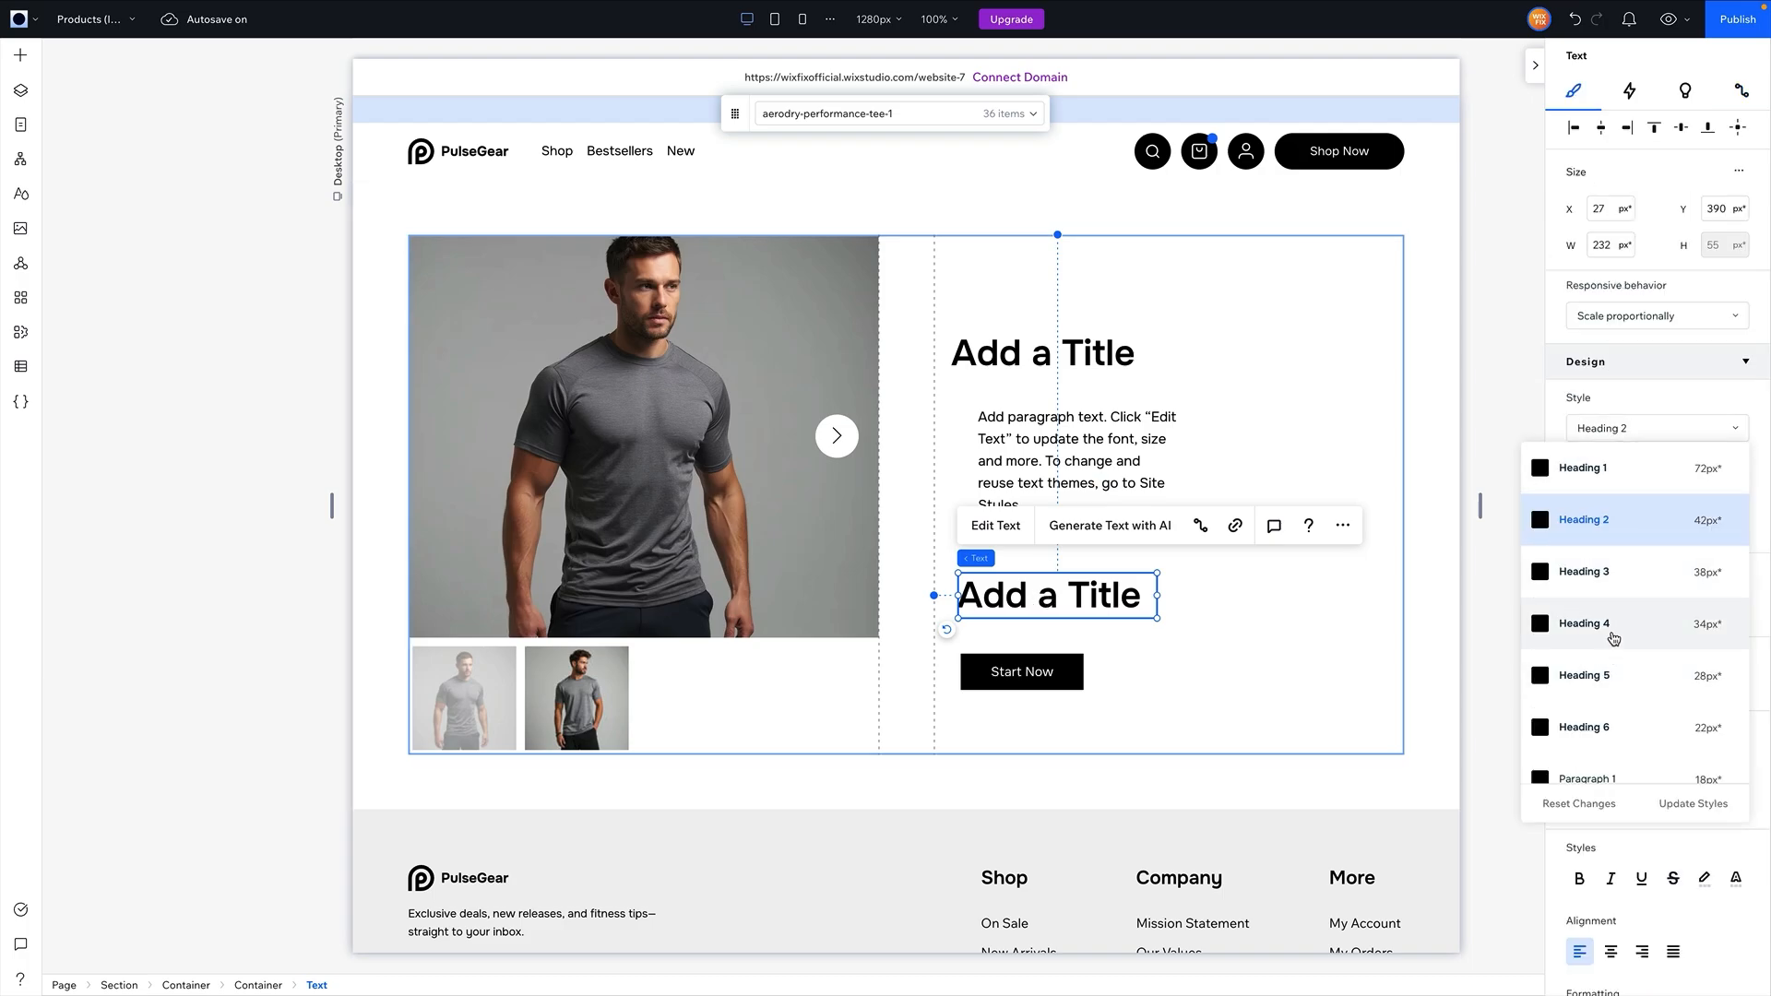
pyautogui.click(1612, 638)
pyautogui.click(1671, 503)
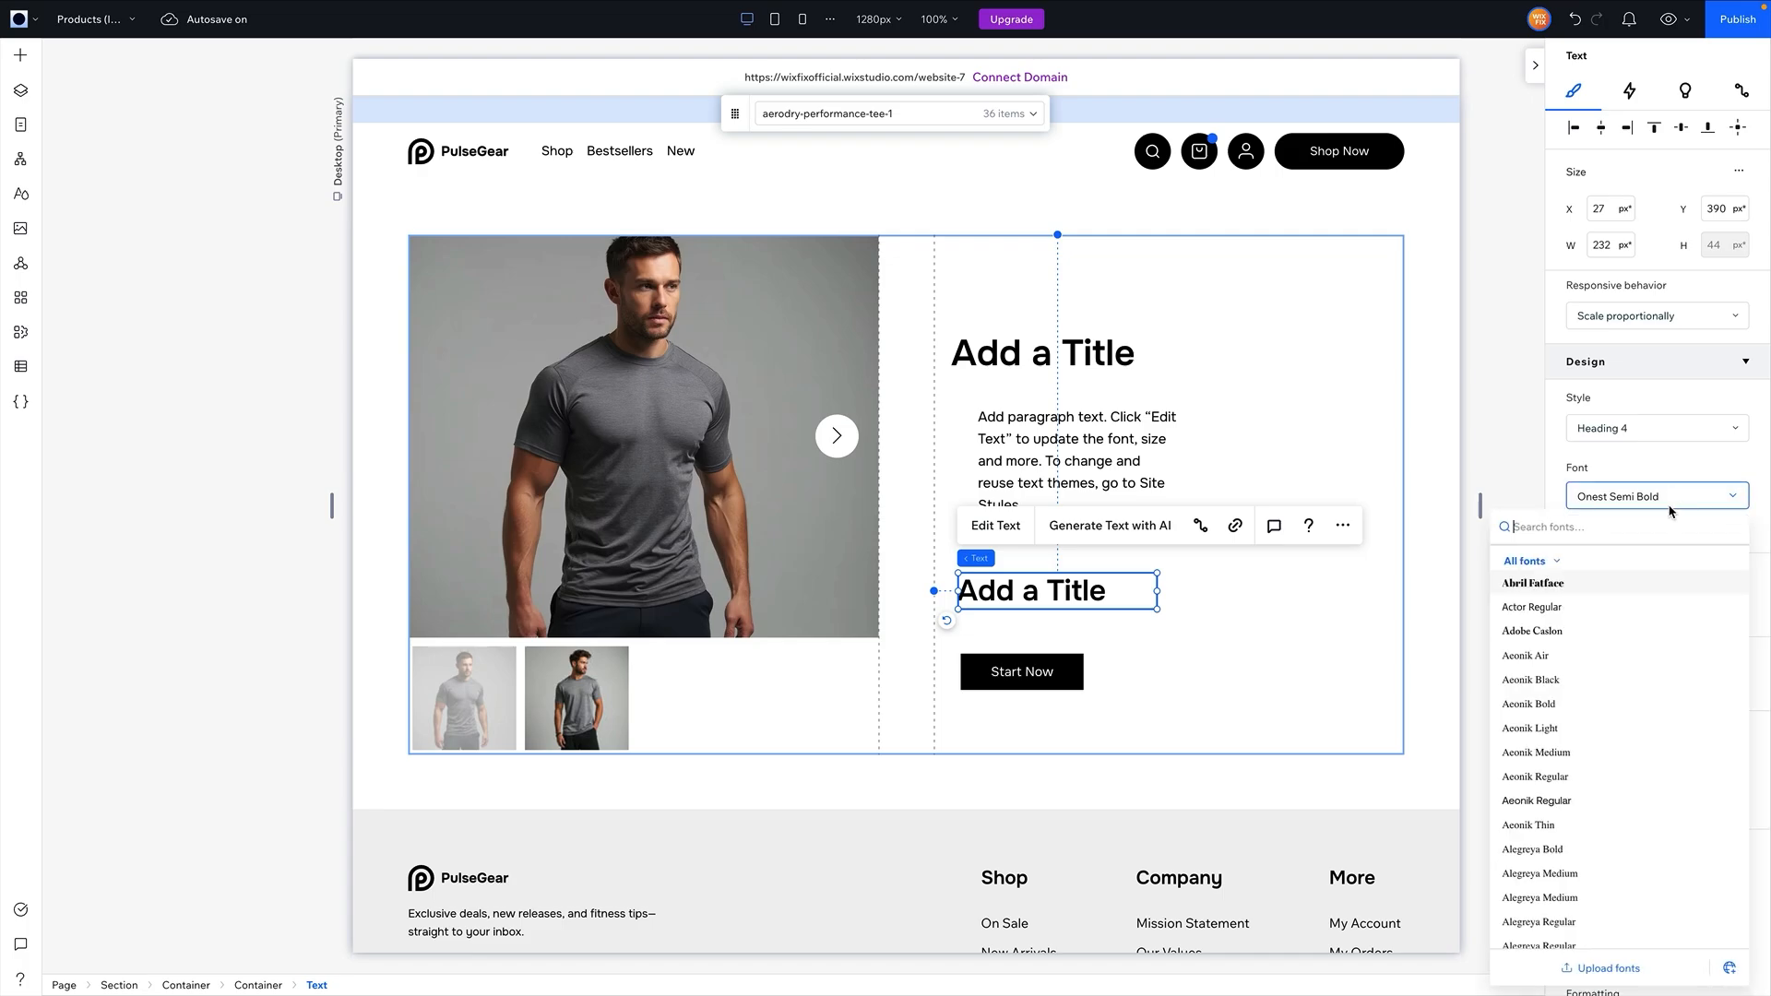
pyautogui.click(1621, 428)
pyautogui.click(1621, 428)
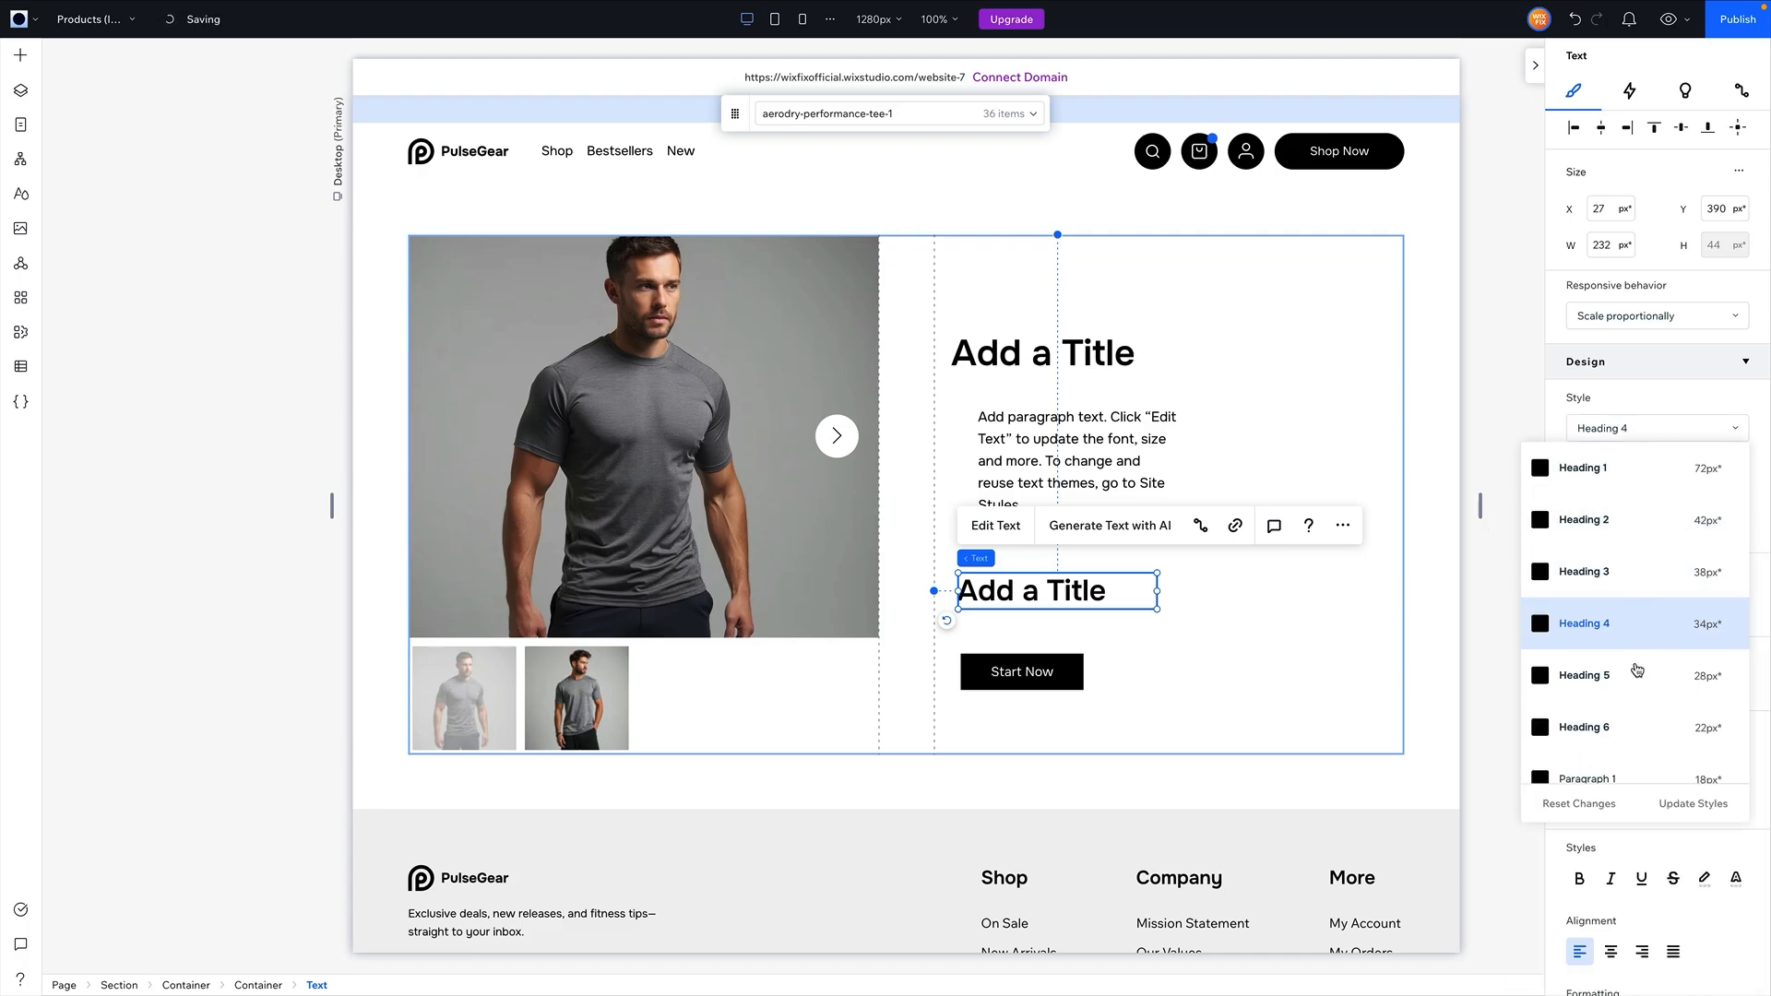
pyautogui.click(1625, 729)
pyautogui.click(1166, 581)
# Arrange the small title, paragraph and button closely beneath the main title, aligned to its left edge.
pyautogui.click(1011, 474)
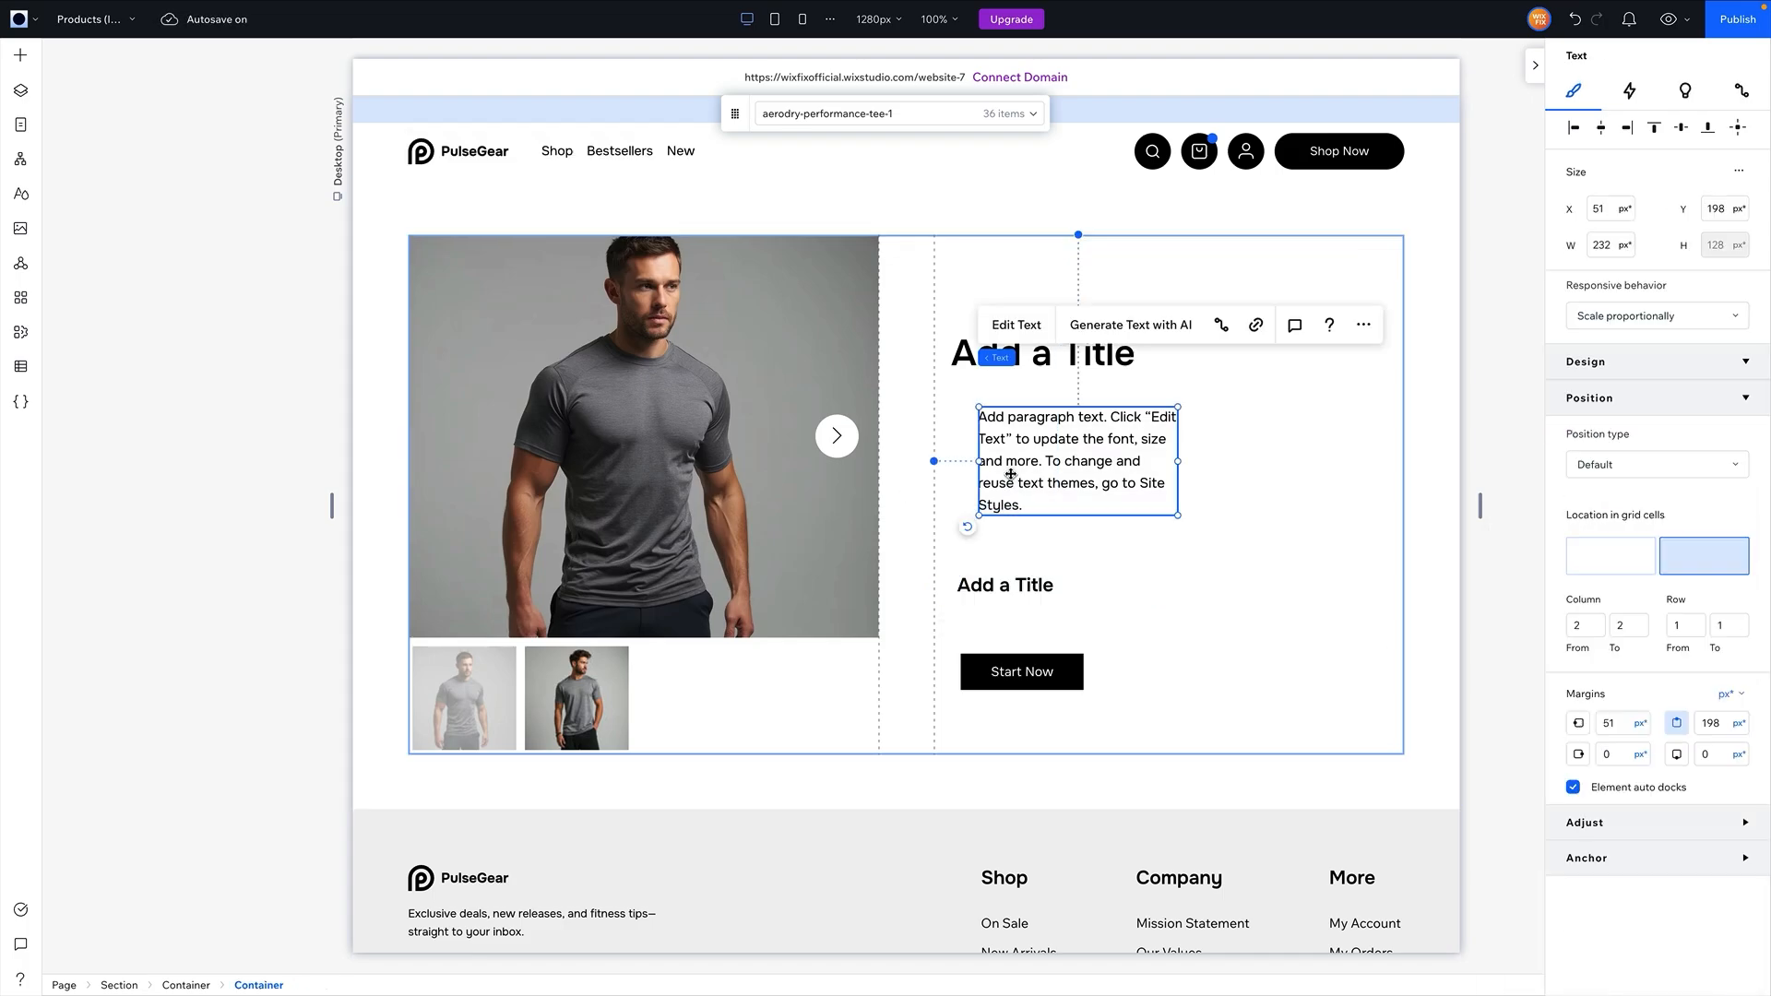
pyautogui.moveTo(1011, 474)
pyautogui.mouseDown()
pyautogui.moveTo(965, 481)
pyautogui.moveTo(993, 481)
pyautogui.mouseUp()
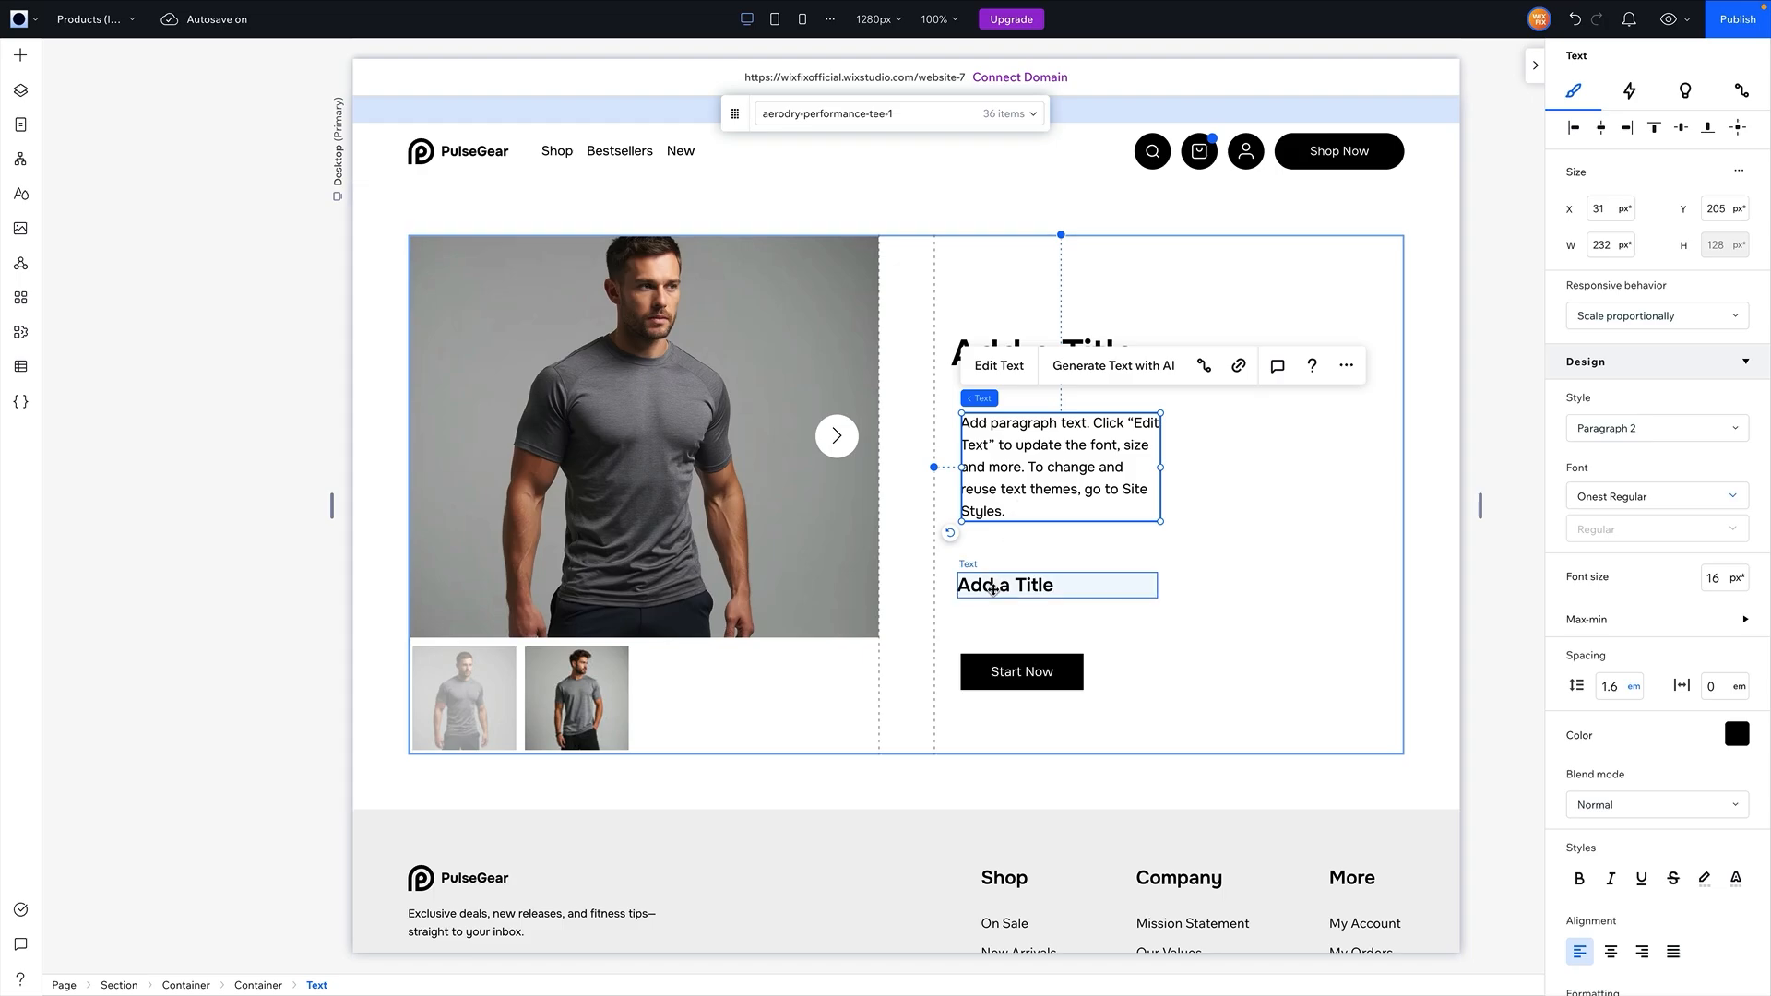
pyautogui.moveTo(993, 589); pyautogui.dragTo(988, 399)
pyautogui.moveTo(1001, 461); pyautogui.dragTo(993, 452)
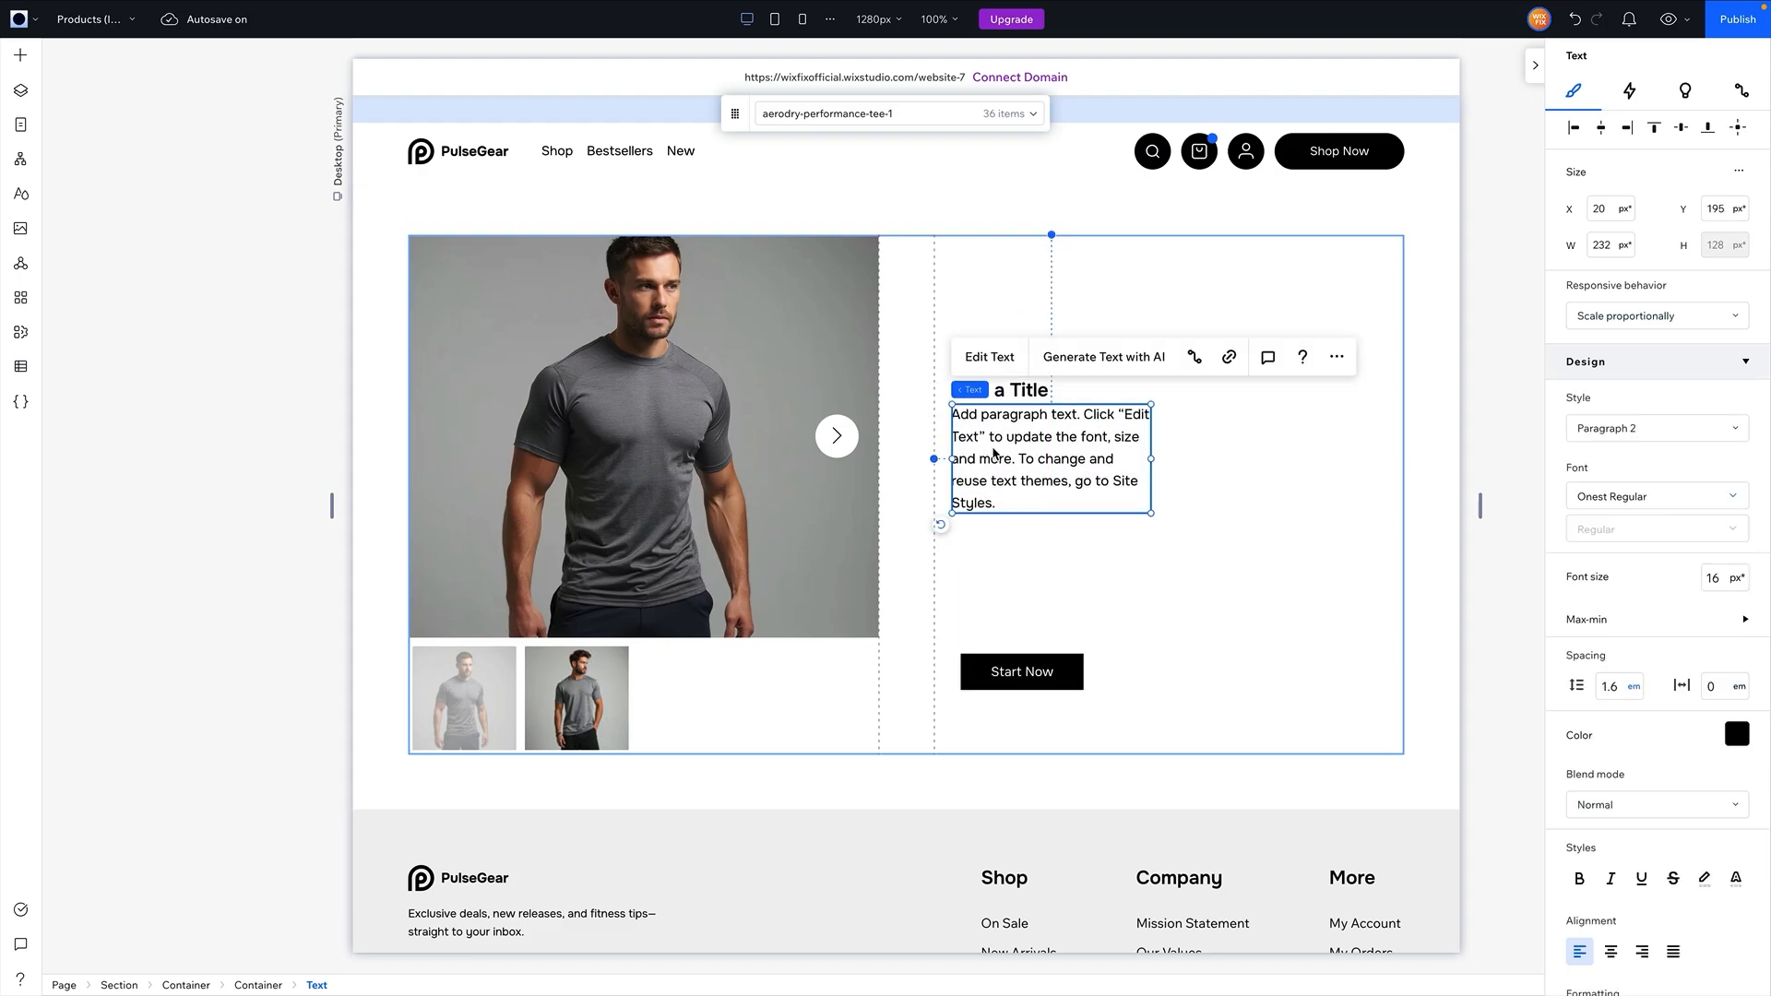
pyautogui.moveTo(1008, 673); pyautogui.dragTo(998, 541)
pyautogui.click(1185, 664)
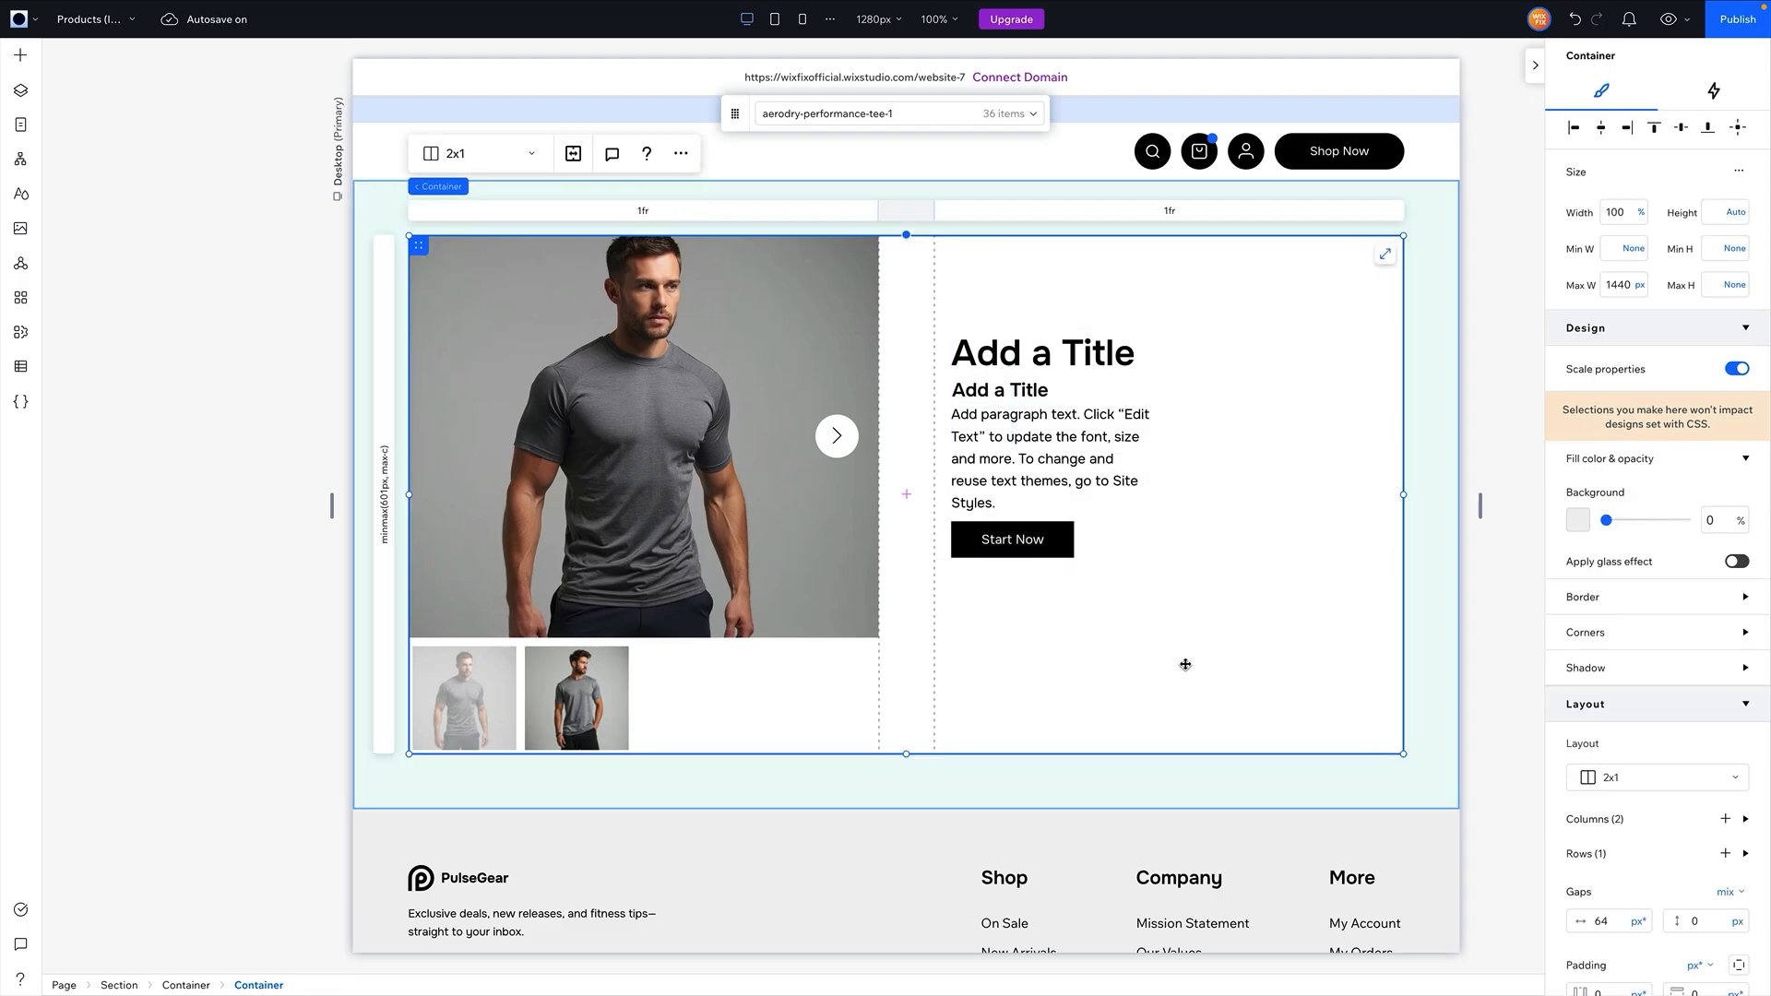
# Group both titles, the paragraph and the button into a vertical stack.
pyautogui.click(1036, 351)
pyautogui.keyDown('shift'); pyautogui.click(1001, 390); pyautogui.keyUp('shift')
pyautogui.keyDown('shift'); pyautogui.click(1021, 448); pyautogui.keyUp('shift')
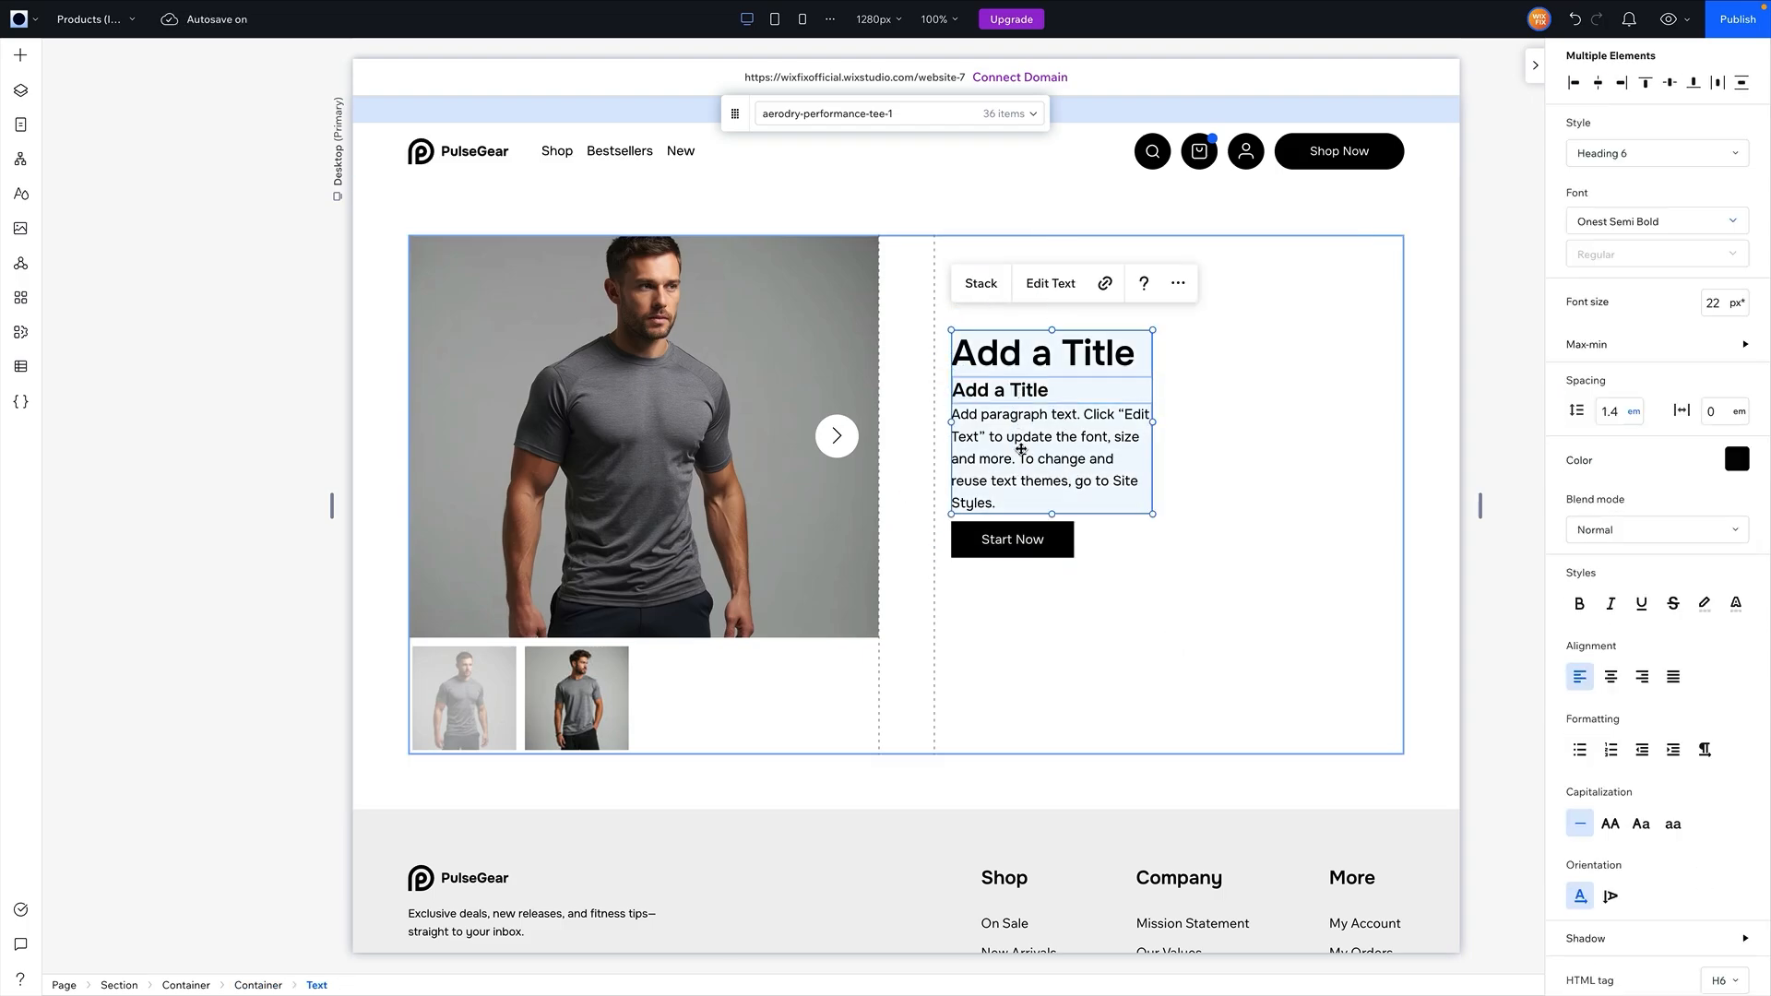
pyautogui.keyDown('shift'); pyautogui.click(1014, 538); pyautogui.keyUp('shift')
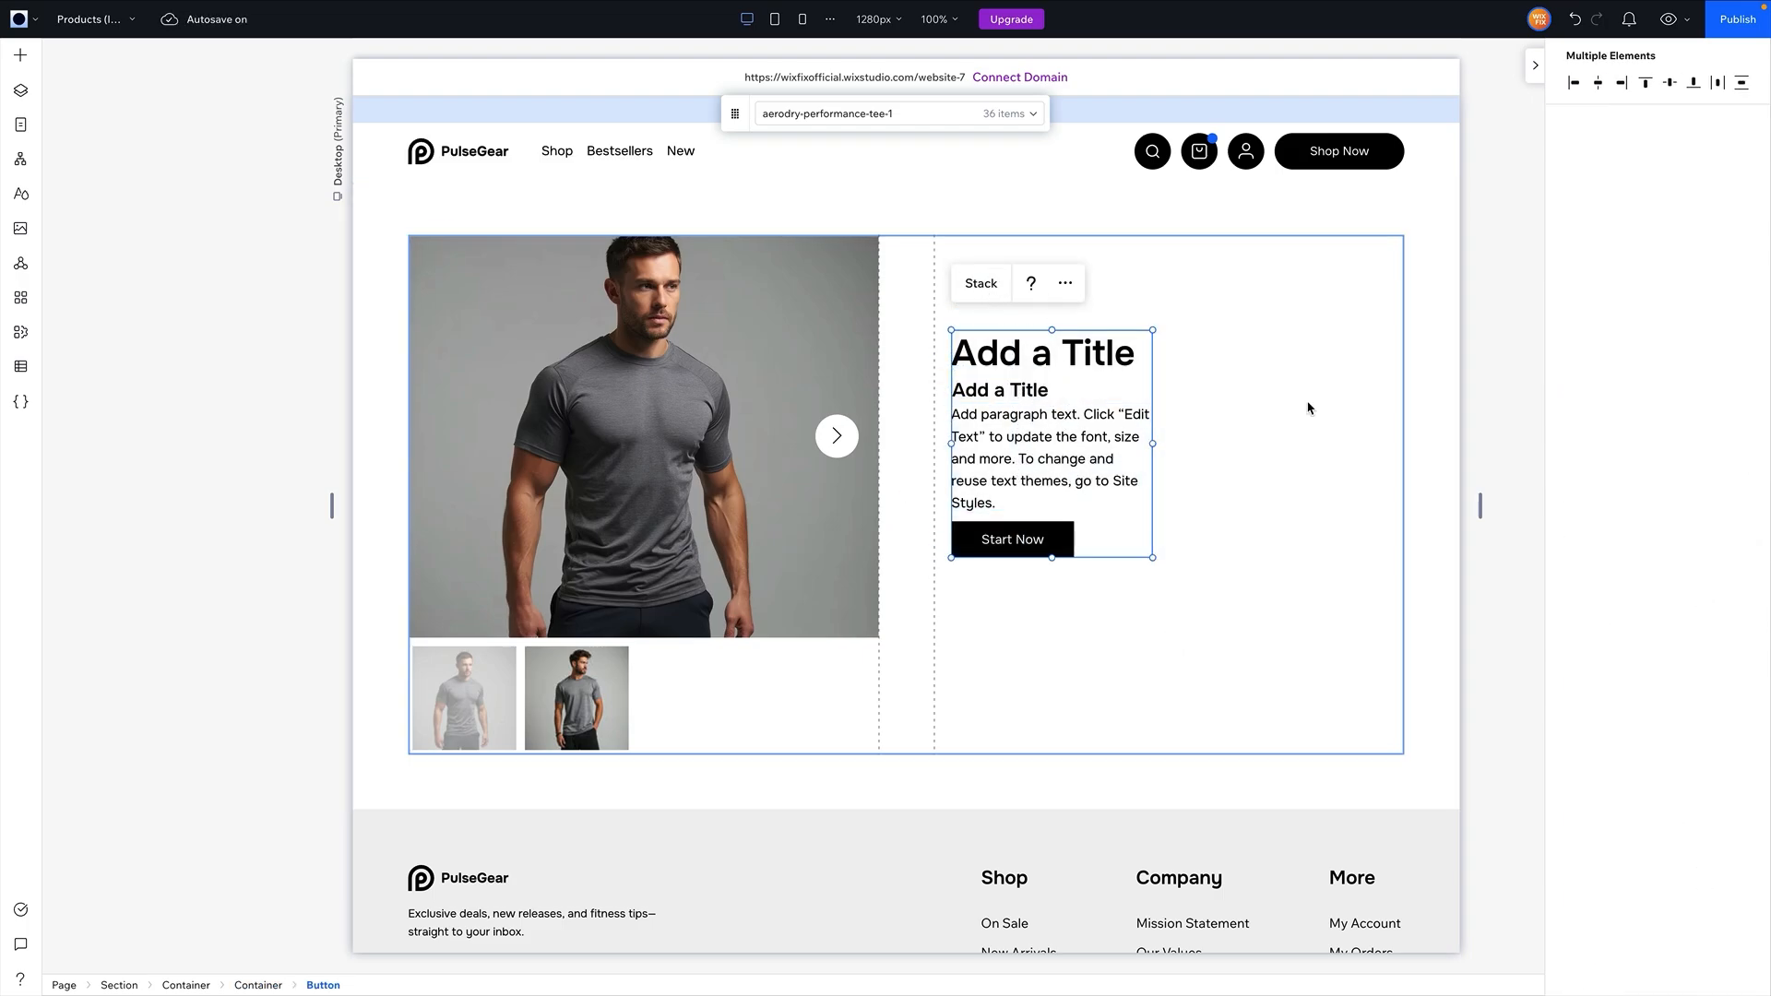
pyautogui.hotkey('ctrl', 'shift', 's')
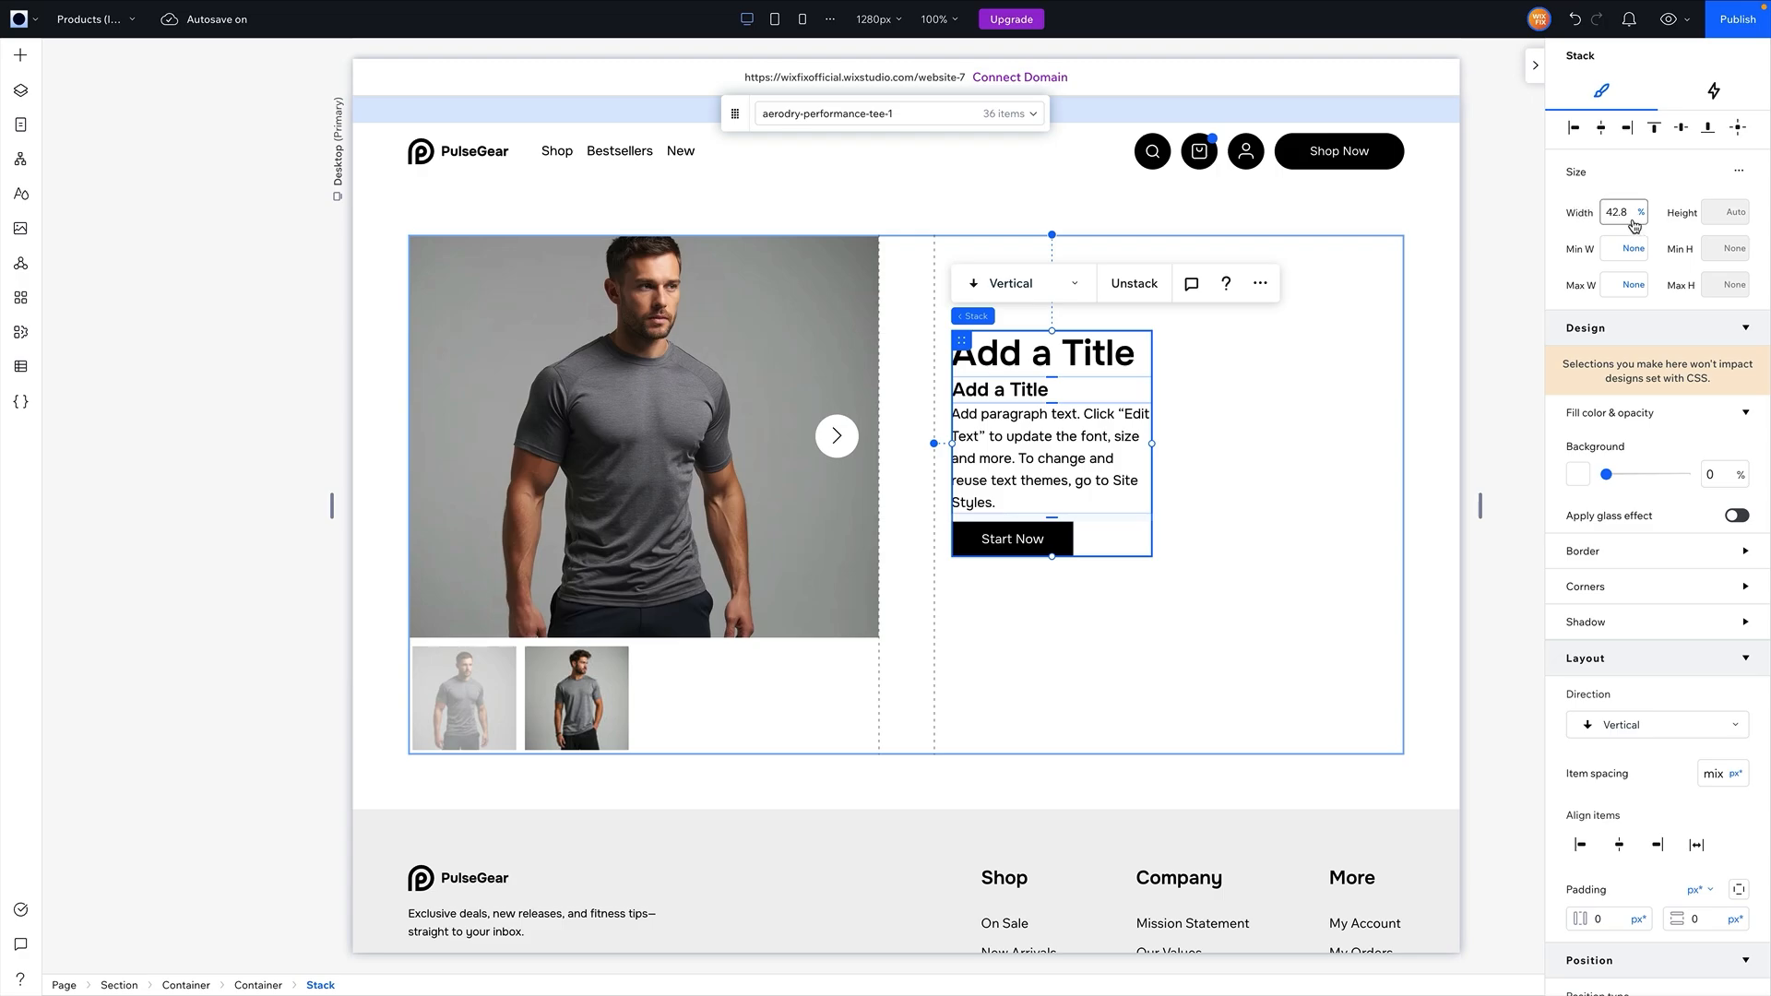
# Set the stack's width to 100% and align it to the left and top of its grid cell.
pyautogui.click(1631, 219)
pyautogui.write('100')
pyautogui.press('Return')
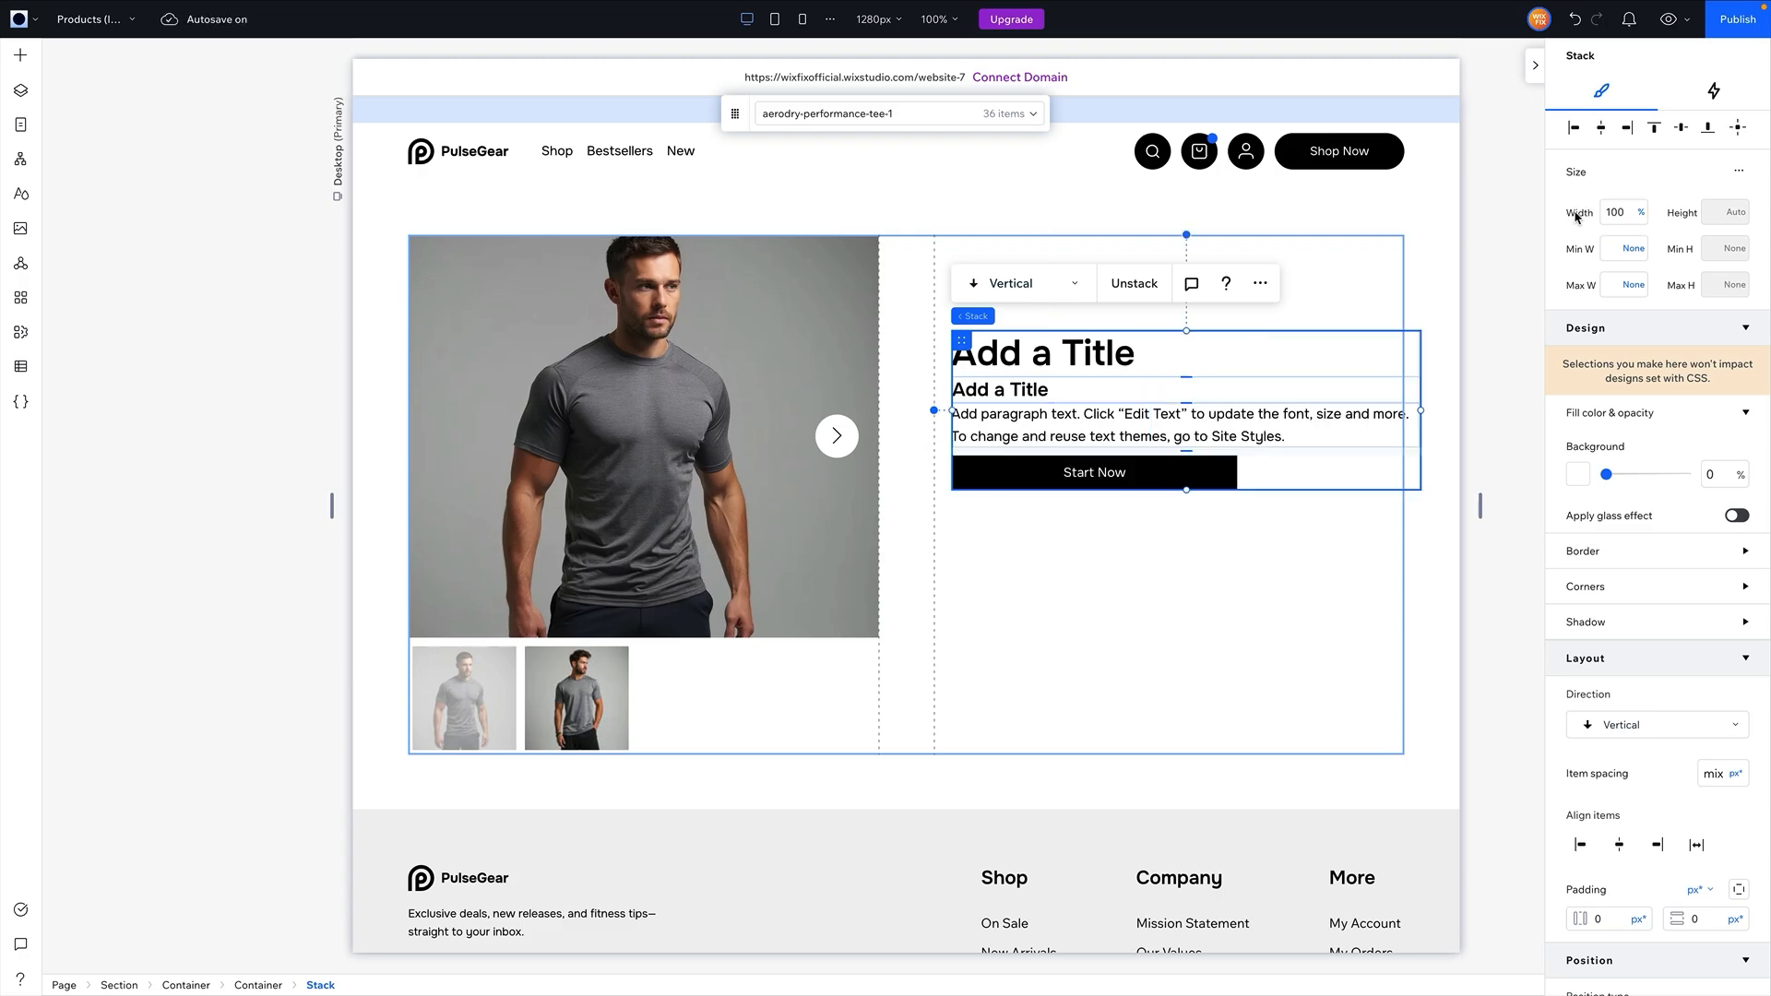
pyautogui.click(1575, 128)
pyautogui.click(1683, 131)
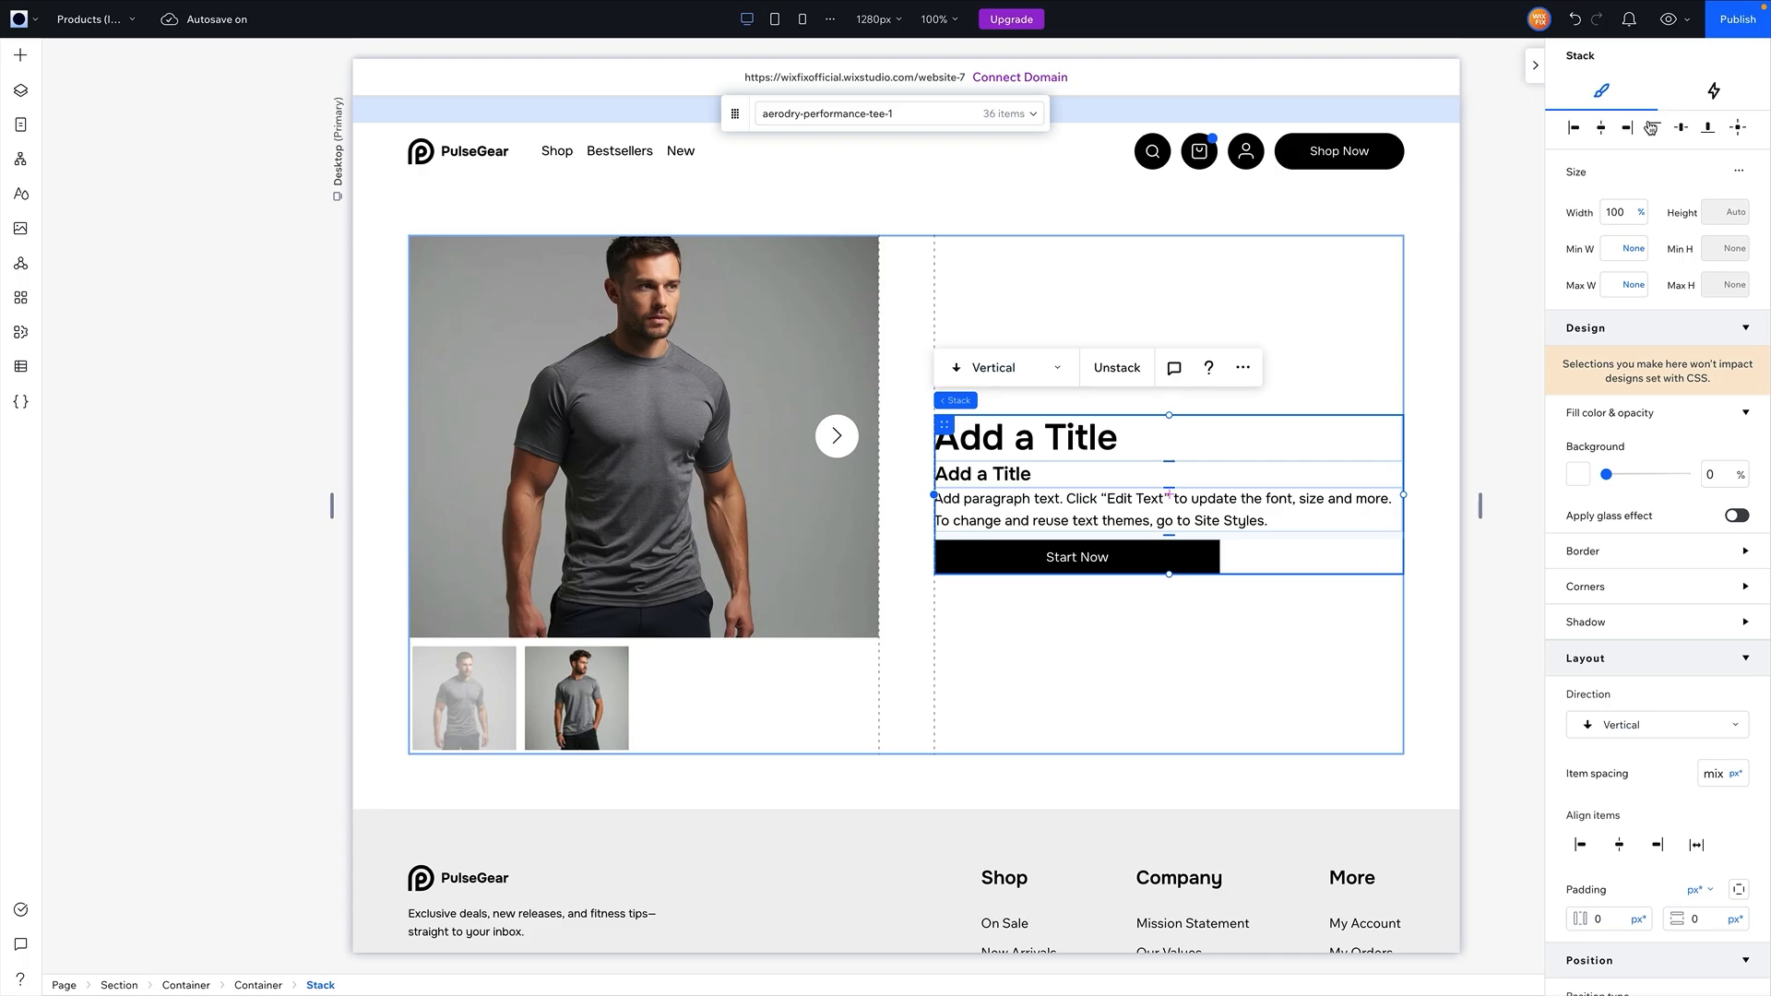
pyautogui.click(1651, 129)
# Set the vertical stack's item spacing to 32 px.
pyautogui.click(1720, 781)
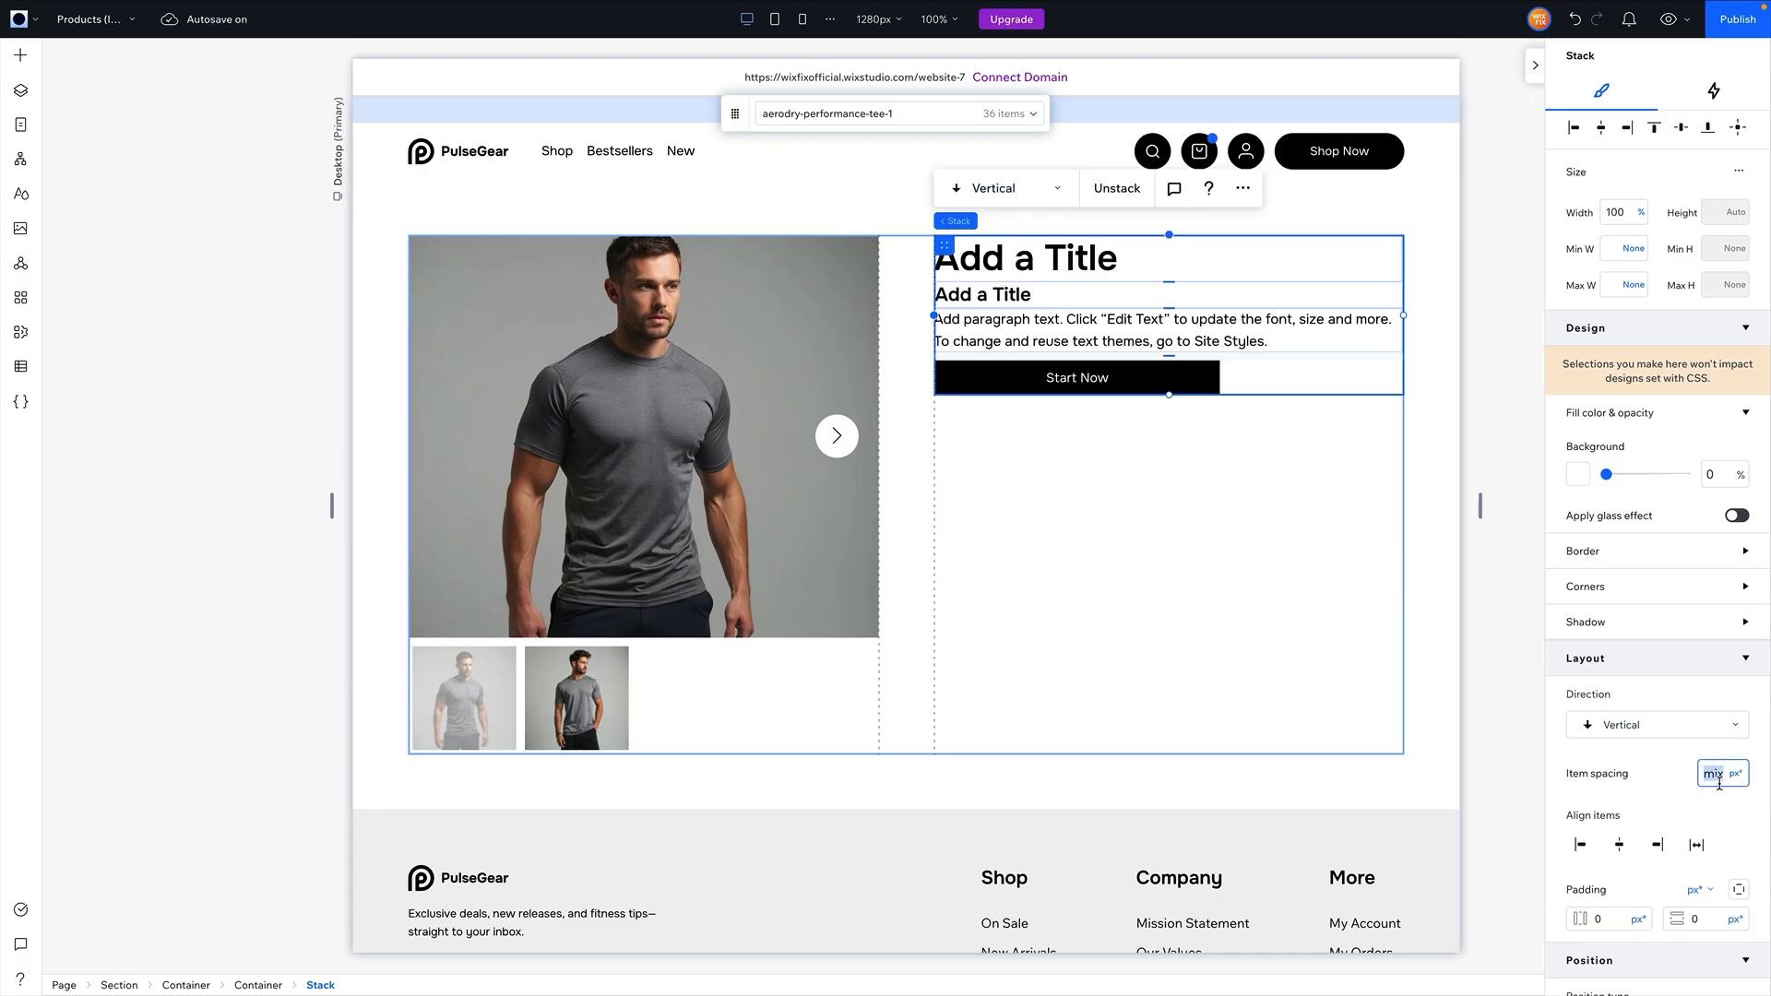
pyautogui.write('30')
pyautogui.press('Return')
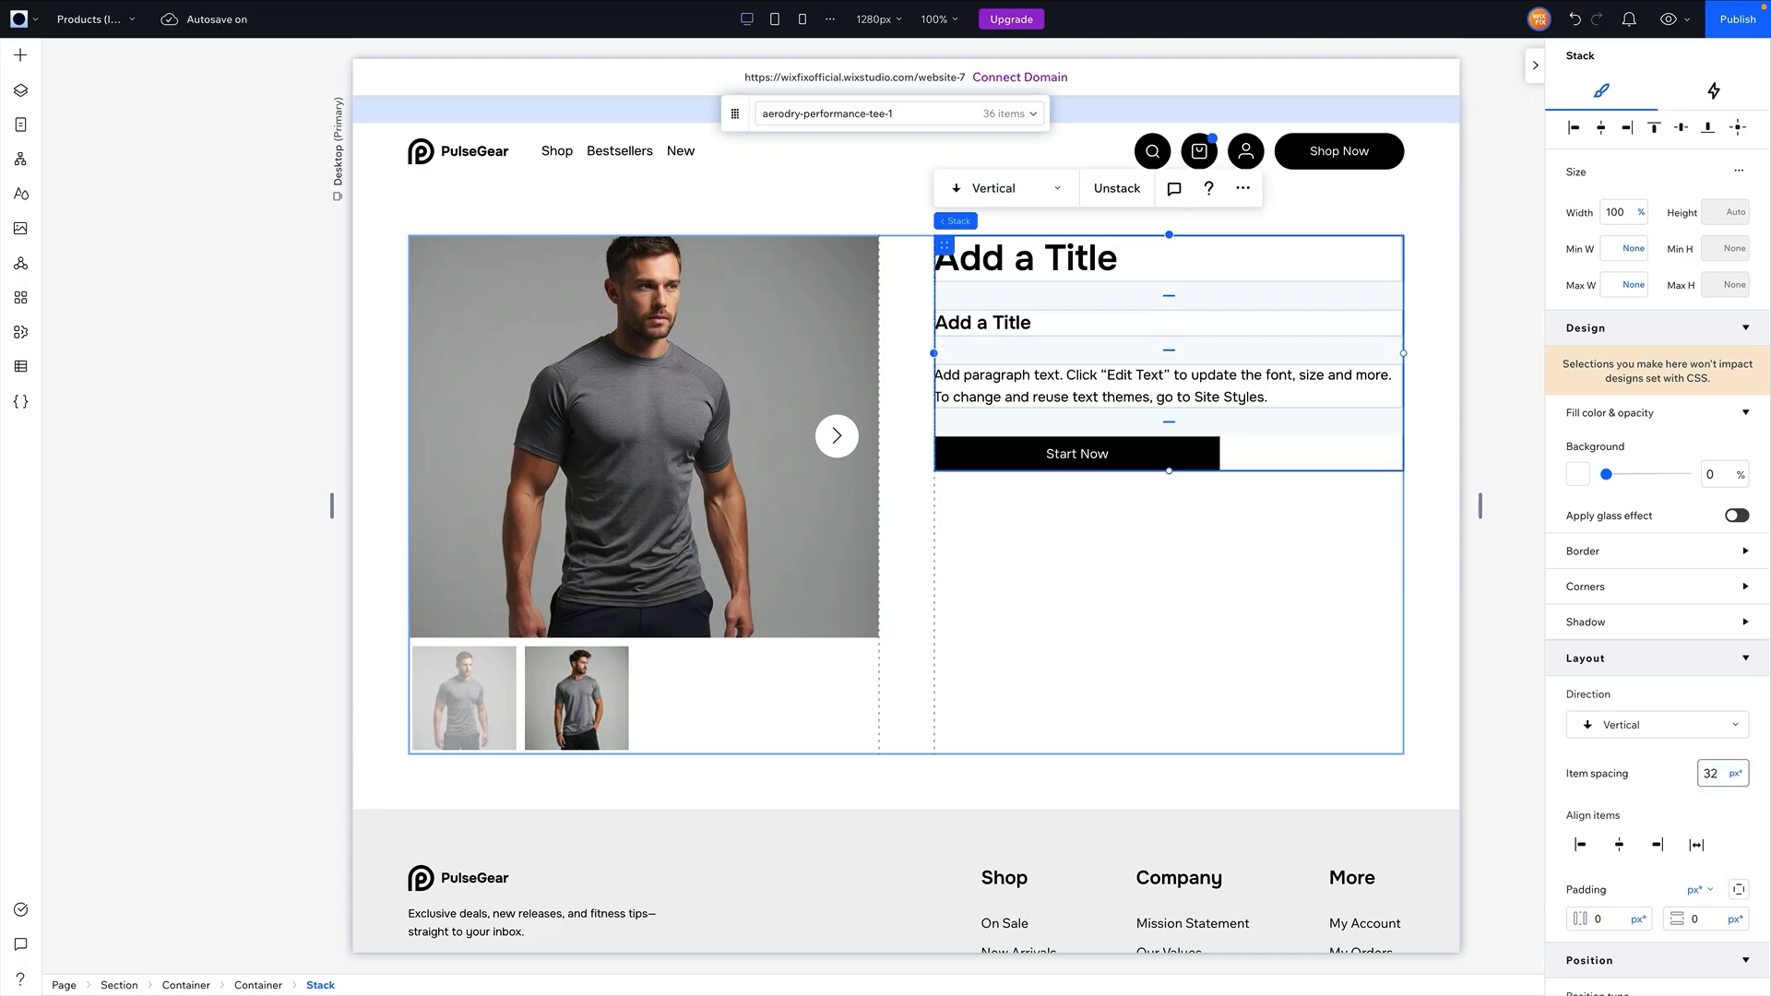
pyautogui.click(1152, 556)
# Connect the main title's text to the Name field of the Products Item dataset.
pyautogui.click(1025, 251)
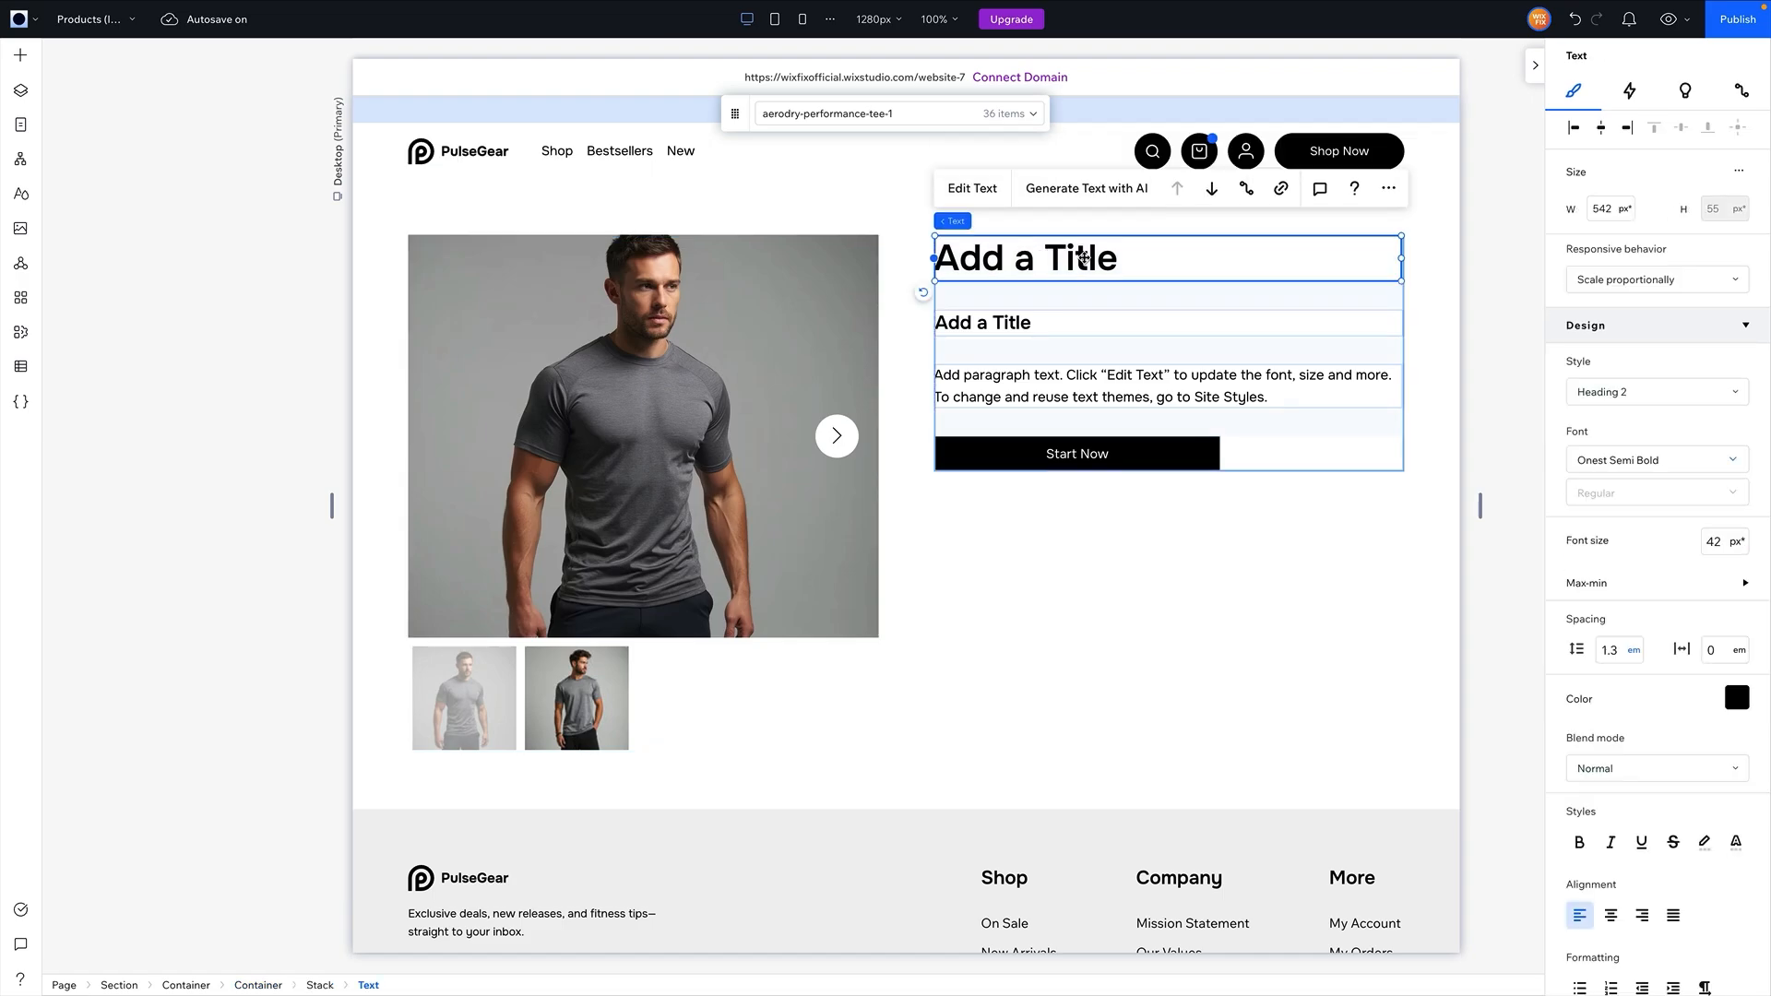
pyautogui.click(1740, 93)
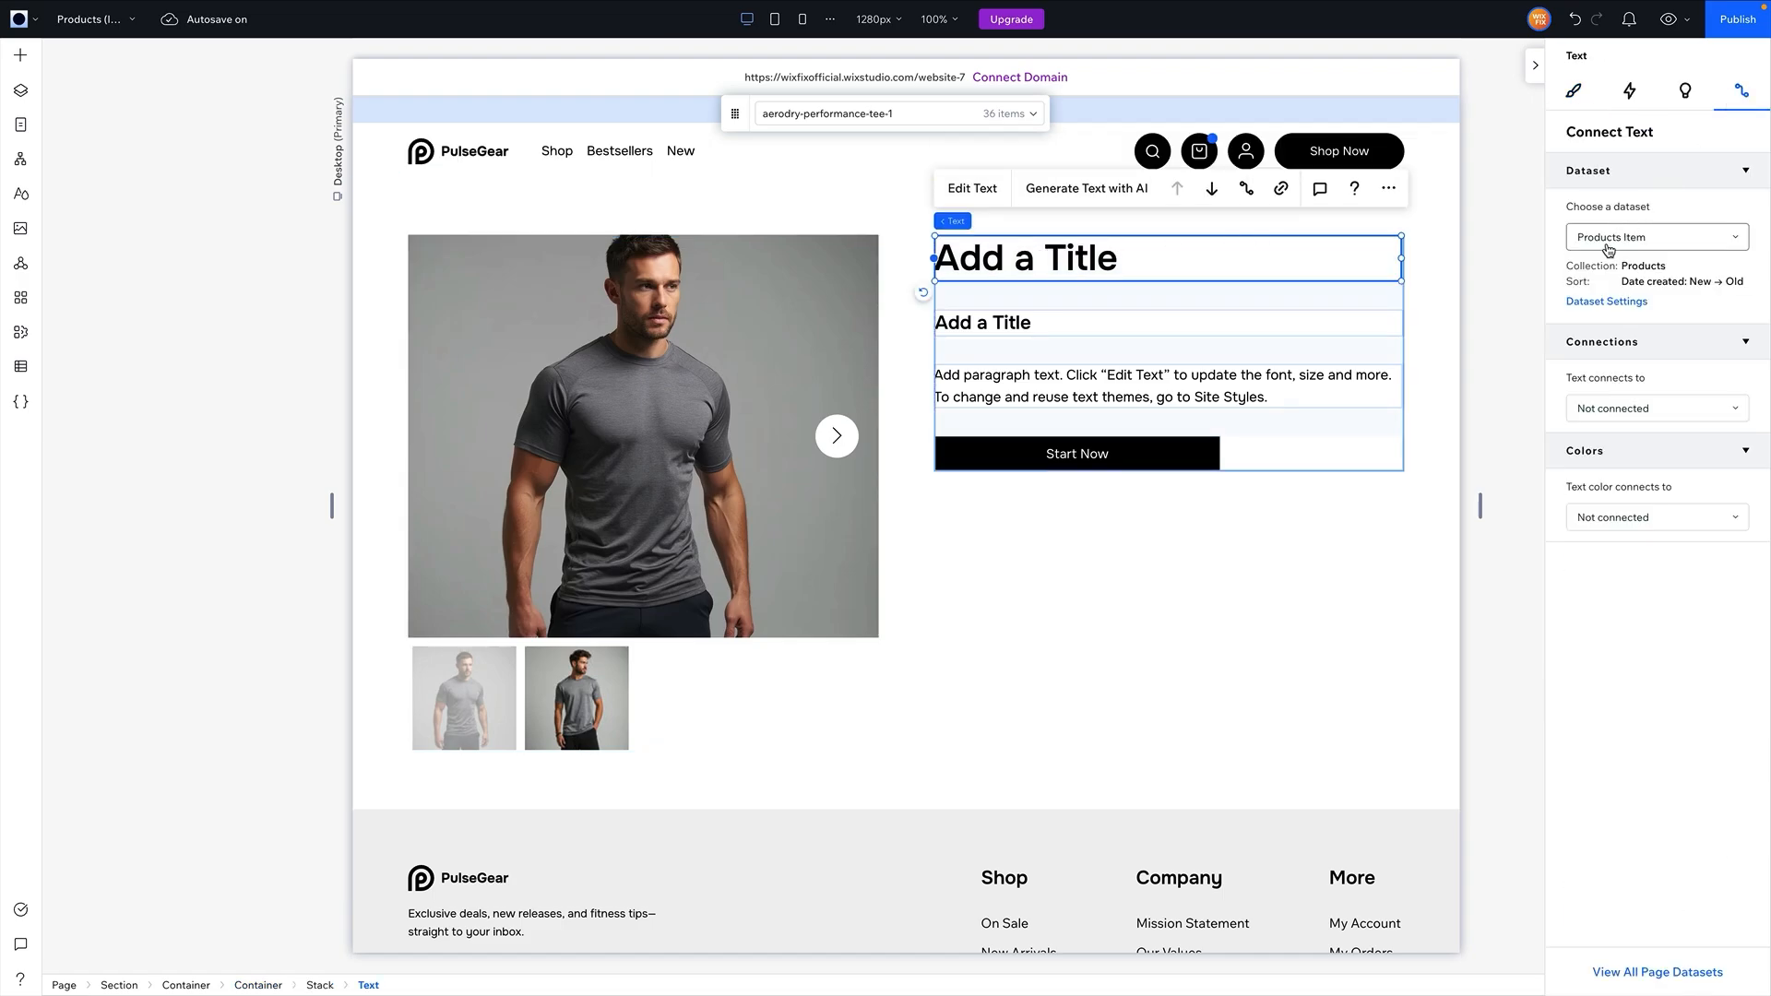
pyautogui.click(1644, 409)
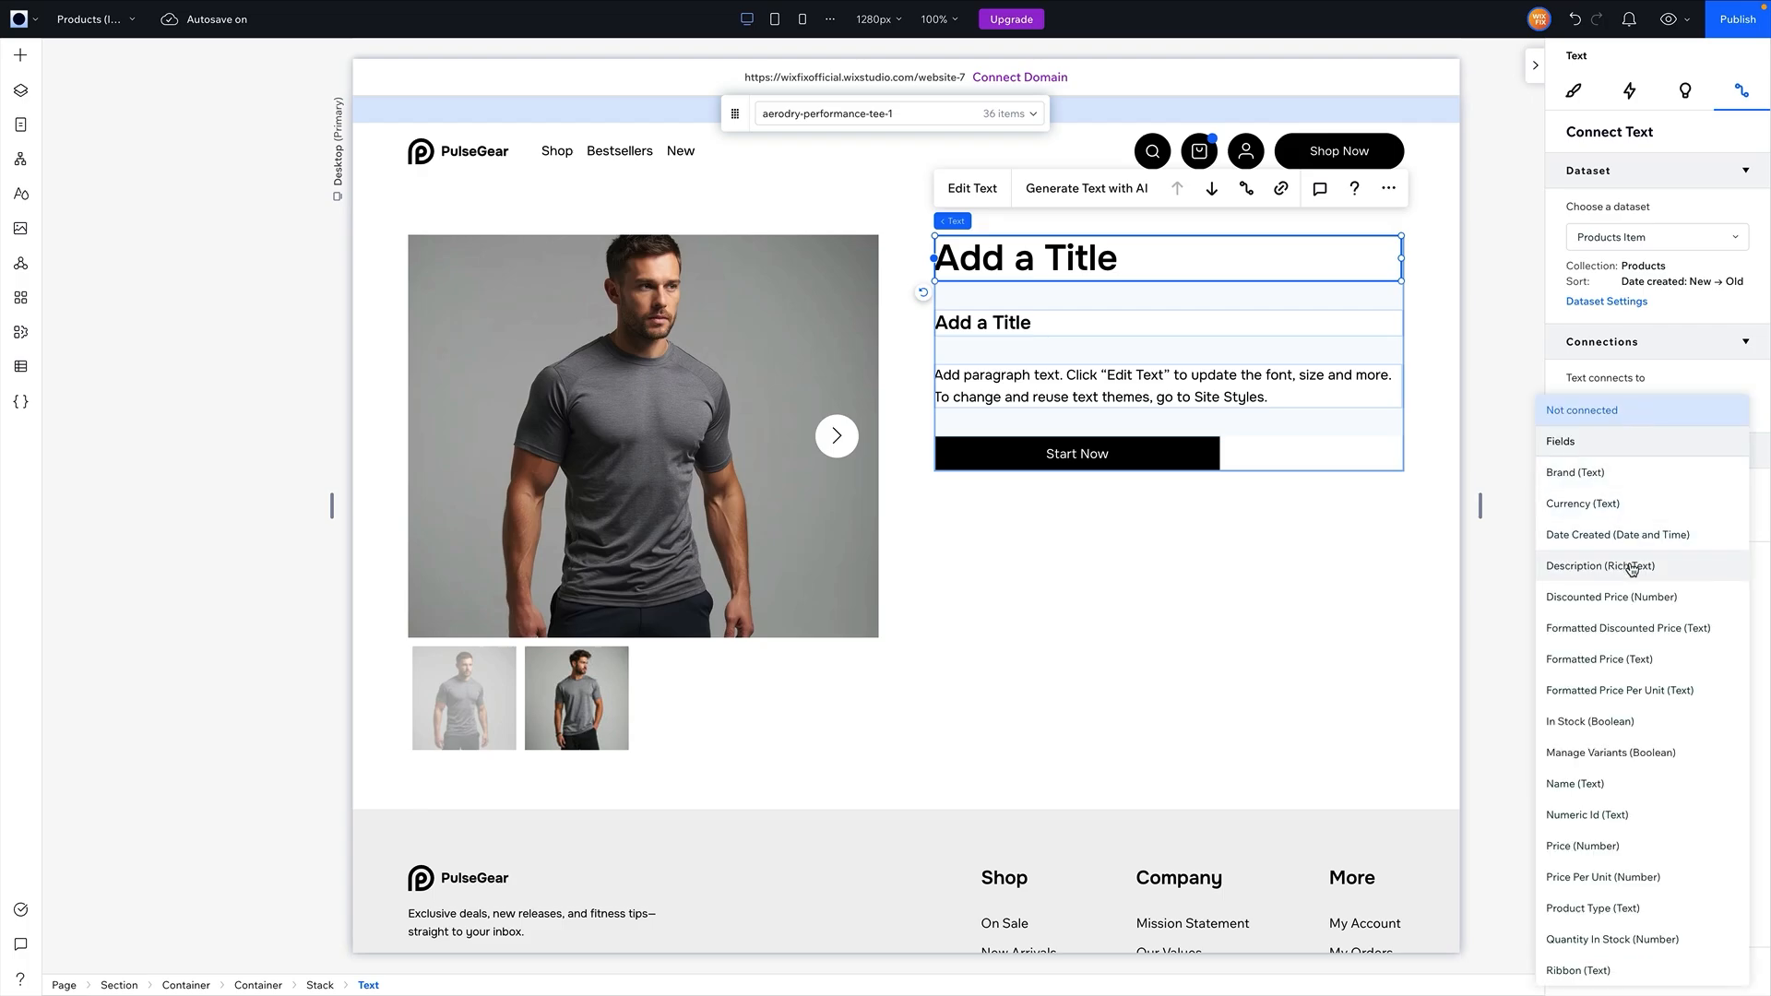
pyautogui.scroll(-3, 1602, 566)
pyautogui.click(1606, 660)
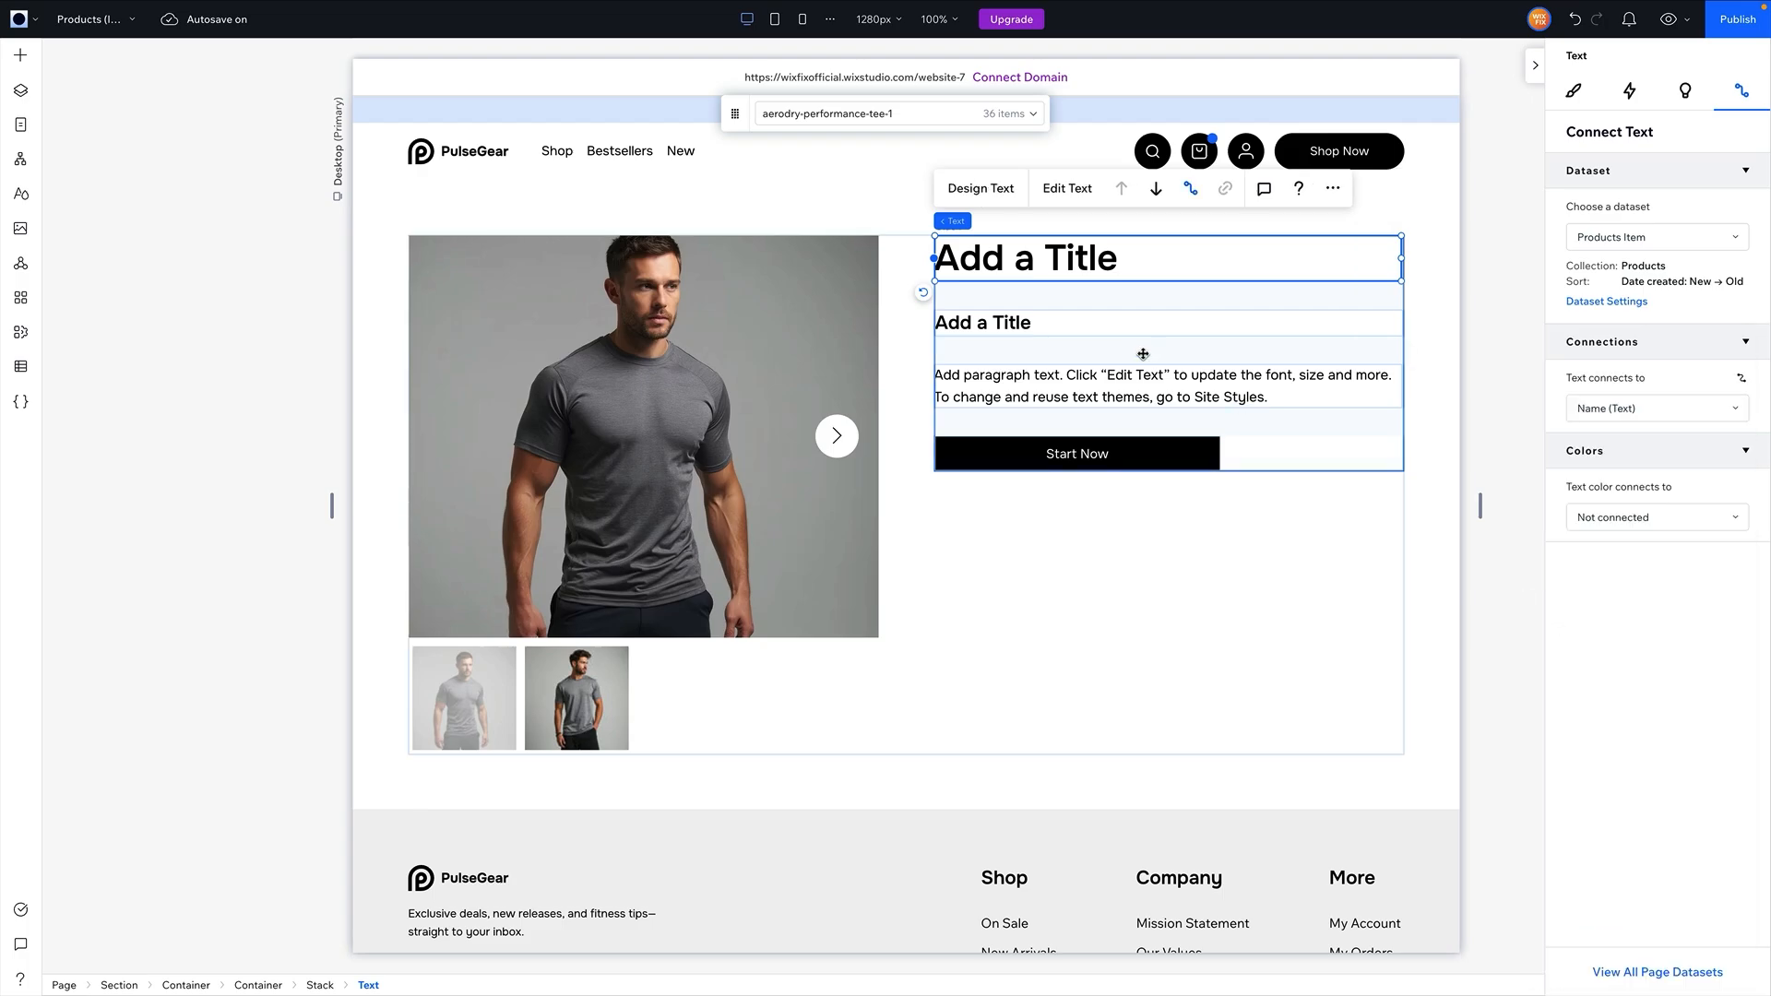
# Connect the second title's text to the Formatted Price field of the Products Item dataset.
pyautogui.click(1060, 329)
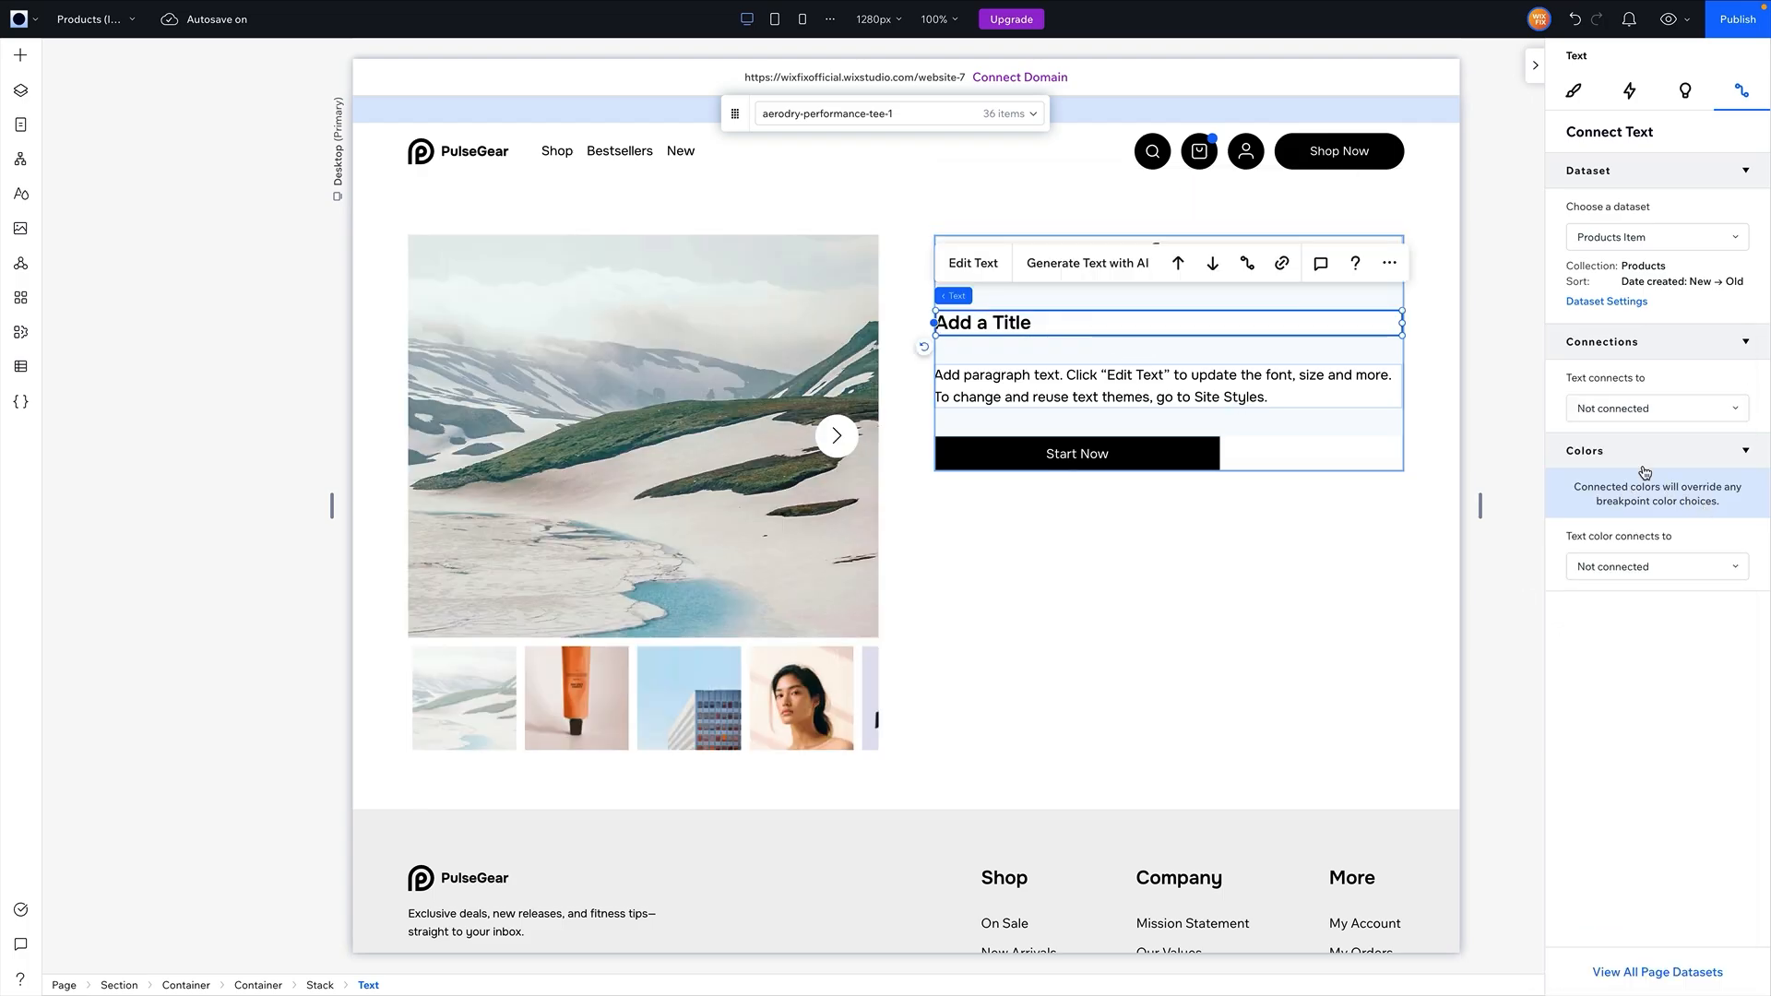
pyautogui.click(1611, 410)
pyautogui.scroll(-2, 1640, 721)
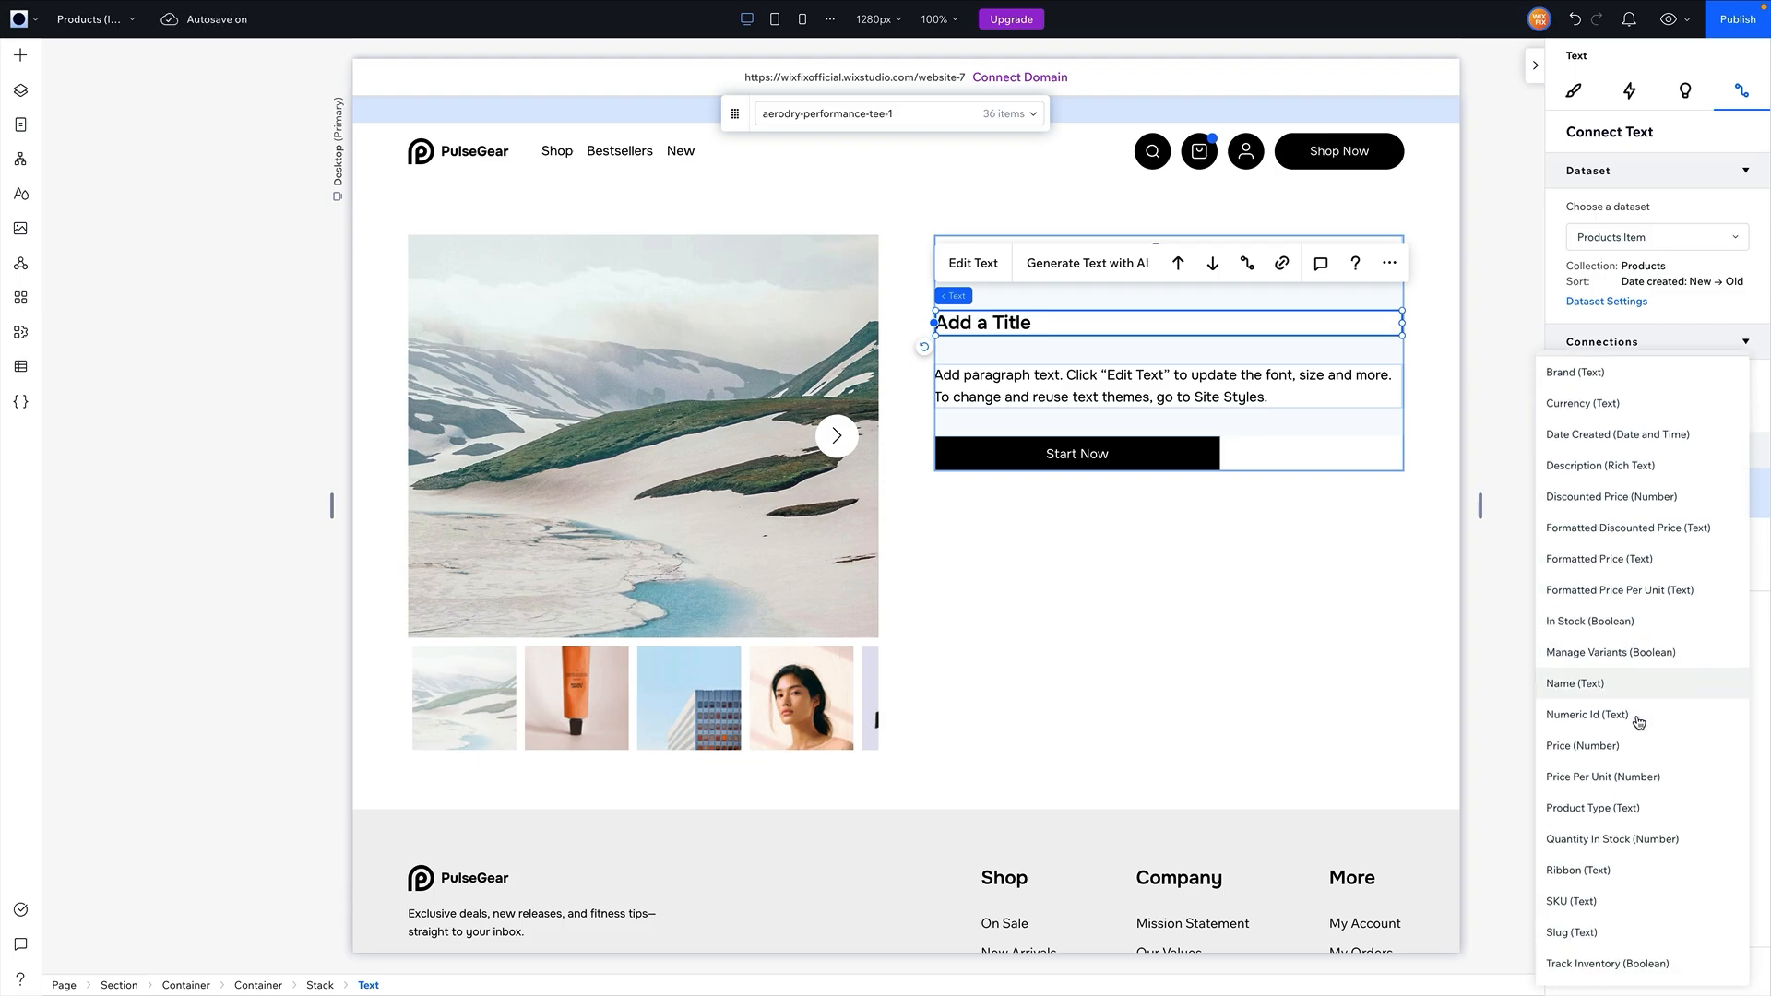
pyautogui.scroll(-2, 1639, 722)
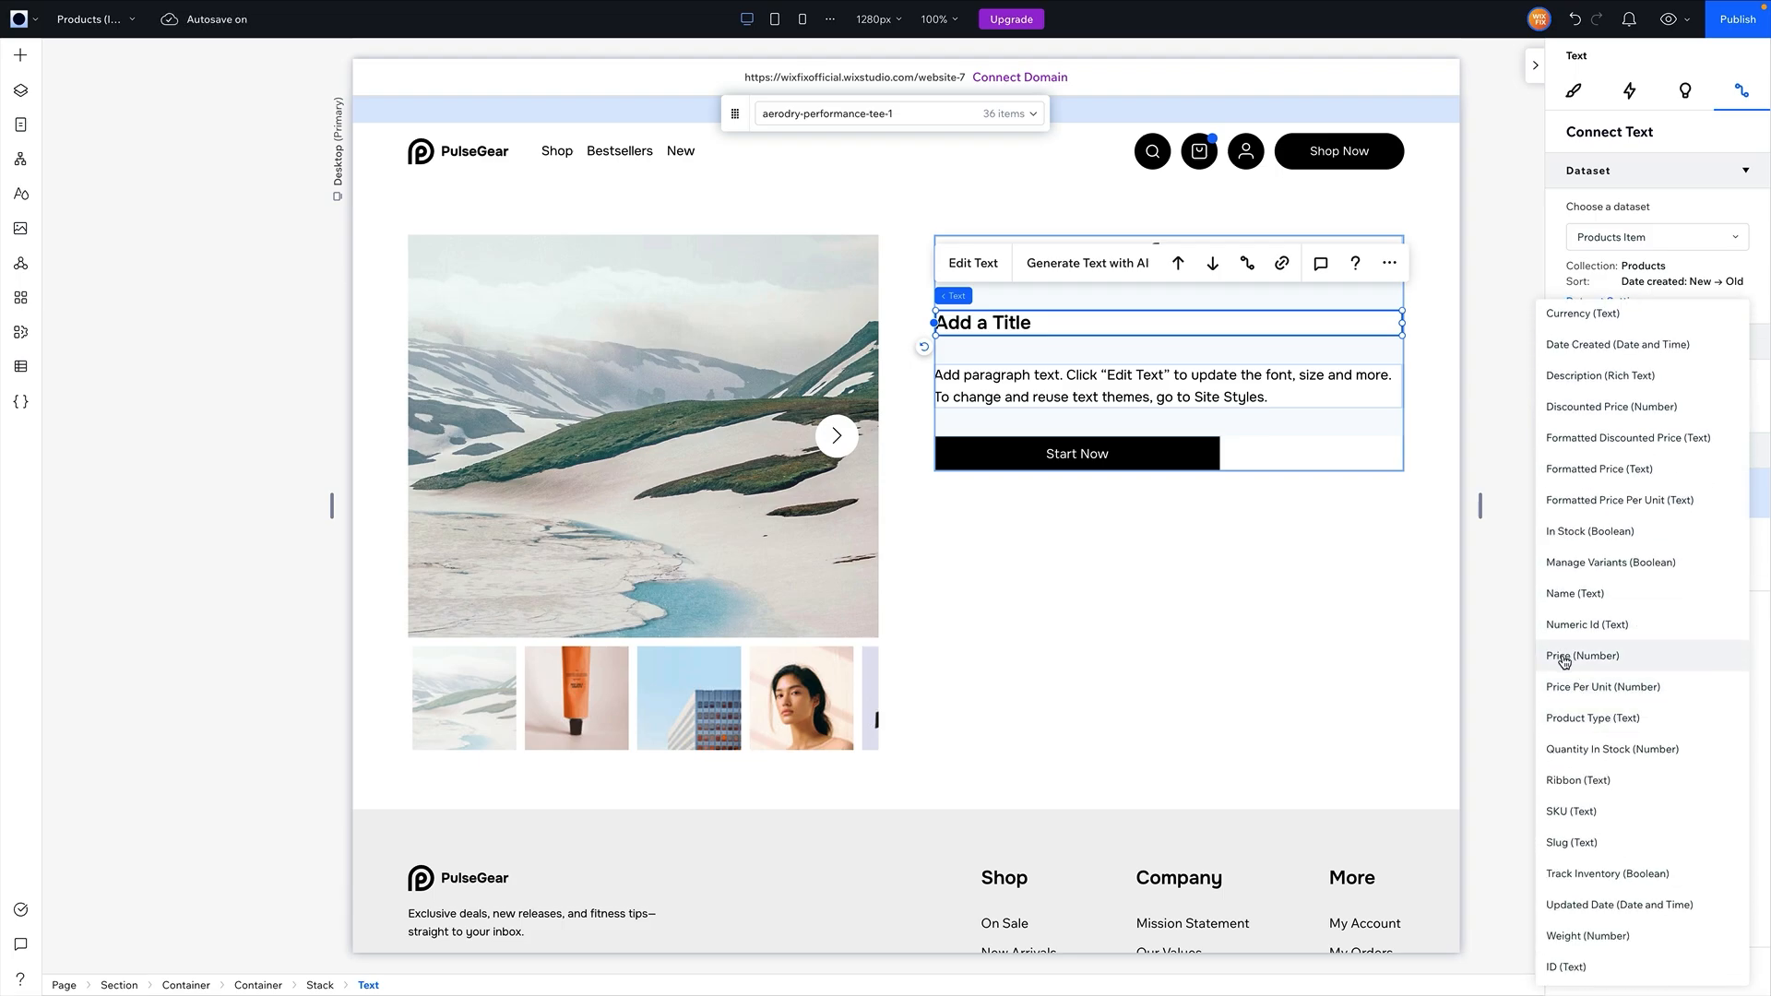
pyautogui.scroll(-3, 1564, 660)
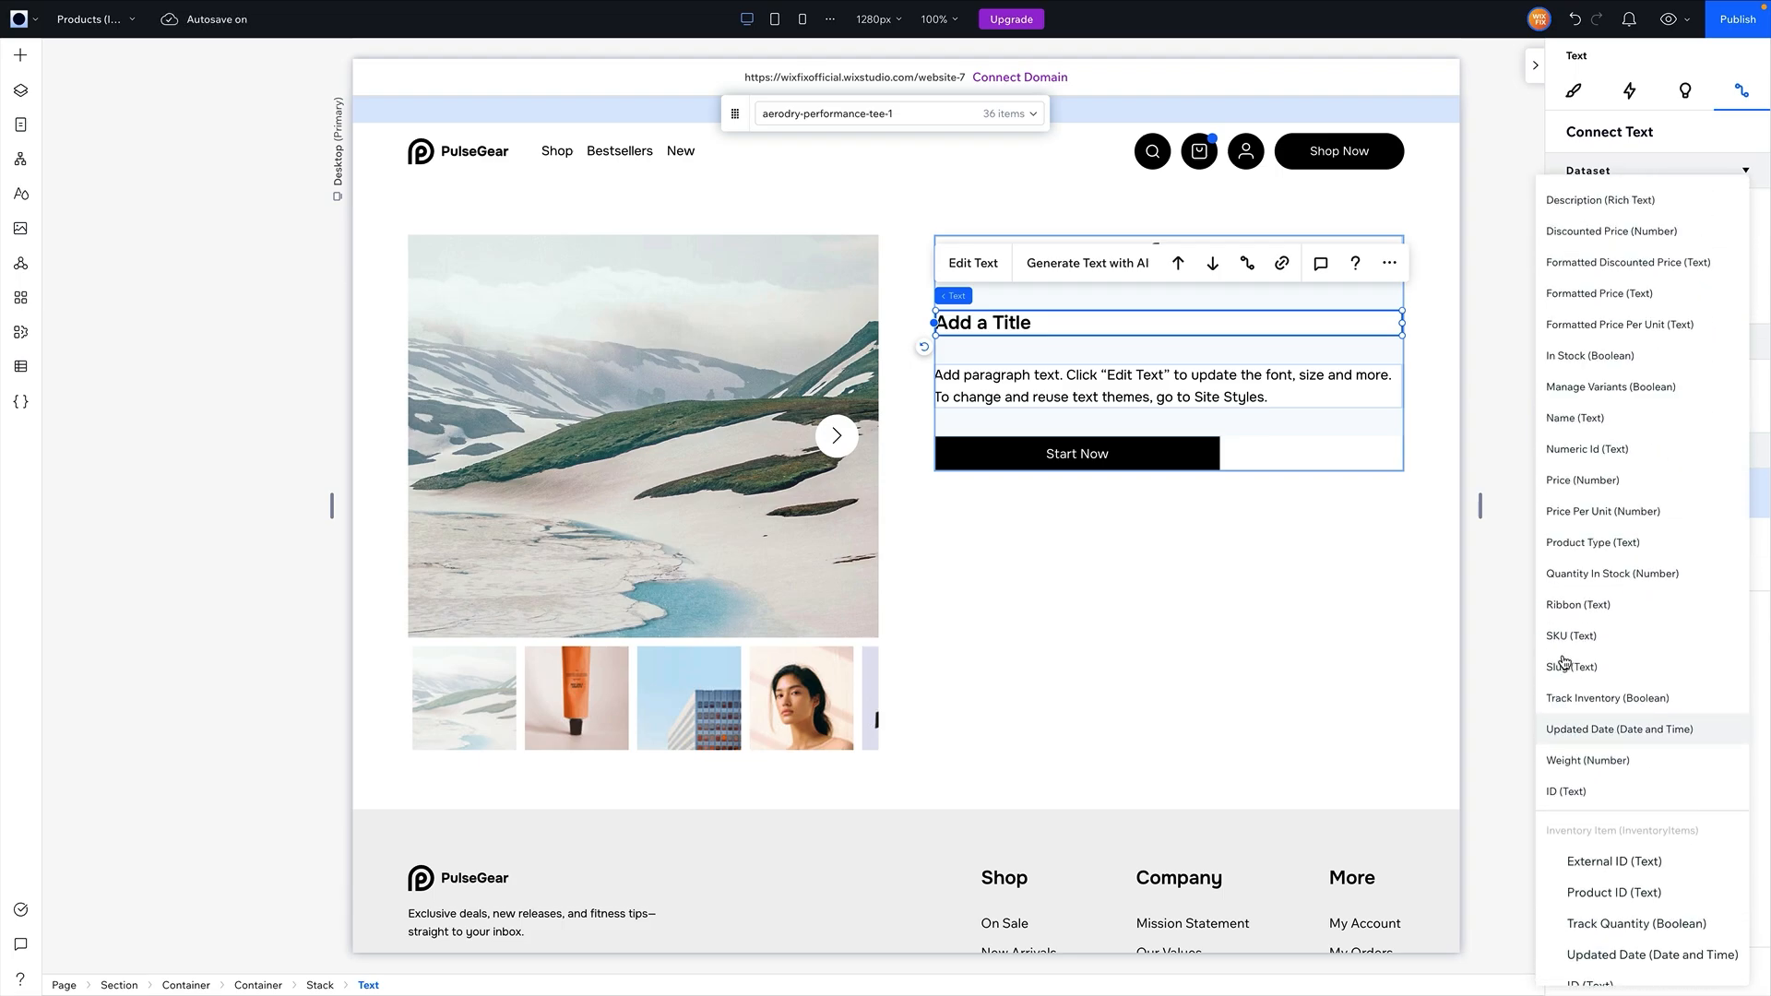
pyautogui.scroll(2, 1564, 660)
pyautogui.click(1566, 449)
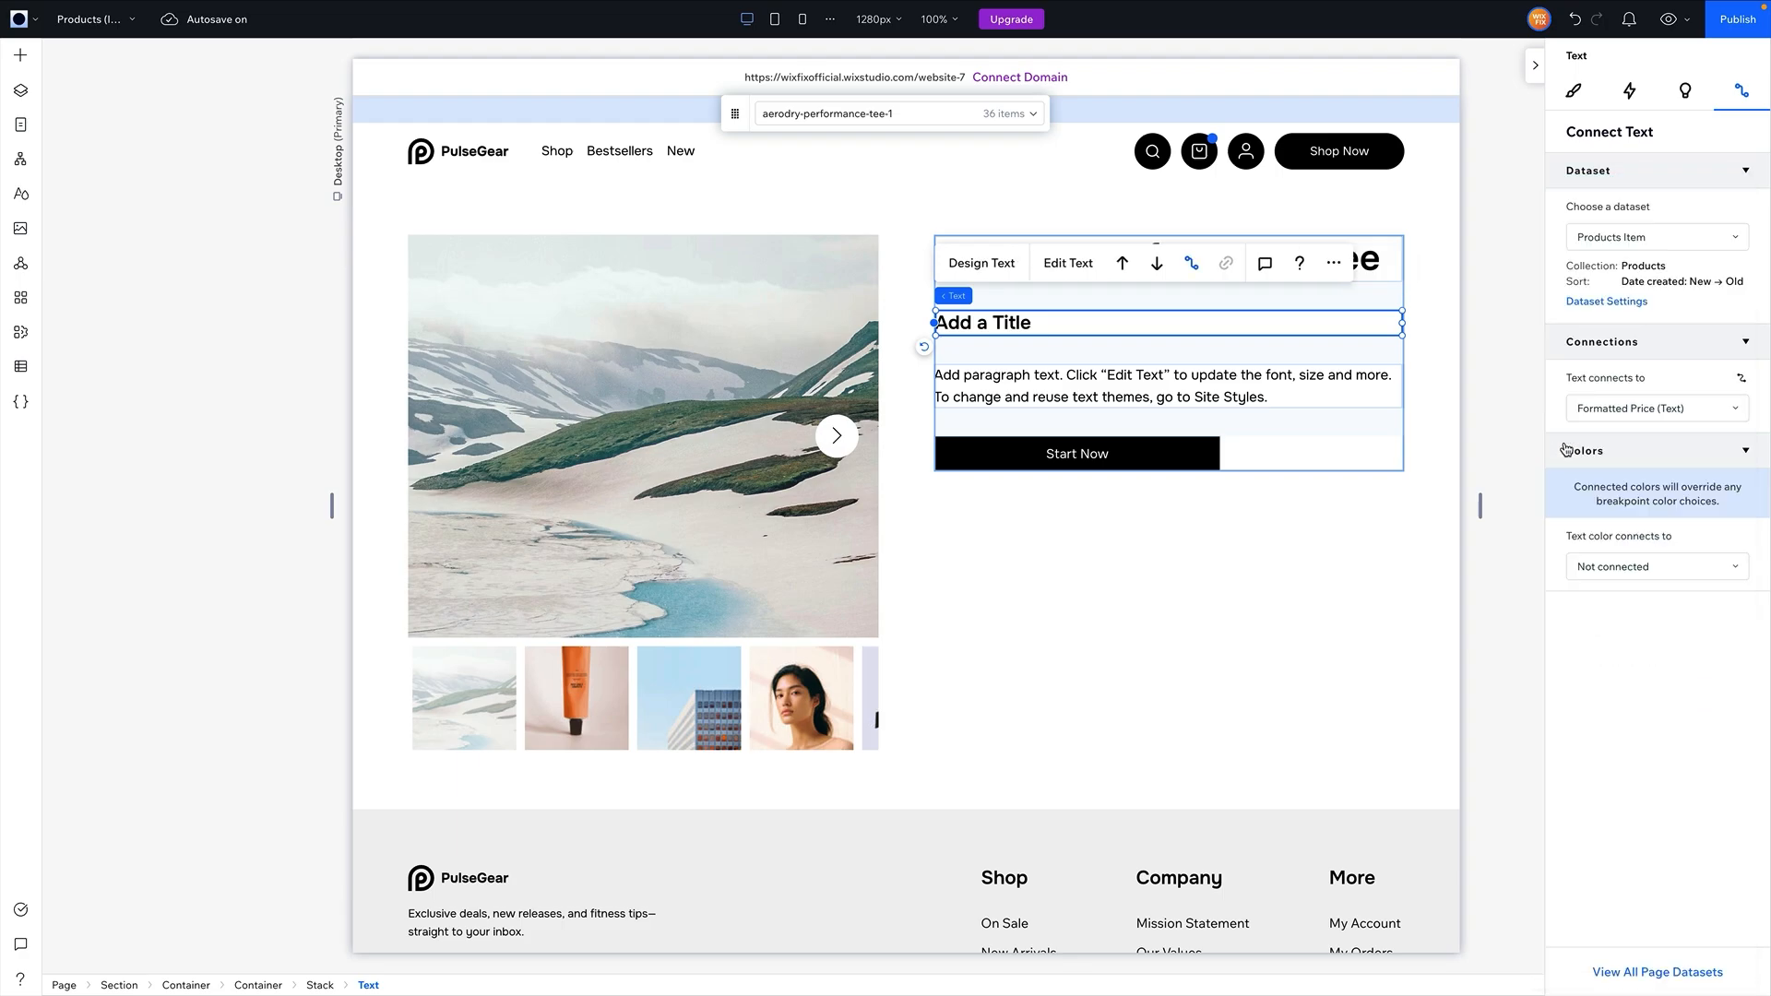
# Connect the paragraph's text to the Description (Rich Text) field of the Products Item dataset.
pyautogui.click(1083, 397)
pyautogui.click(1620, 408)
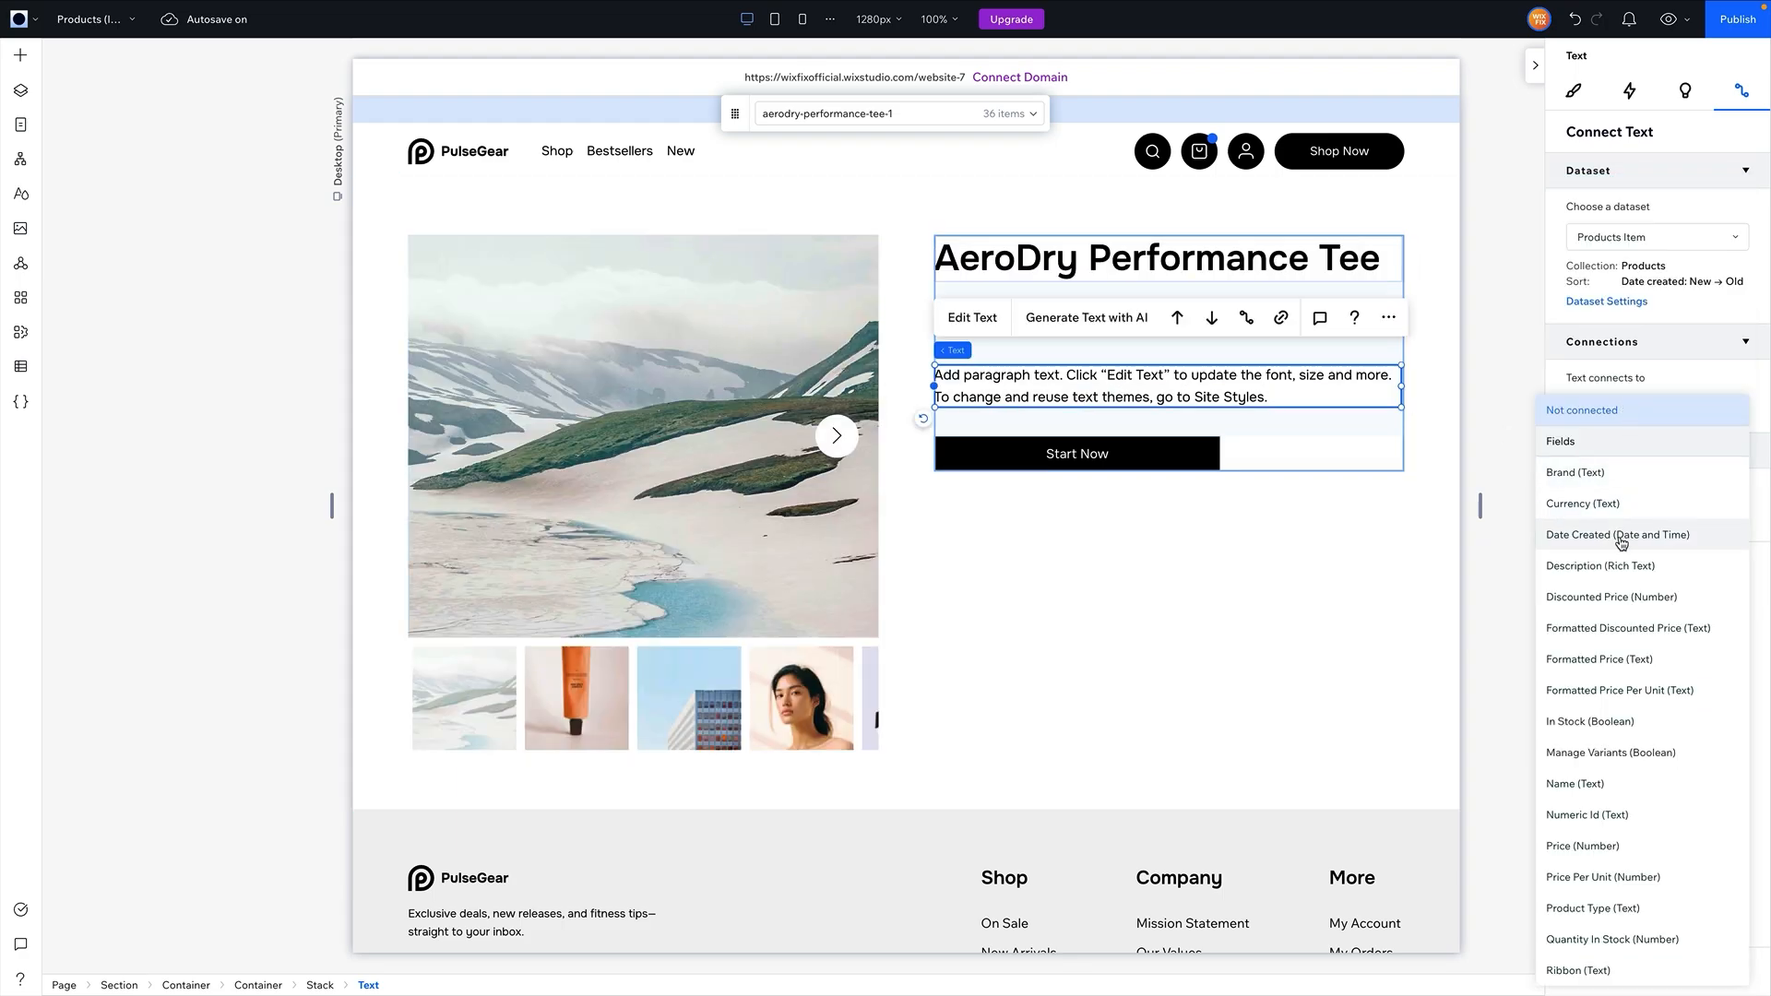
pyautogui.click(1621, 573)
# Narrow the Start Now button to about 130 px wide, keeping it at the stack's left edge.
pyautogui.click(1186, 439)
pyautogui.moveTo(1220, 420); pyautogui.dragTo(1046, 416)
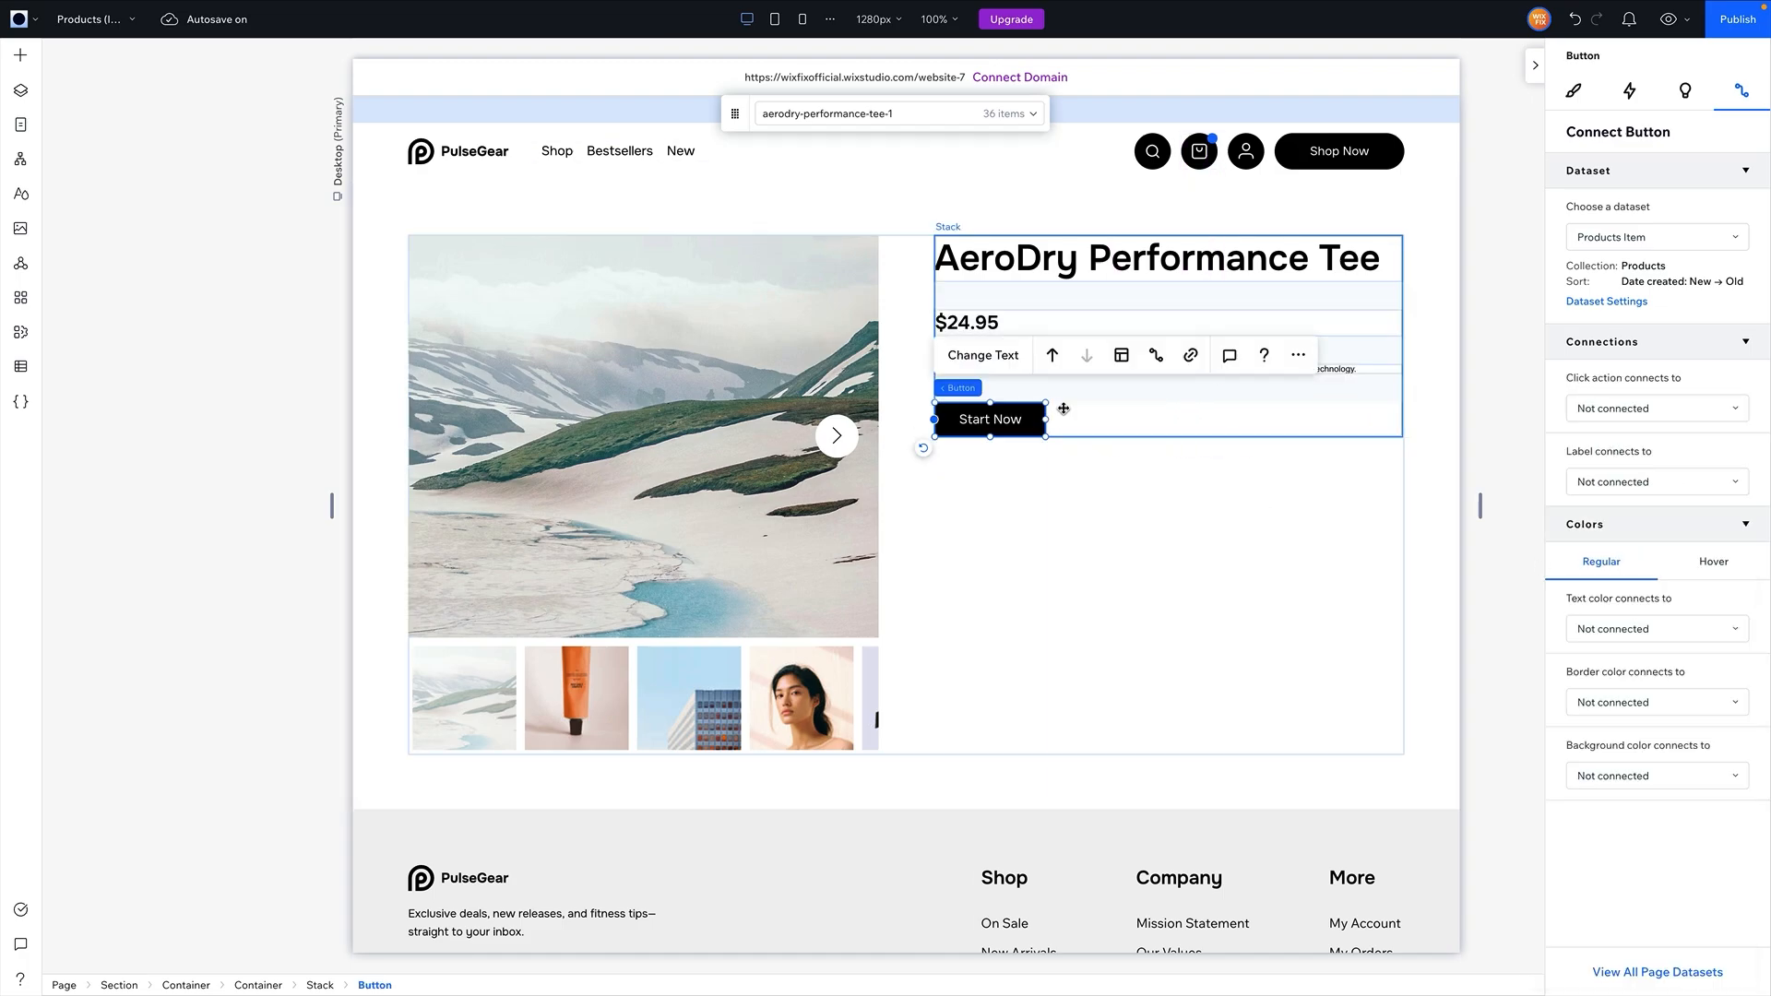
pyautogui.click(1372, 371)
# Change the button's text to "Add to Cart".
pyautogui.click(1025, 412)
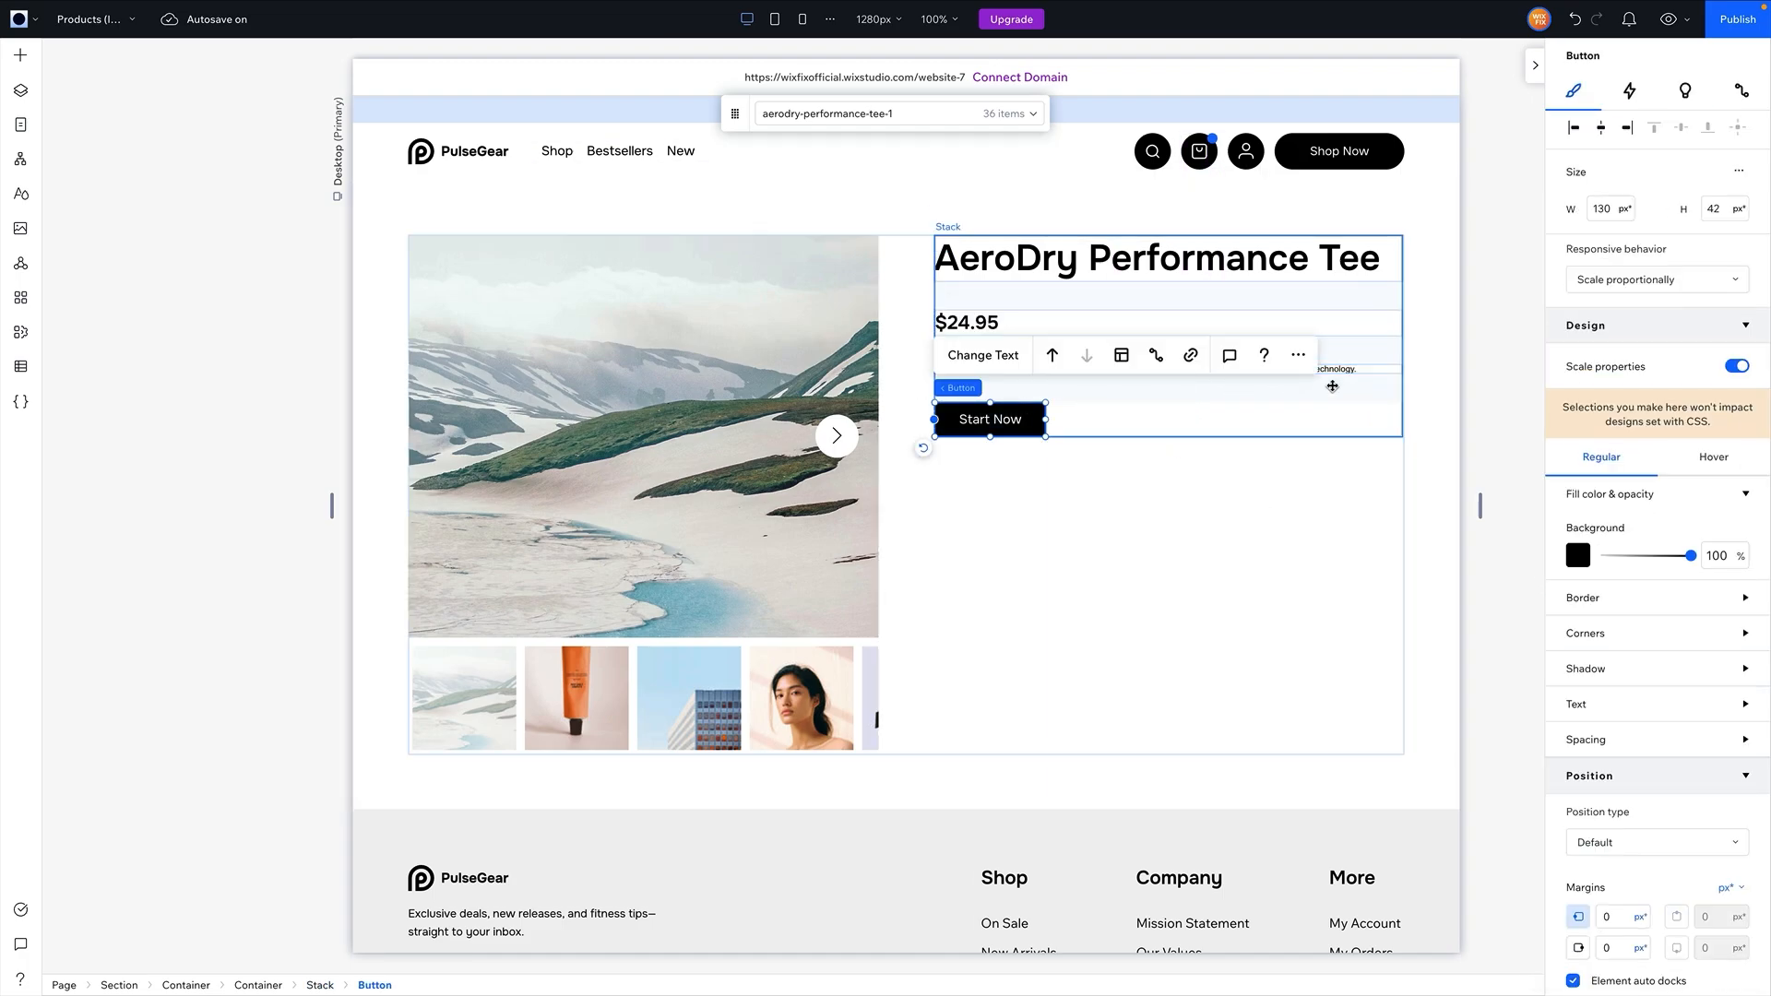
pyautogui.click(983, 355)
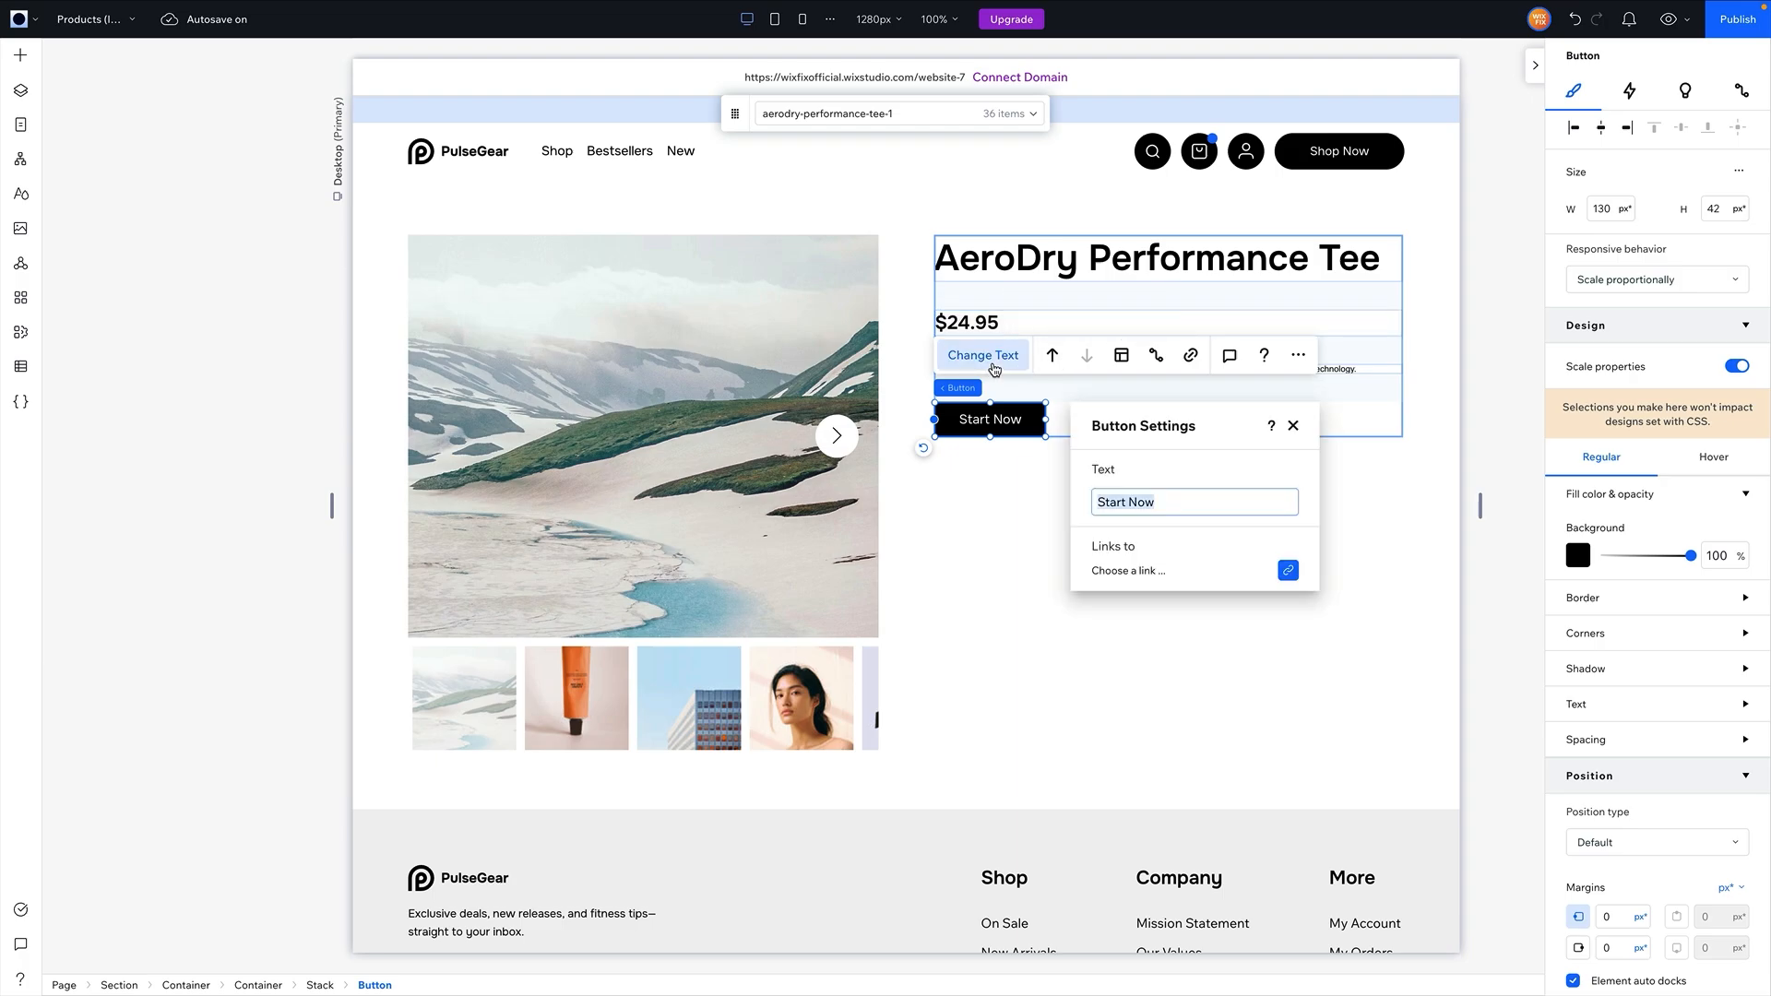
pyautogui.write('Add to Cart')
# Connect the button's click action to the Add to cart action of the Products Item dataset.
pyautogui.click(1743, 91)
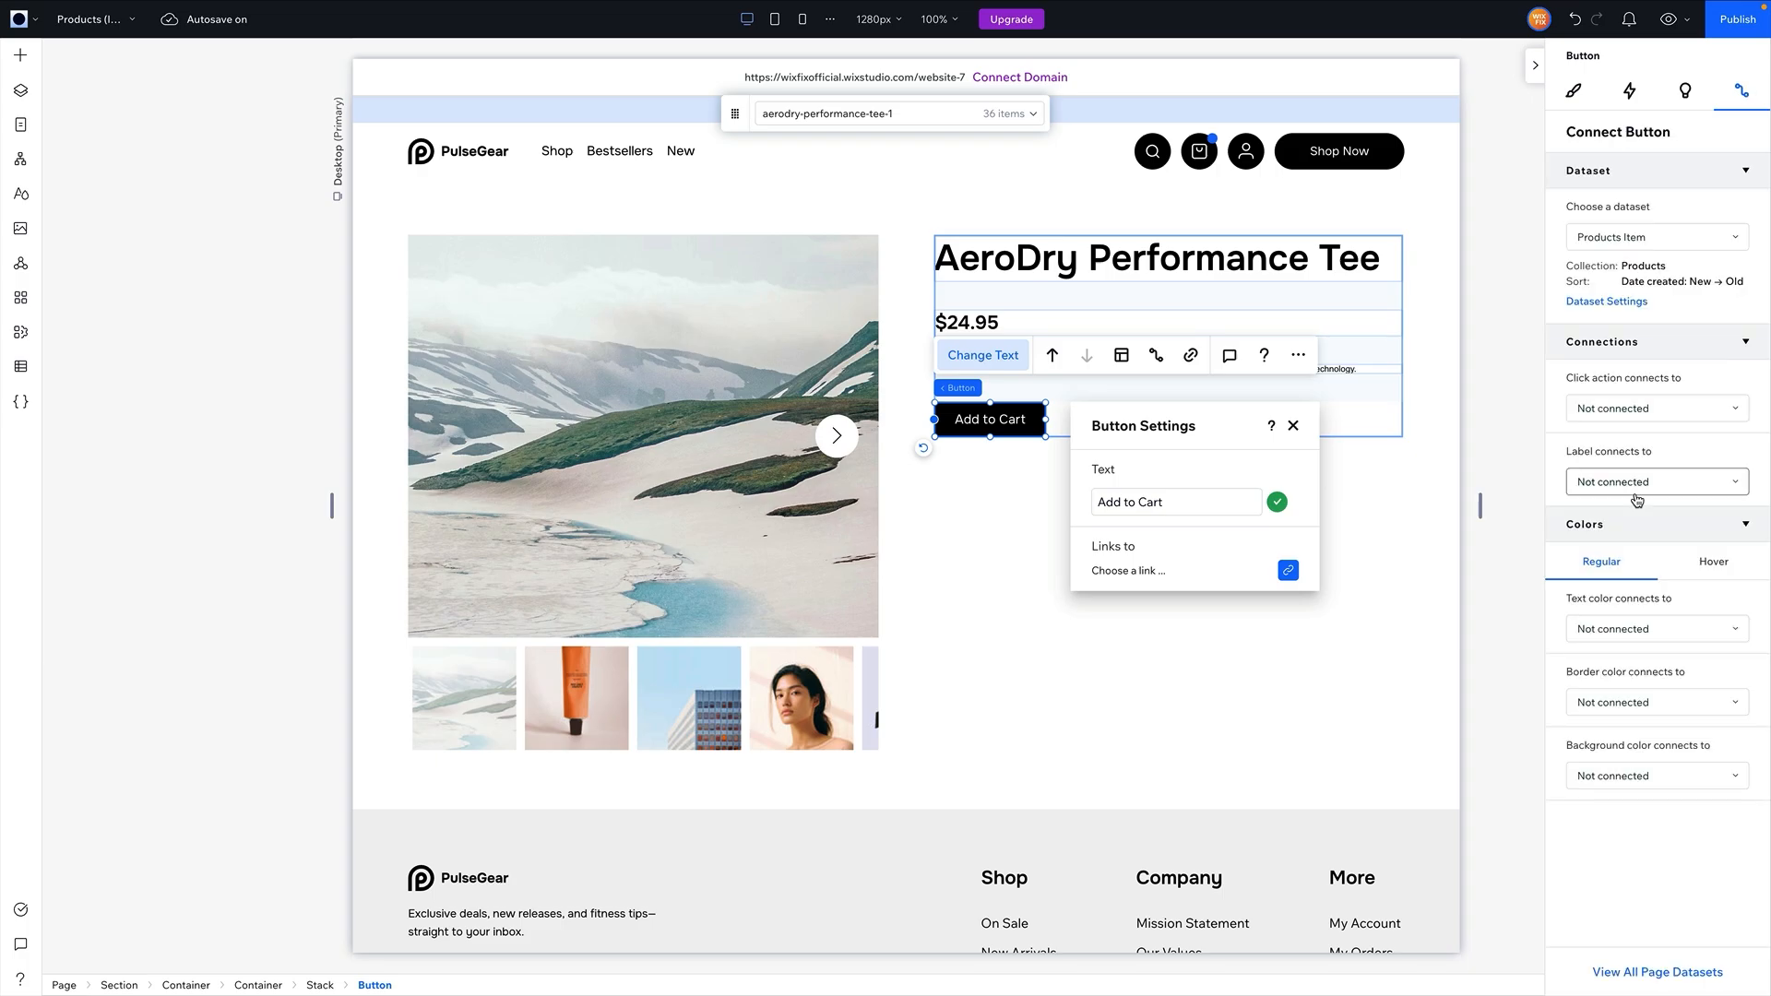
pyautogui.click(1624, 418)
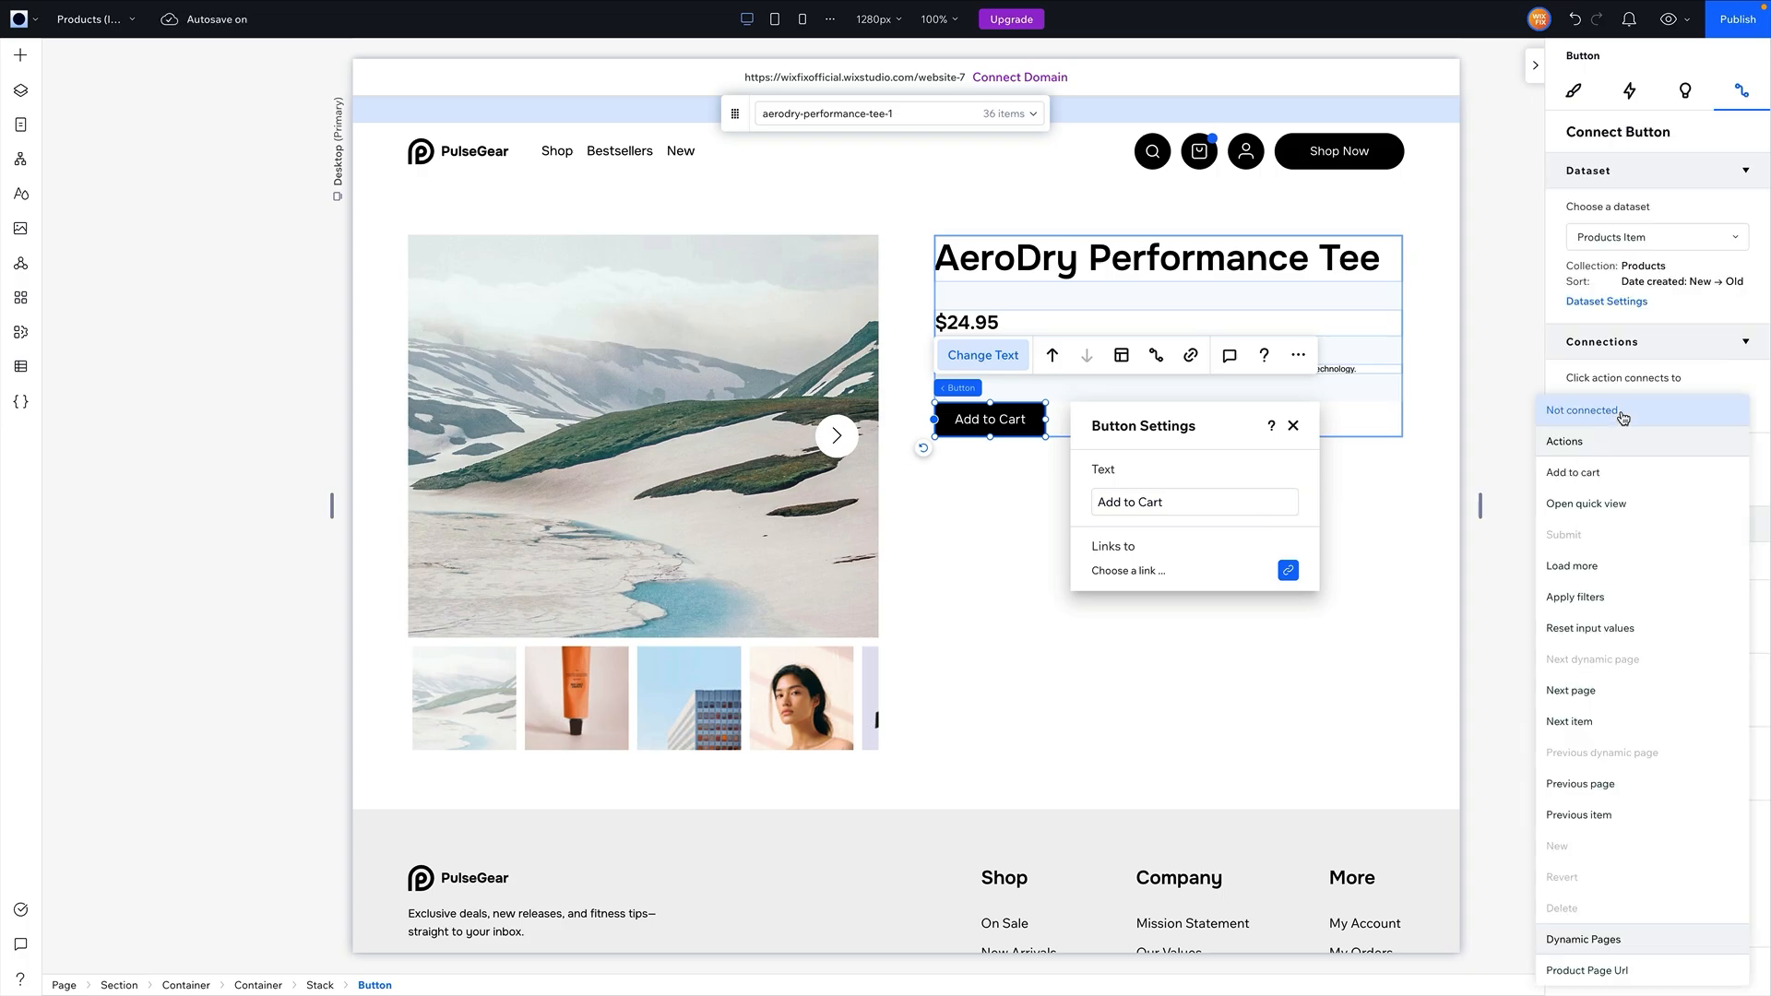
pyautogui.click(1616, 482)
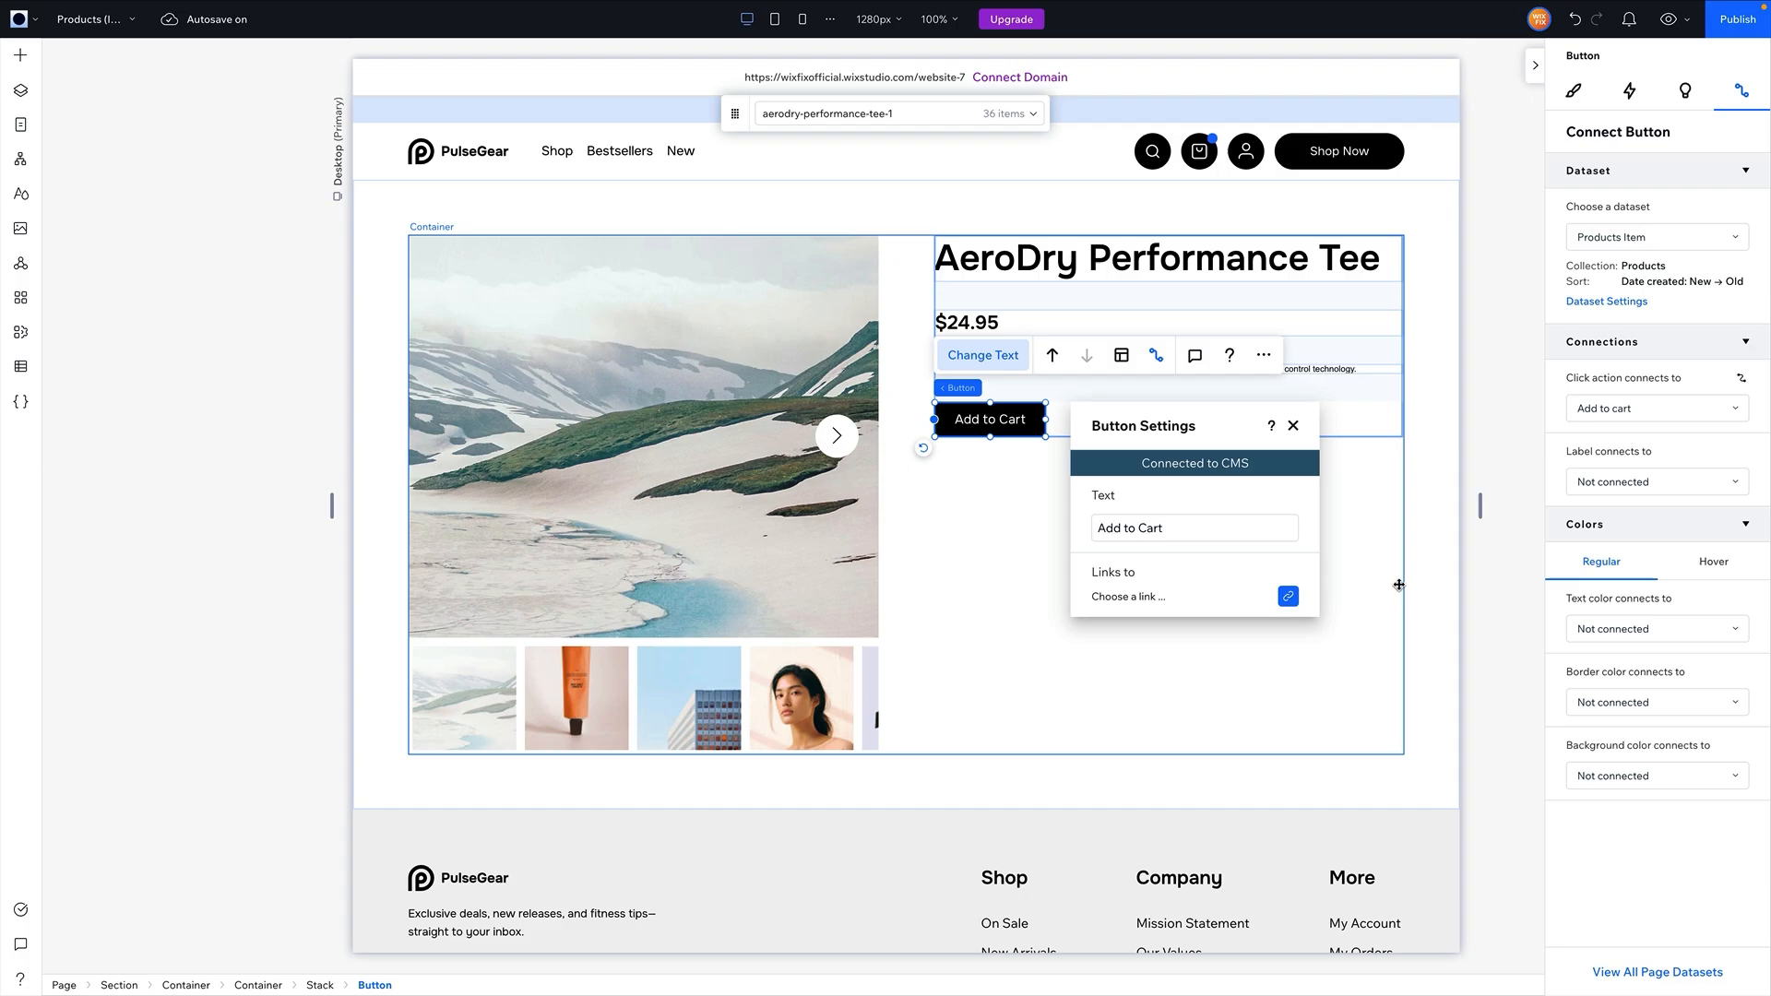
pyautogui.click(1383, 577)
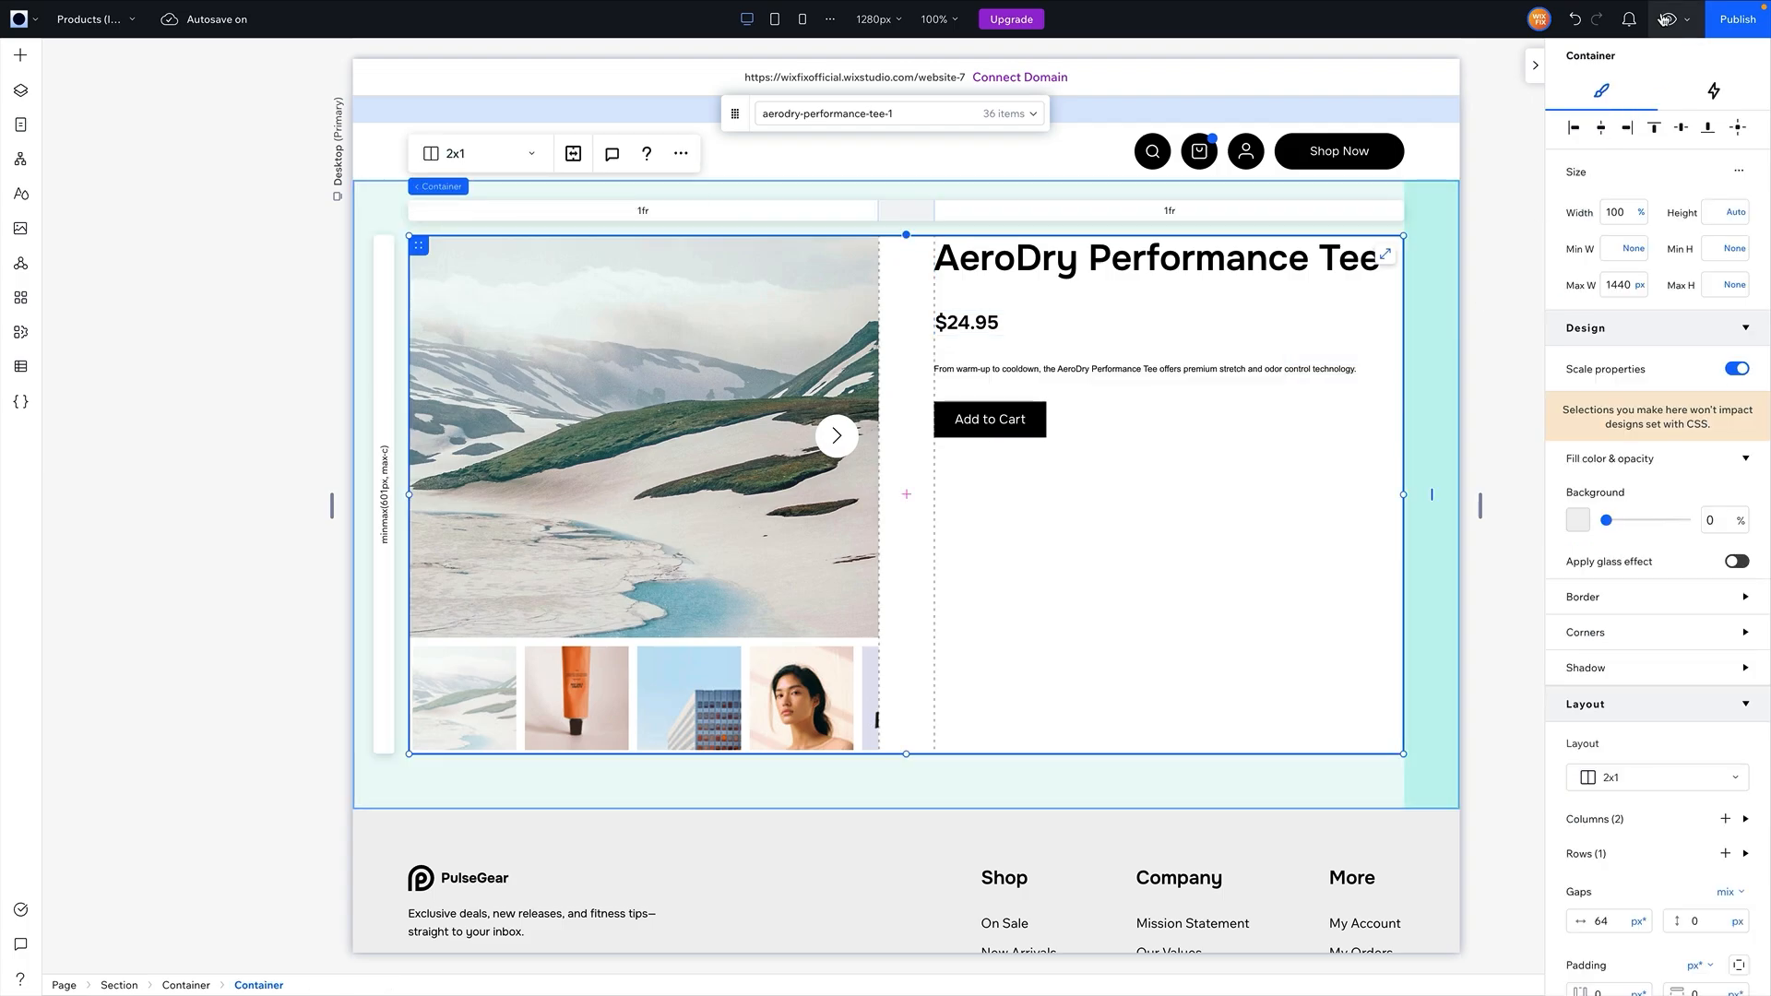
# Preview the page, test adding the AeroDry Performance Tee to the cart, and close the side cart.
pyautogui.click(1666, 19)
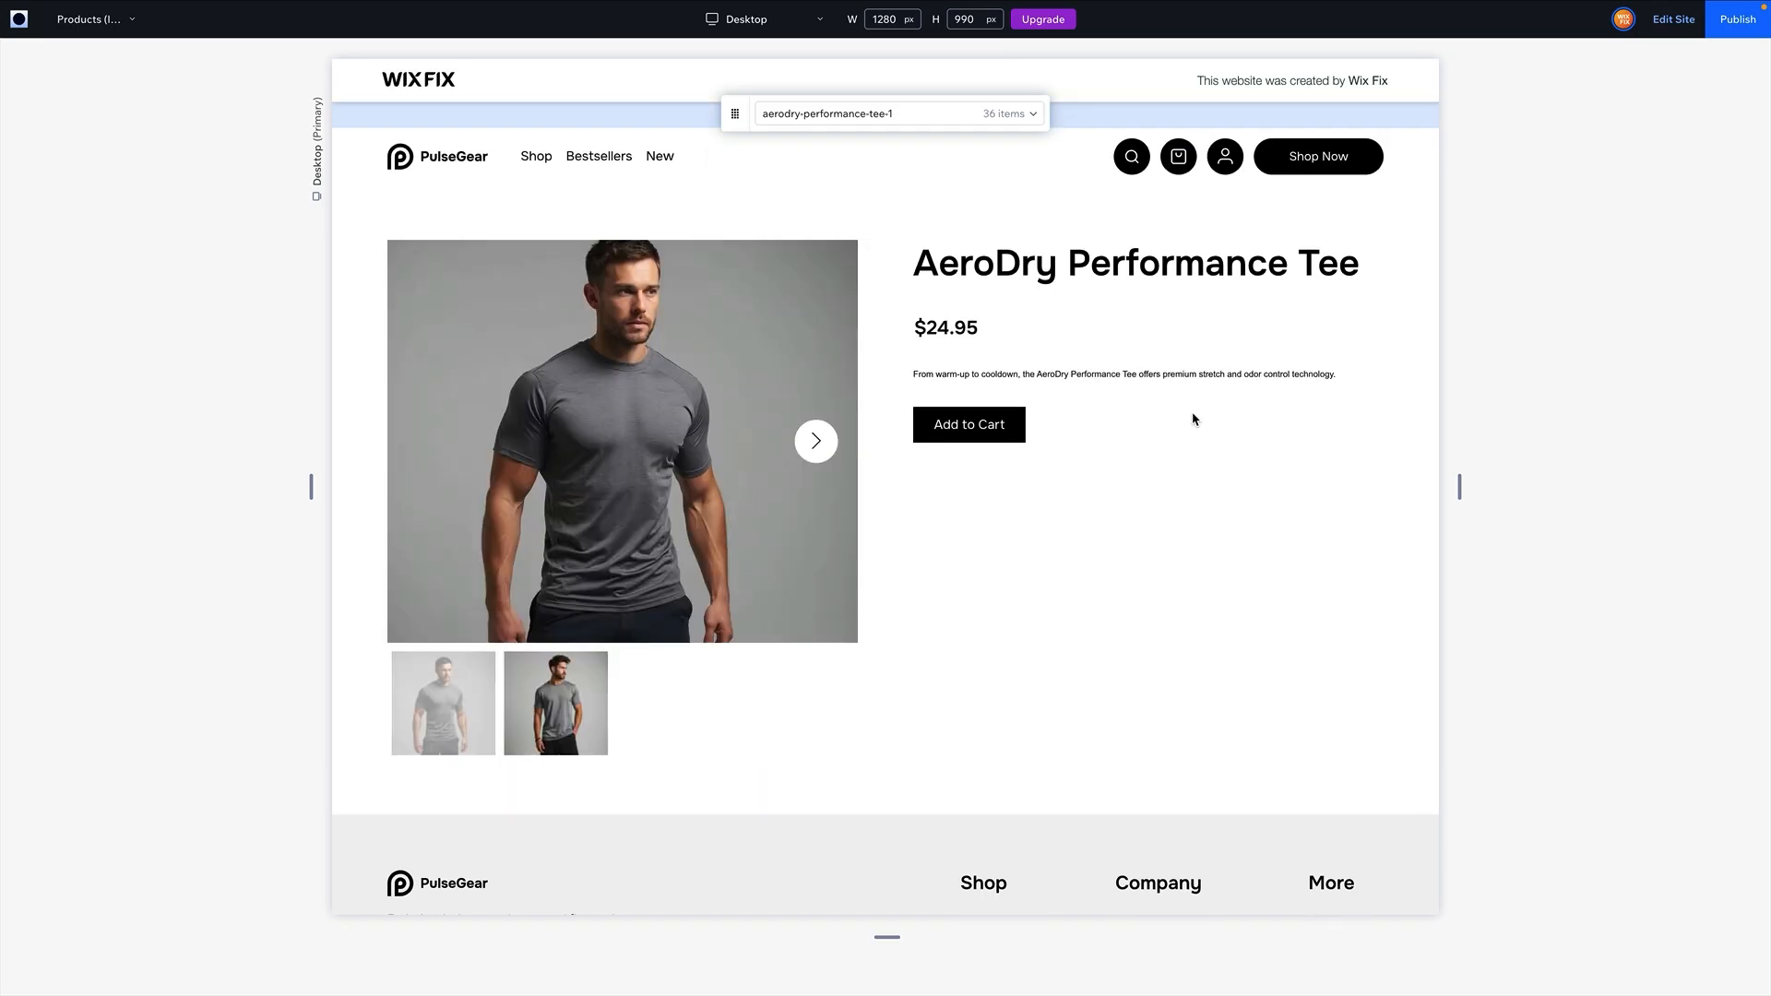
pyautogui.click(984, 434)
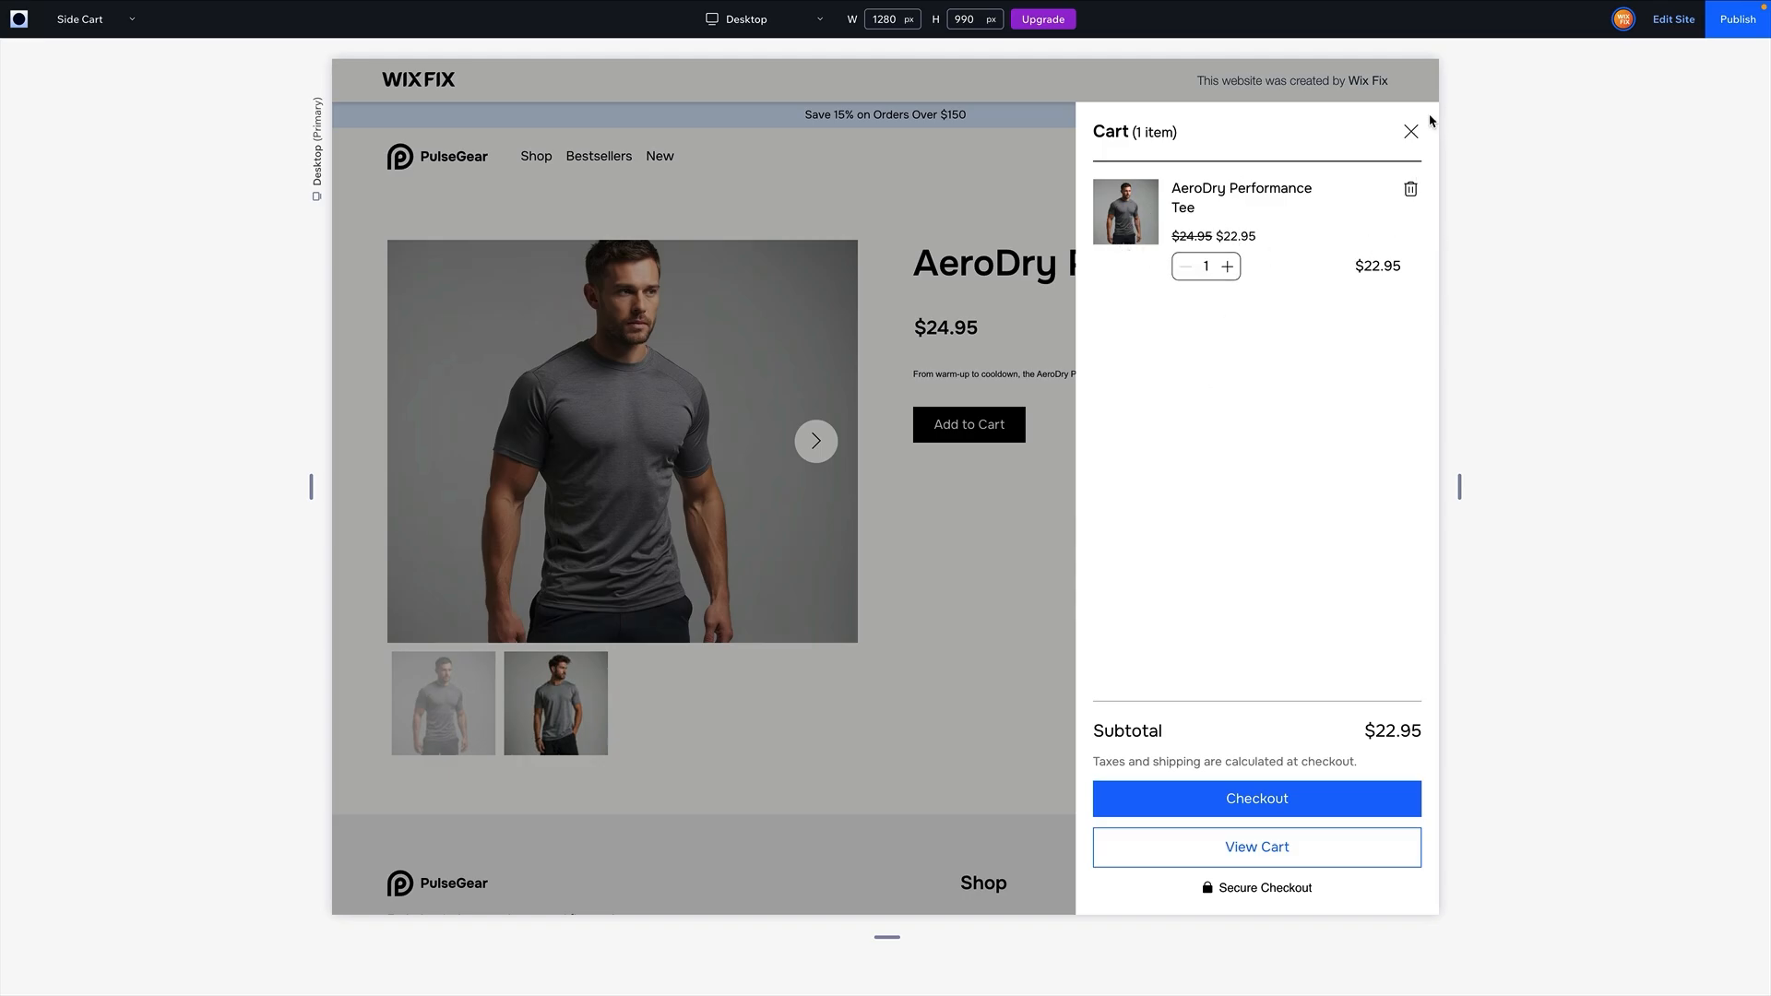
pyautogui.click(1411, 131)
# Switch the preview to aeroflow-running-jacket-1 and test its Add to Cart button.
pyautogui.click(872, 113)
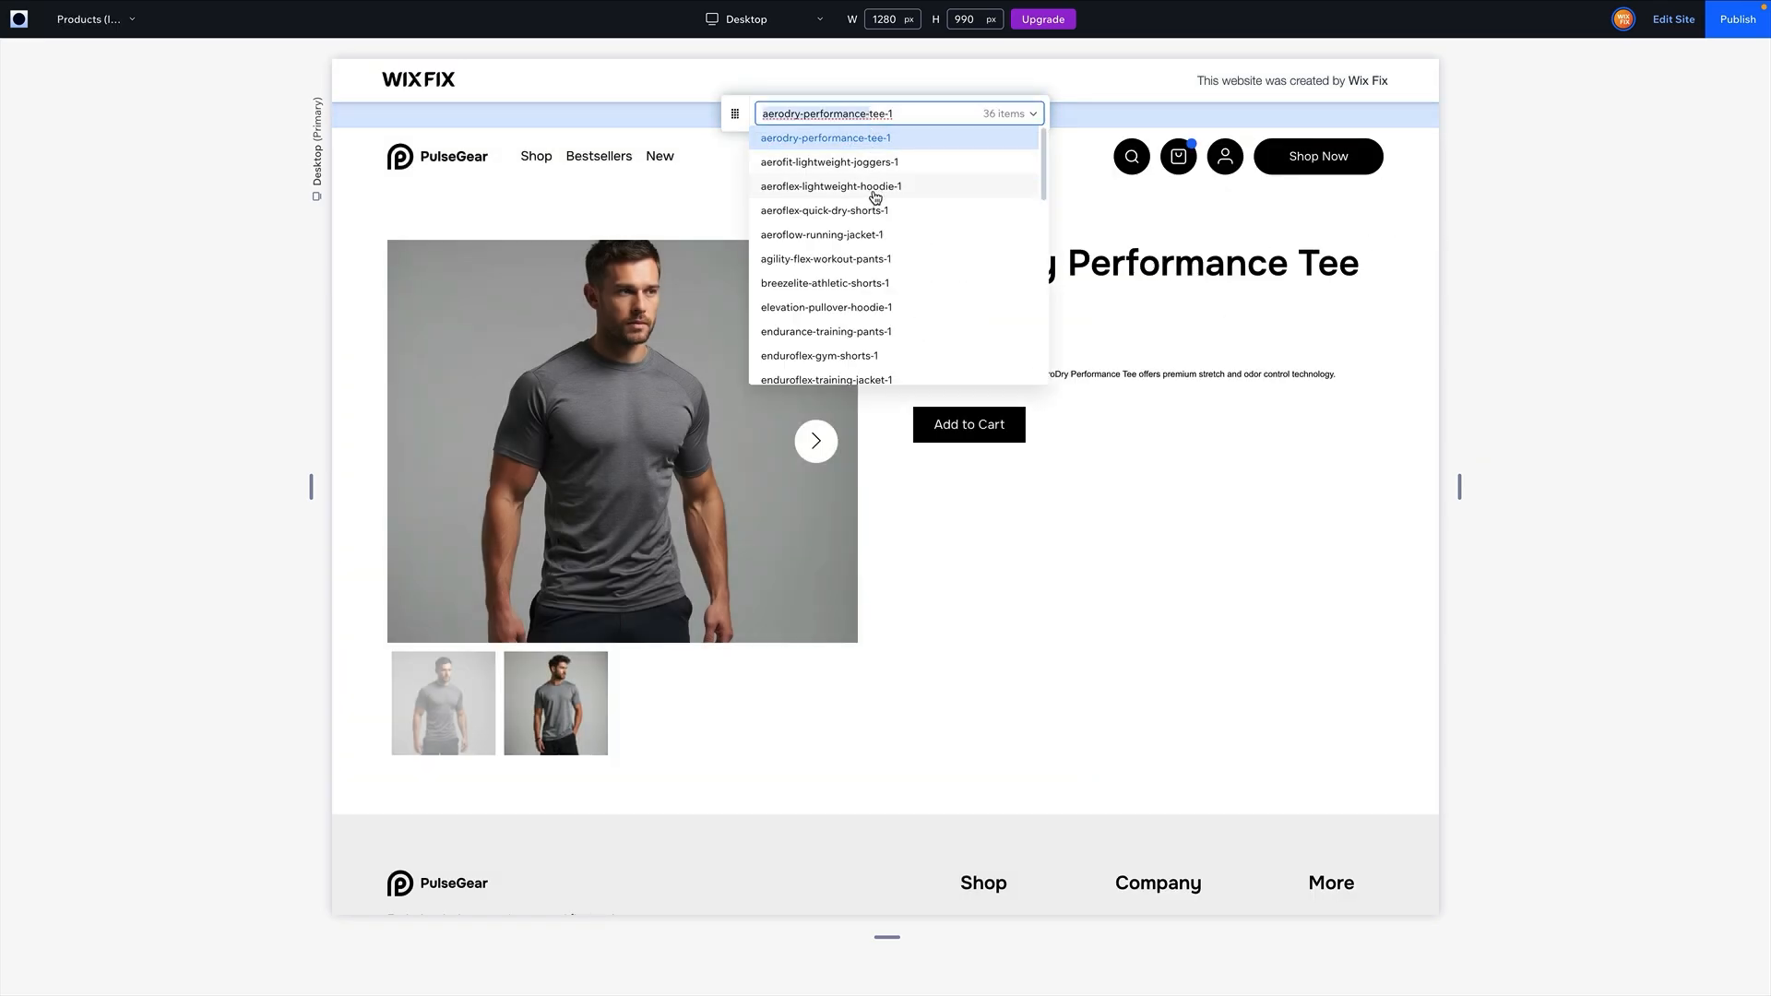
pyautogui.click(842, 236)
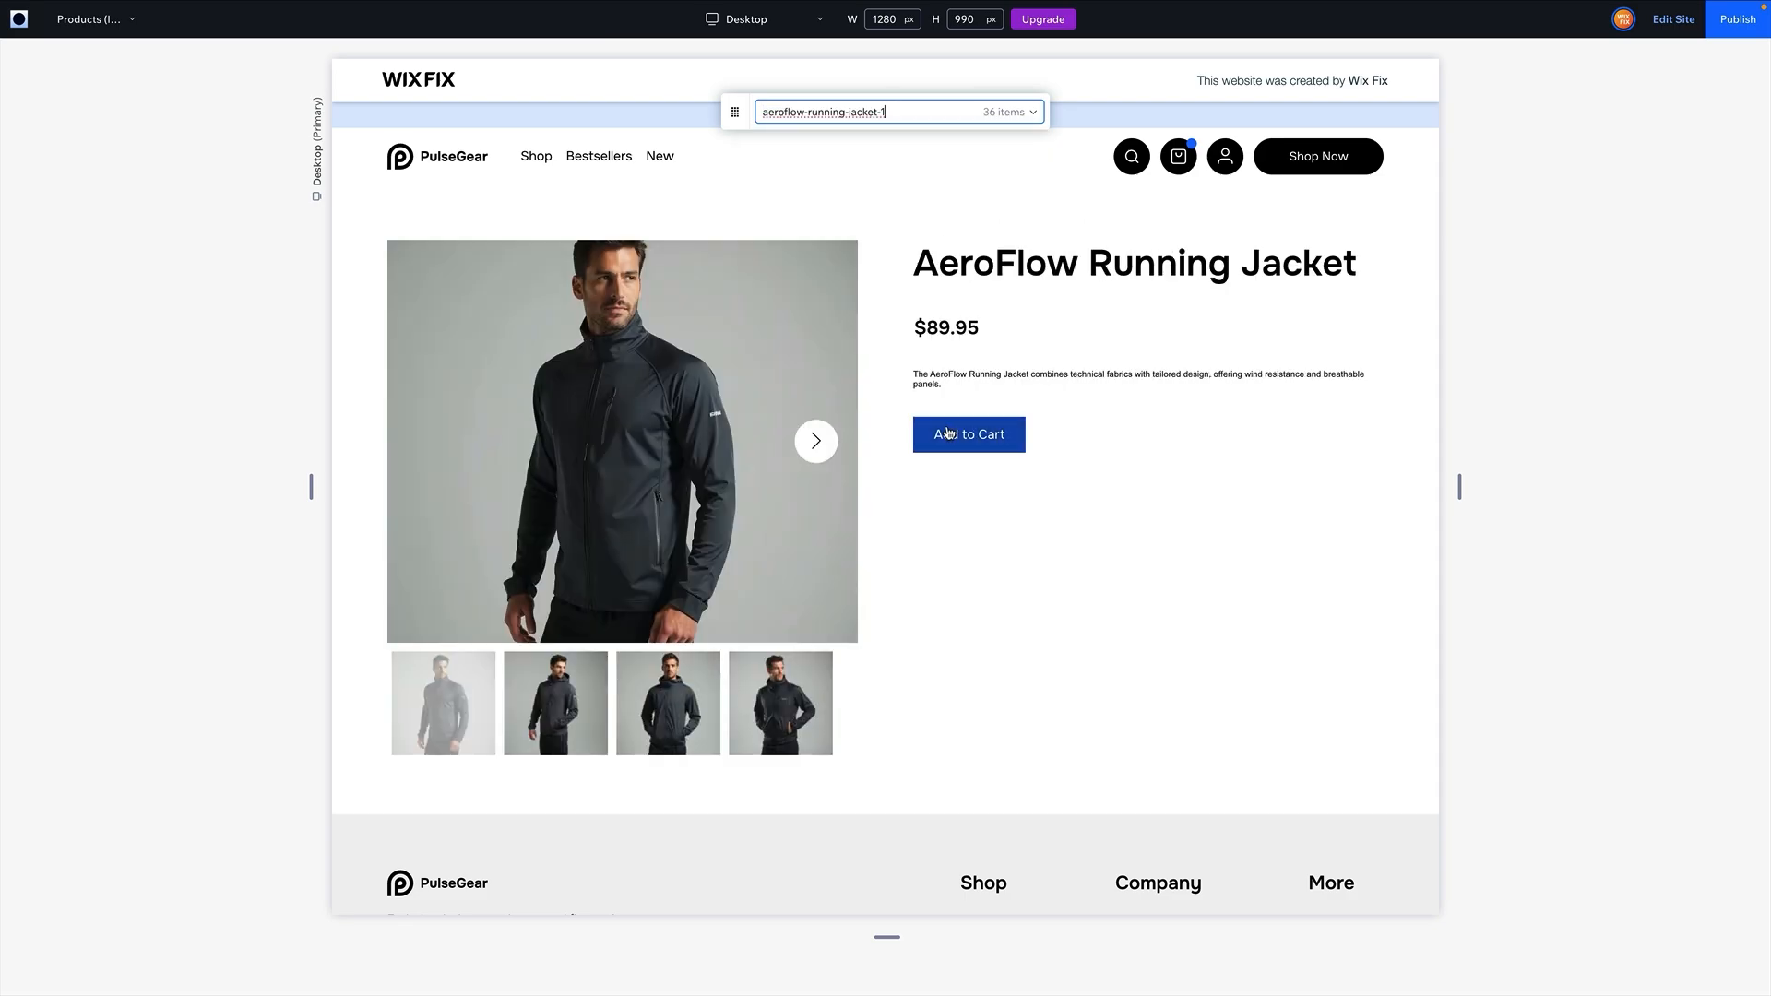
pyautogui.click(948, 434)
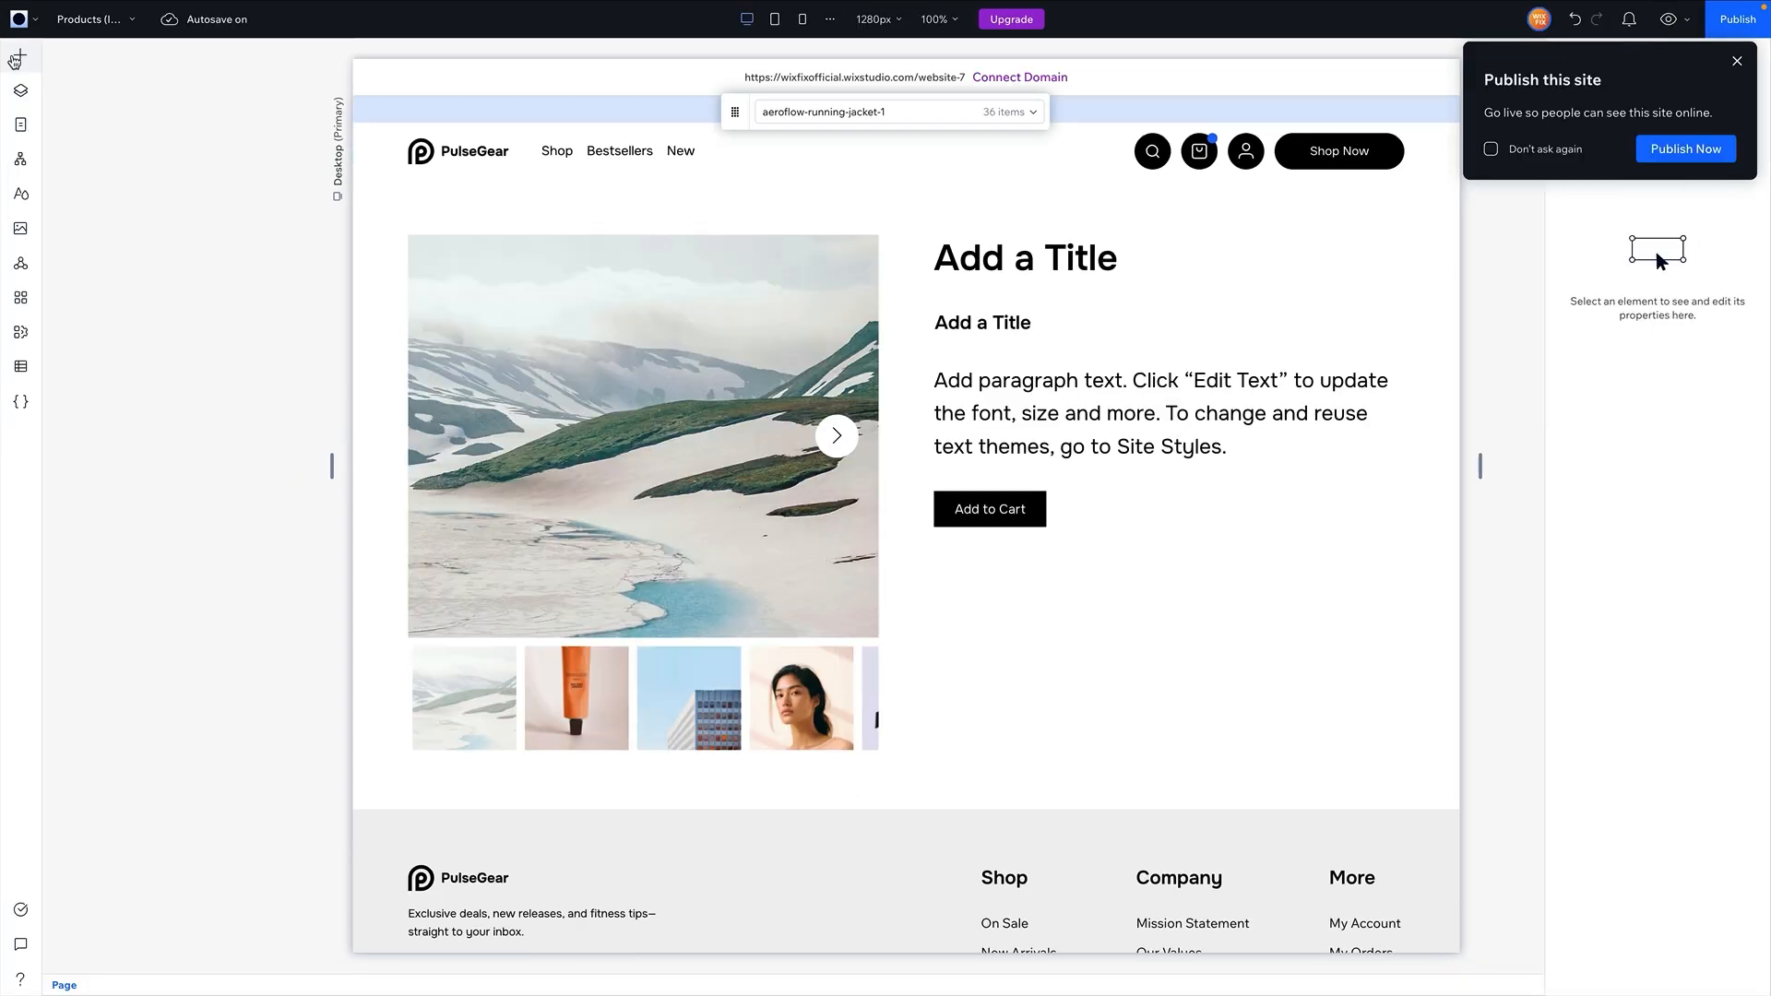
# Add the Sizes selection tags to the stack between the price and the description, and dismiss the publish notice.
pyautogui.click(22, 59)
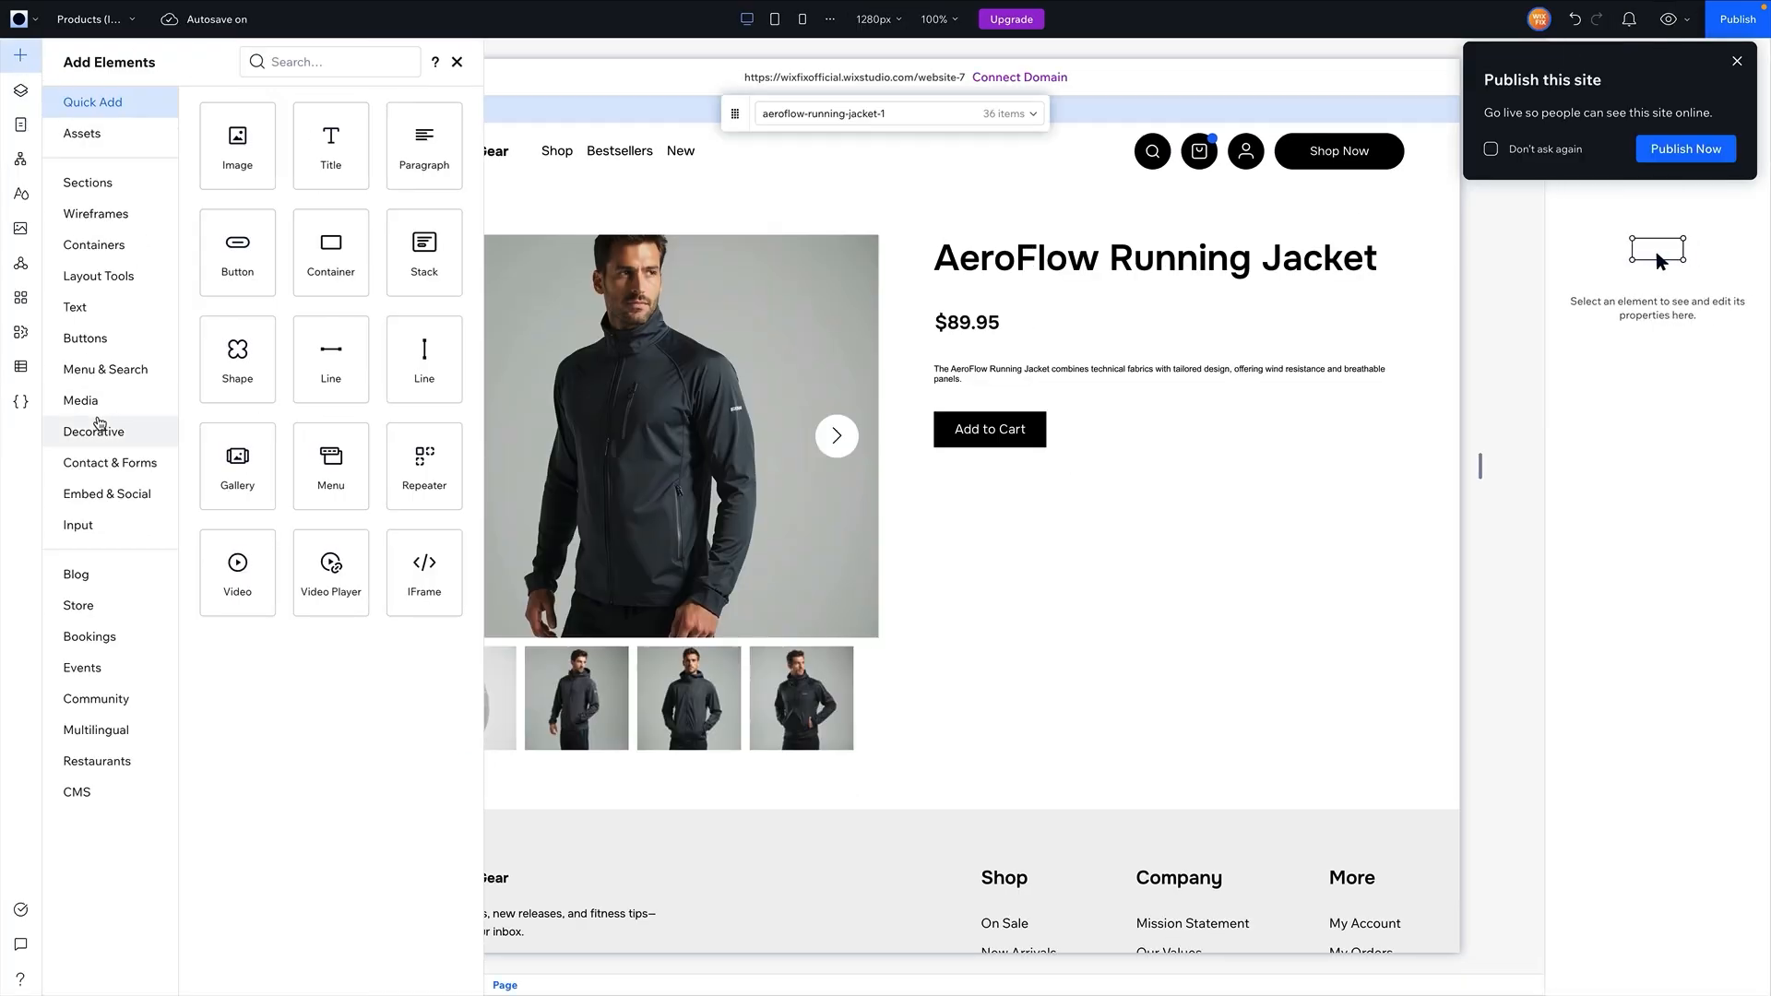
pyautogui.click(106, 535)
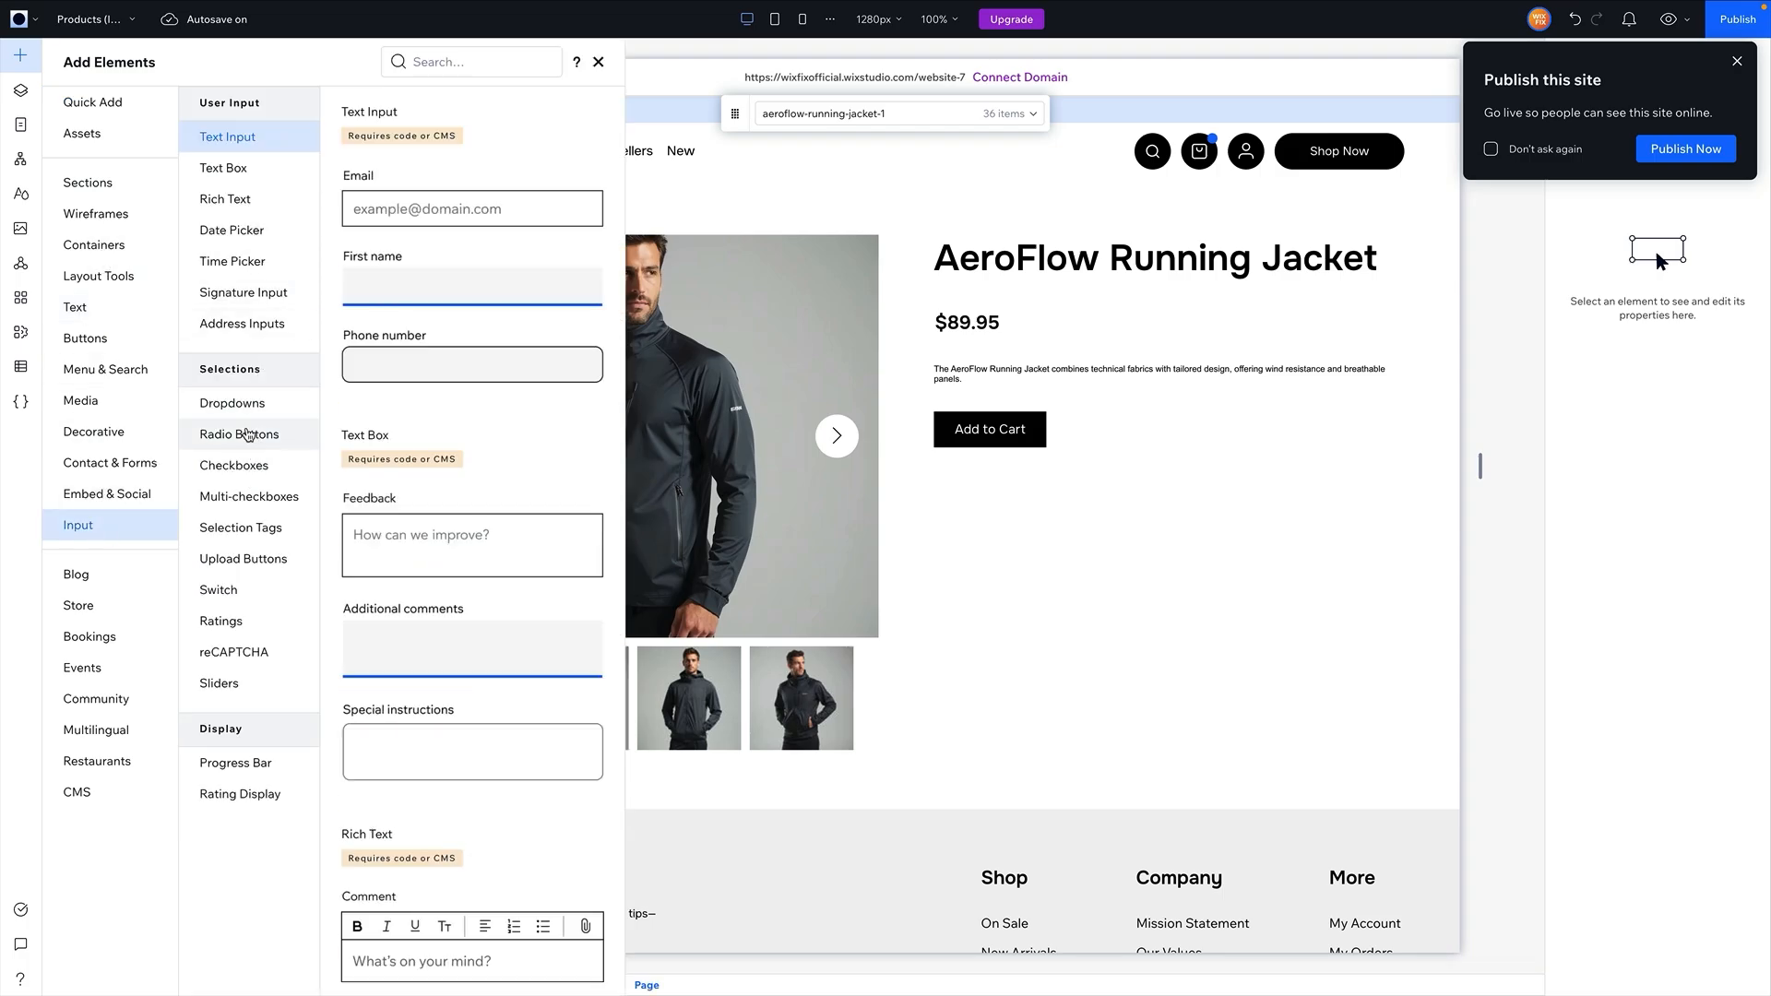
pyautogui.click(242, 527)
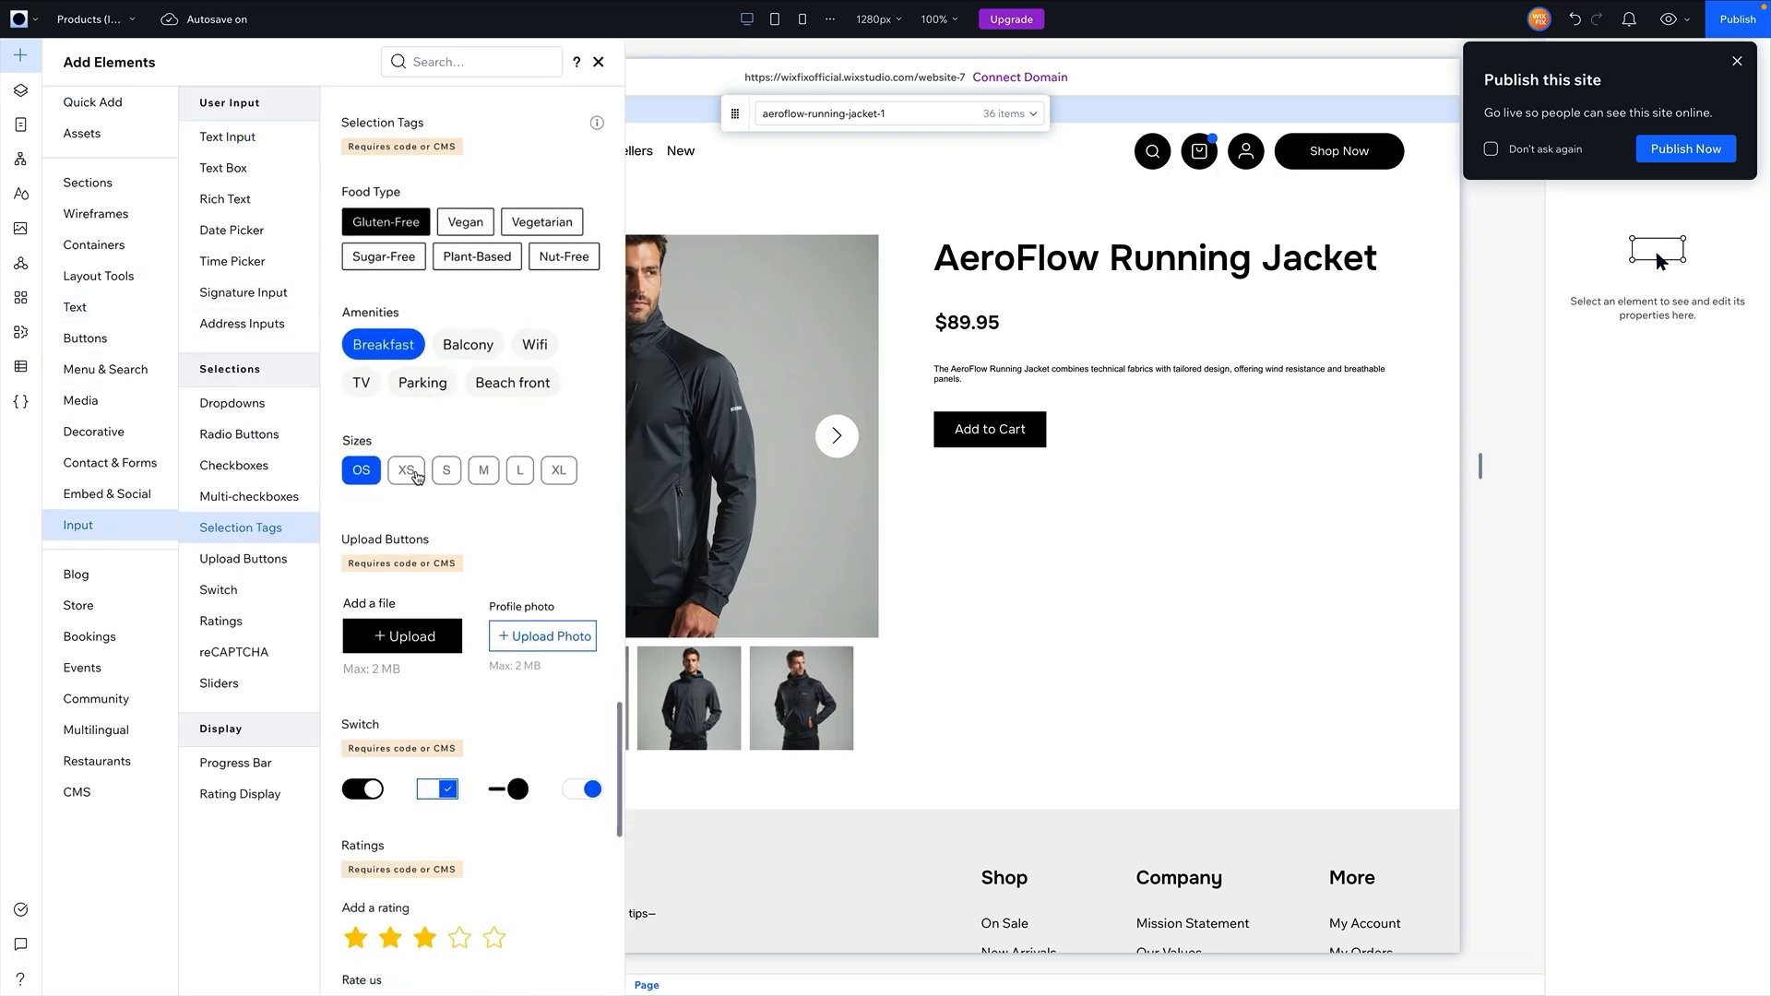
pyautogui.moveTo(420, 475); pyautogui.dragTo(1068, 402)
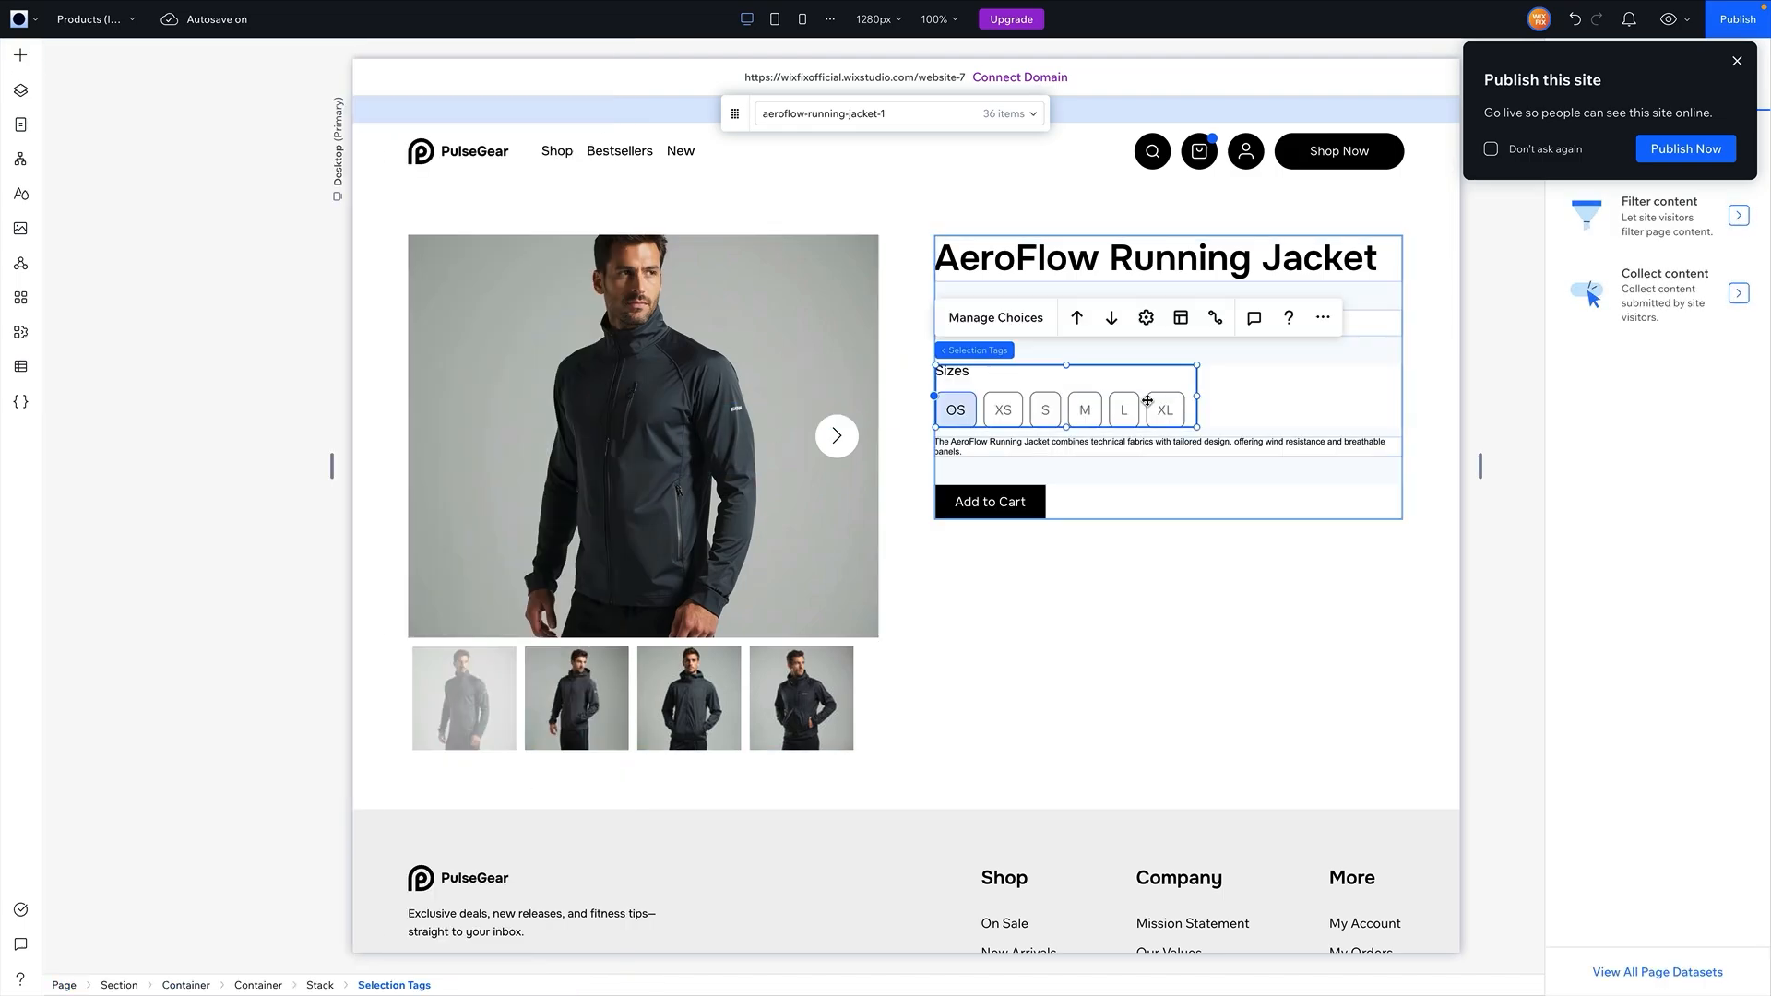
pyautogui.click(1735, 65)
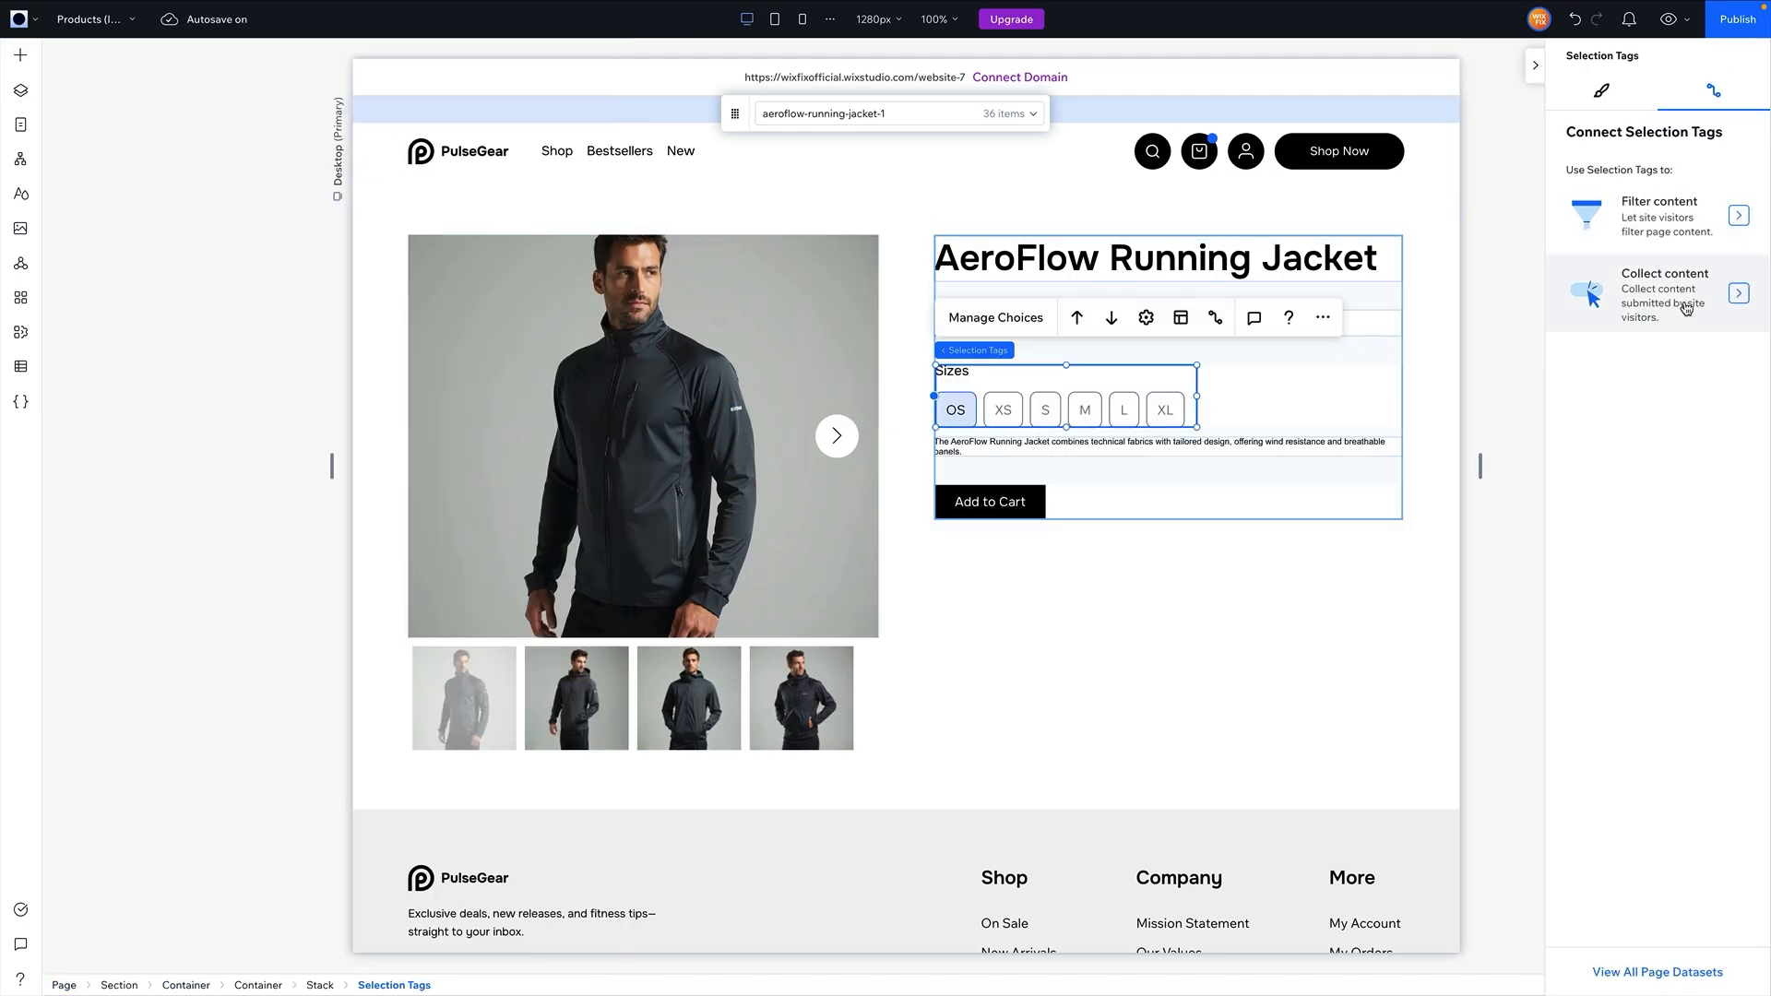
# Set the selection tags to collect content and check which Products Item fields their tag values can connect to.
pyautogui.click(1685, 308)
pyautogui.click(1647, 307)
pyautogui.click(1643, 367)
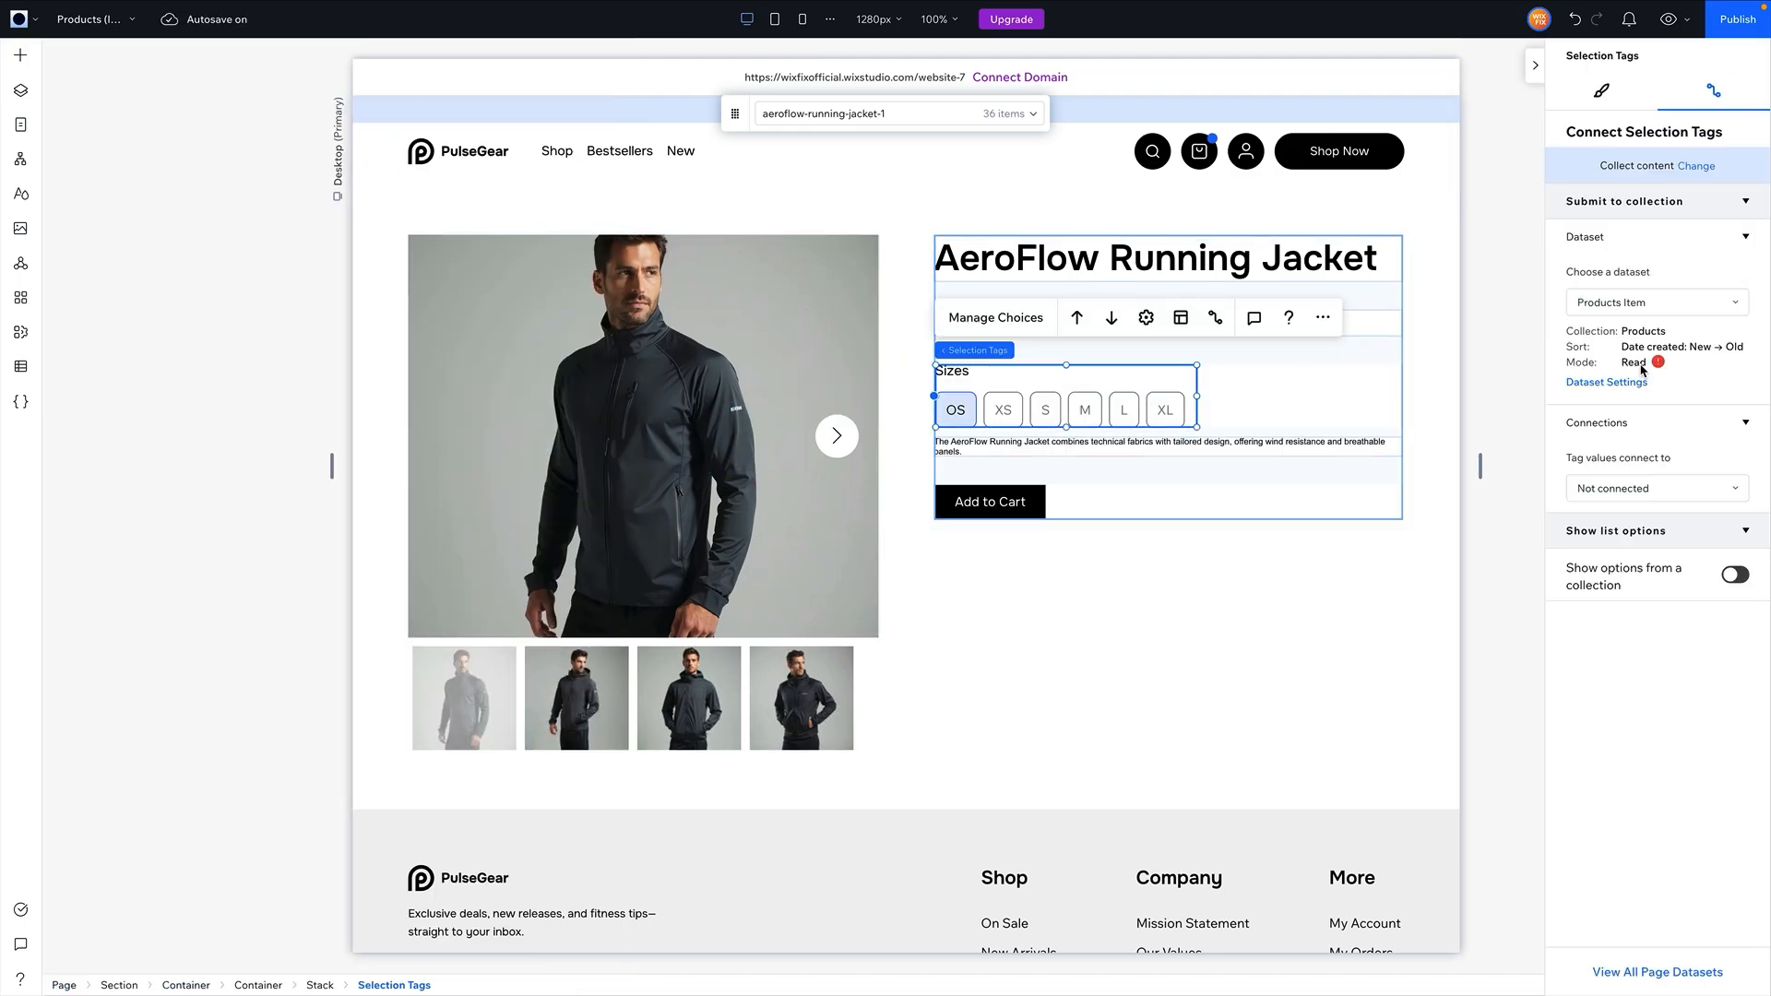
pyautogui.click(1636, 487)
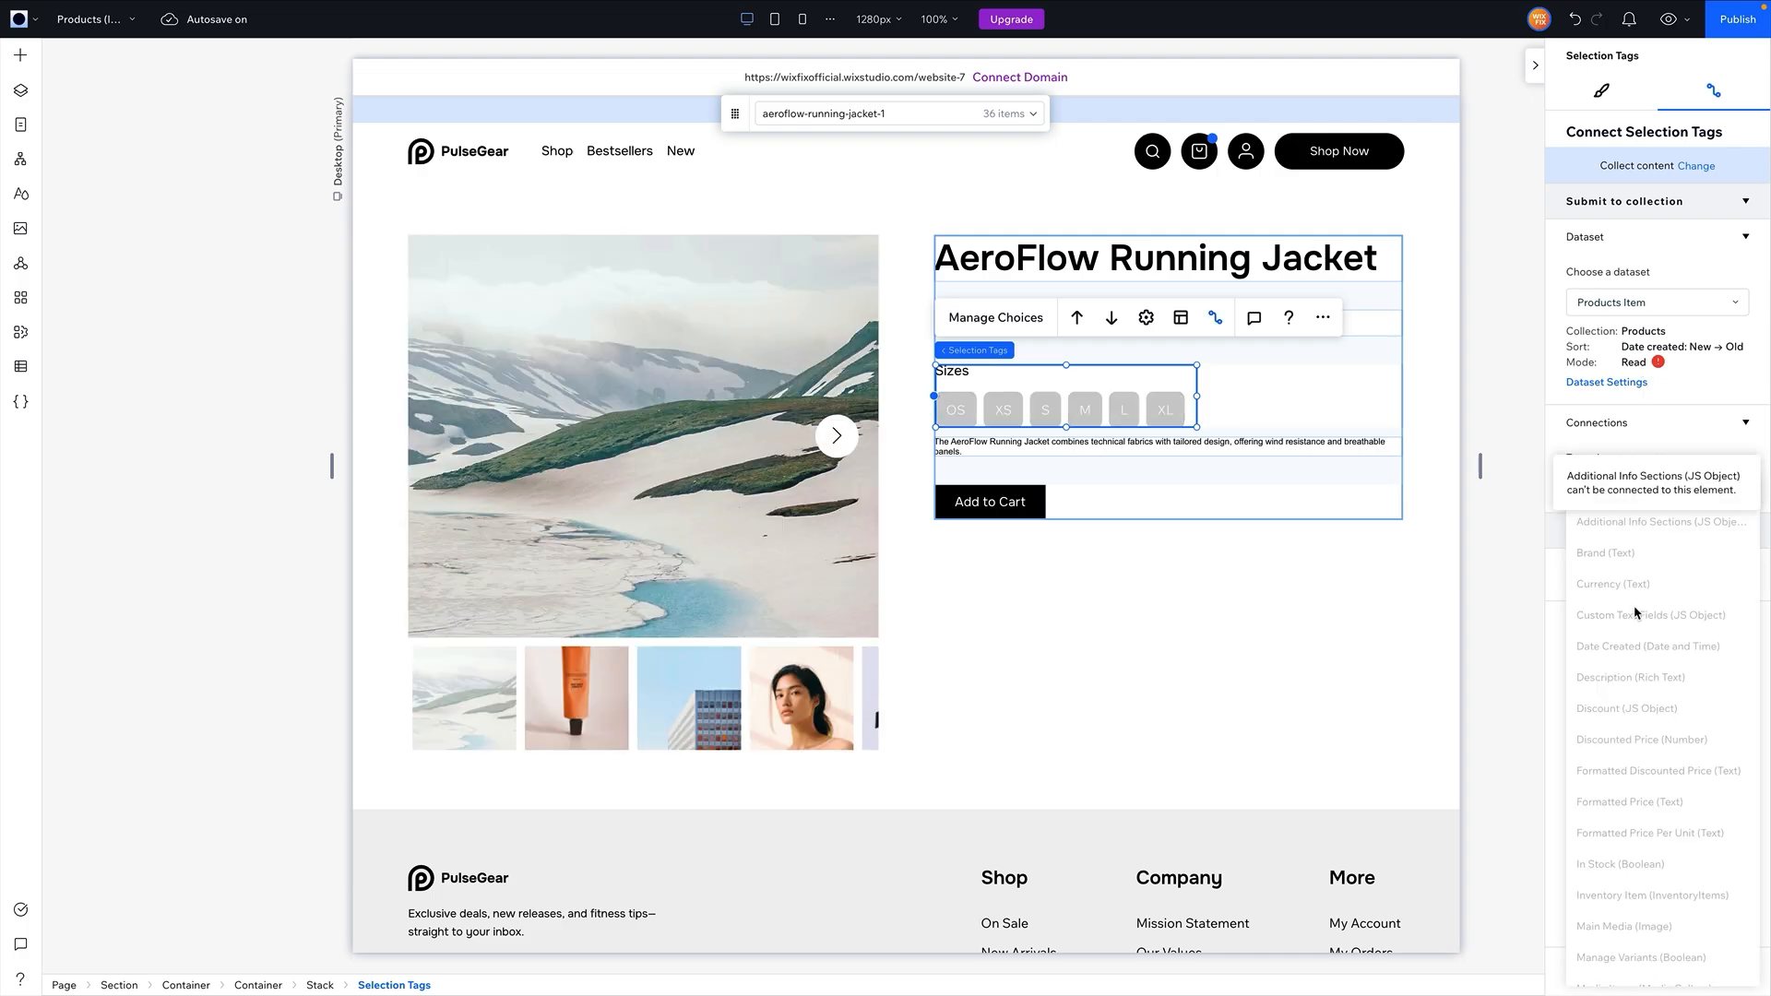
pyautogui.scroll(-5, 1636, 646)
pyautogui.scroll(10, 1637, 830)
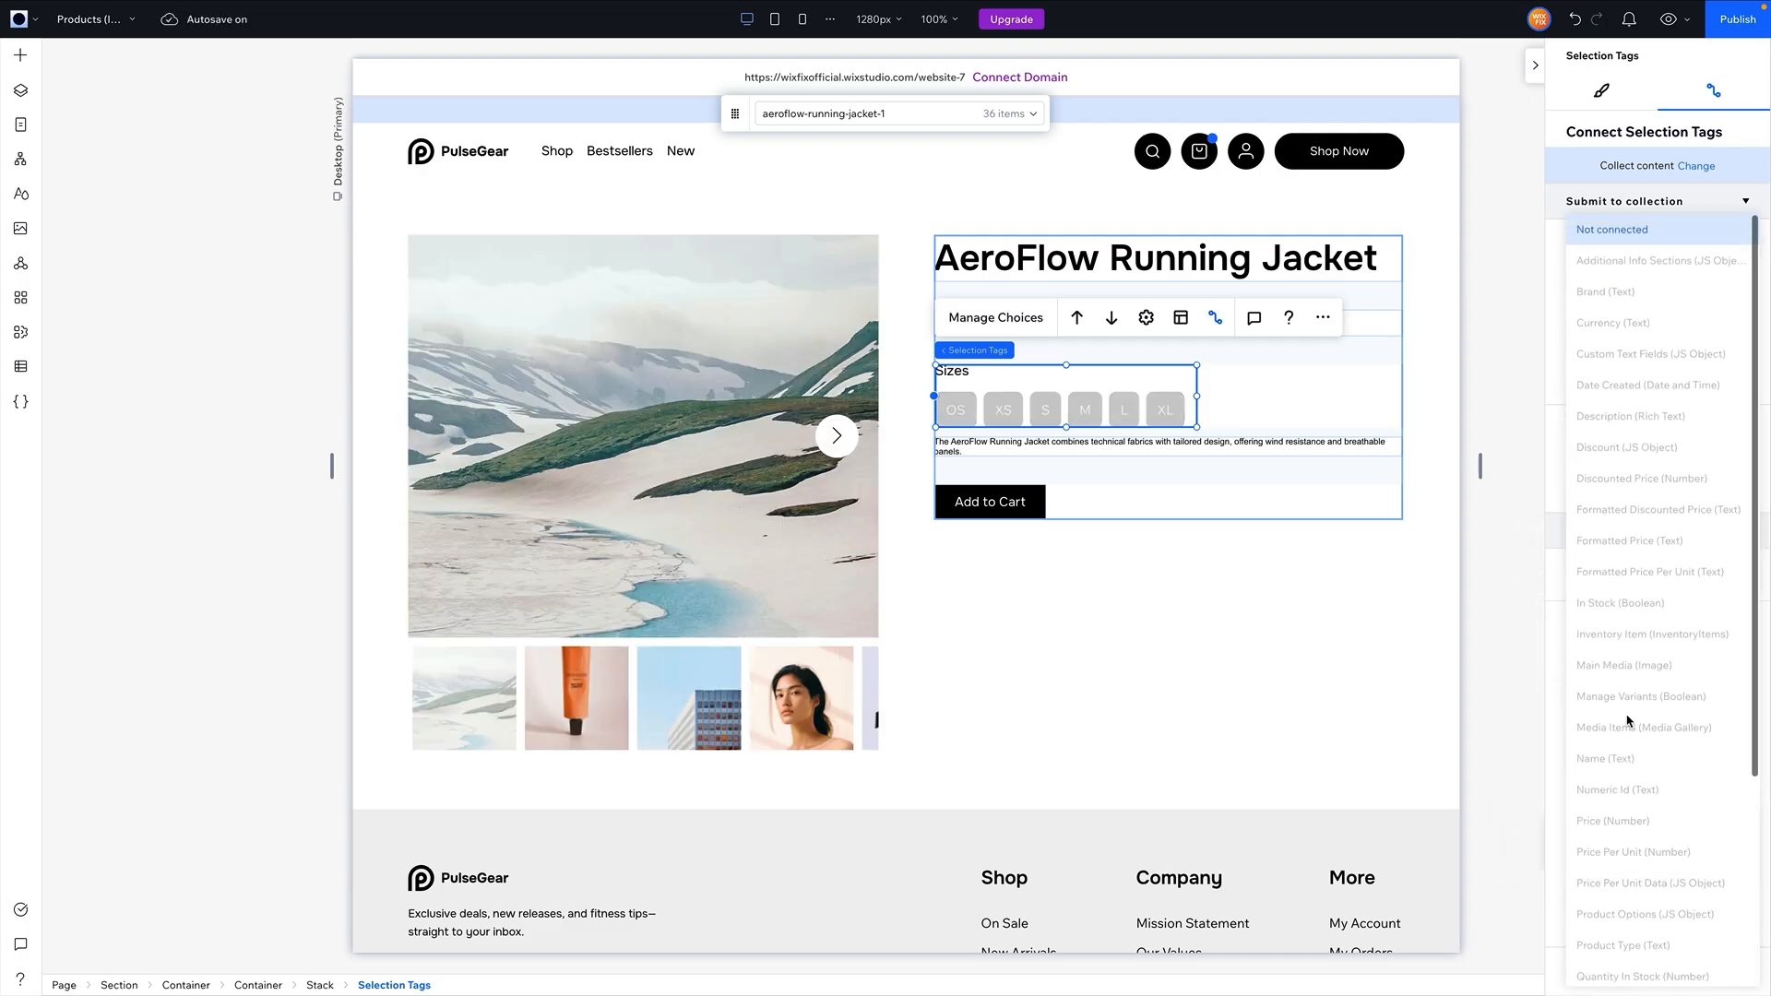
pyautogui.click(1130, 636)
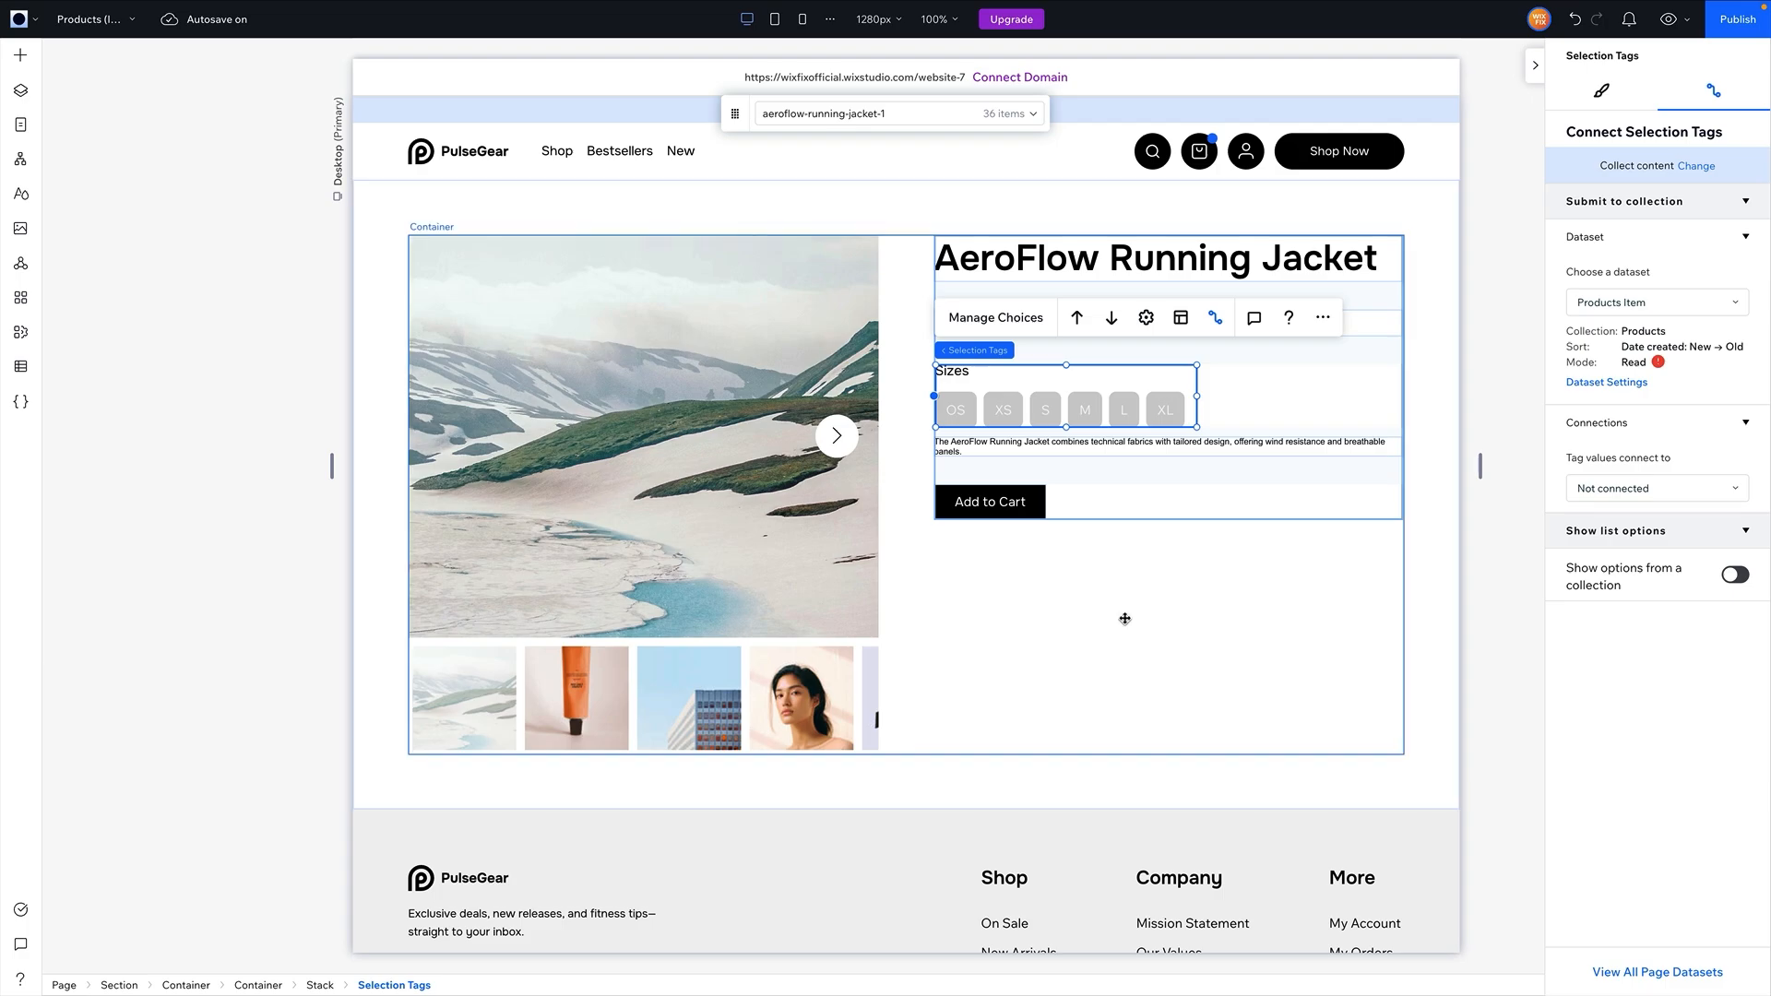
# Create a page dataset named Product Options that is connected to the Variants collection.
pyautogui.click(1660, 972)
pyautogui.click(1659, 973)
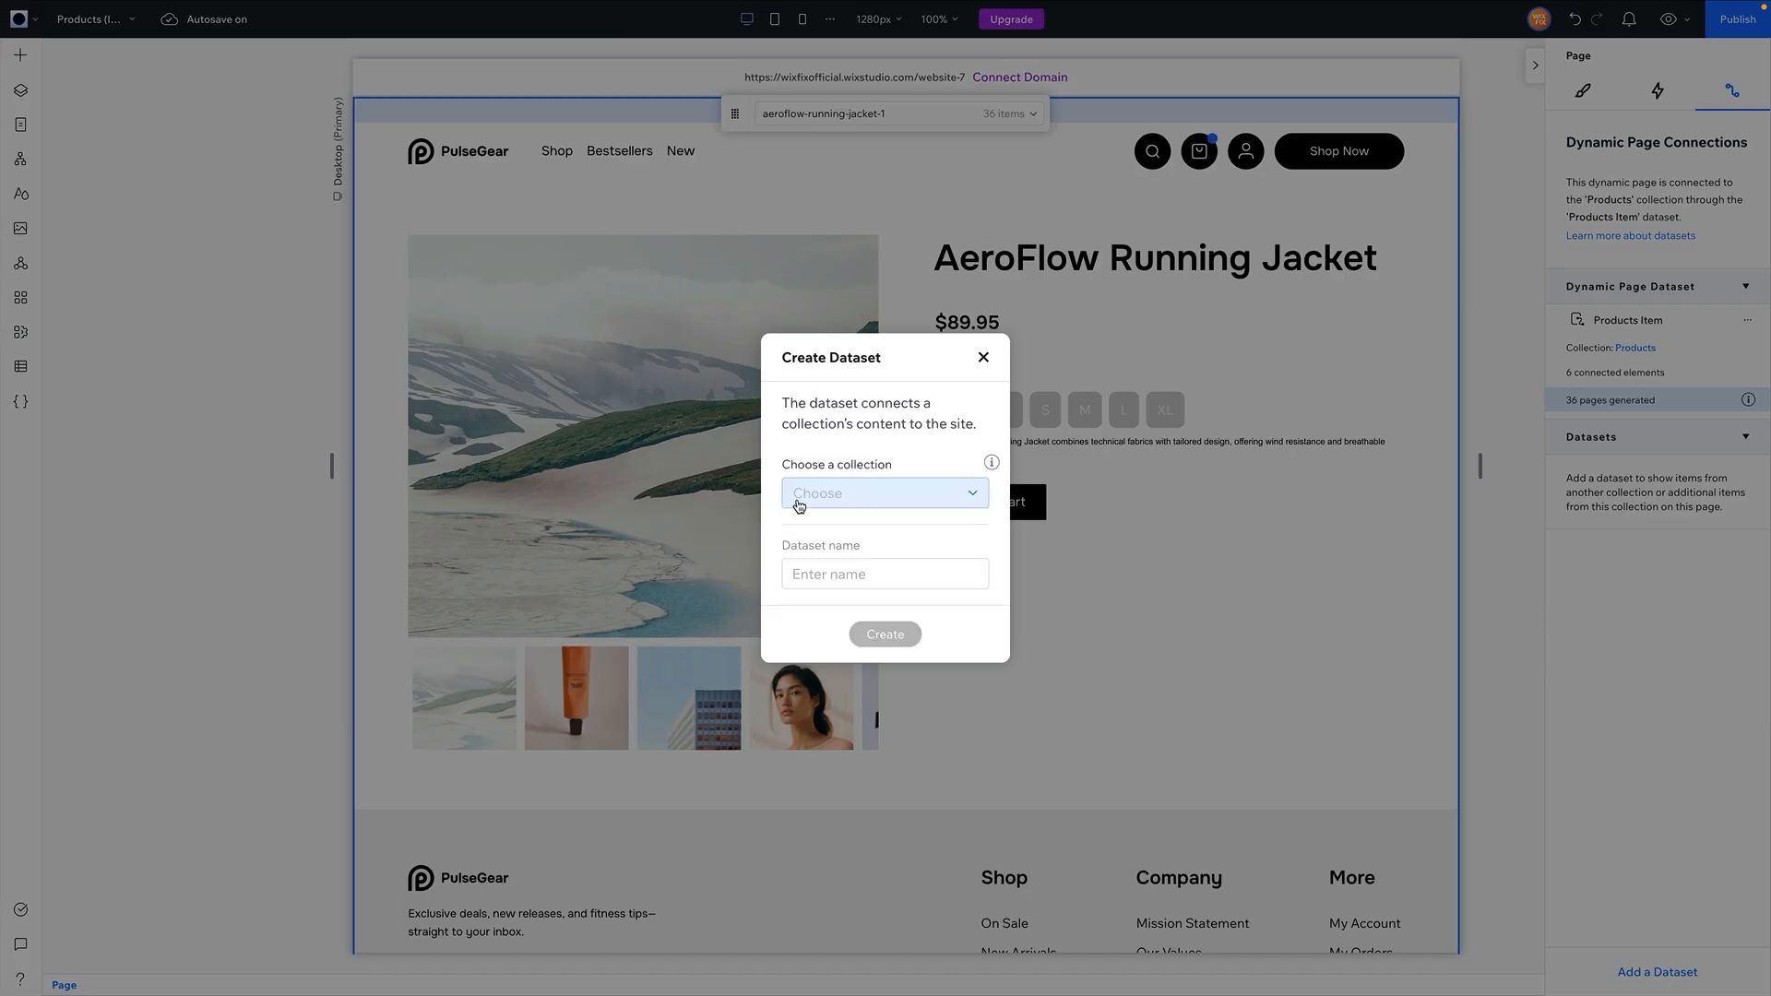
pyautogui.click(800, 497)
pyautogui.scroll(-3, 878, 578)
pyautogui.click(870, 613)
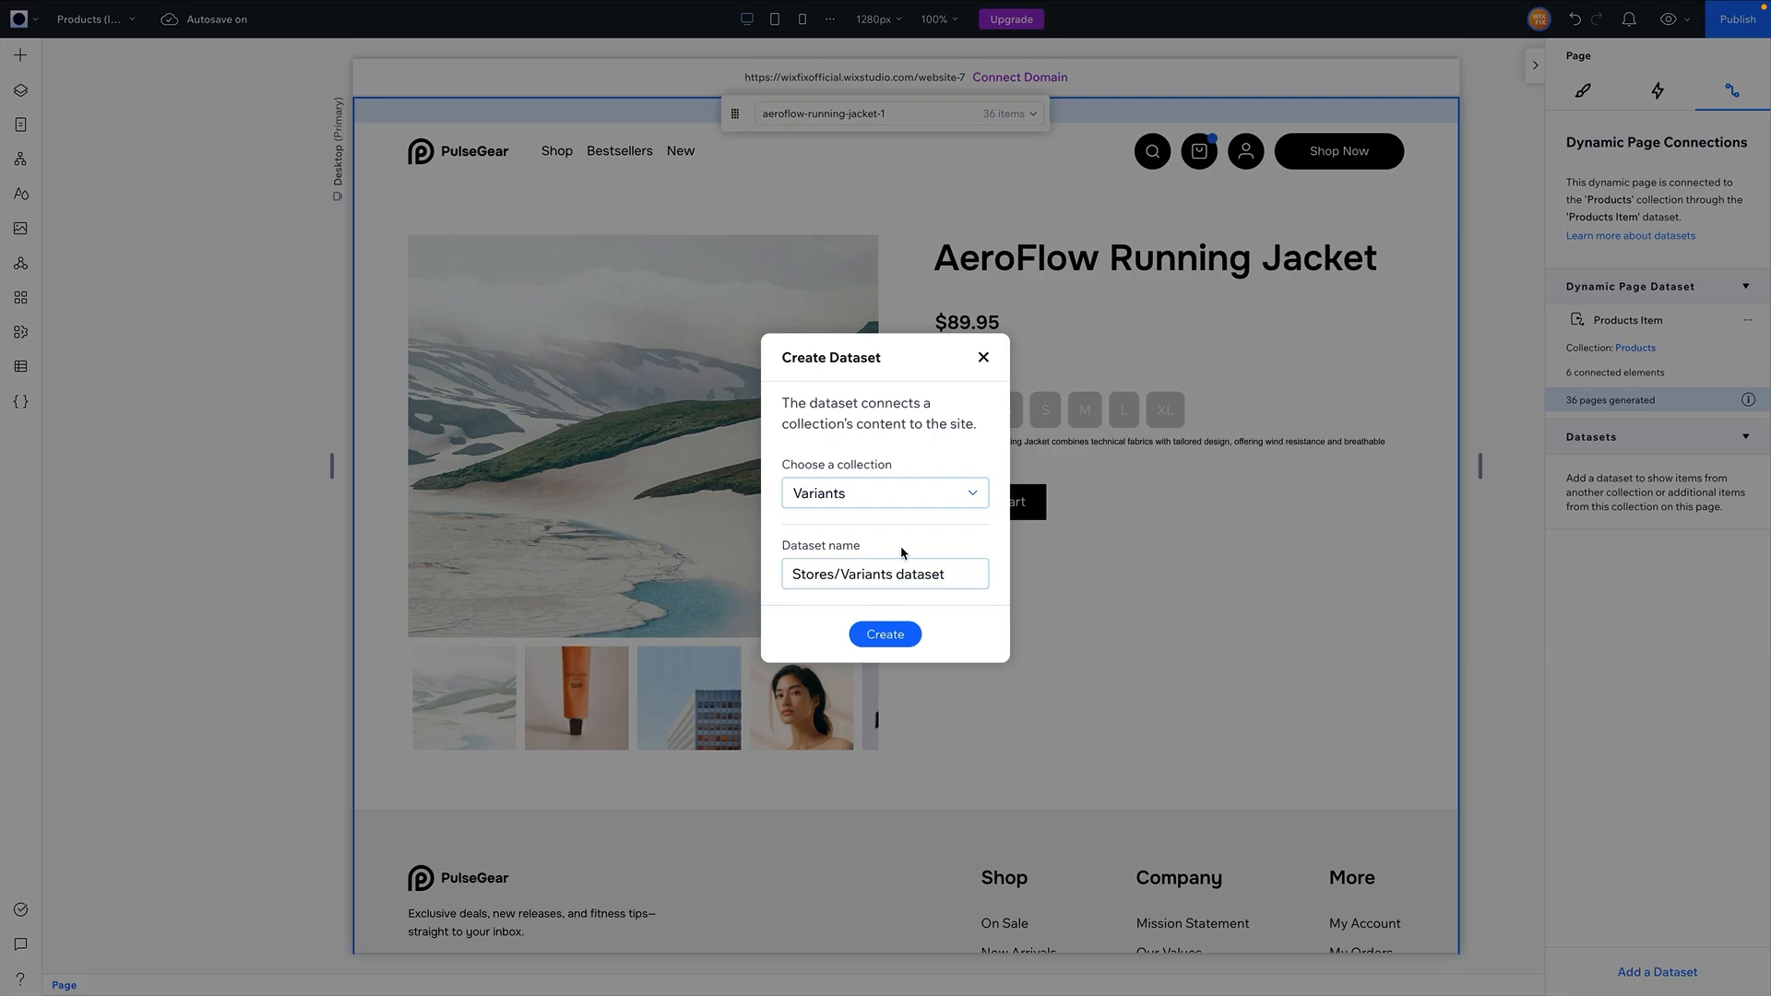
pyautogui.tripleClick(900, 576)
pyautogui.write('Product Options')
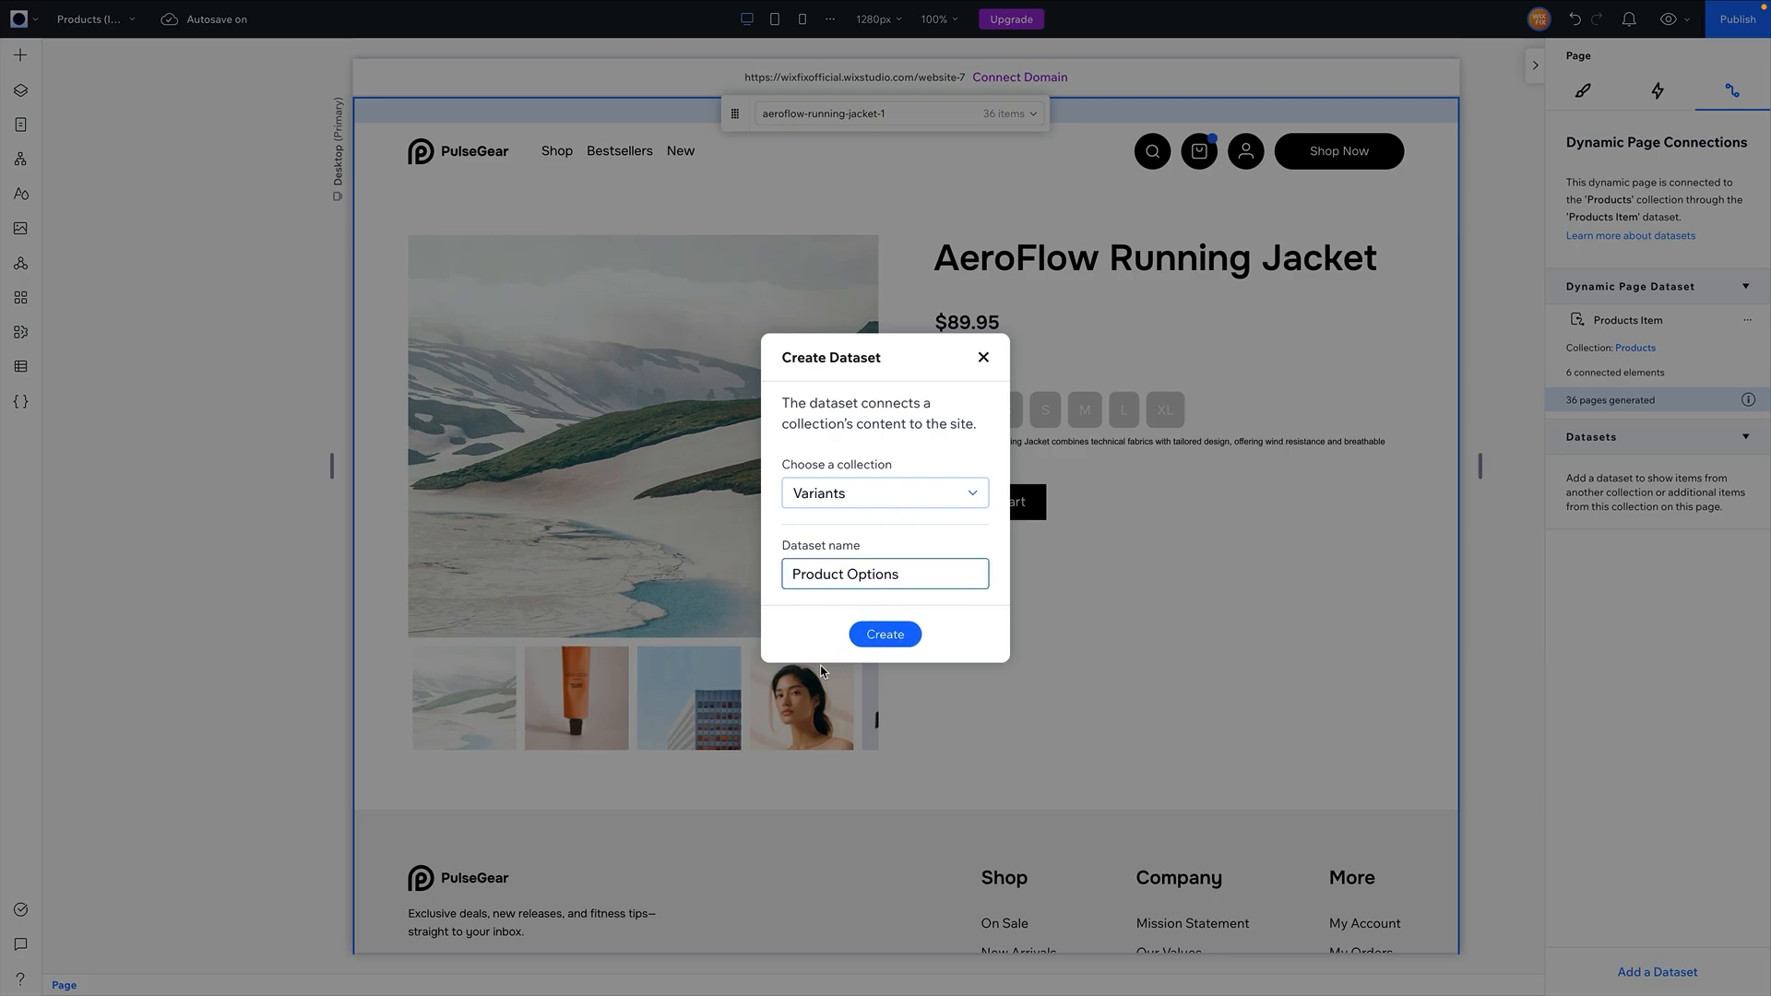
pyautogui.click(886, 634)
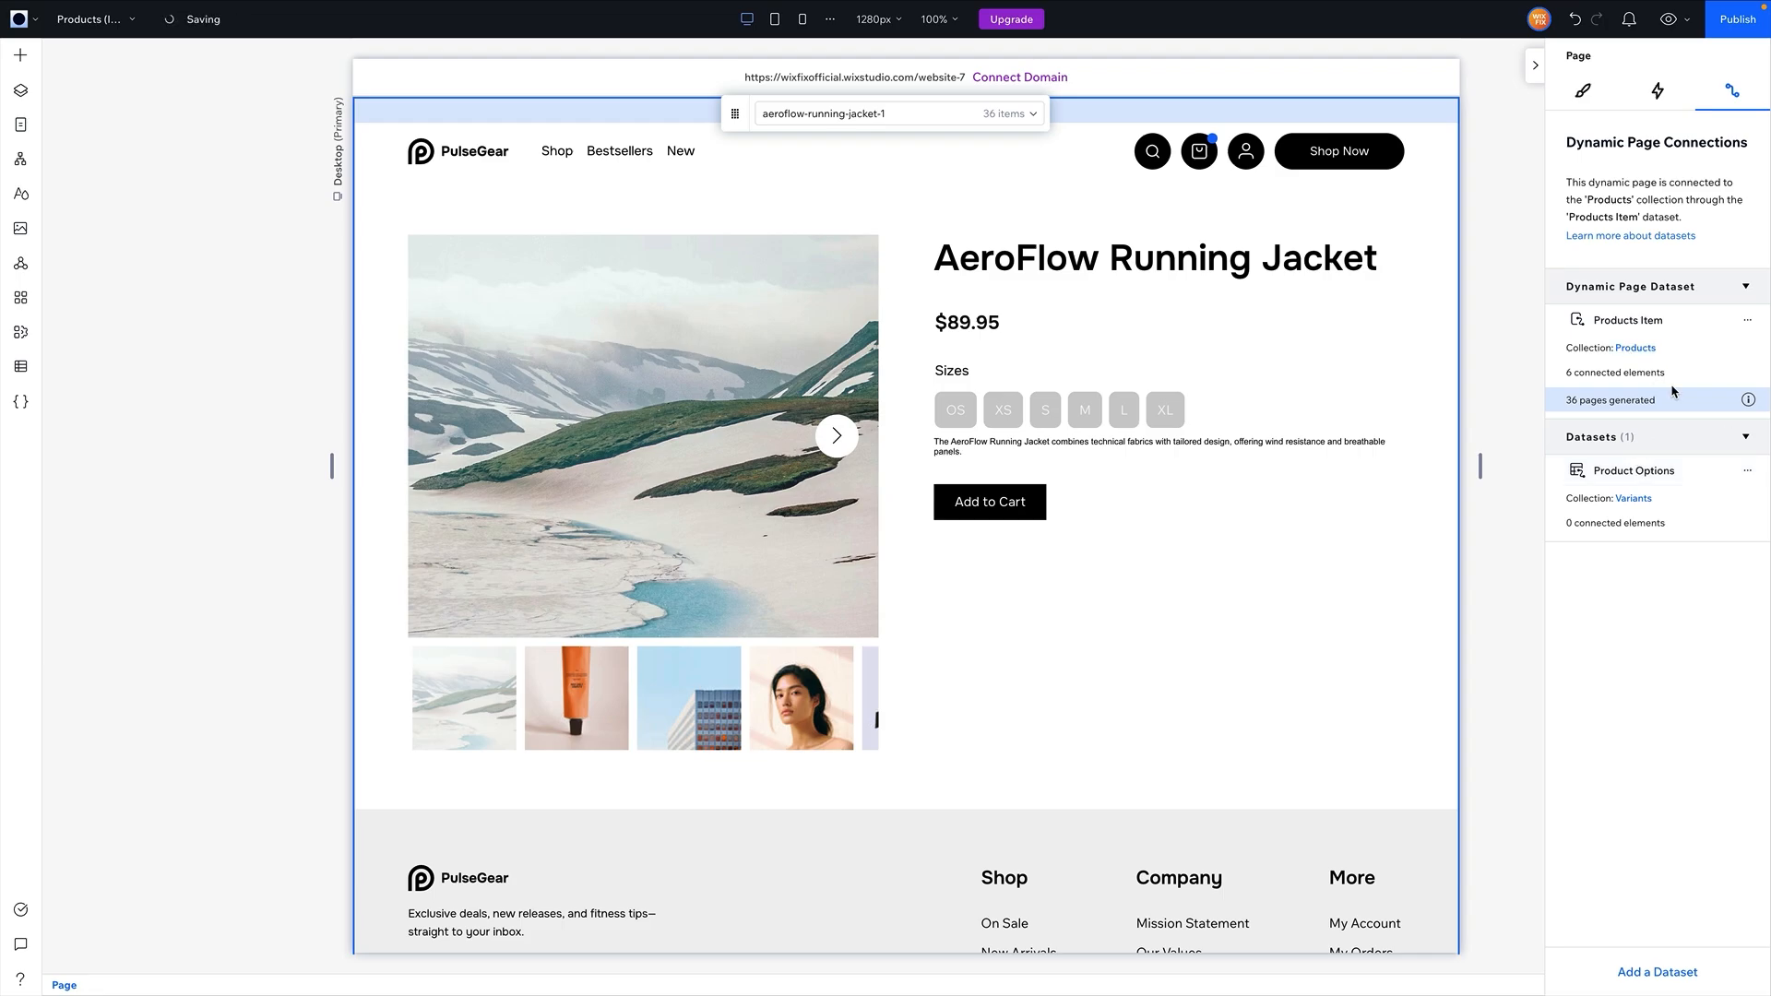
# Filter the Product Options dataset so Product Name is the current Name value from the Products Item dataset.
pyautogui.click(1747, 472)
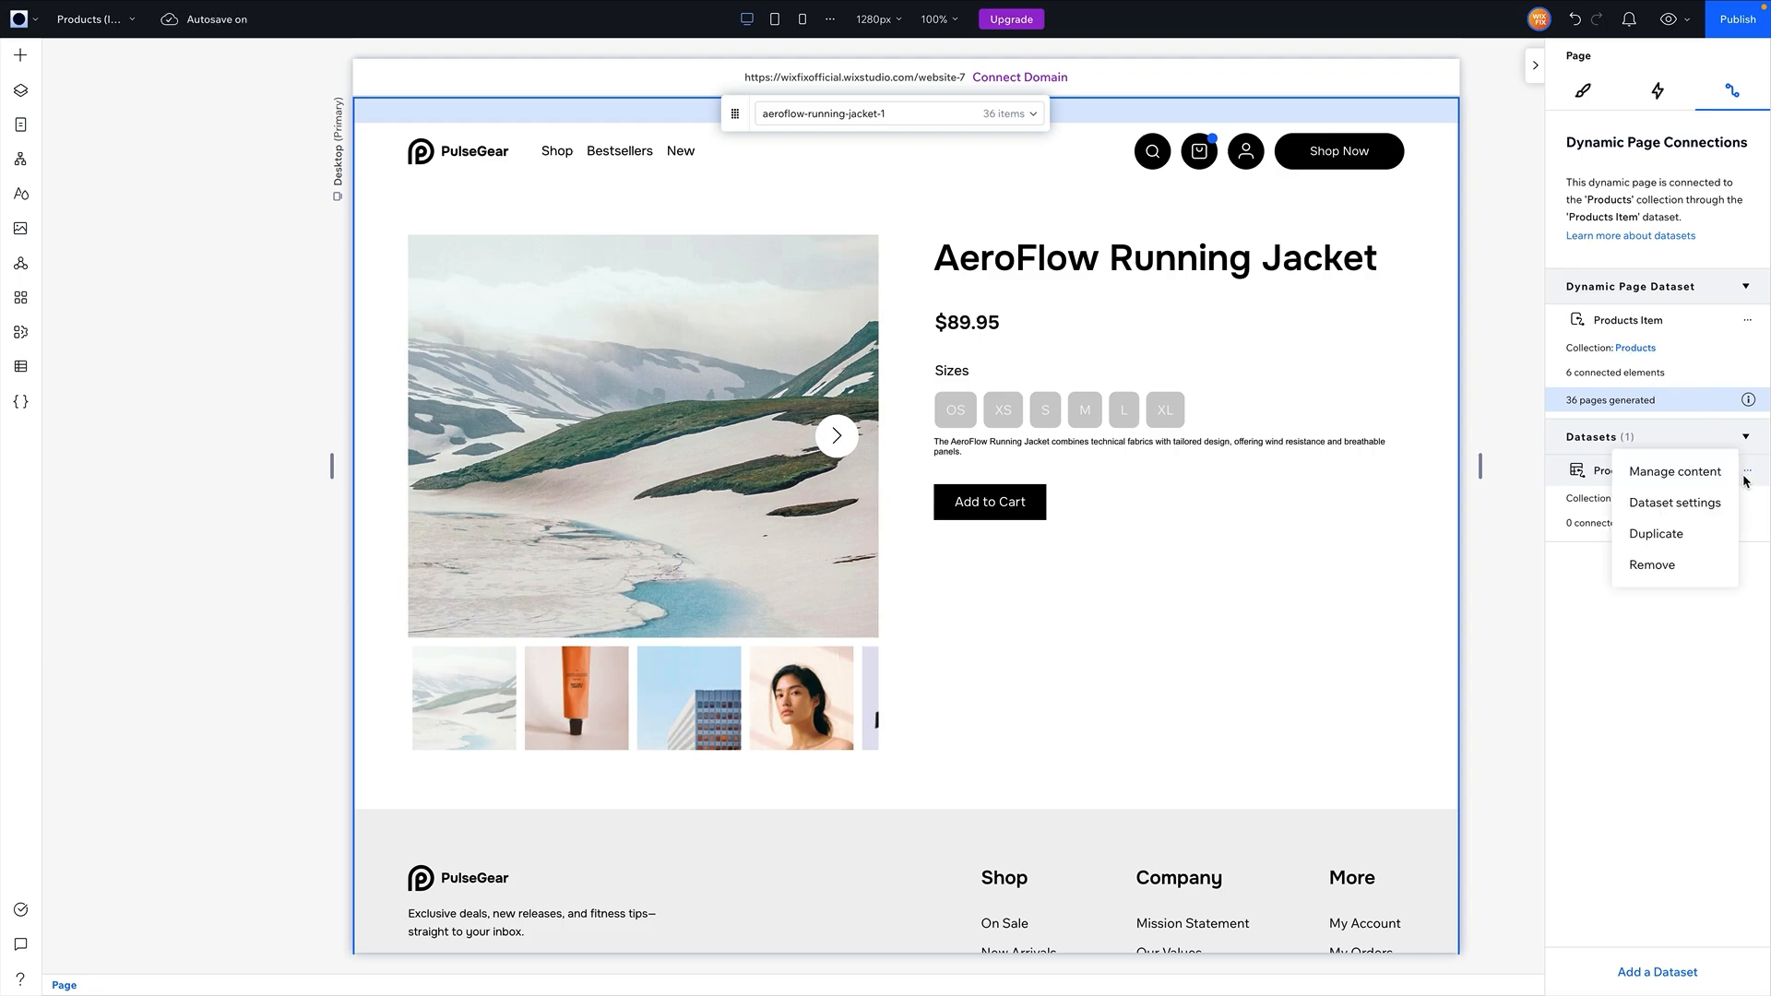
pyautogui.click(1660, 507)
pyautogui.click(1603, 524)
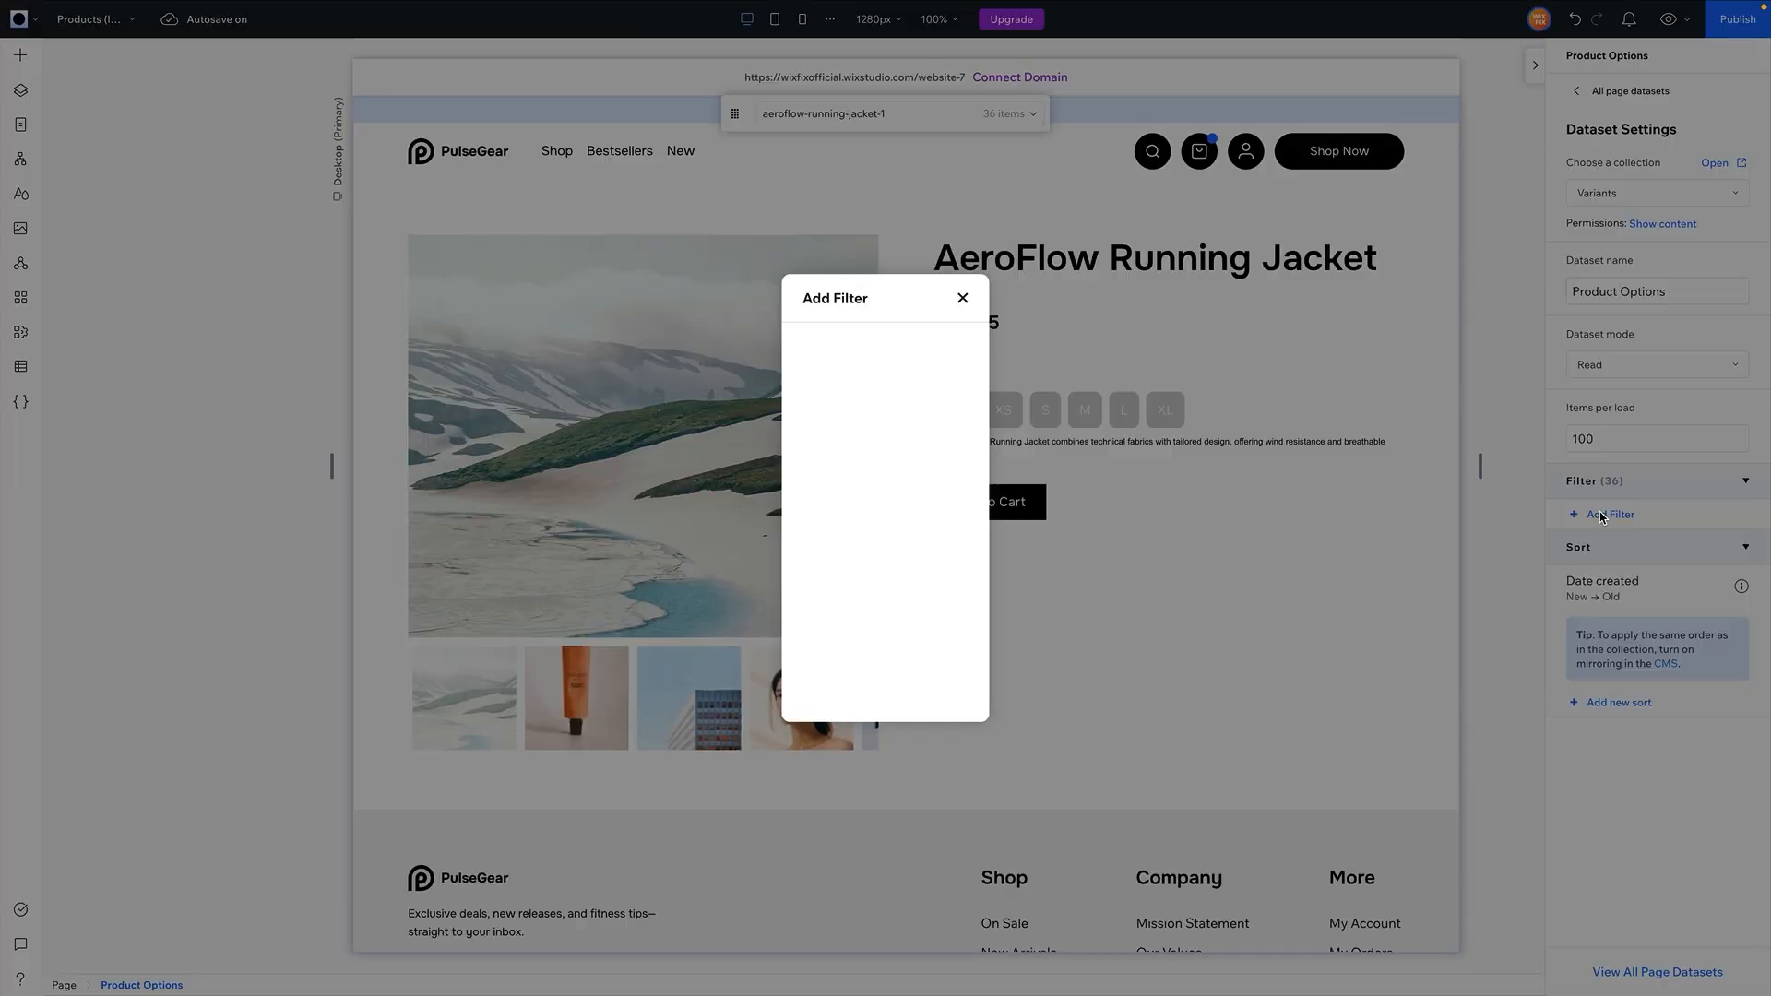
pyautogui.click(870, 378)
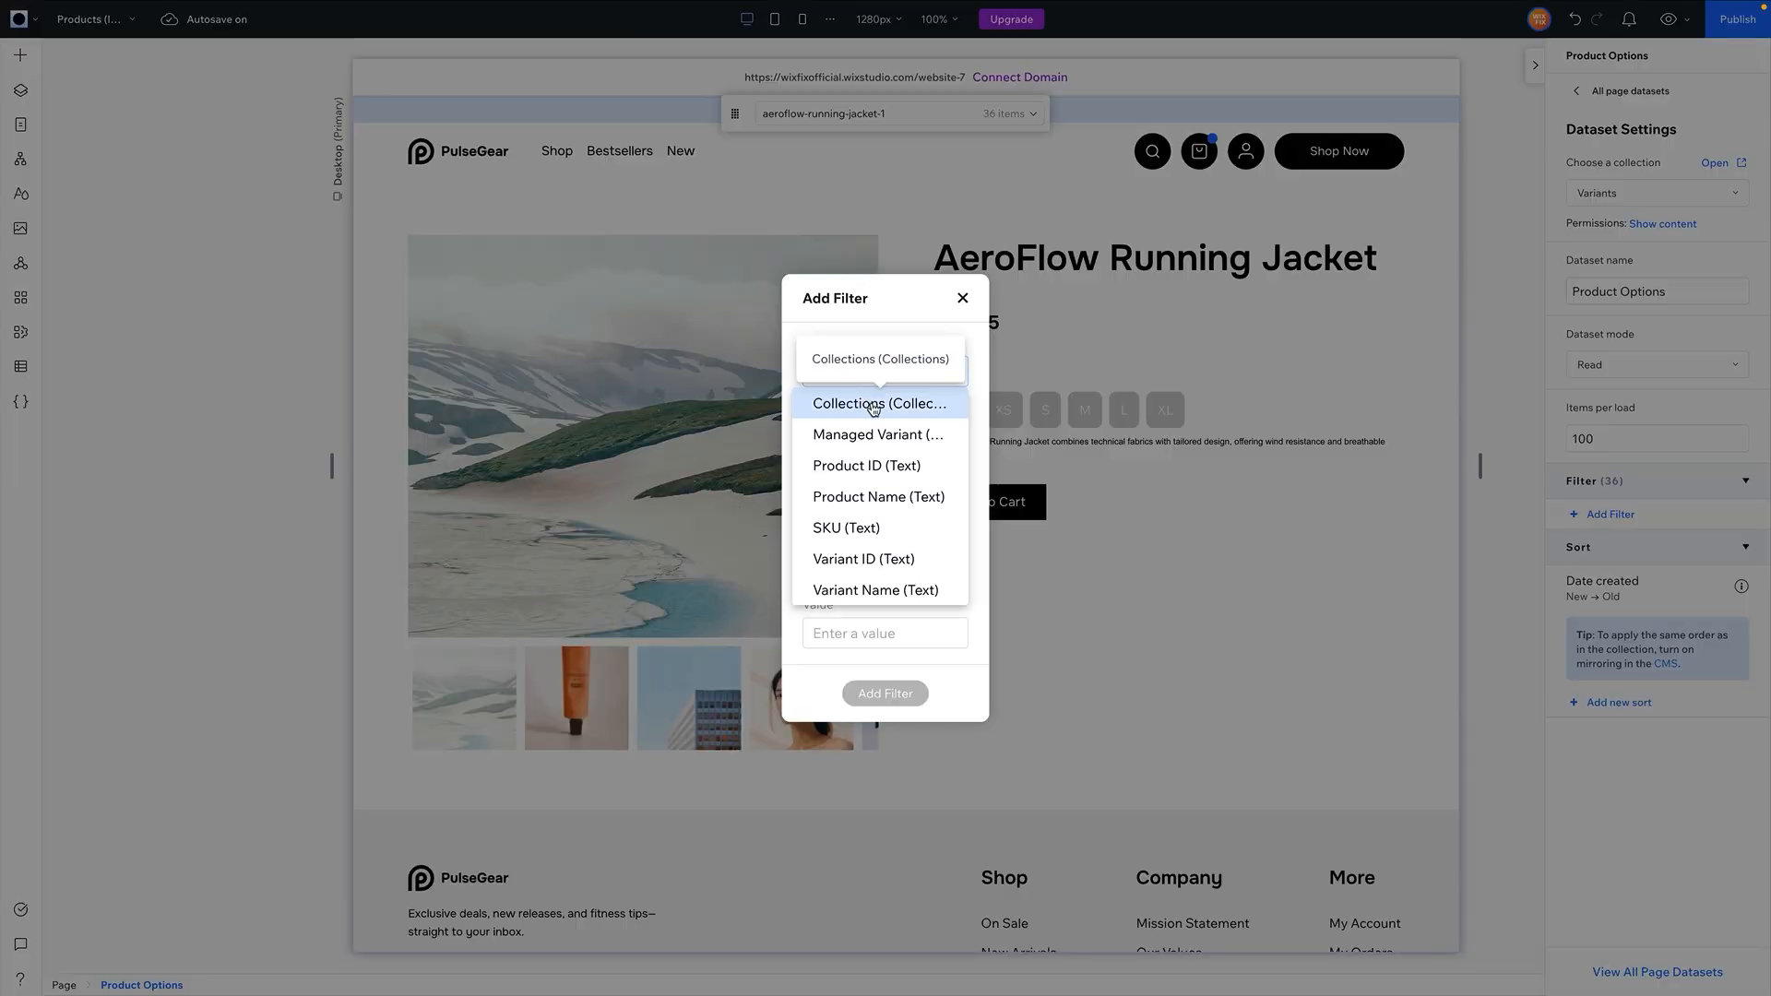
pyautogui.click(888, 500)
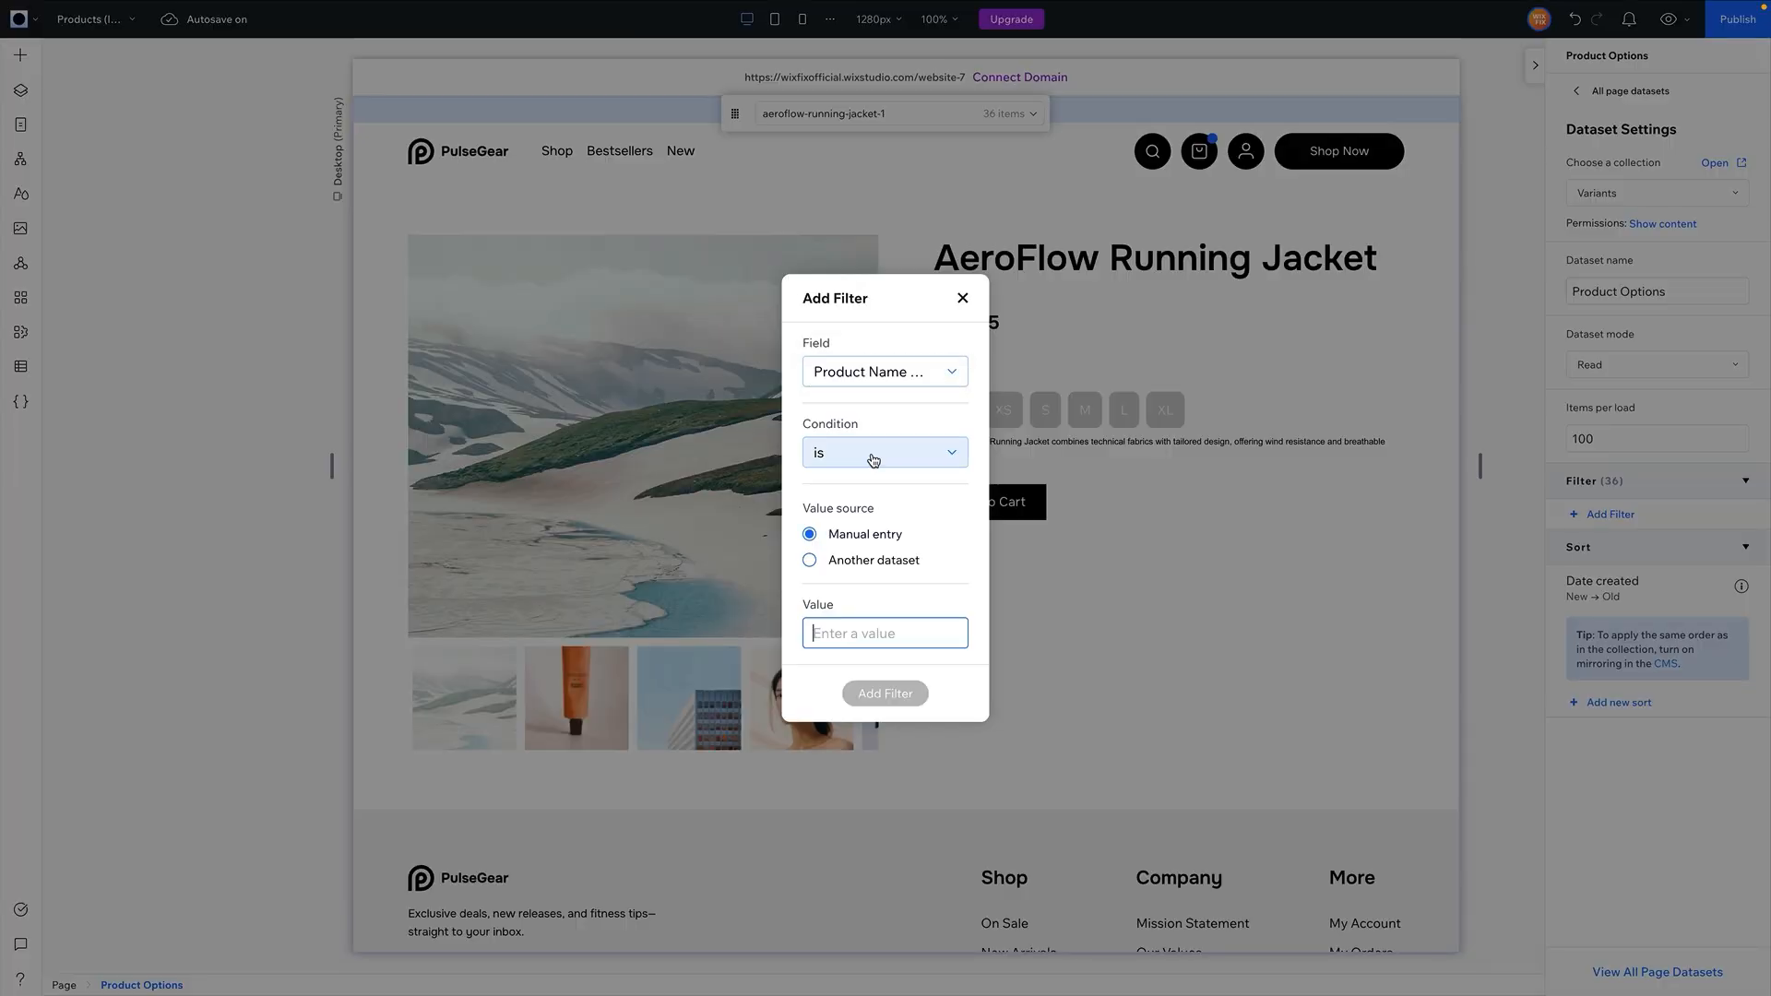
pyautogui.click(869, 561)
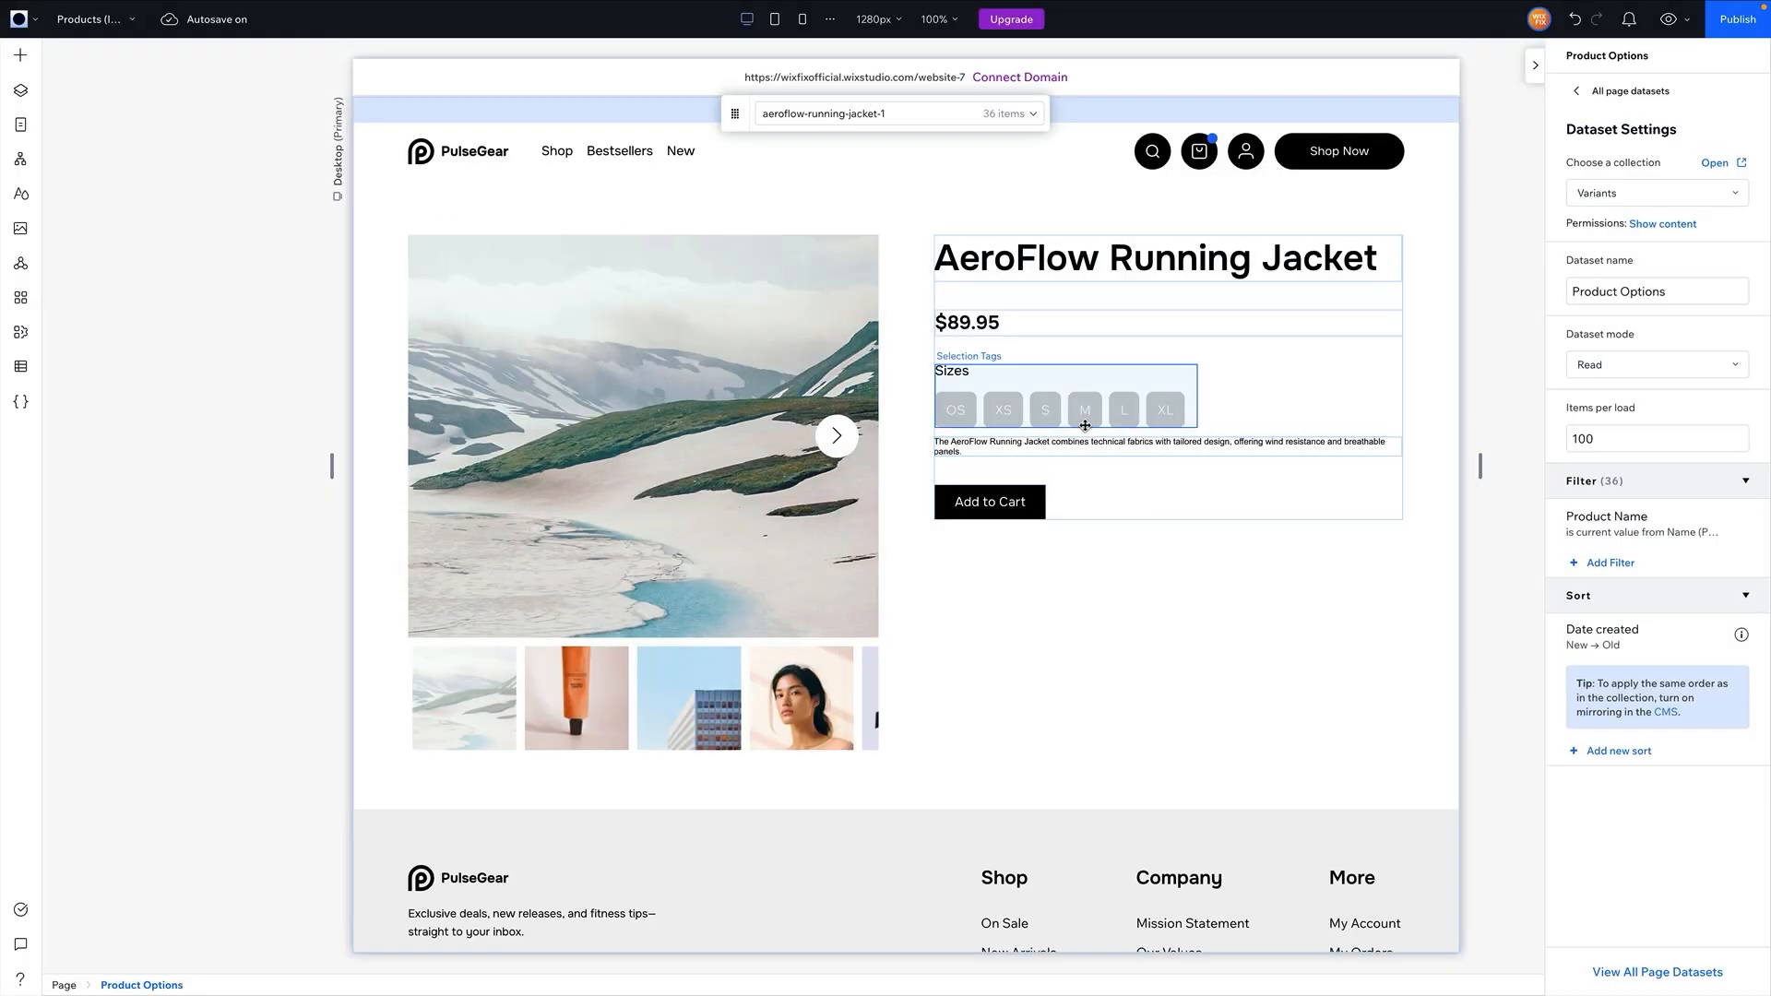
# Check the Products Item fields for the Sizes selection tags, and try connecting the tags to the Product Options dataset.
pyautogui.click(1084, 412)
pyautogui.click(1658, 490)
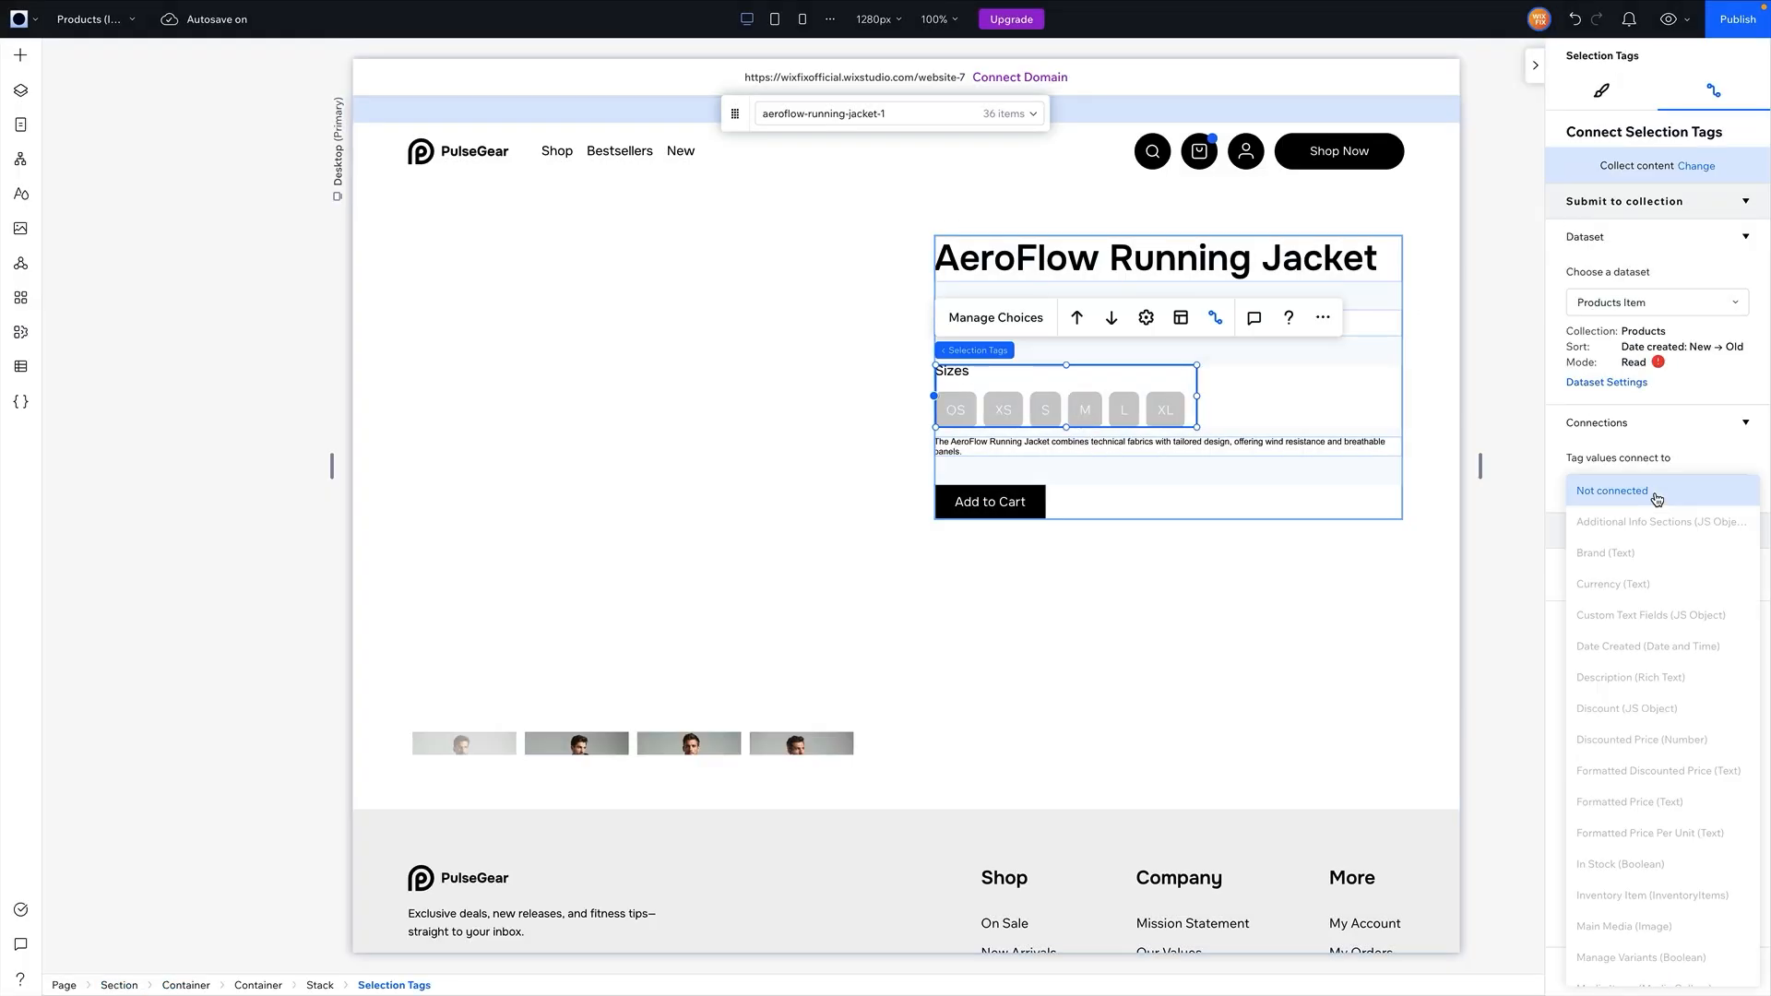
pyautogui.scroll(-5, 1653, 623)
pyautogui.scroll(4, 1653, 628)
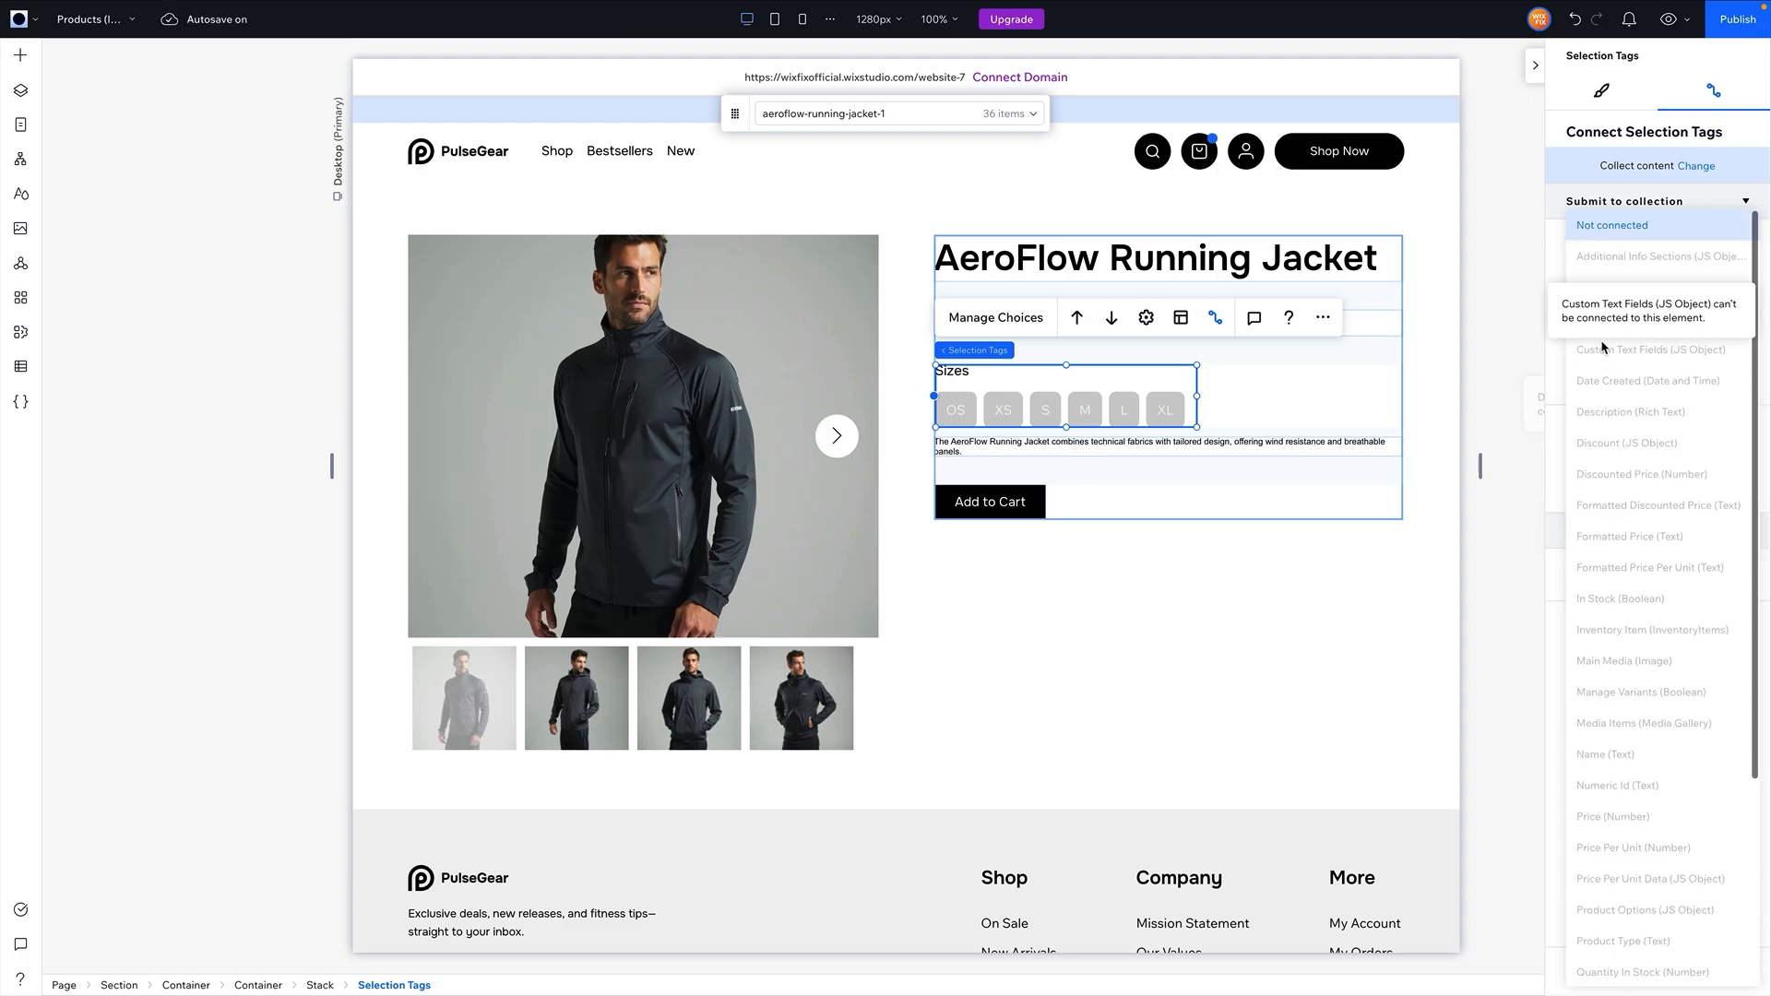
pyautogui.click(1550, 245)
pyautogui.click(1628, 304)
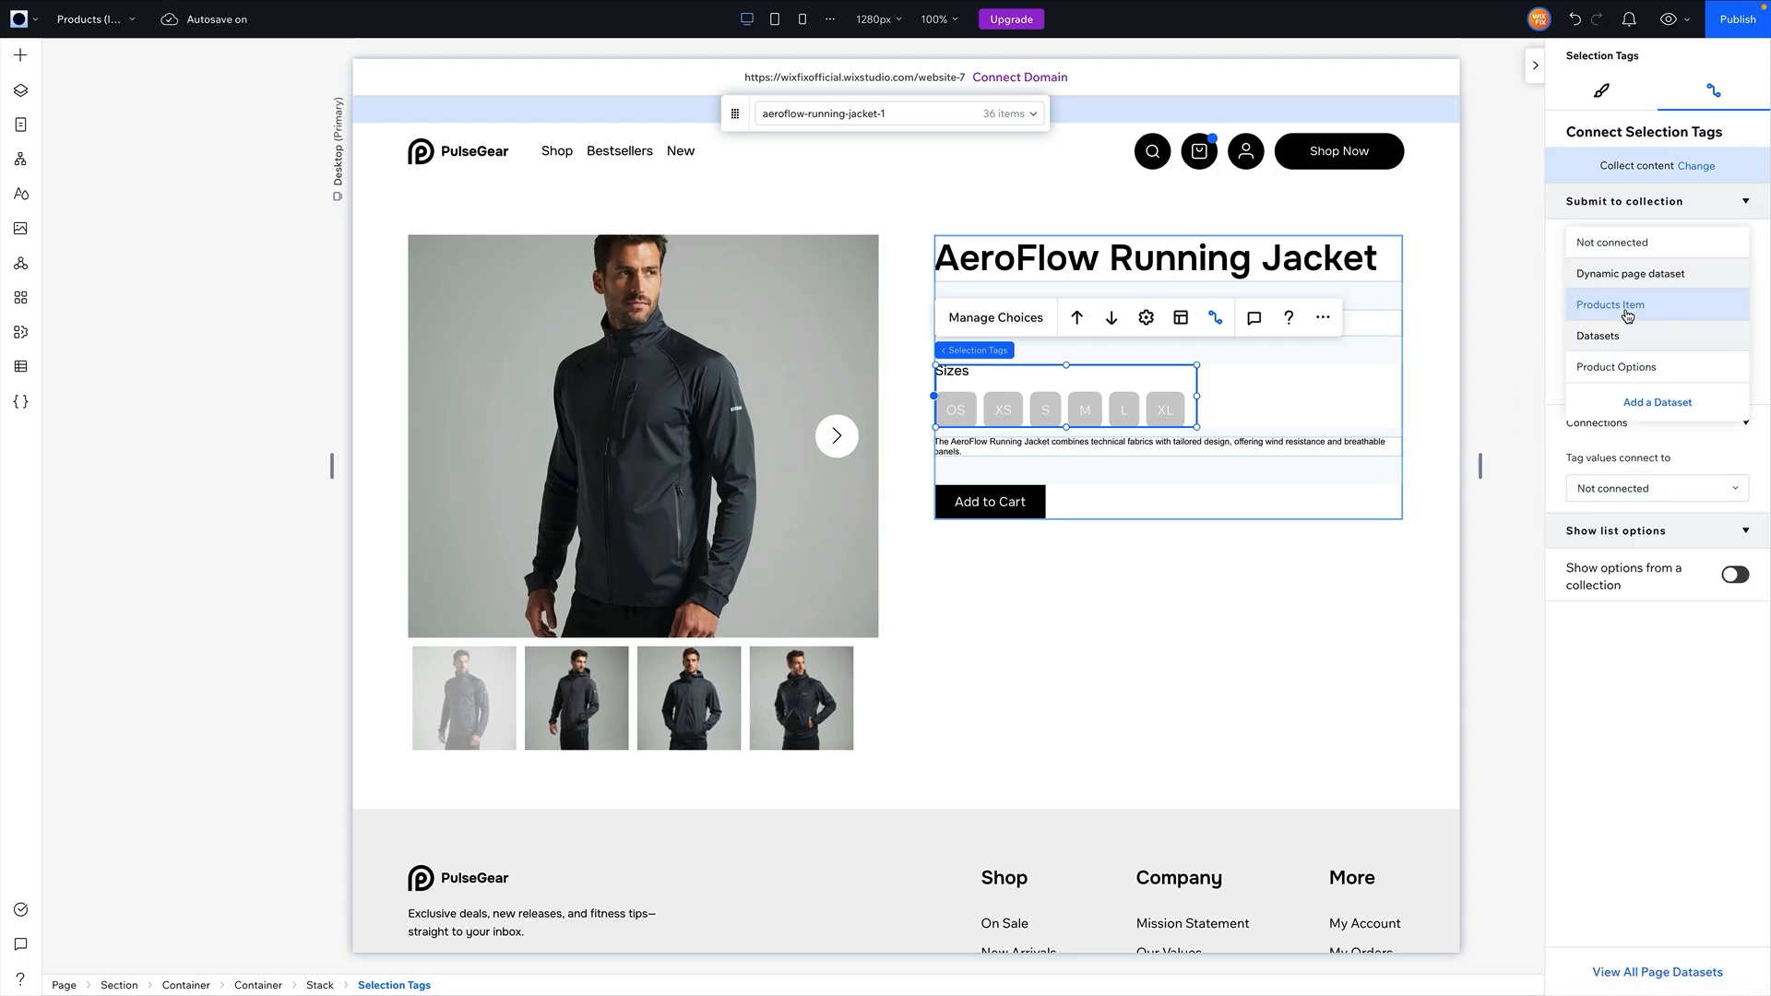
pyautogui.click(1639, 363)
# Examine the full list of Products Item fields for one that the Sizes tag values can connect to.
pyautogui.click(1623, 519)
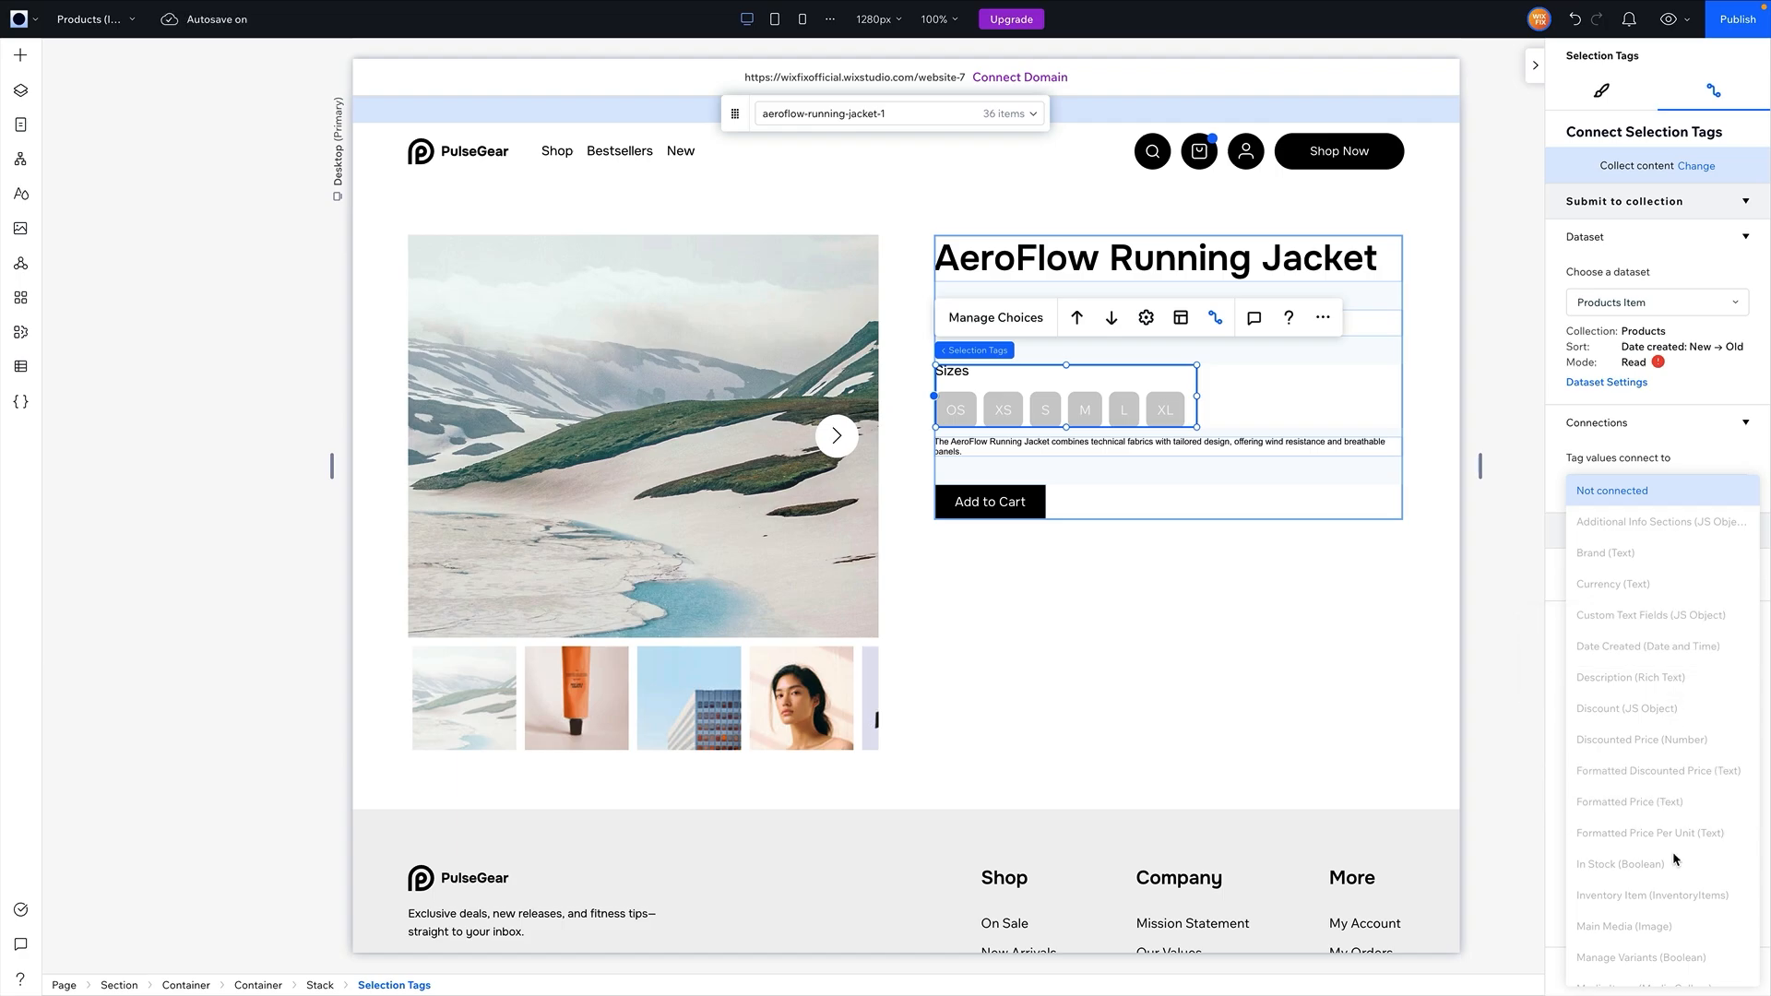
pyautogui.scroll(-5, 1676, 860)
pyautogui.scroll(4, 1676, 860)
pyautogui.scroll(-3, 1676, 860)
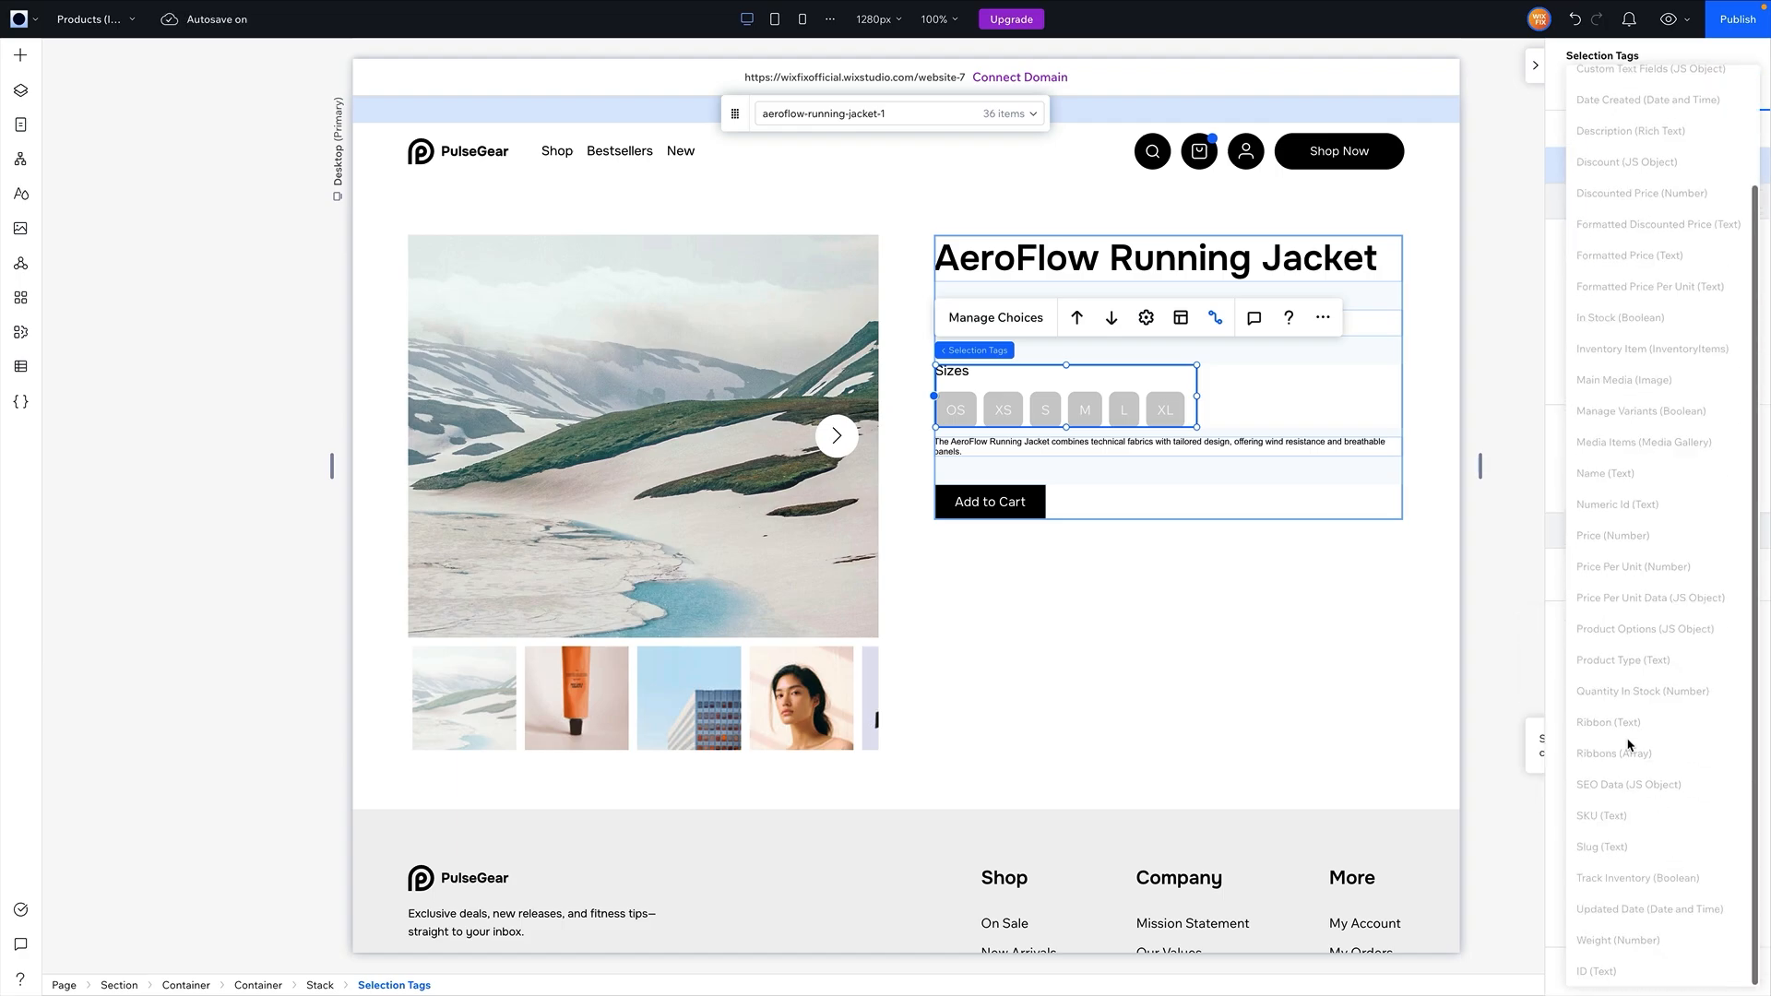
pyautogui.click(1270, 609)
pyautogui.click(1187, 581)
pyautogui.click(1011, 392)
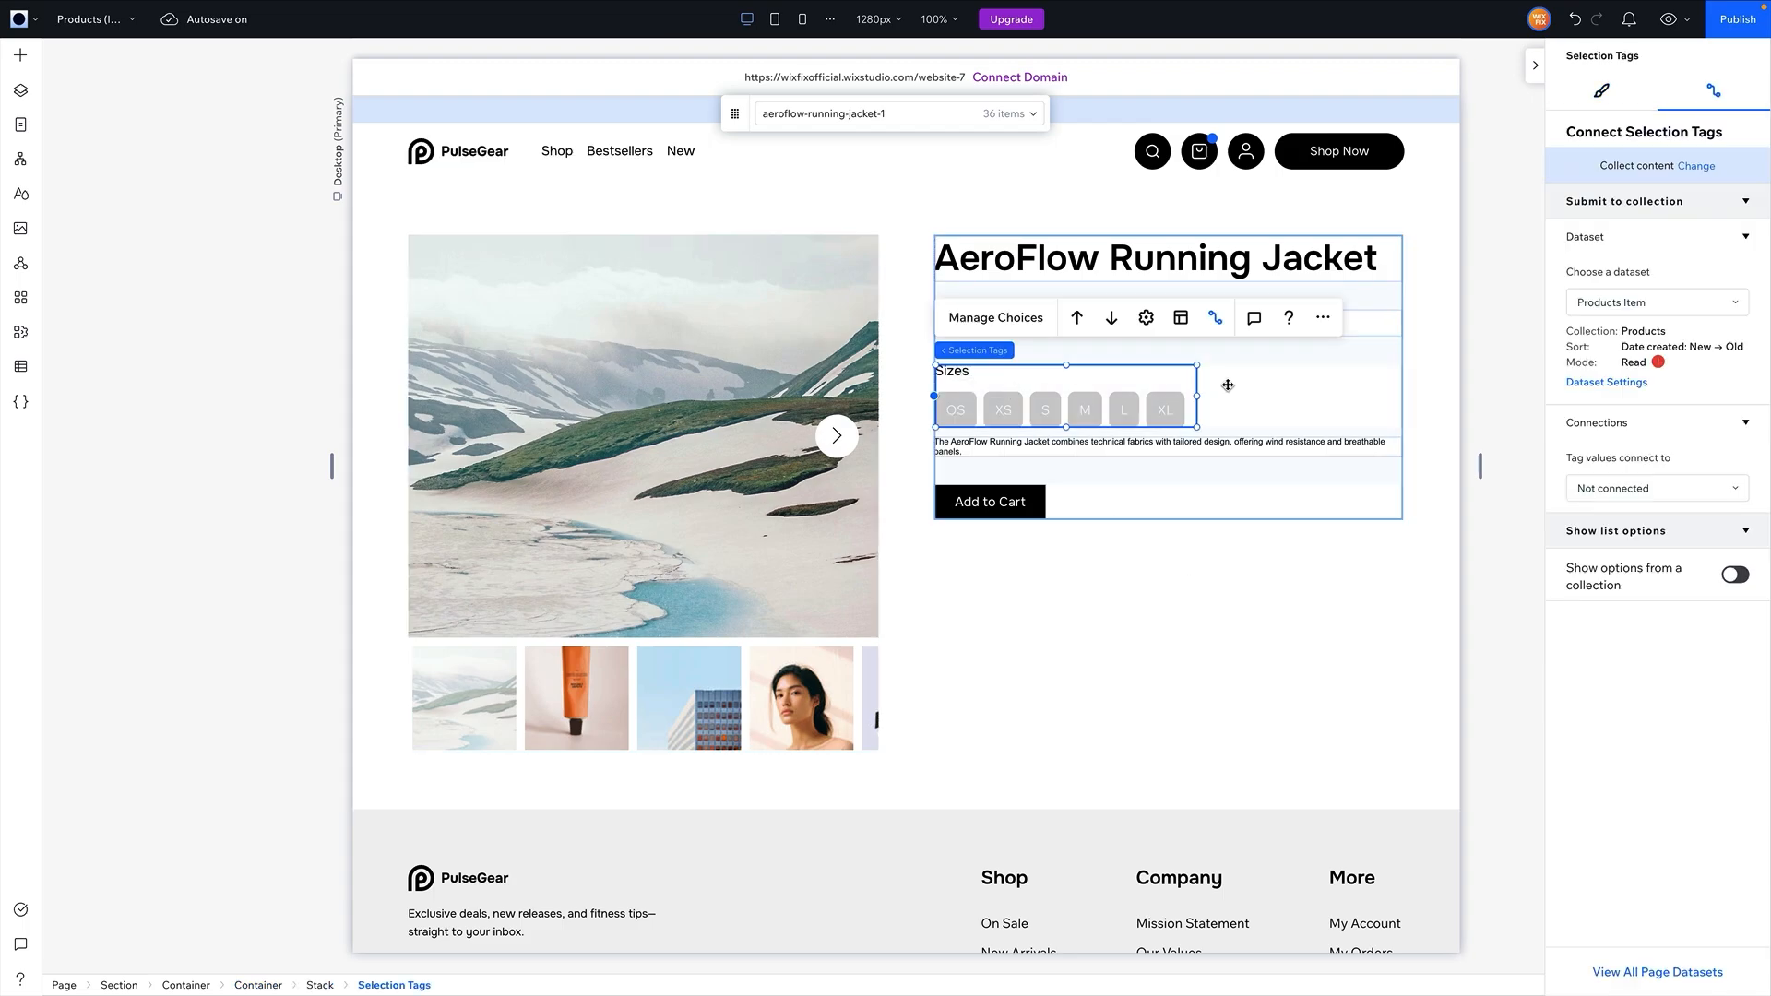
# Close the dataset choices and delete the Sizes selection tags from the product details stack.
pyautogui.click(1629, 305)
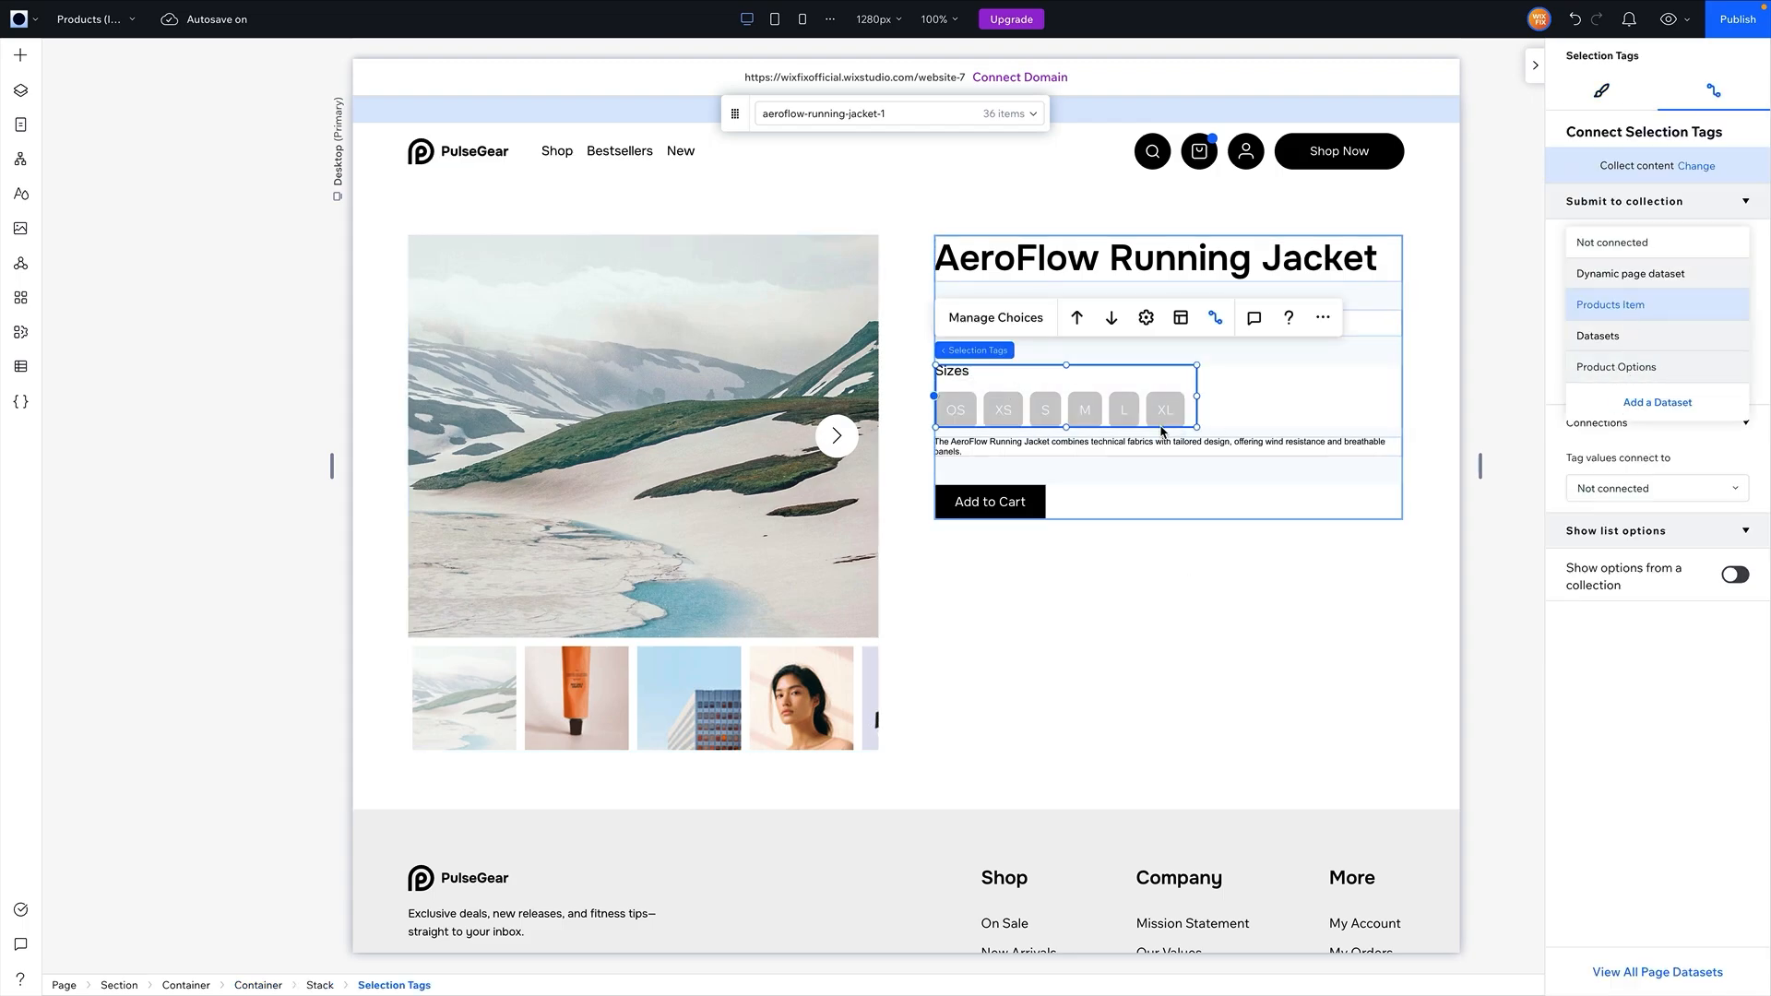
pyautogui.click(1107, 389)
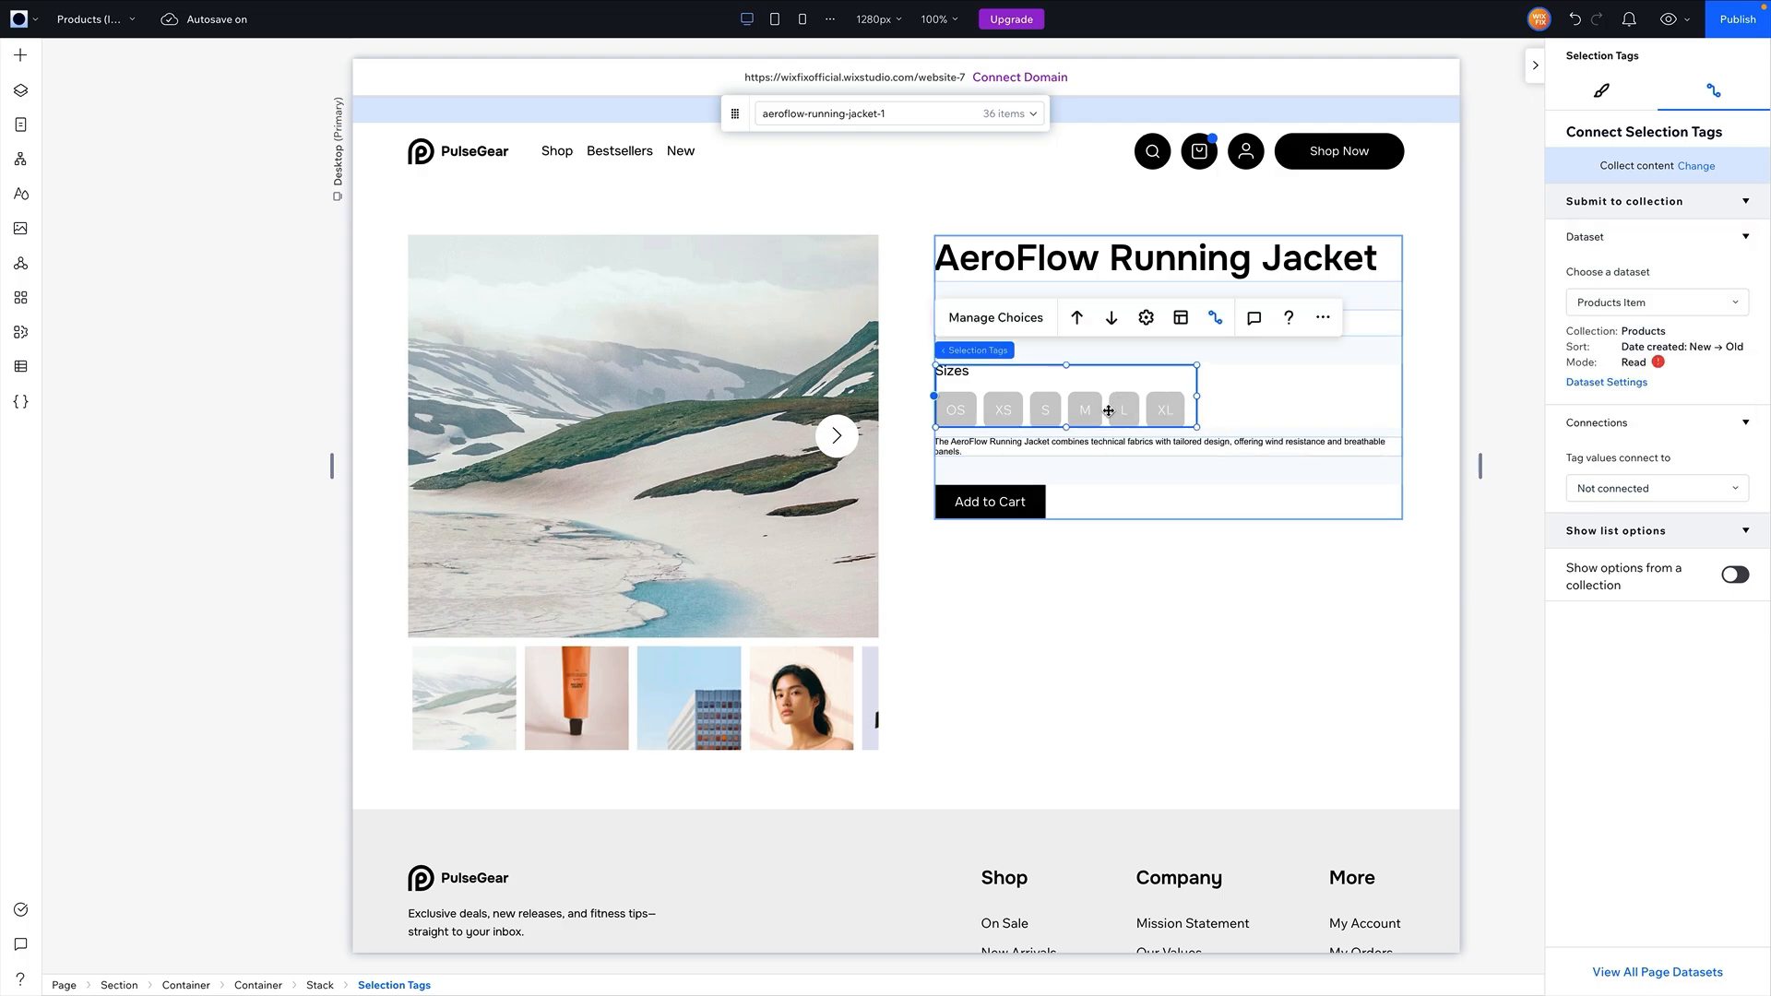
pyautogui.press('Delete')
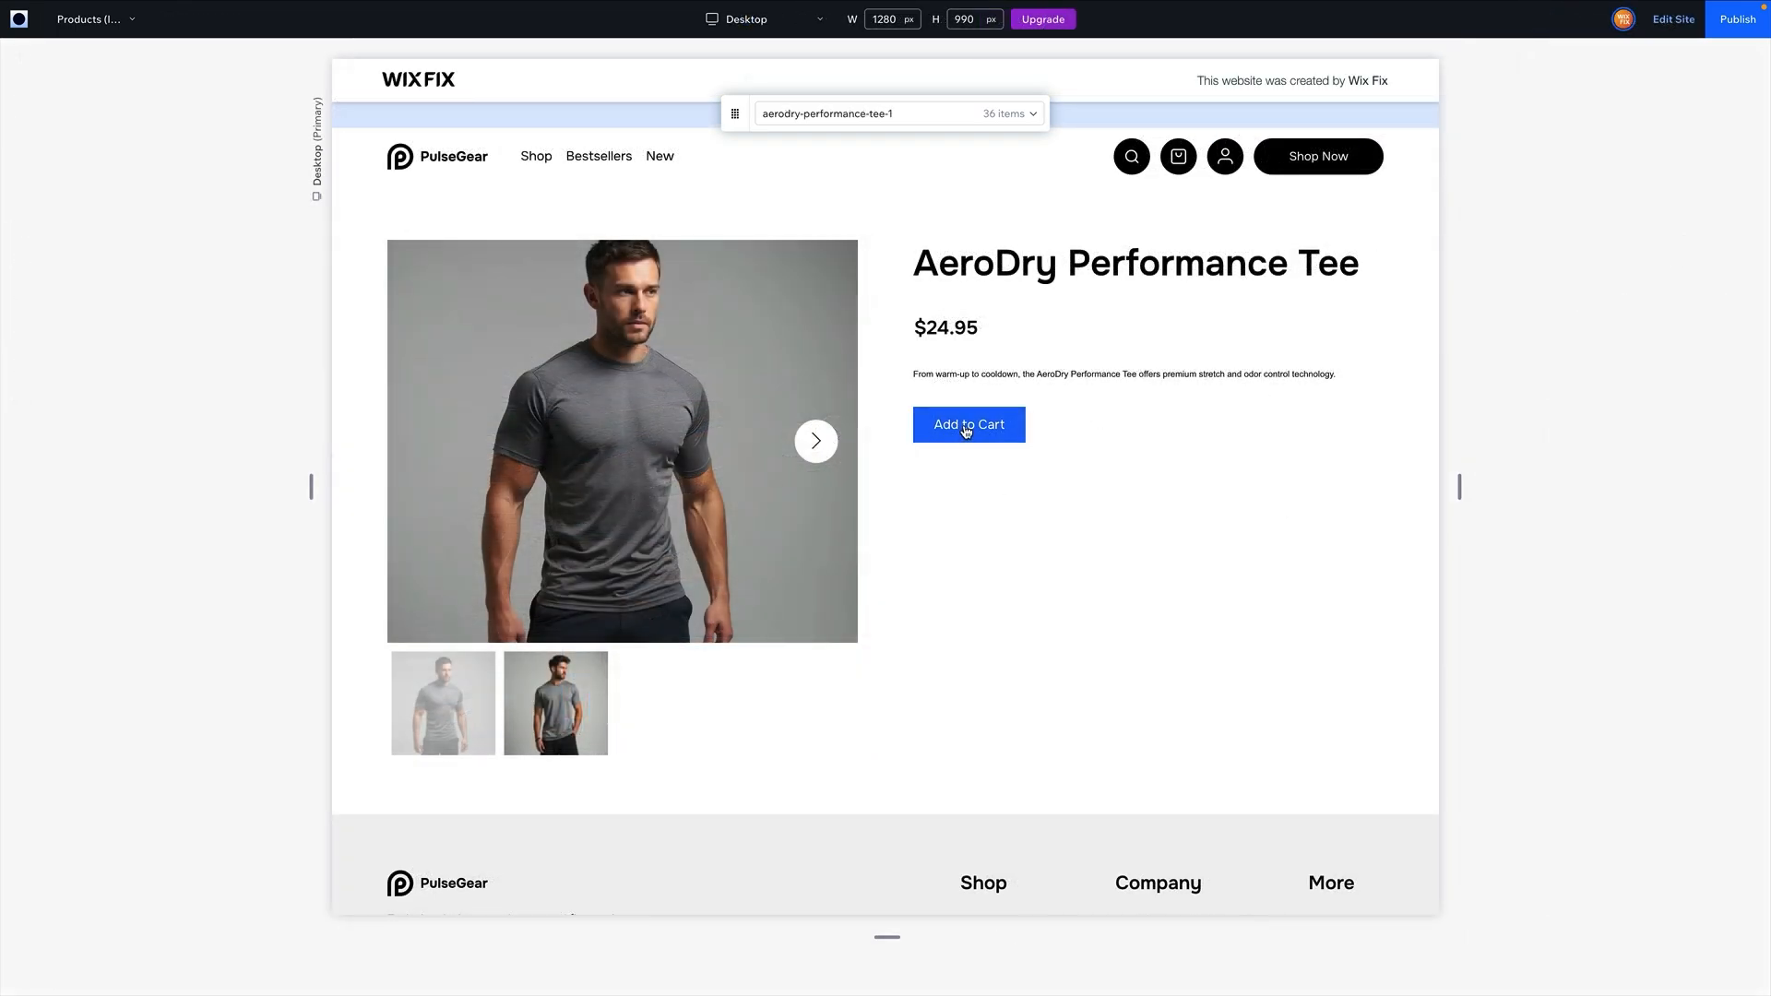
# Test adding the AeroDry Performance Tee to the cart in the page preview.
pyautogui.click(966, 431)
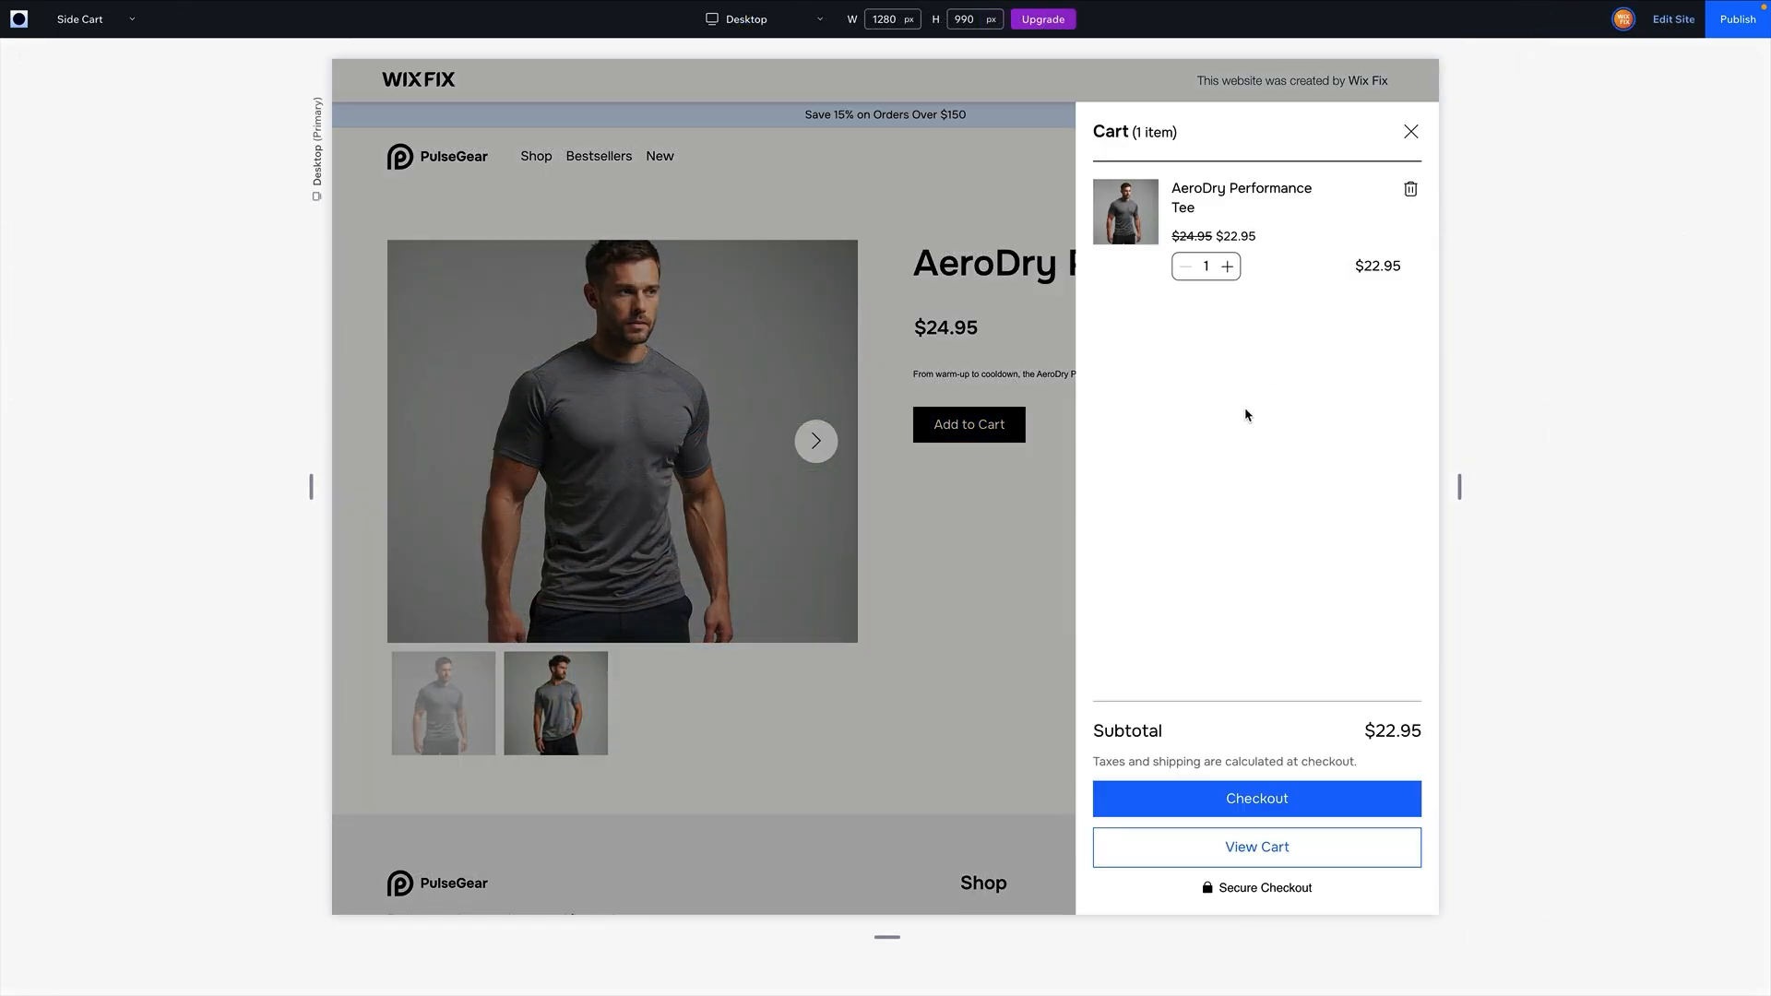